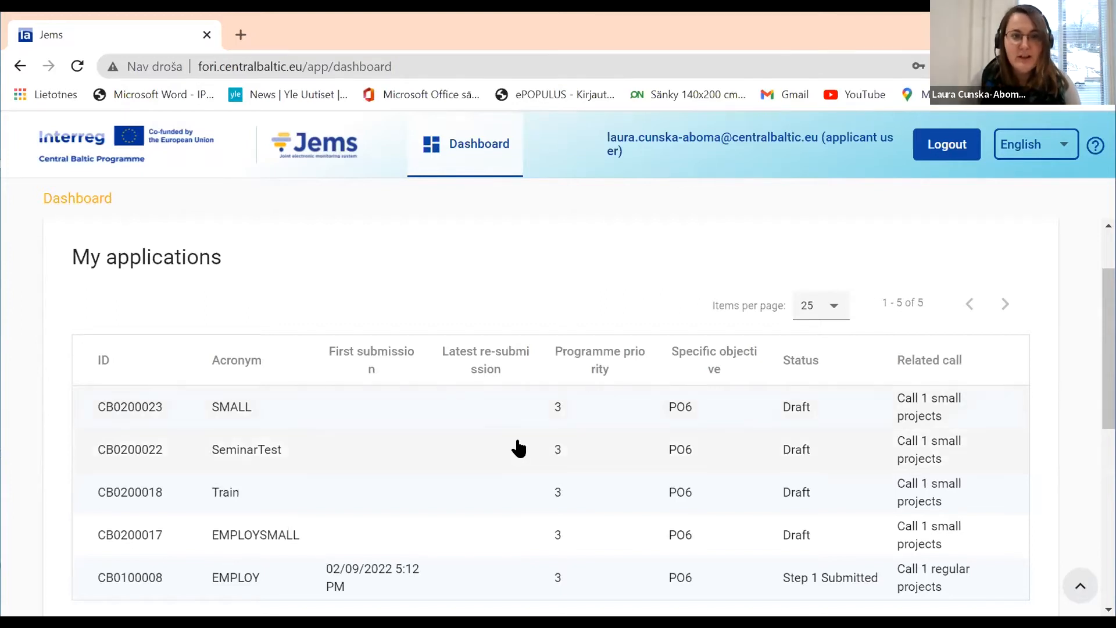
# - Open the submitted EMPLOY application from My applications and look over its project overview and section list
pyautogui.scroll(-1, 519, 448)
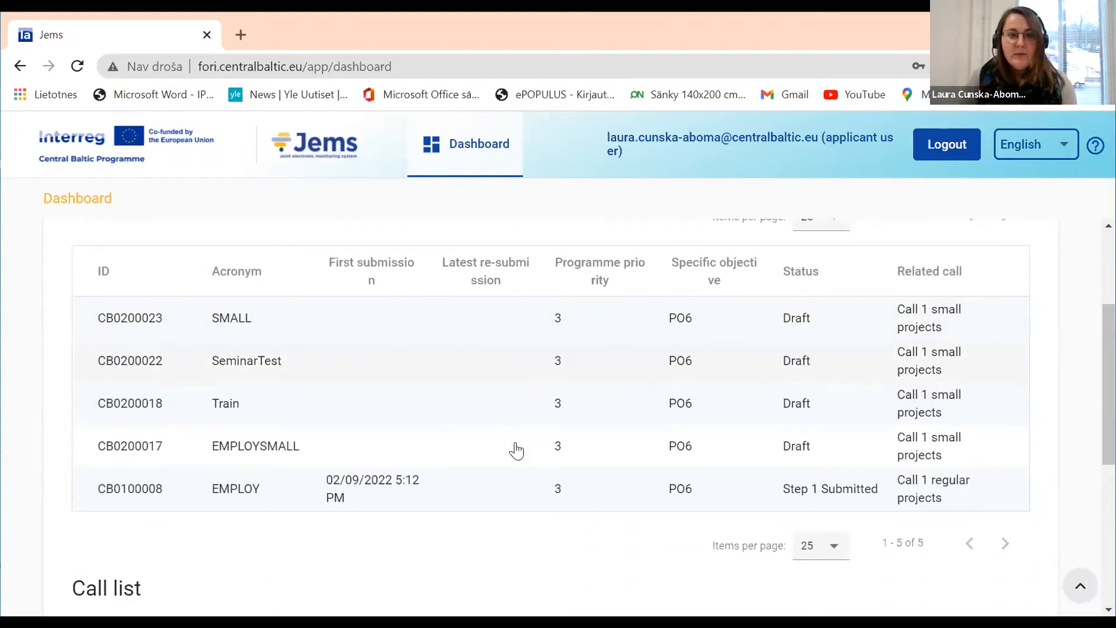
pyautogui.click(468, 493)
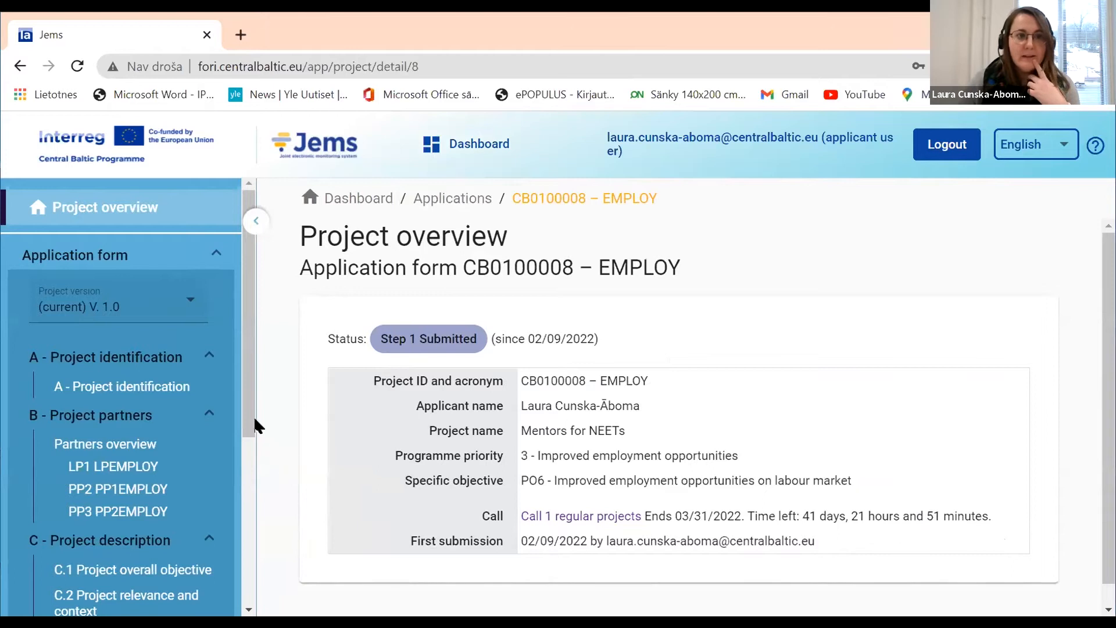
pyautogui.moveTo(243, 401)
pyautogui.mouseDown()
pyautogui.moveTo(241, 420)
pyautogui.moveTo(249, 388)
pyautogui.mouseUp()
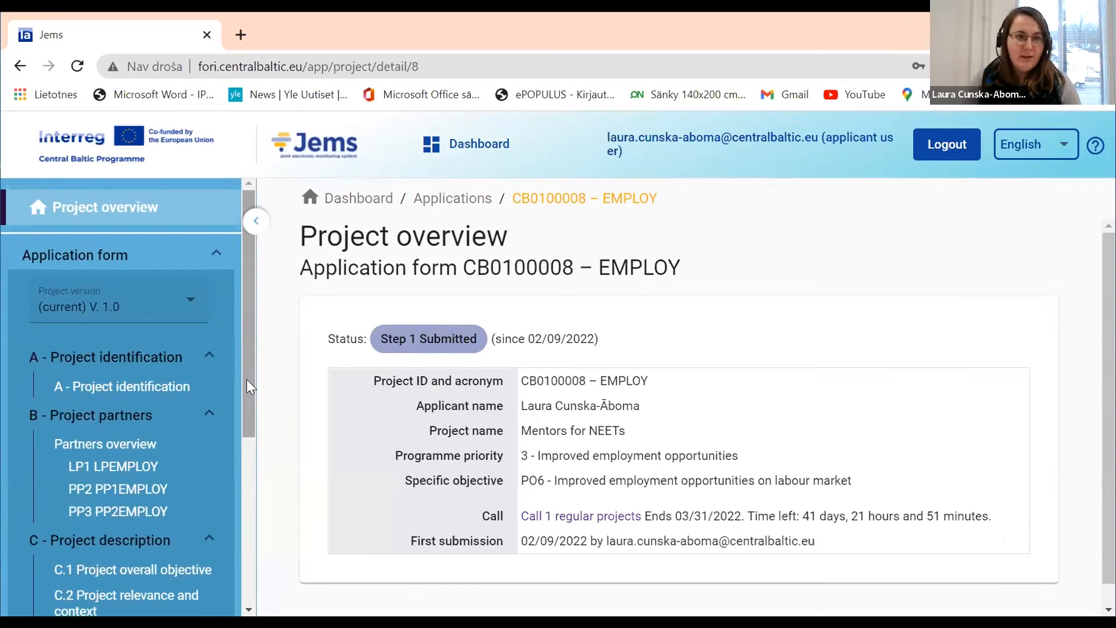
pyautogui.moveTo(247, 379)
pyautogui.mouseDown()
pyautogui.moveTo(250, 535)
pyautogui.moveTo(227, 415)
pyautogui.moveTo(239, 389)
pyautogui.mouseUp()
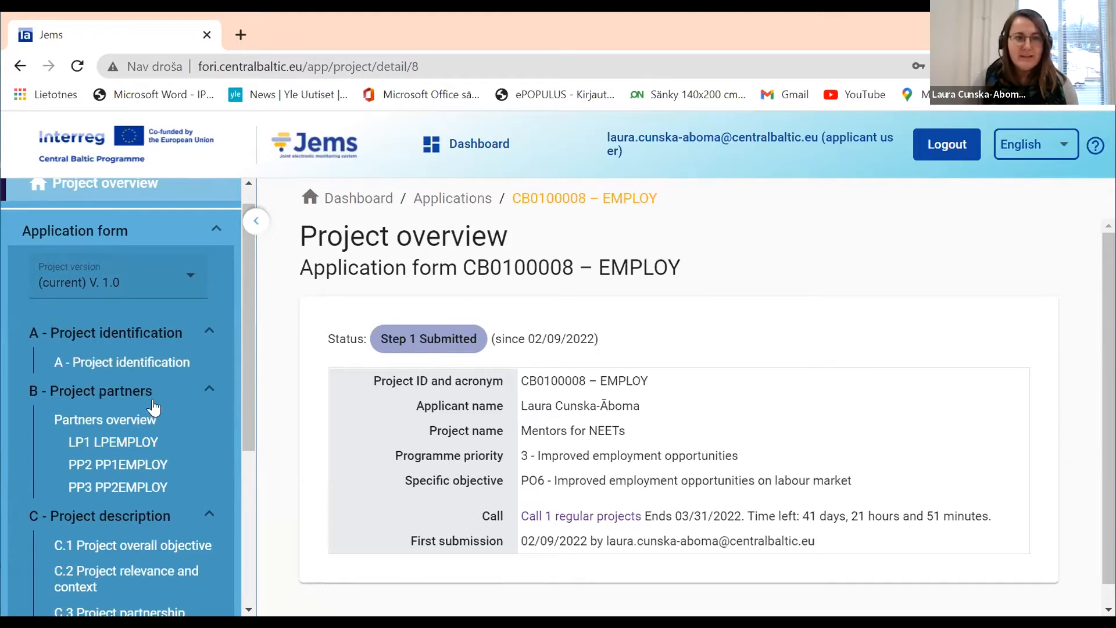
# - Read EMPLOY's project identification through the A.2 Project summary instructions, highlighting "(total budget and budget per partner)"
pyautogui.click(127, 370)
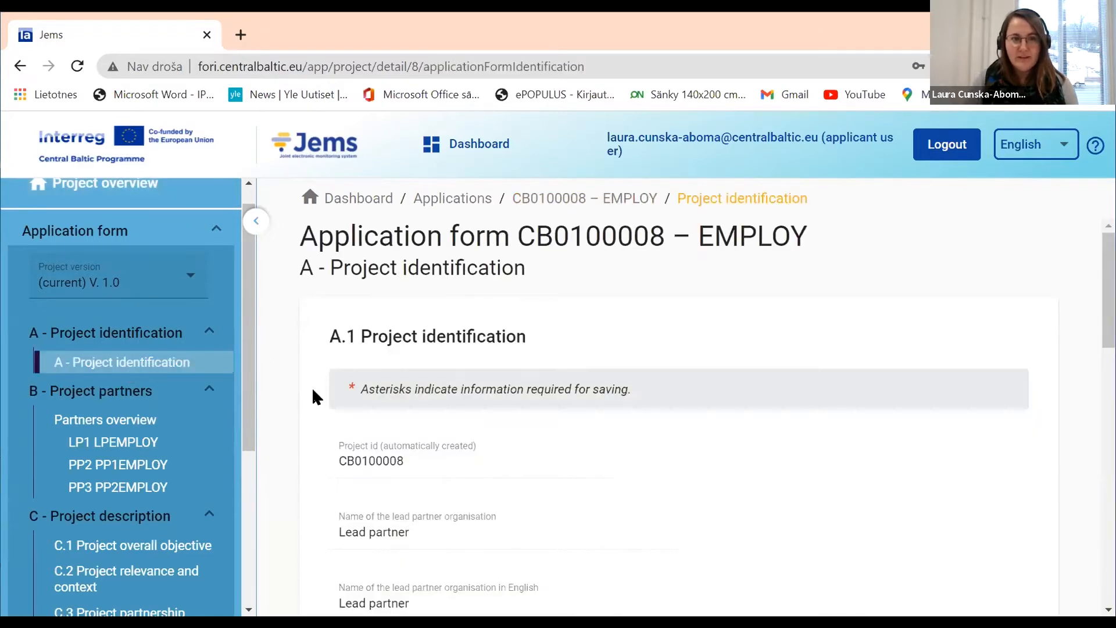
pyautogui.scroll(-1, 313, 391)
pyautogui.scroll(-8, 313, 398)
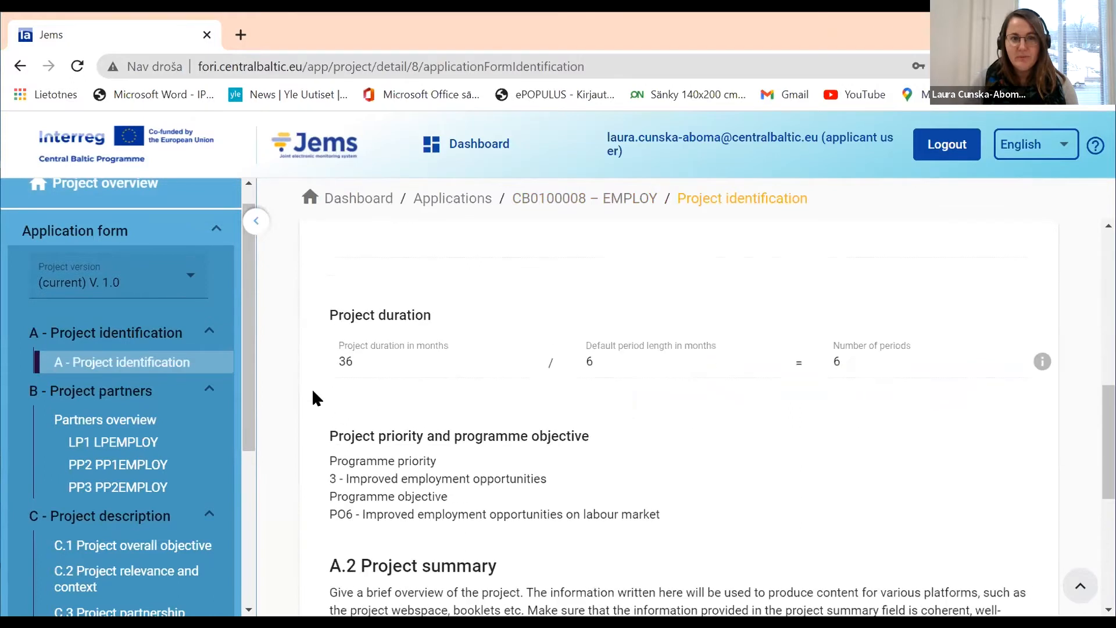
pyautogui.scroll(-4, 313, 398)
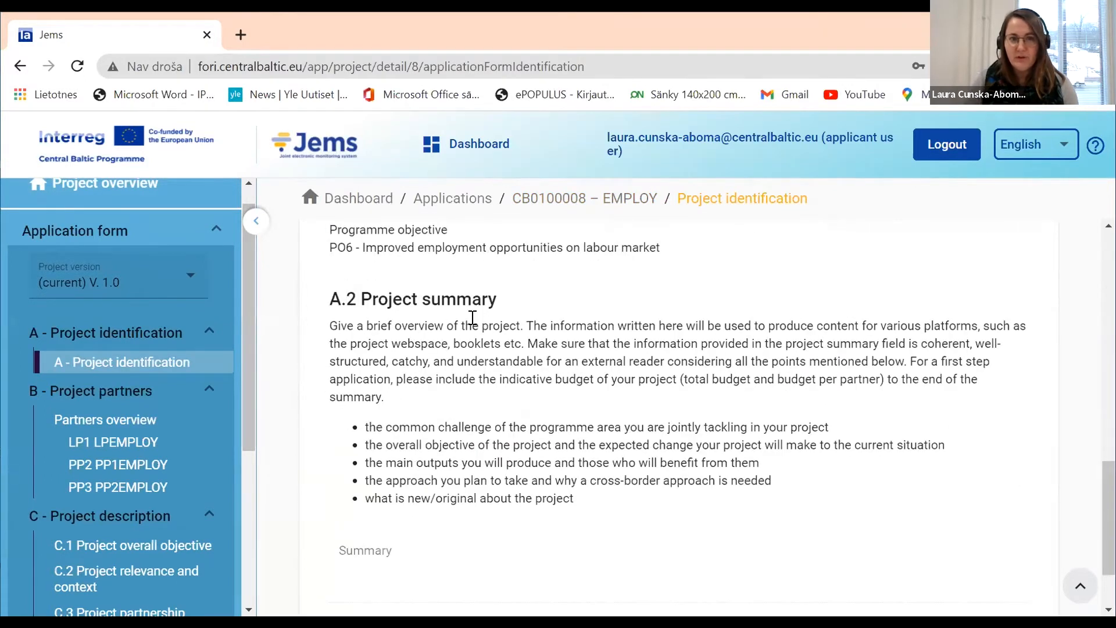
pyautogui.scroll(-2, 456, 375)
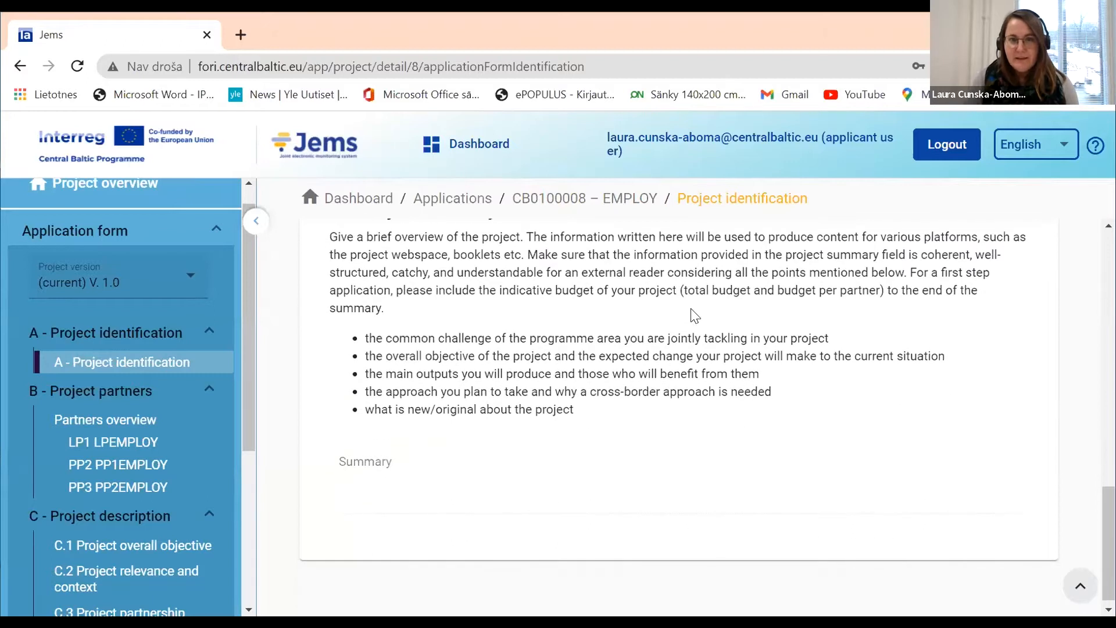
pyautogui.moveTo(679, 291); pyautogui.dragTo(885, 292)
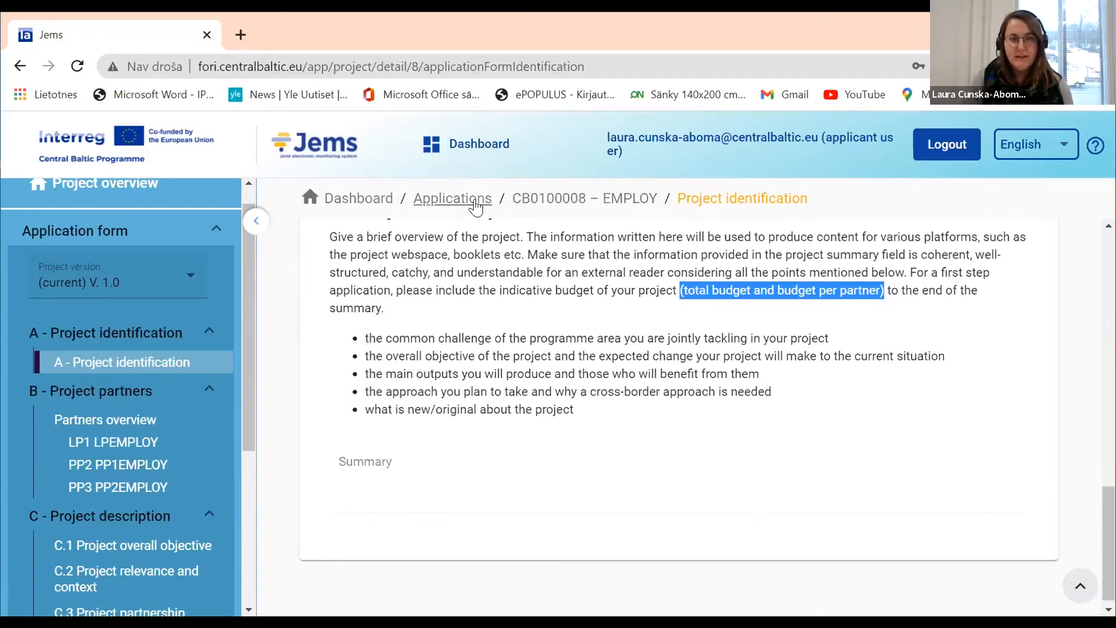
pyautogui.scroll(-1, 444, 343)
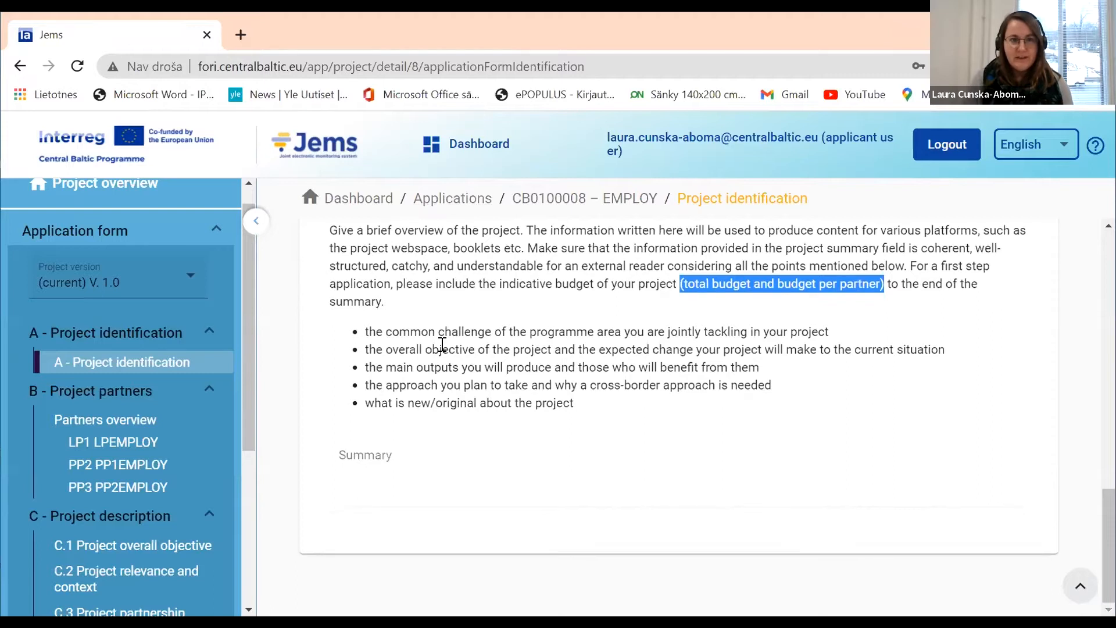
pyautogui.scroll(1, 443, 343)
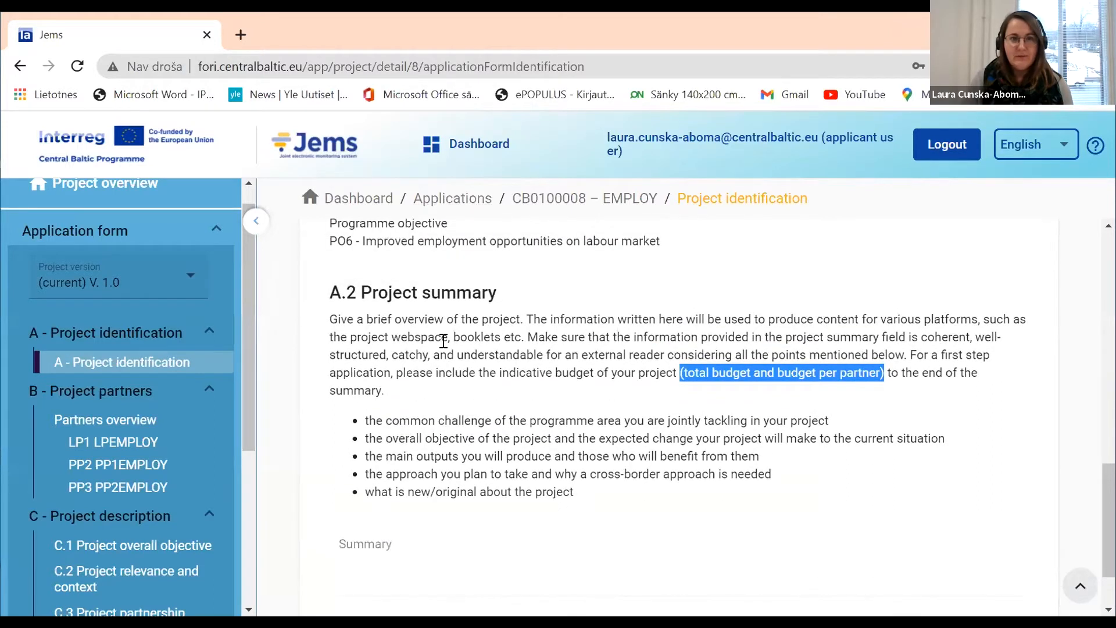
# - Return to the dashboard and open the SeminarTest draft application
pyautogui.click(459, 146)
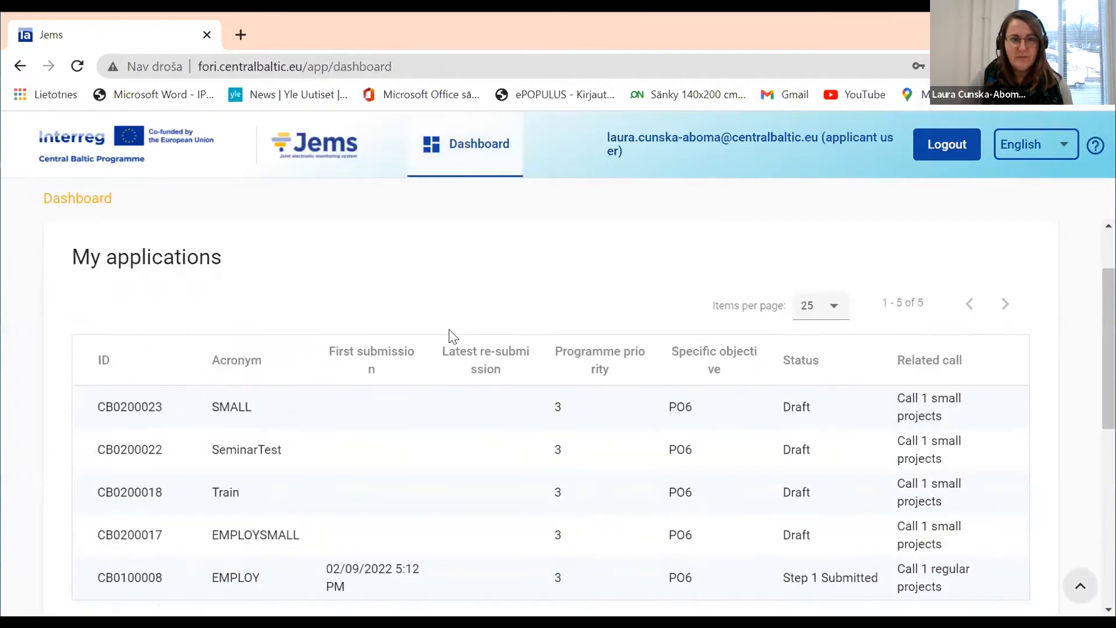
pyautogui.scroll(-1, 453, 336)
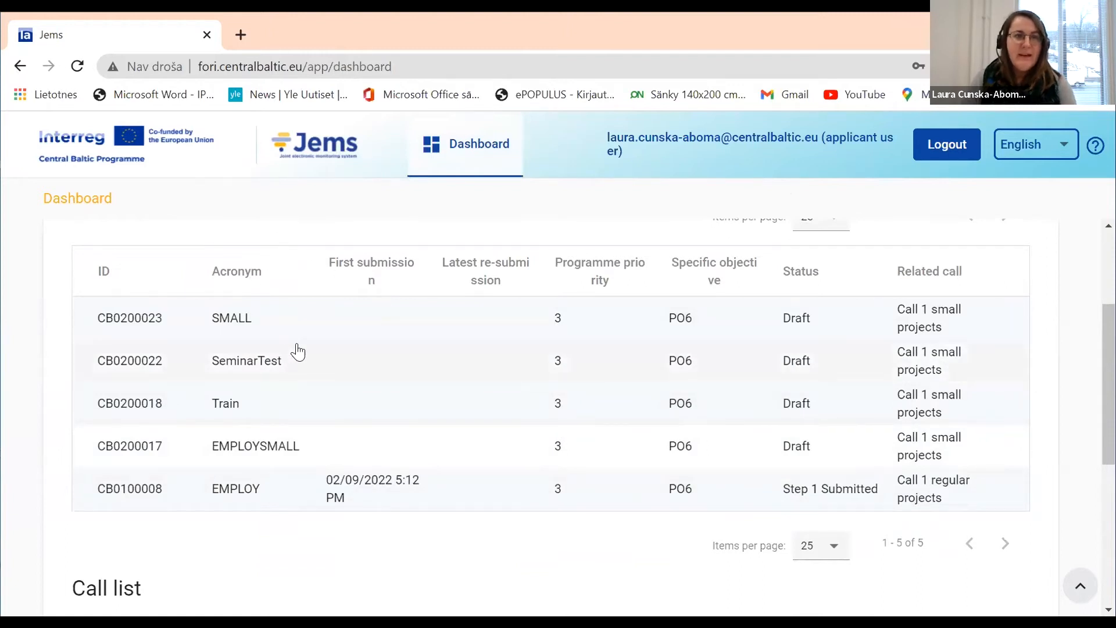
pyautogui.click(266, 359)
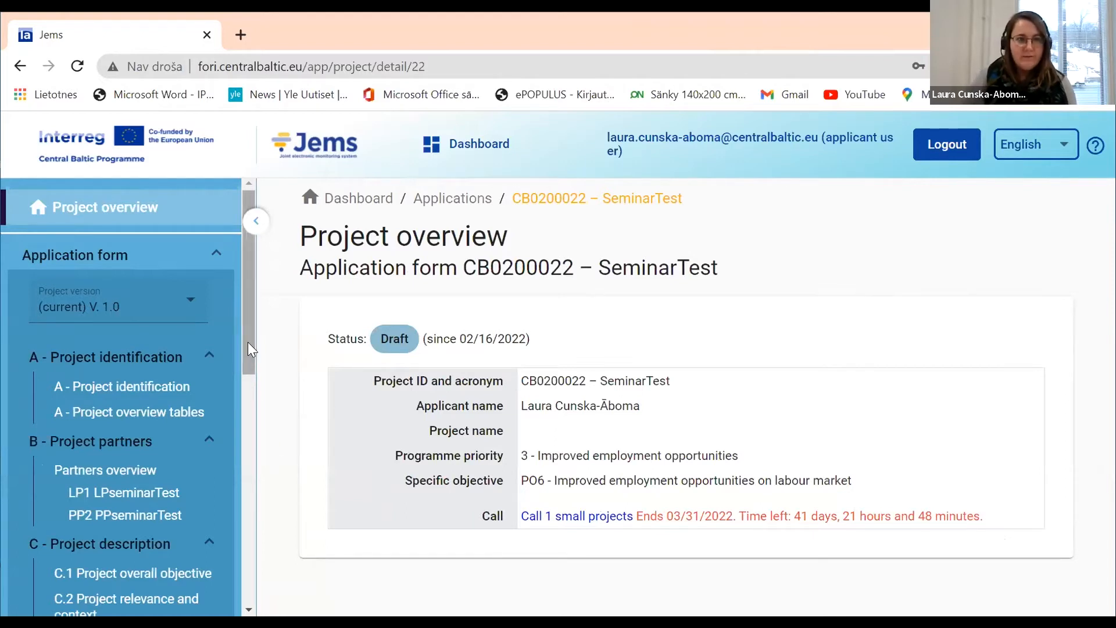
# - Open SeminarTest's D.1 Project budget per fund and examine the ERDF amounts and rates of partner PP2
pyautogui.scroll(-1, 251, 372)
pyautogui.scroll(-2, 253, 389)
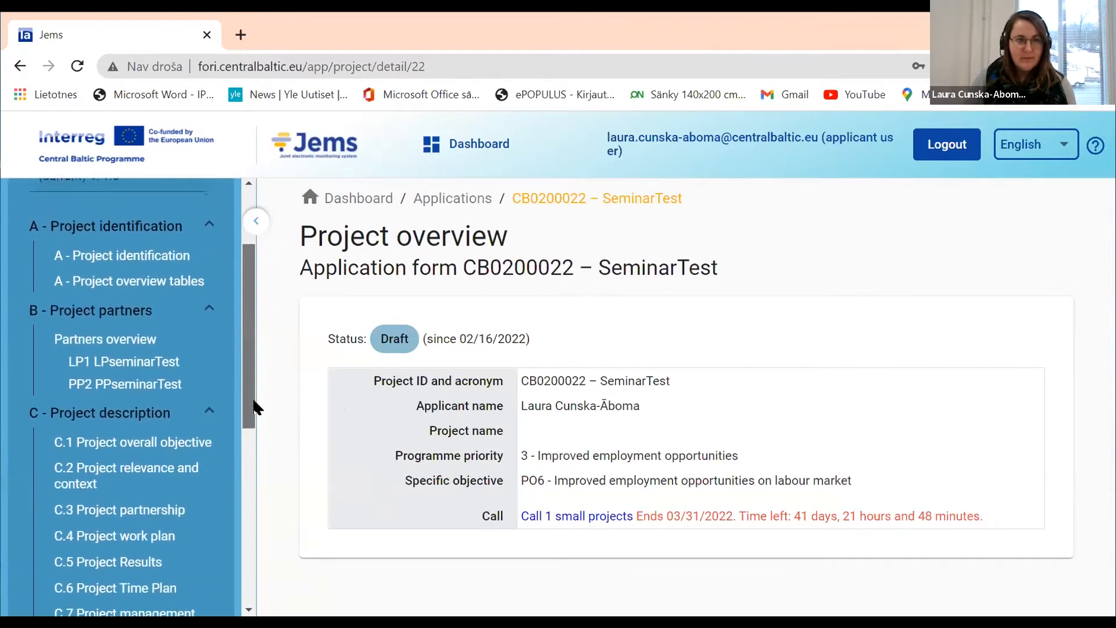
pyautogui.moveTo(250, 390); pyautogui.dragTo(232, 494)
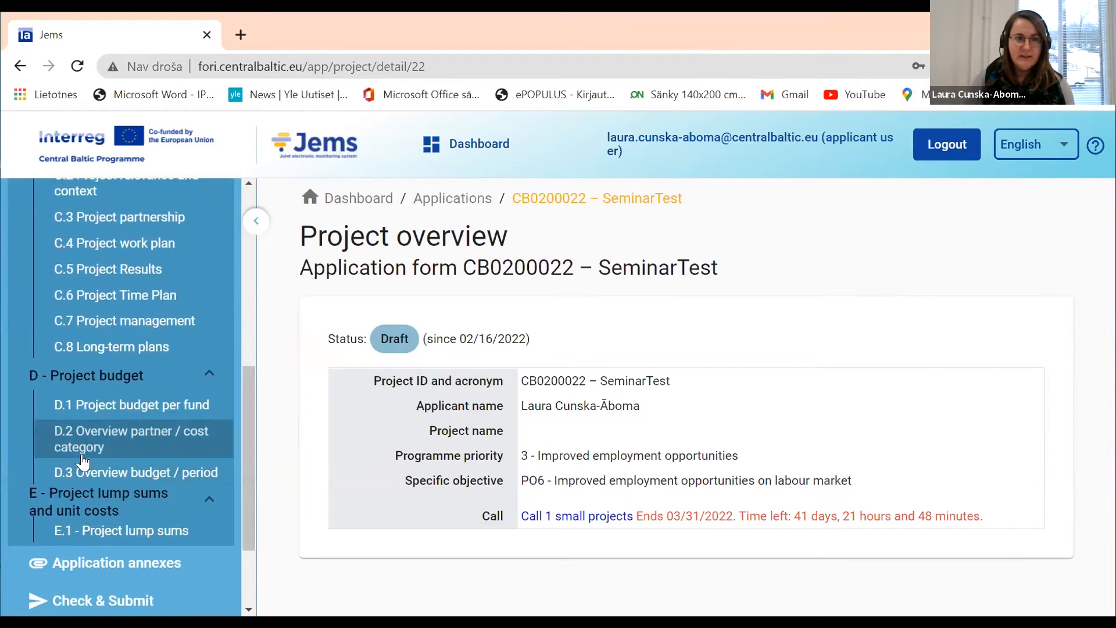
pyautogui.click(135, 406)
pyautogui.doubleClick(587, 472)
pyautogui.doubleClick(689, 472)
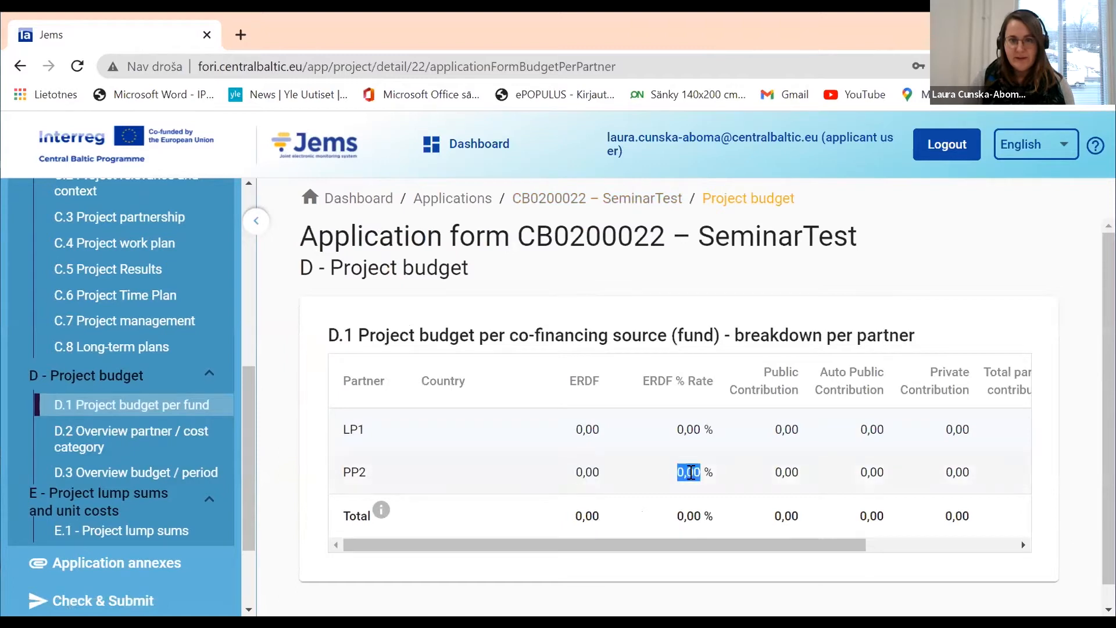
# - View the D.2 partner / cost category and D.3 budget / period overviews, then return to D.1 Project budget per fund
pyautogui.click(150, 445)
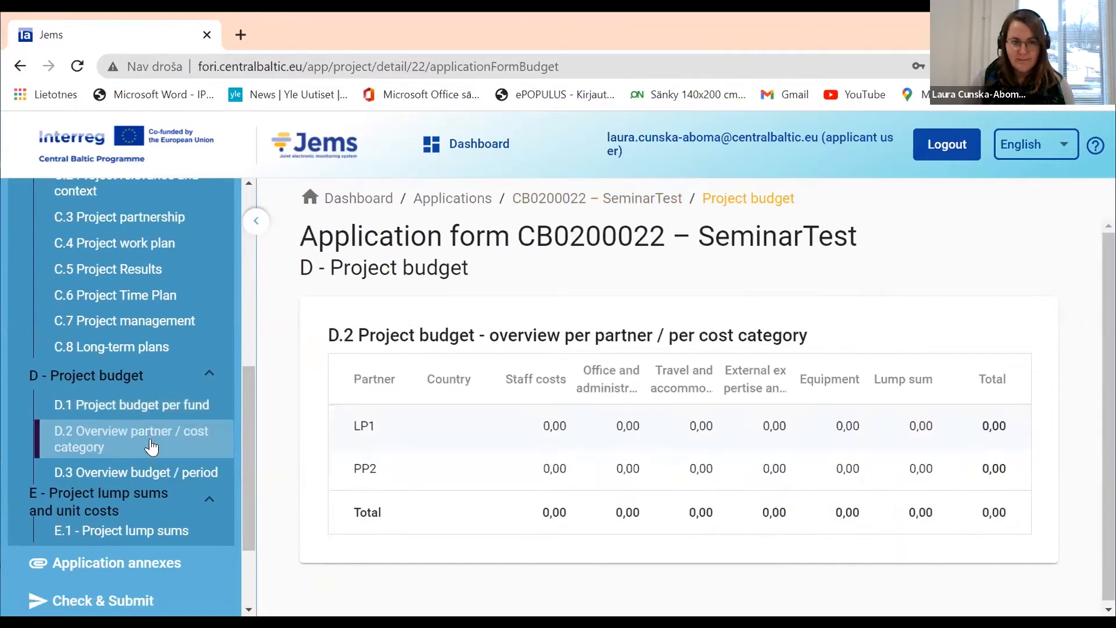
pyautogui.click(152, 479)
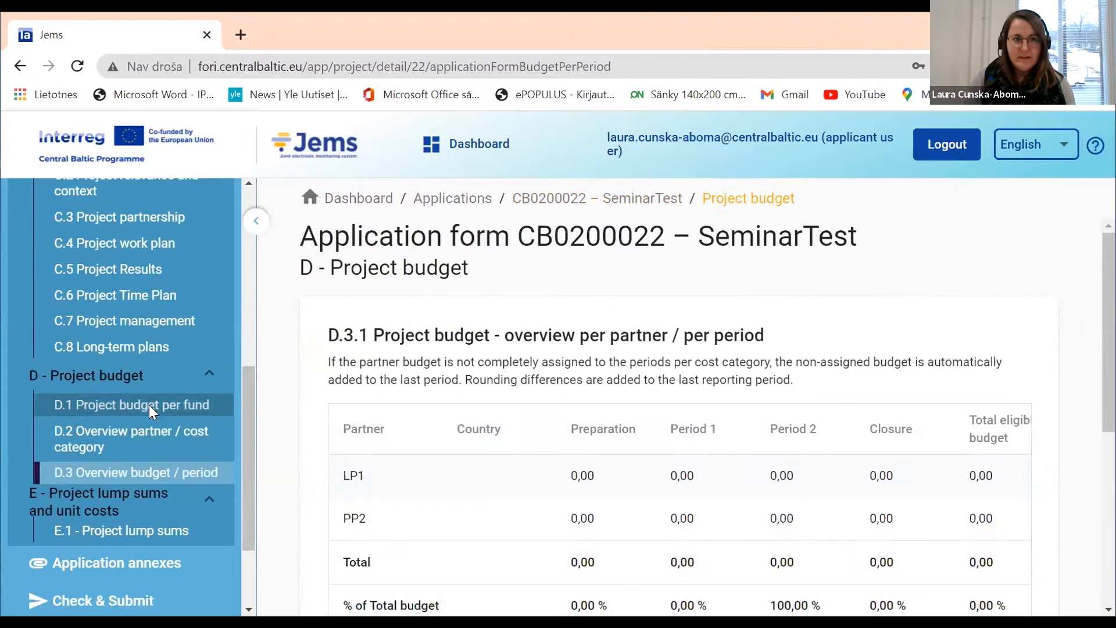
pyautogui.click(149, 406)
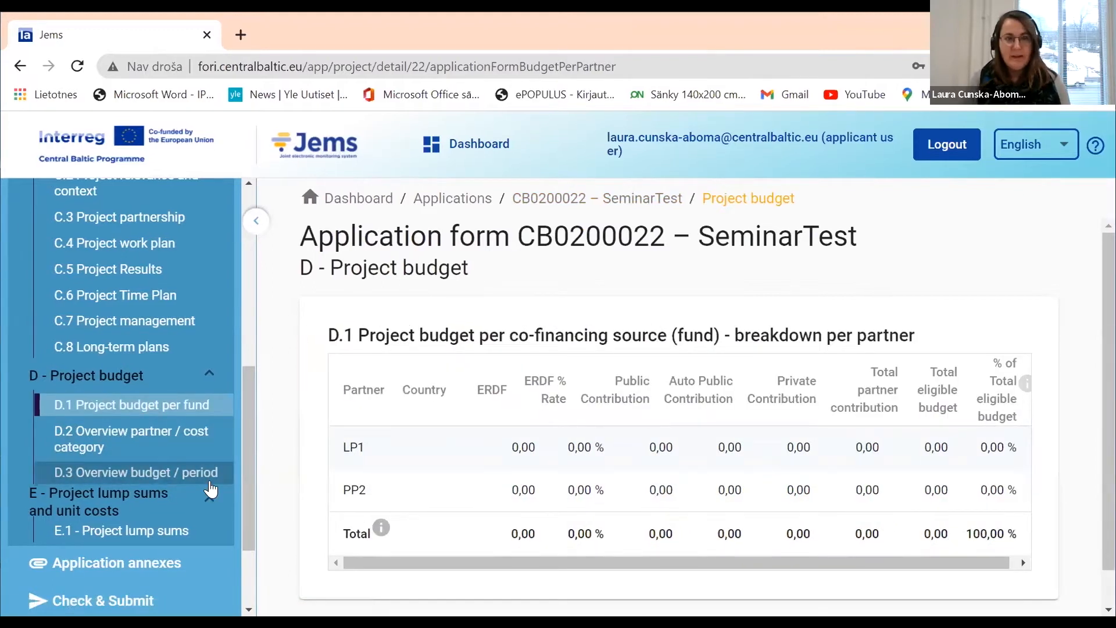
# - Open the Budget section of lead partner LP1 LPseminarTest
pyautogui.scroll(5, 237, 442)
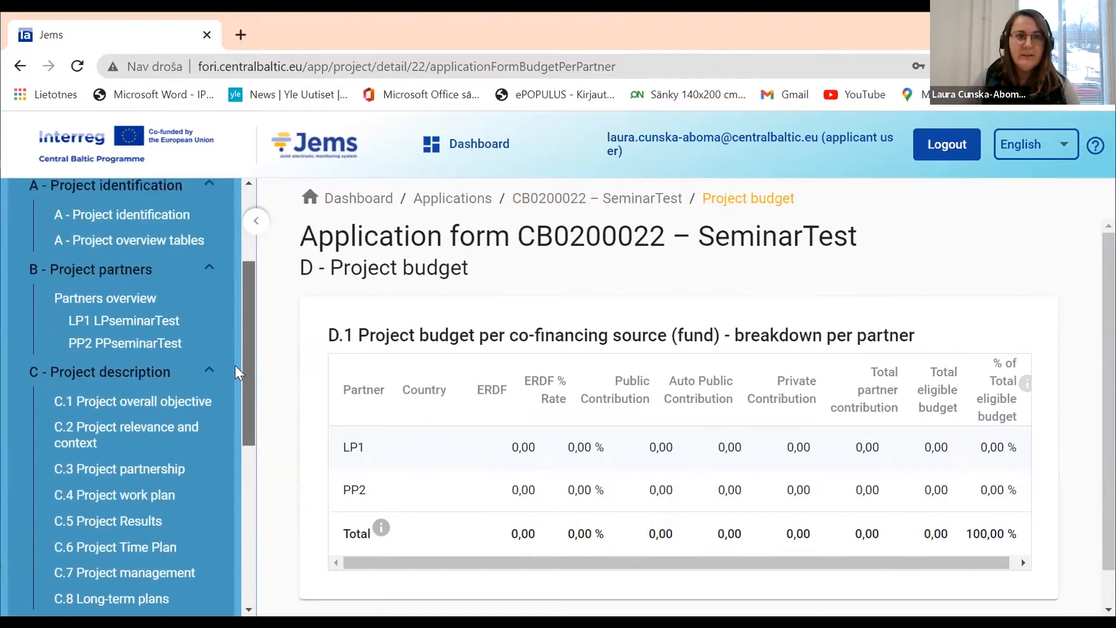
pyautogui.scroll(1, 244, 396)
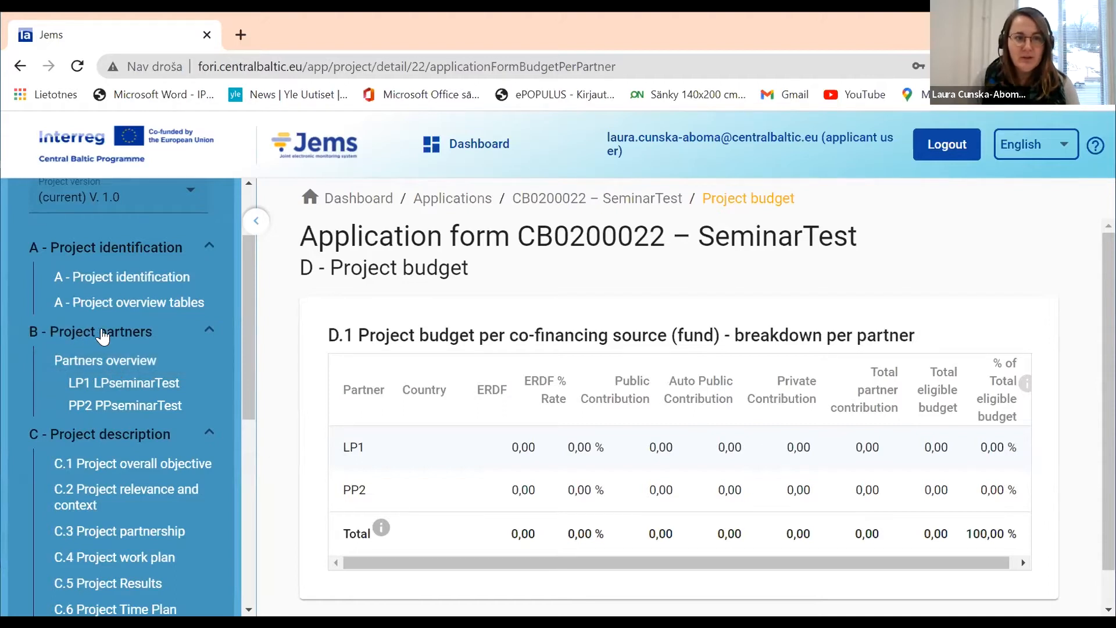
pyautogui.click(119, 384)
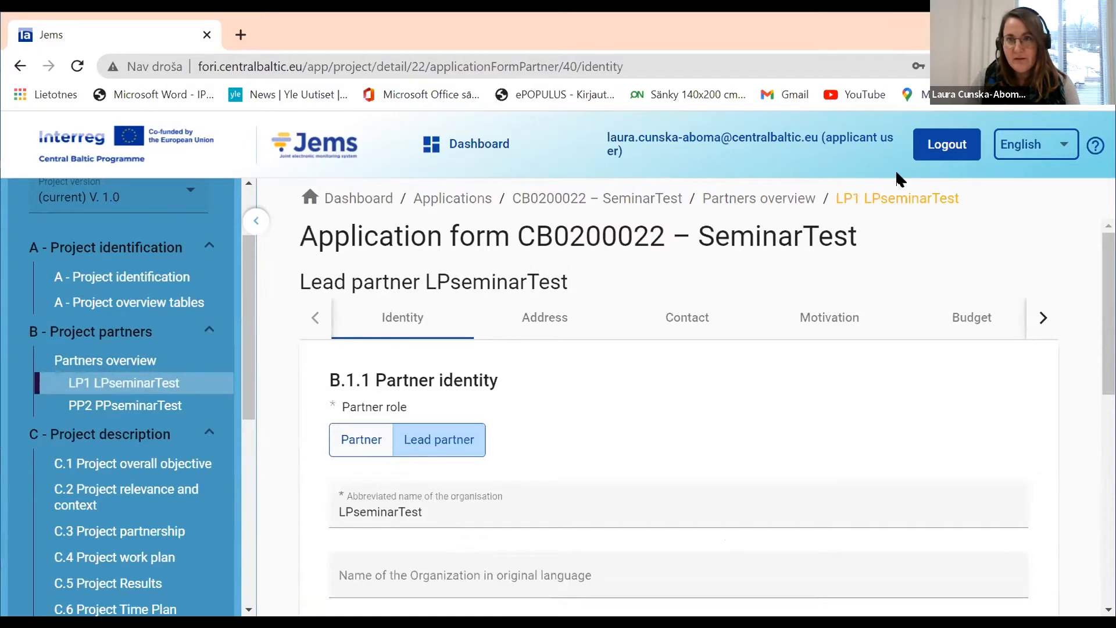
pyautogui.click(973, 319)
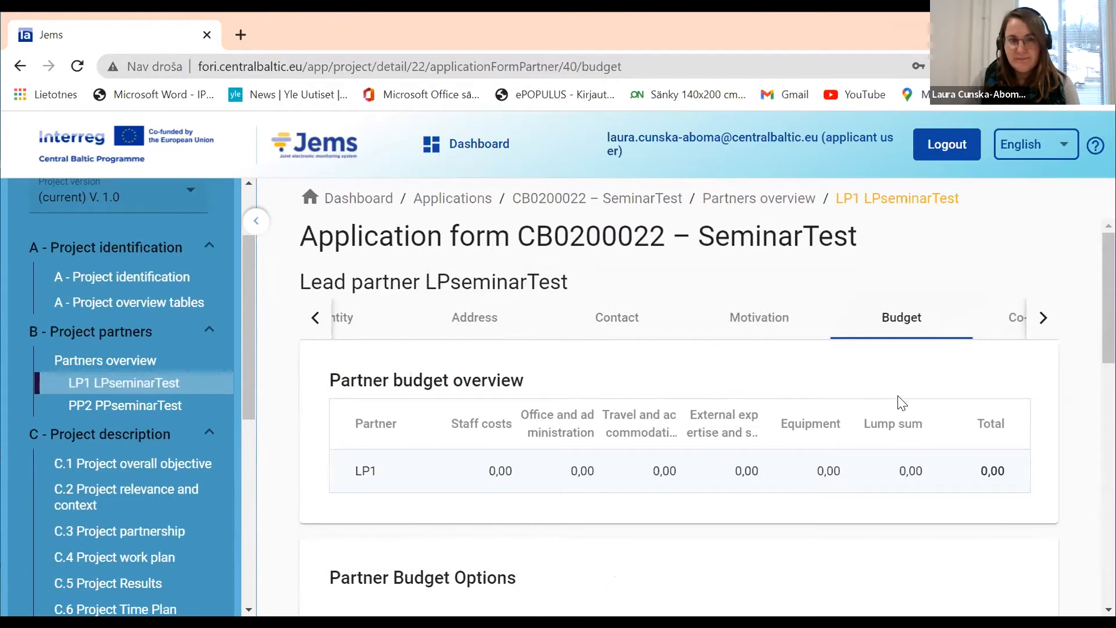
# - Review the lead partner's budget options and cost categories, then open its Co-financing section
pyautogui.scroll(-8, 902, 403)
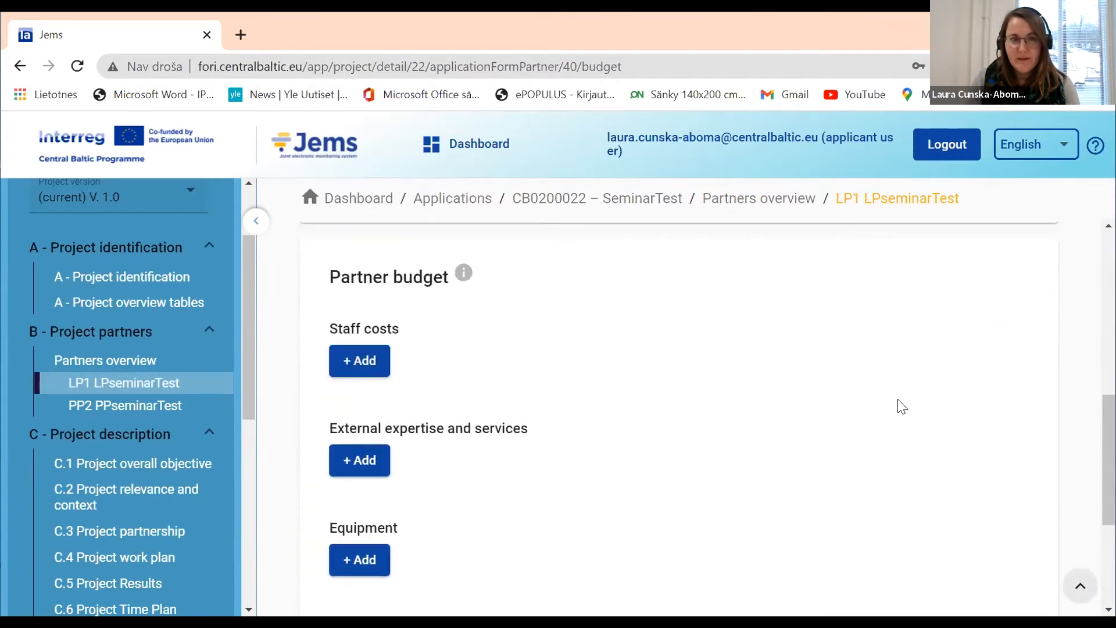
pyautogui.scroll(-4, 901, 405)
pyautogui.scroll(8, 901, 405)
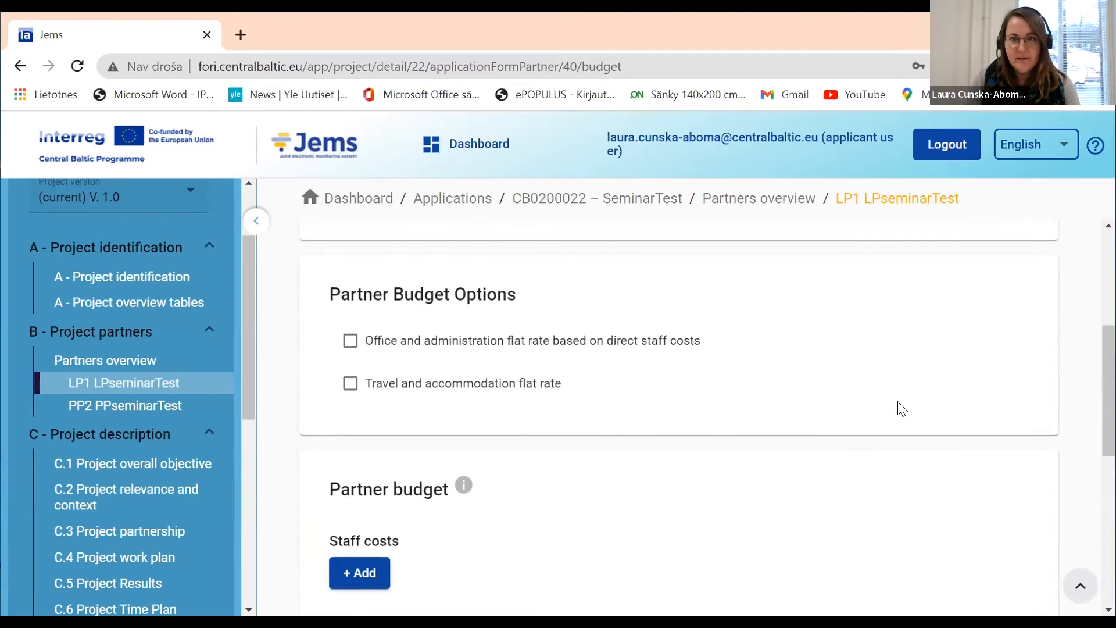
pyautogui.scroll(5, 901, 409)
pyautogui.click(1043, 318)
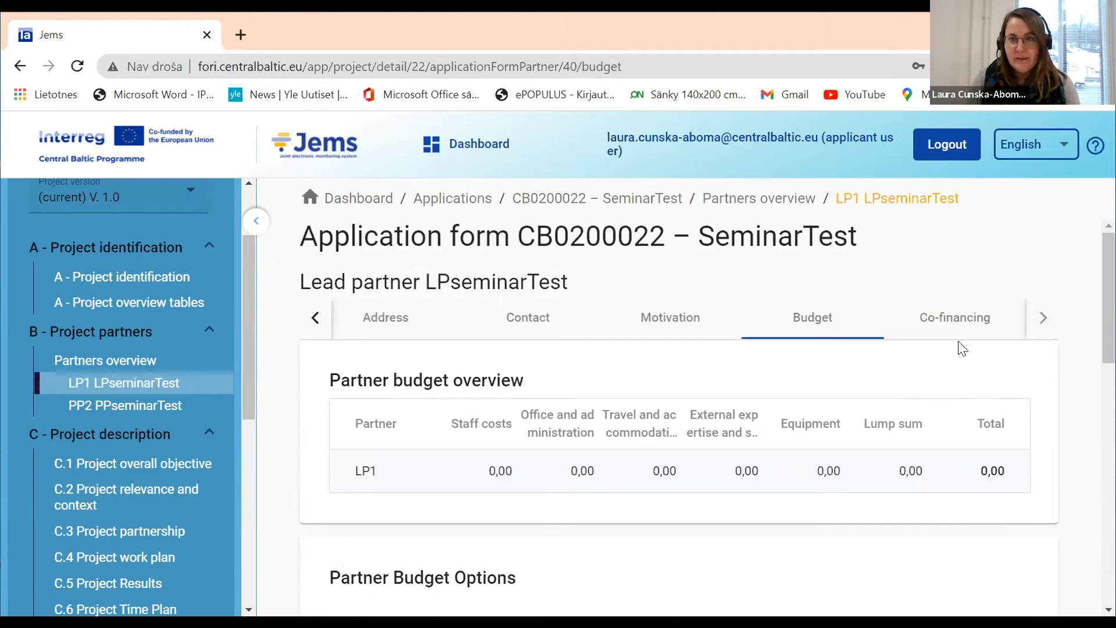
pyautogui.click(963, 321)
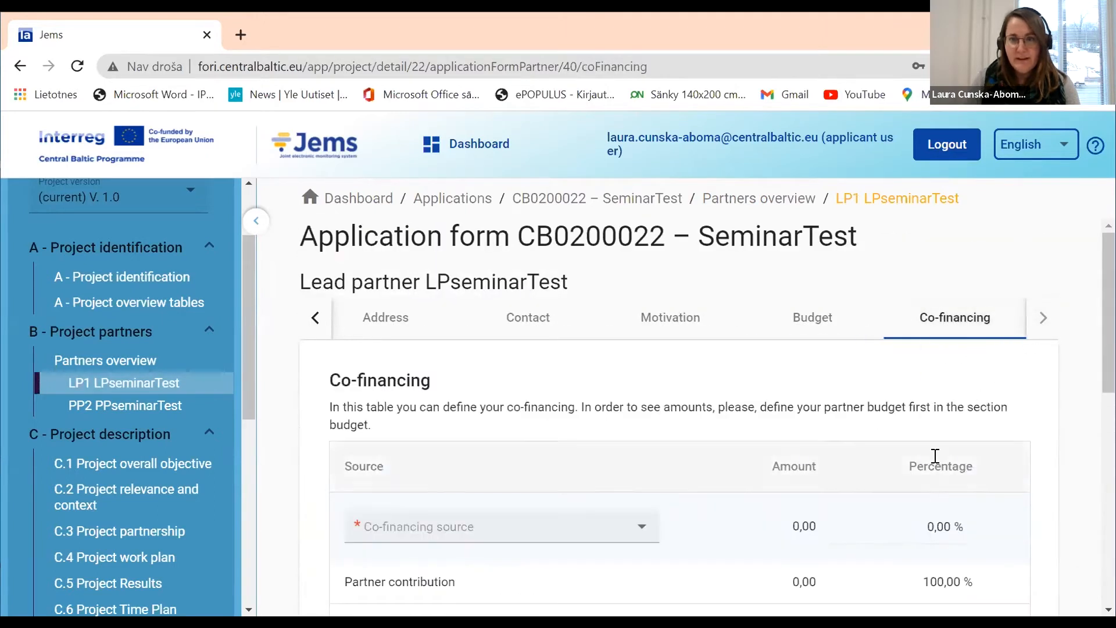
# - Open the lead partner's budget through the Partners overview, then view its Partner identity page
pyautogui.click(94, 367)
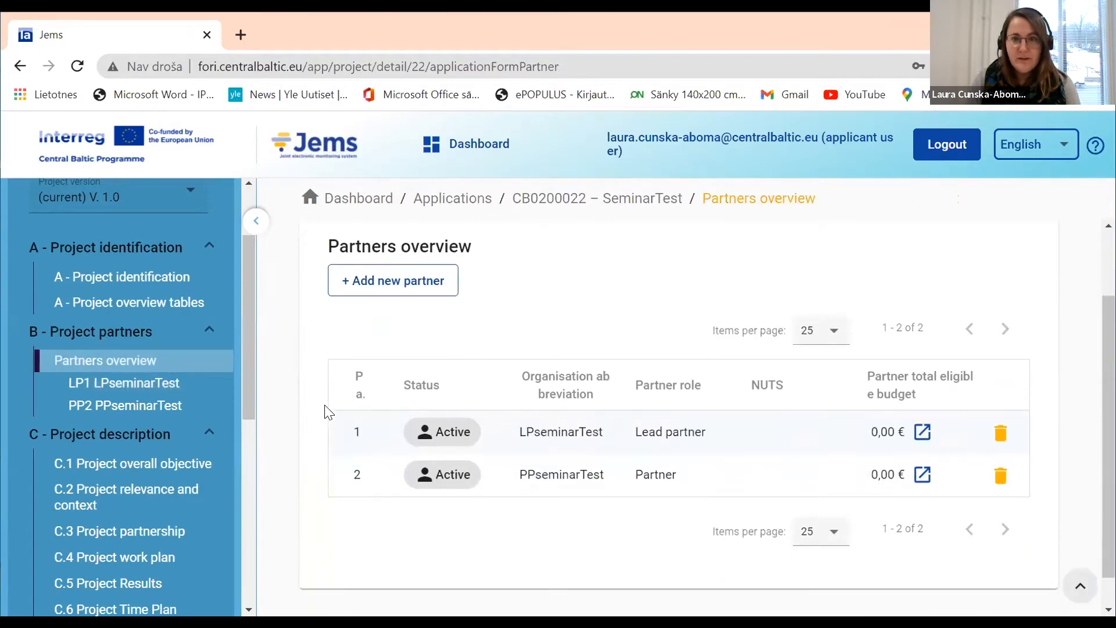
pyautogui.click(923, 435)
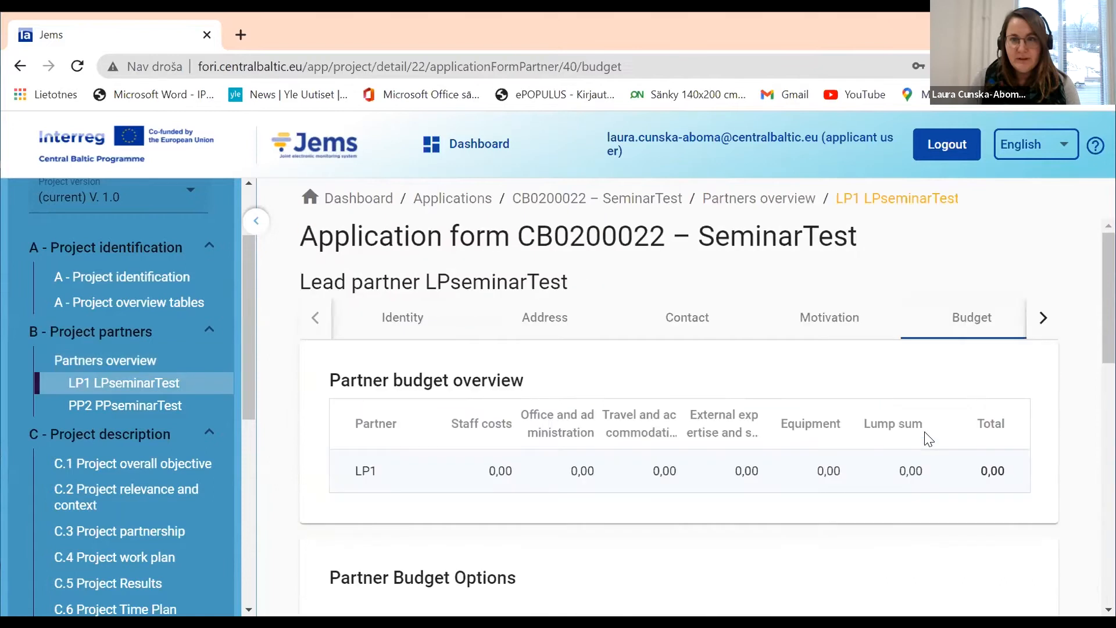
pyautogui.click(111, 387)
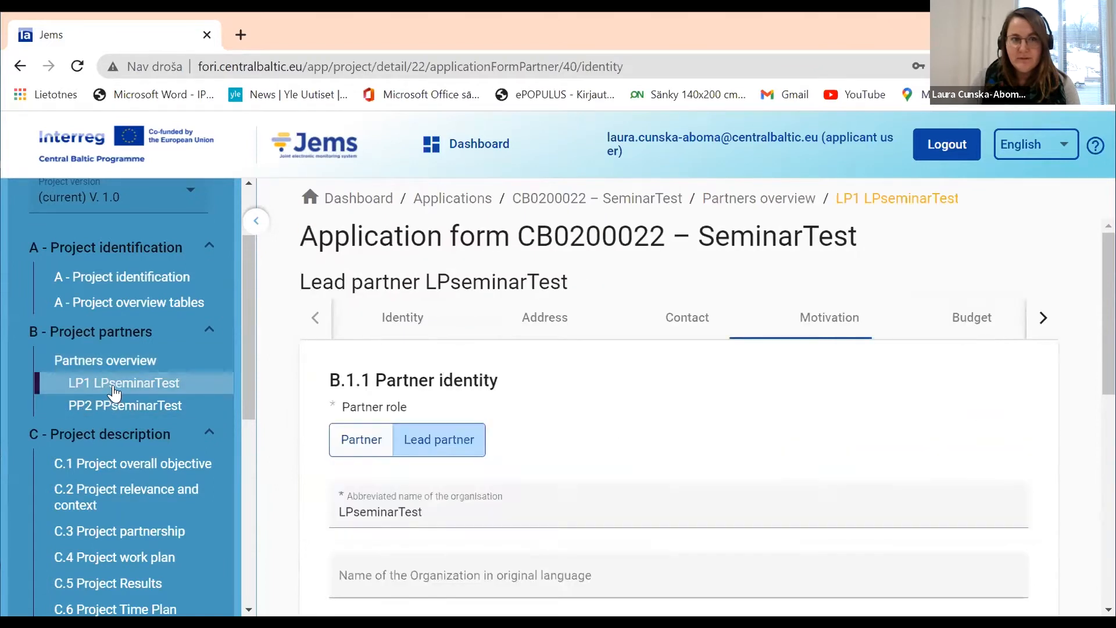
# - Open partner PPseminarTest's budget from the Partners overview and examine its Partner budget cost categories
pyautogui.click(125, 360)
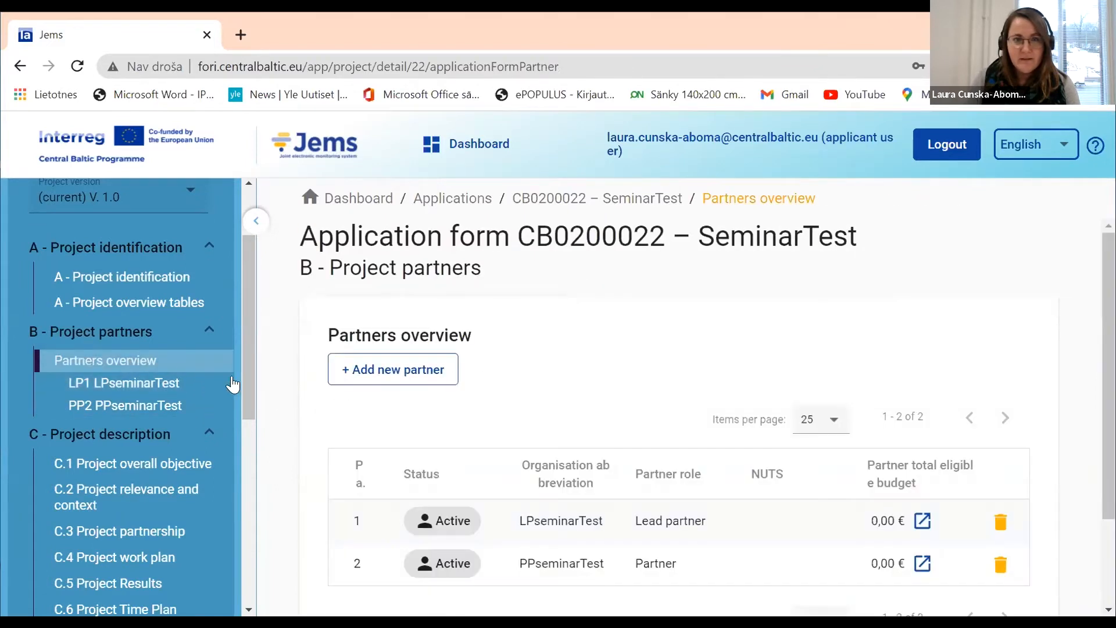
pyautogui.scroll(-2, 754, 493)
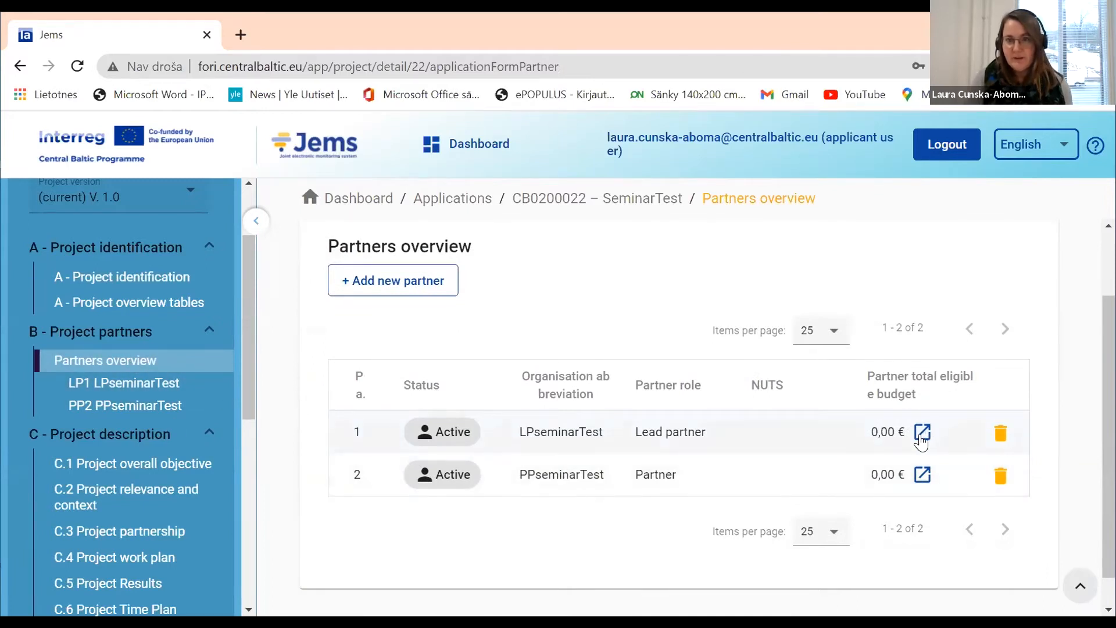
pyautogui.click(923, 474)
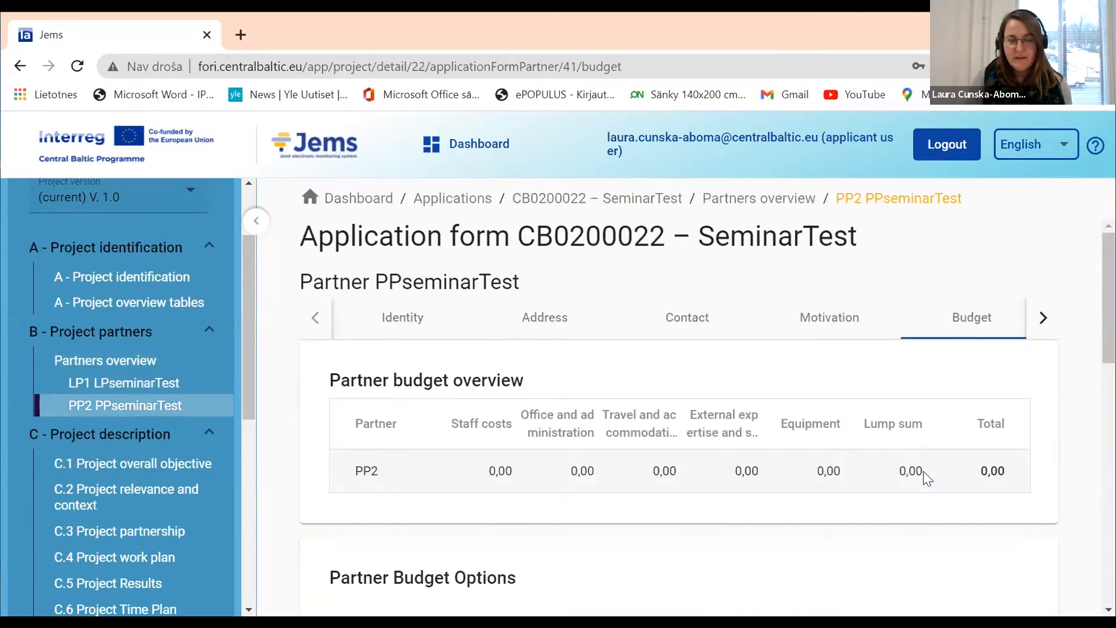
pyautogui.scroll(-6, 899, 424)
pyautogui.scroll(-6, 899, 434)
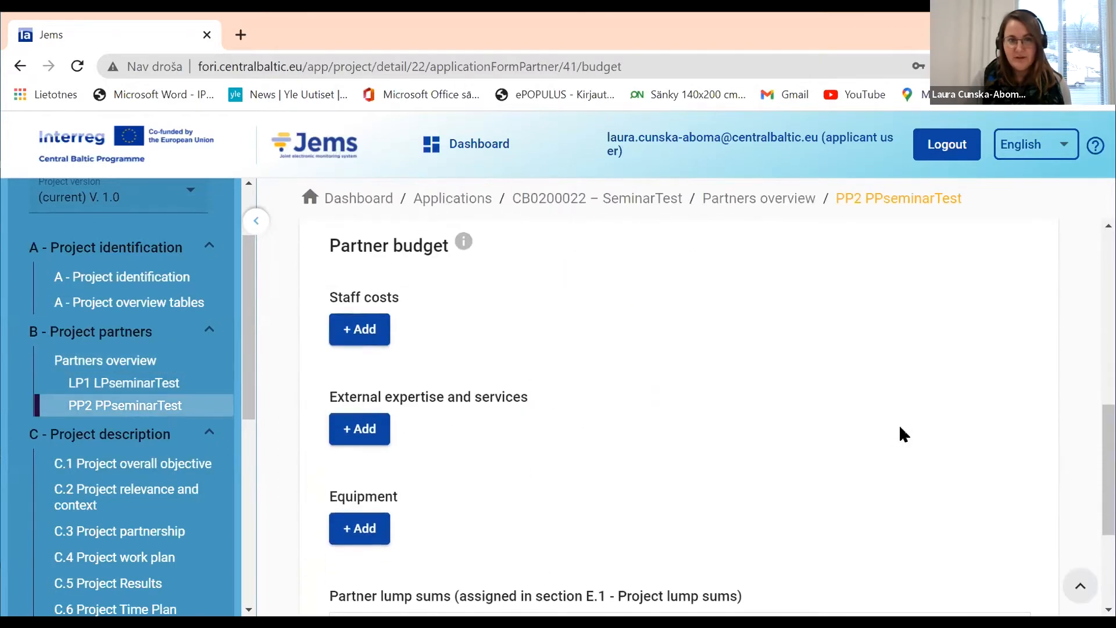
# - Return to lead partner LP1 LPseminarTest and open its Budget section
pyautogui.scroll(9, 900, 431)
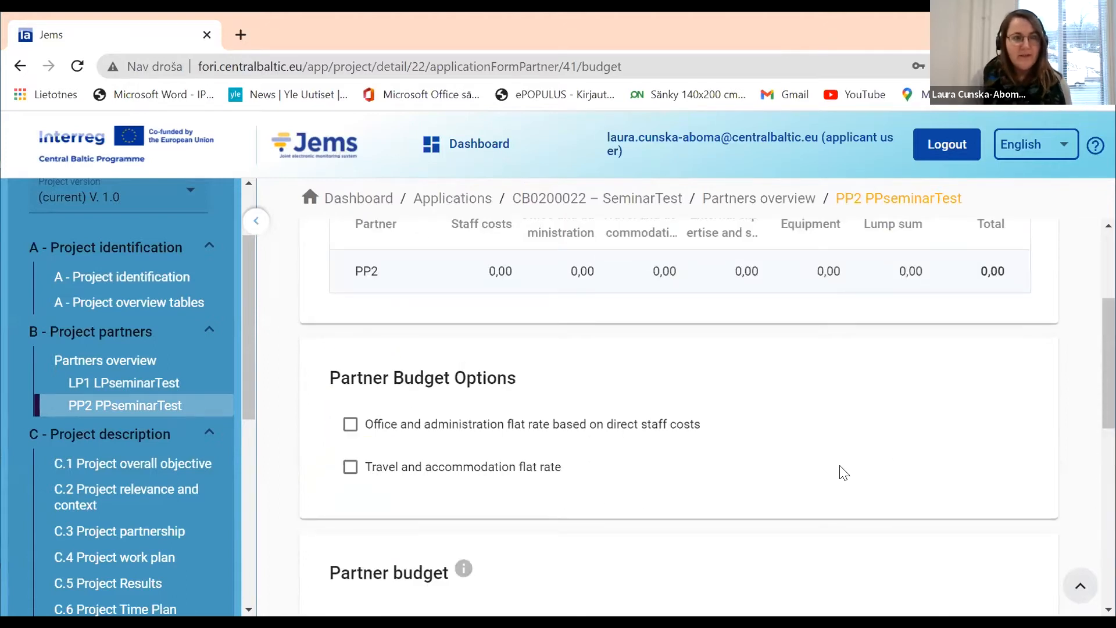
pyautogui.click(143, 392)
pyautogui.scroll(3, 495, 418)
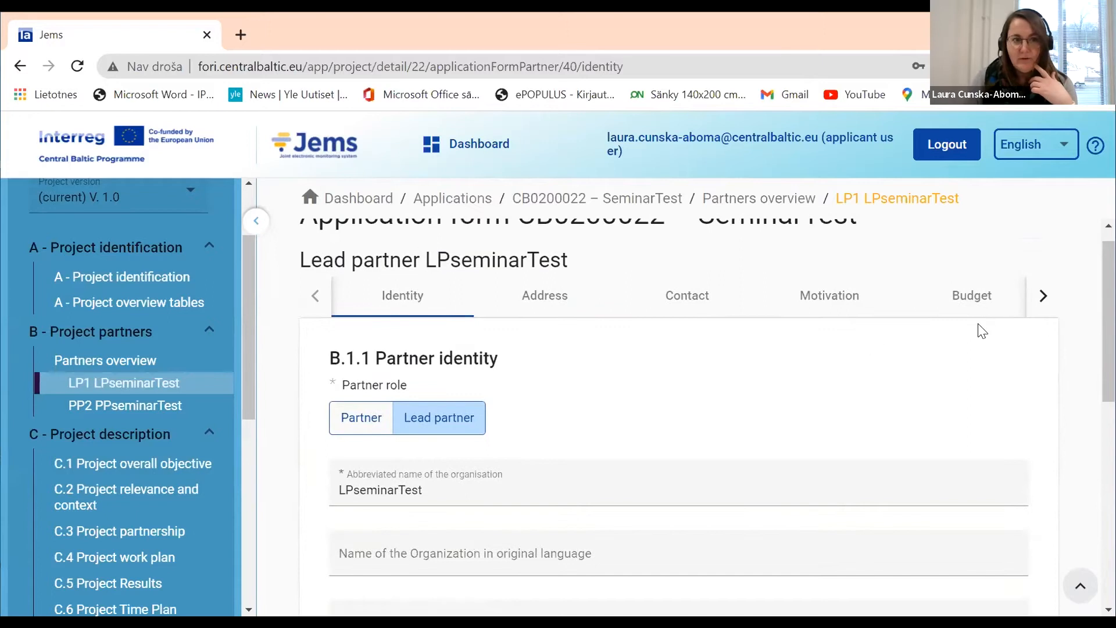
pyautogui.click(979, 300)
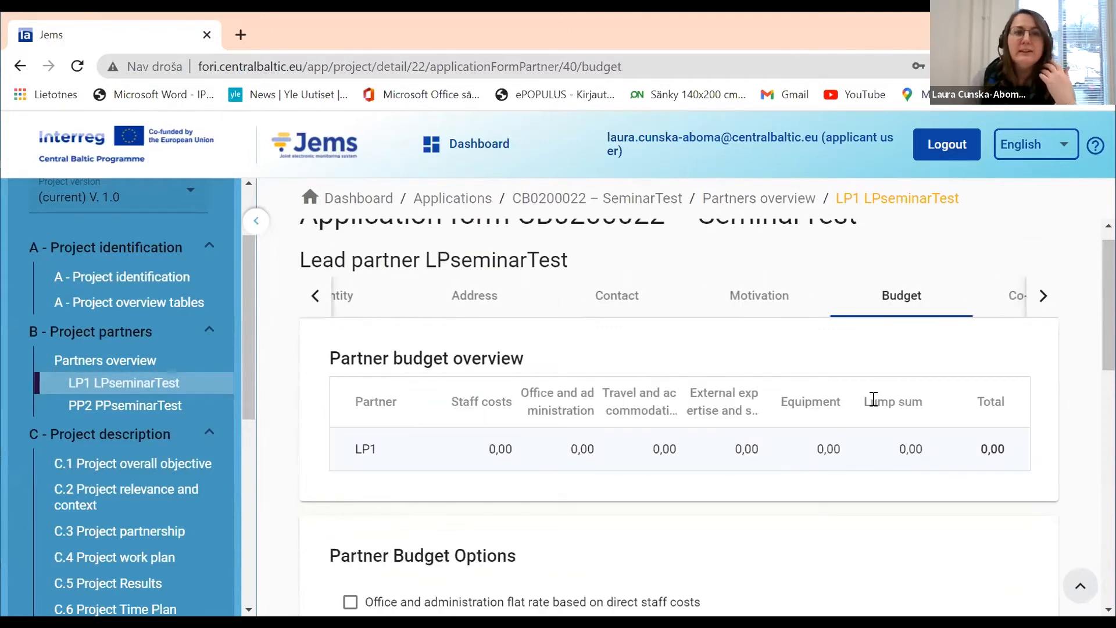
# - Enable the office and administration and the travel and accommodation flat rates in the partner budget options, and save the changes
pyautogui.scroll(-2, 813, 430)
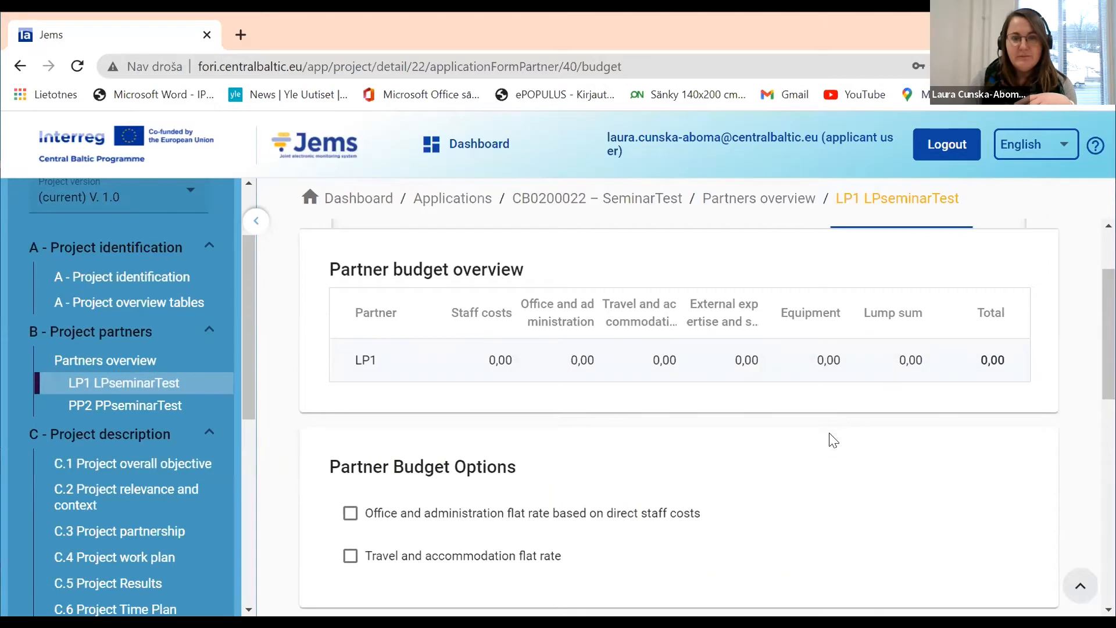
pyautogui.scroll(-2, 828, 453)
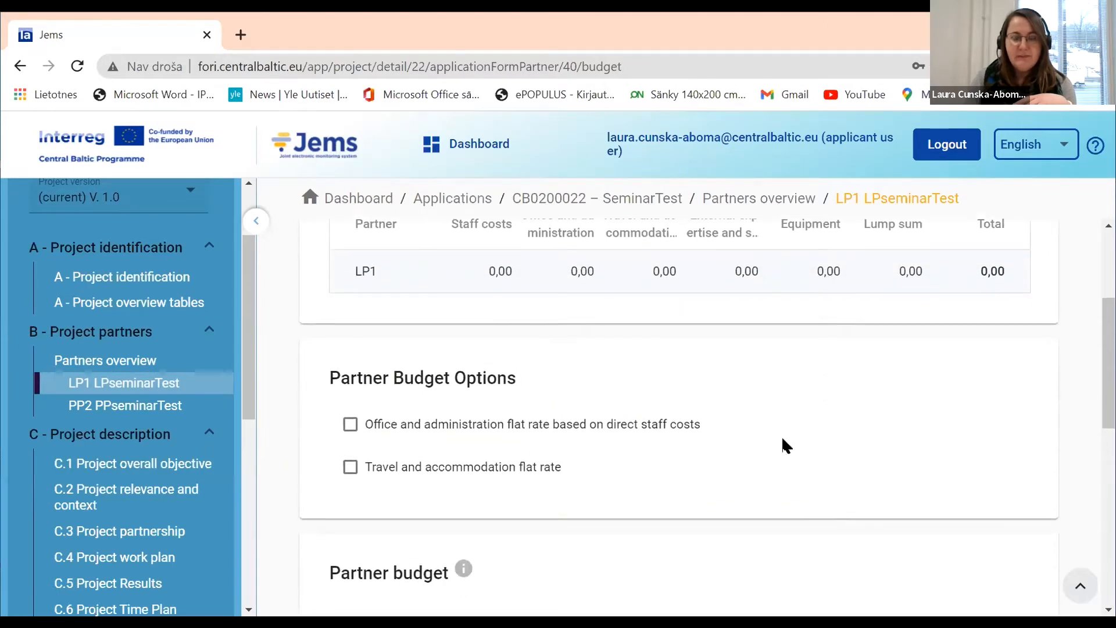
pyautogui.scroll(-2, 642, 440)
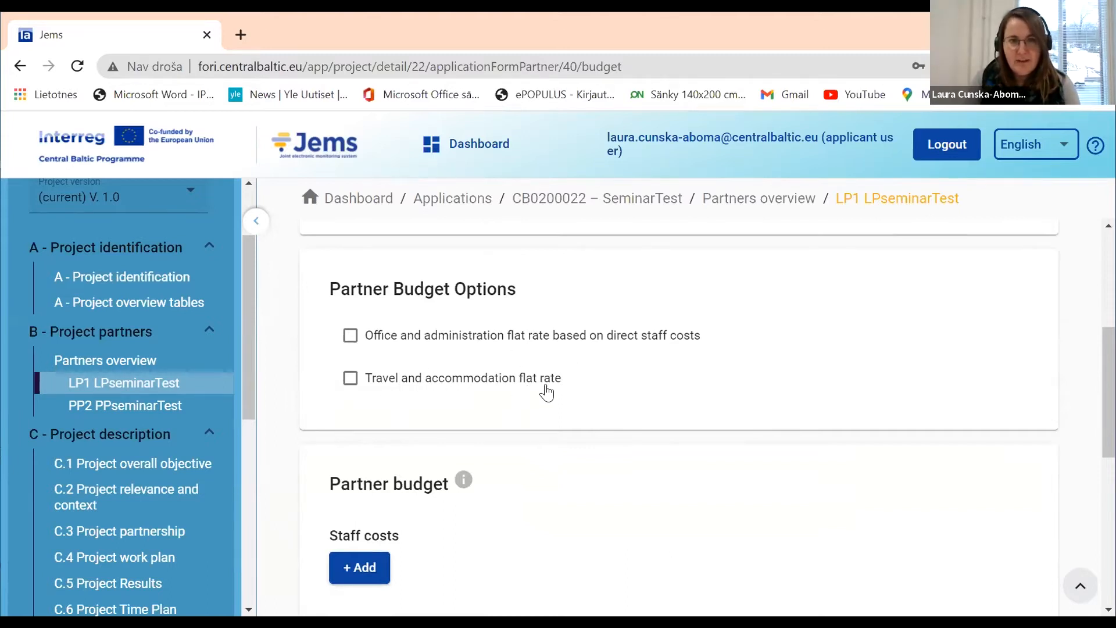
pyautogui.click(351, 336)
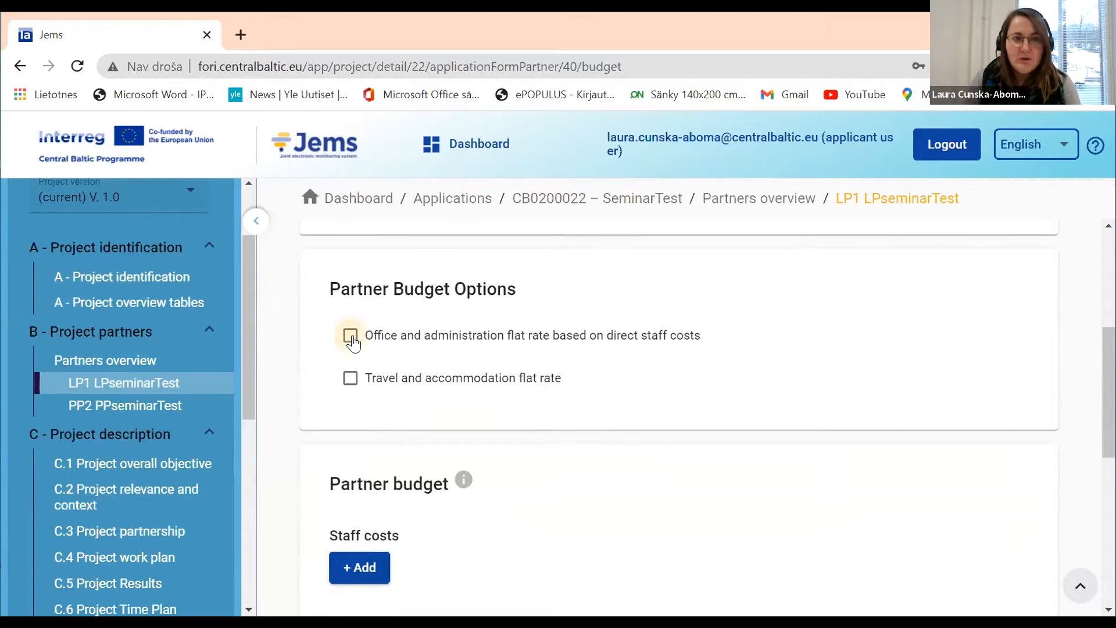
pyautogui.click(351, 381)
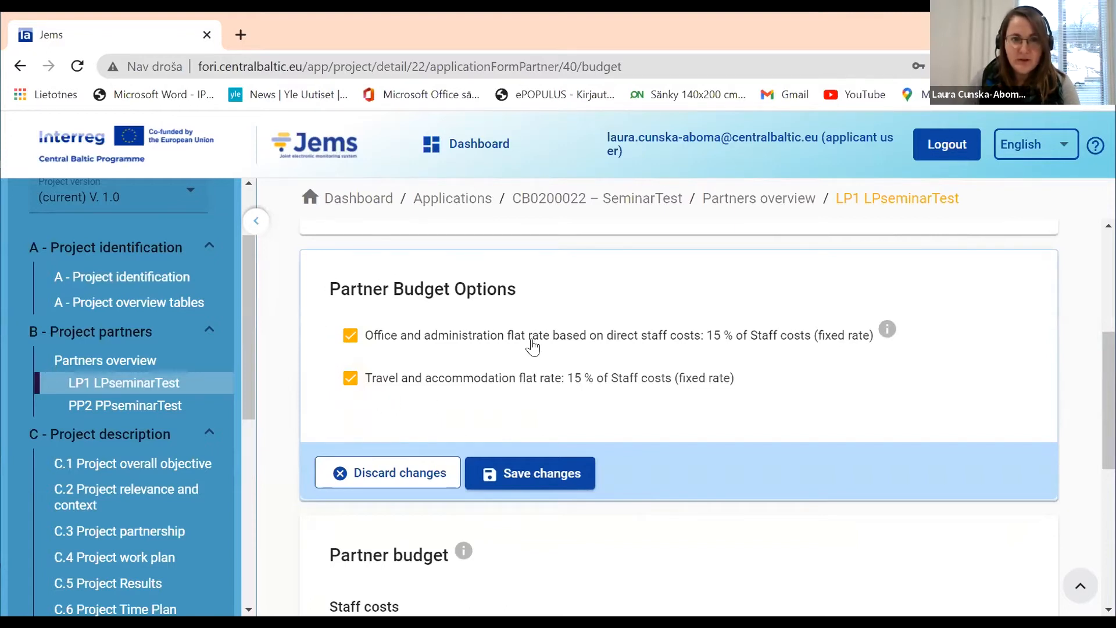
pyautogui.click(532, 480)
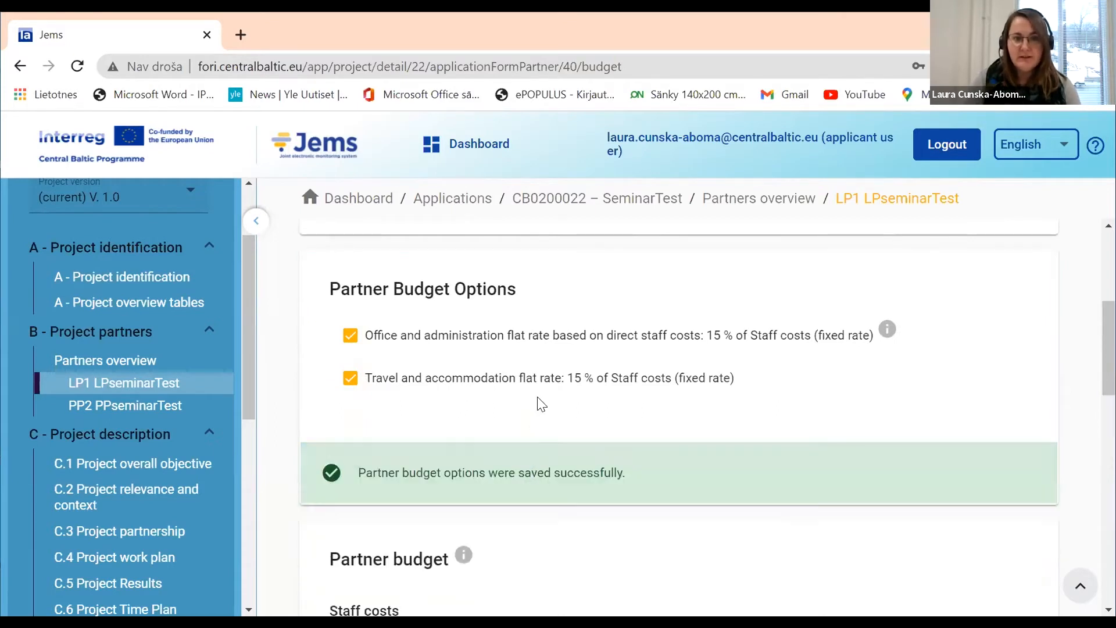
# - Add a Staff costs item to the lead partner's budget using the programme unit cost Staff hourly rate (Estonia)
pyautogui.scroll(-1, 538, 403)
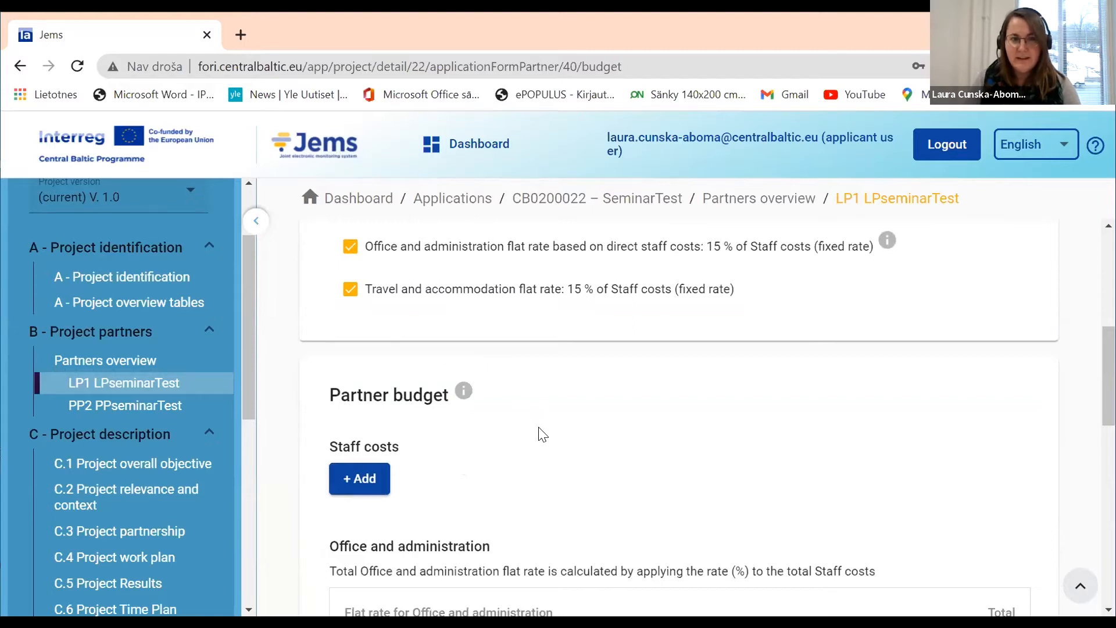
pyautogui.scroll(2, 539, 435)
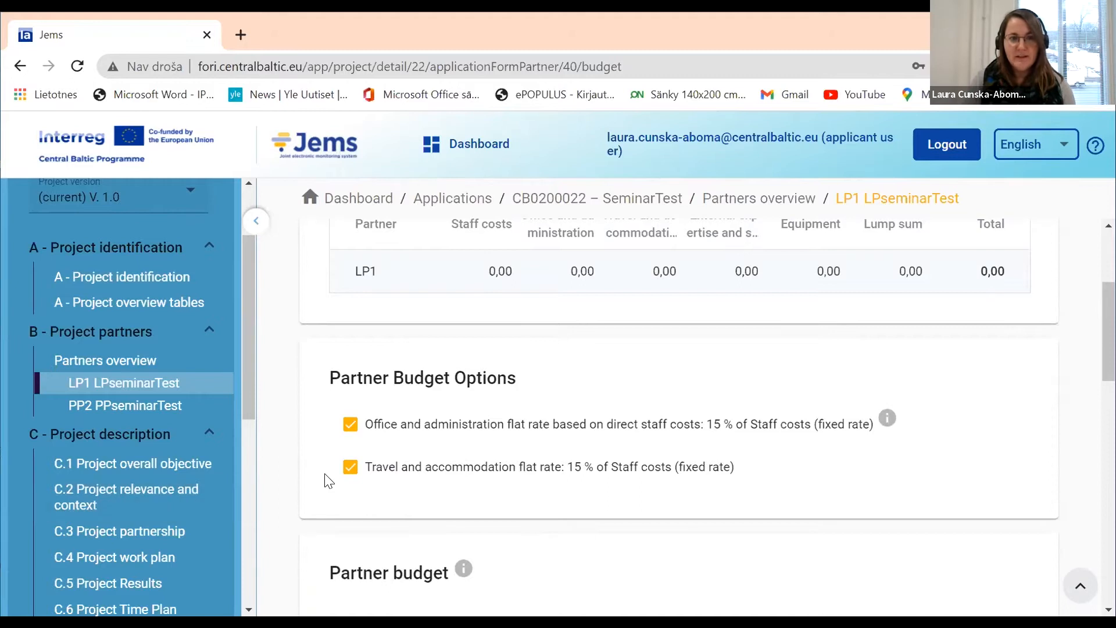
pyautogui.scroll(-1, 447, 453)
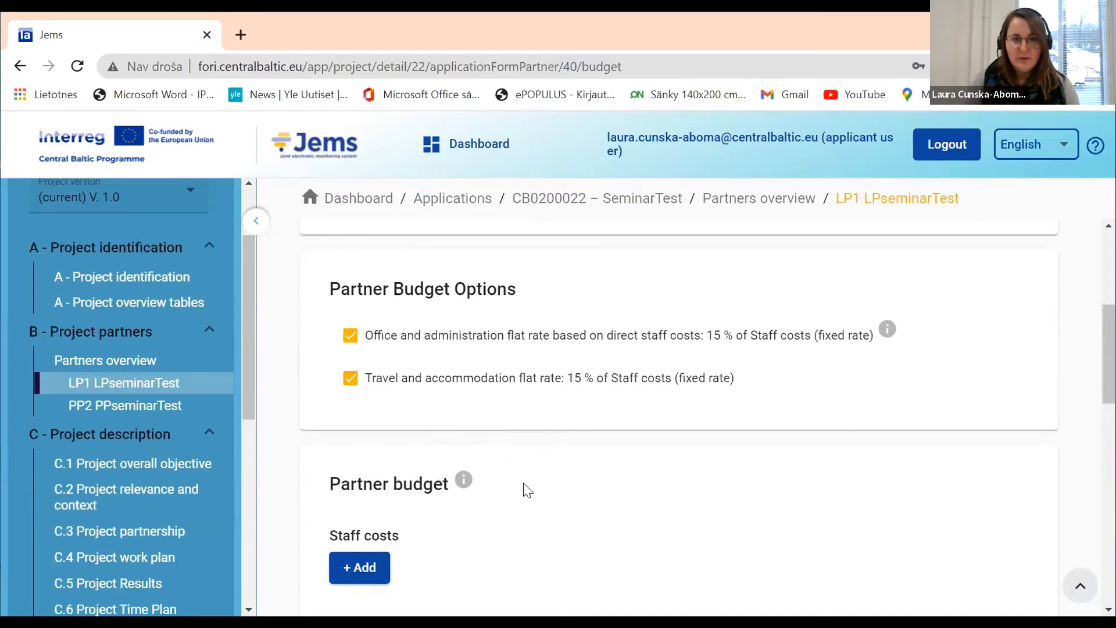
pyautogui.scroll(-1, 527, 491)
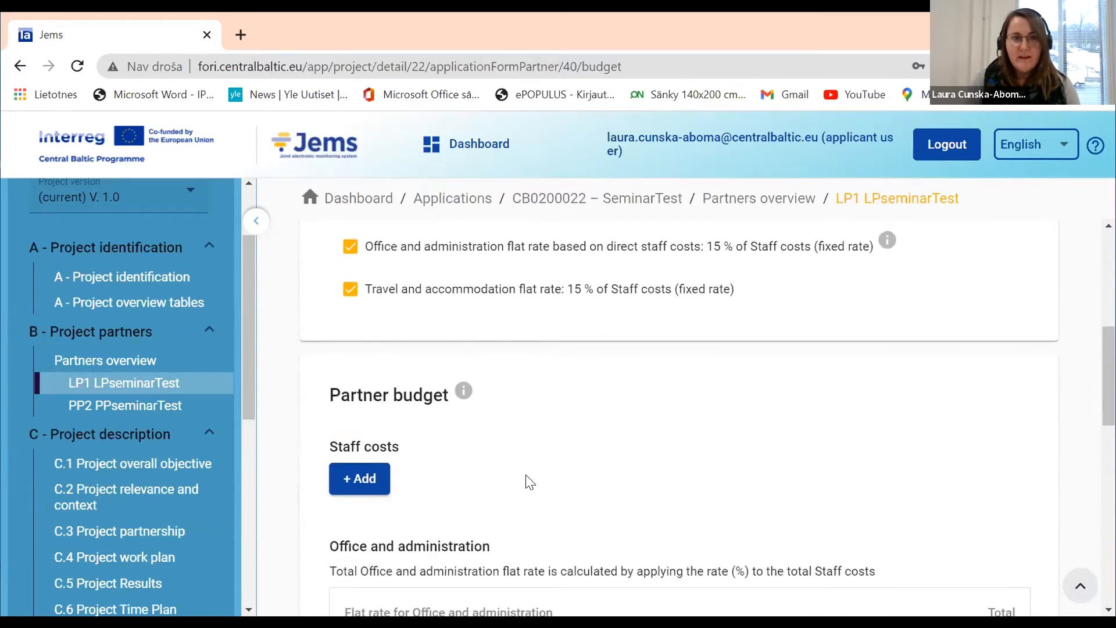
pyautogui.scroll(-1, 529, 482)
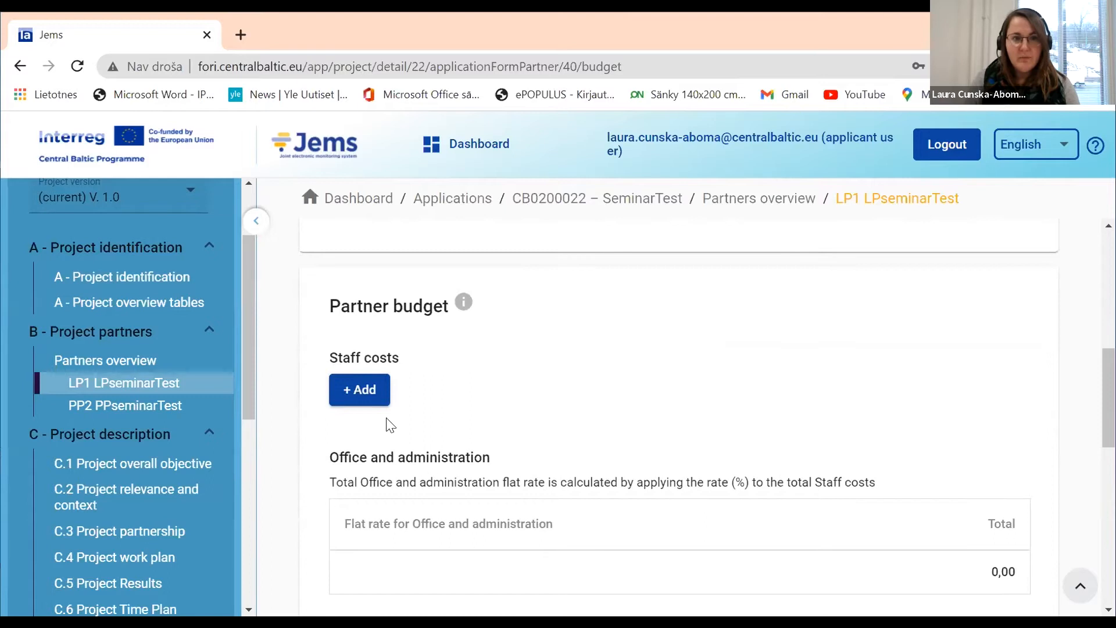
pyautogui.click(361, 388)
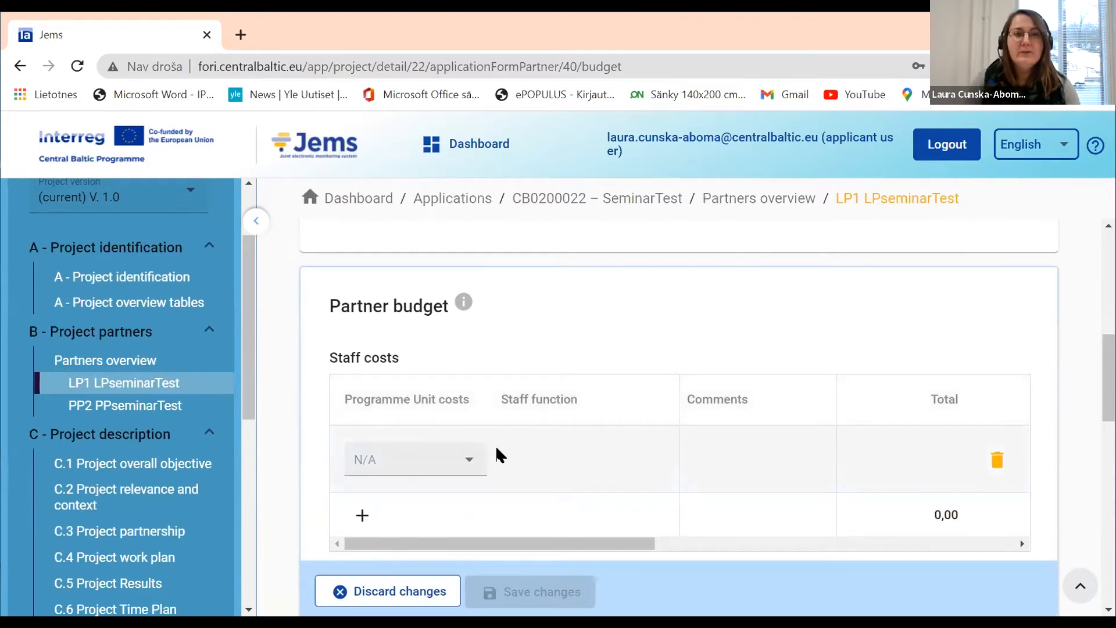
pyautogui.scroll(-1, 498, 455)
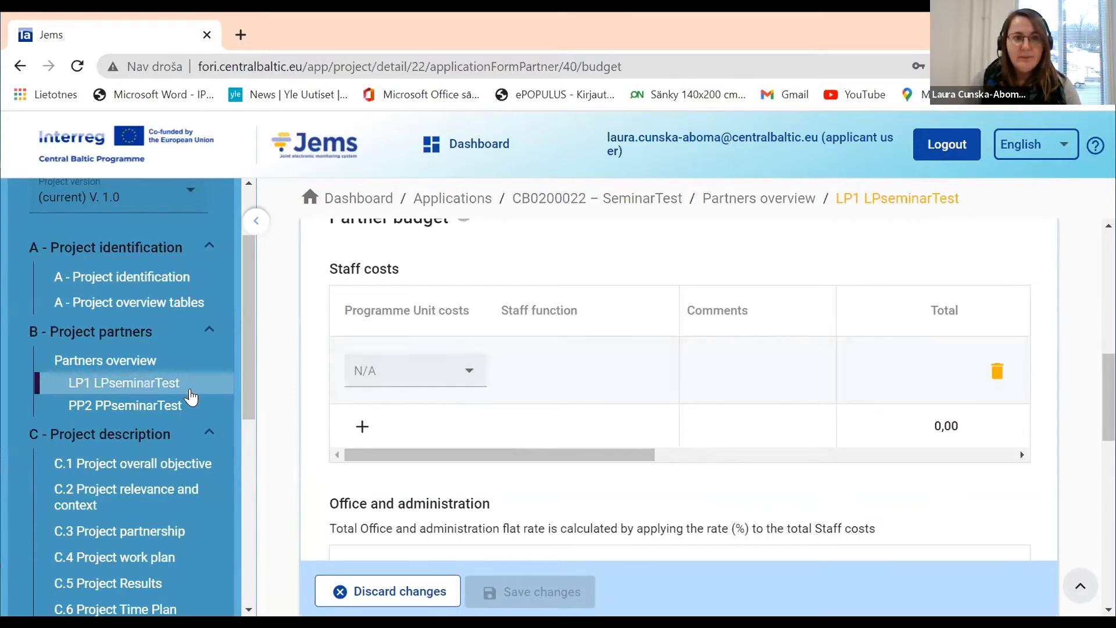
pyautogui.click(470, 377)
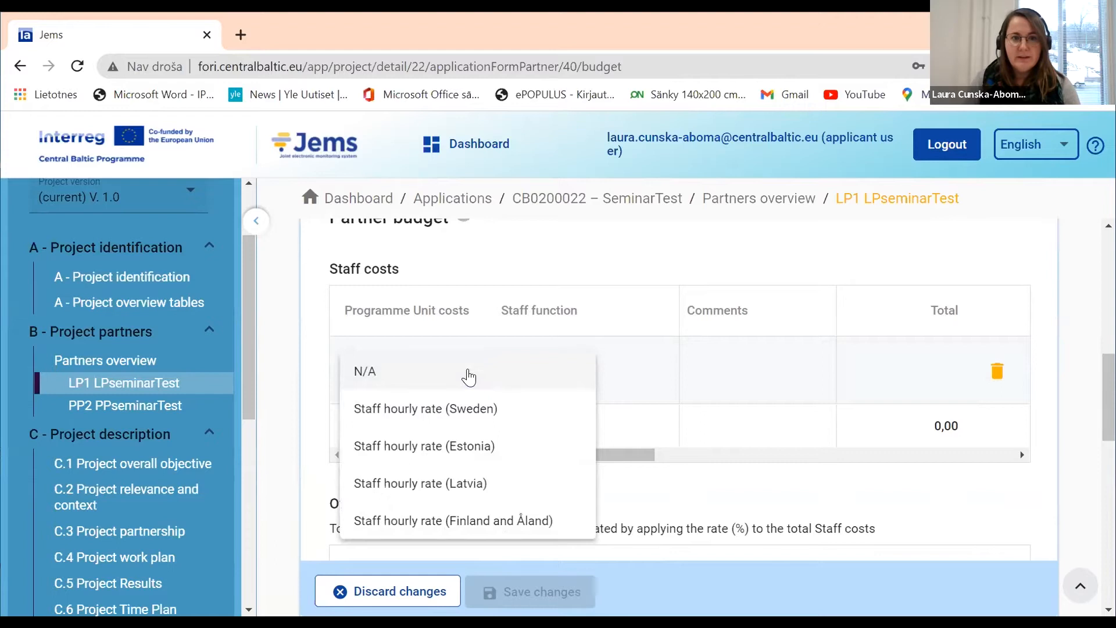
pyautogui.click(462, 449)
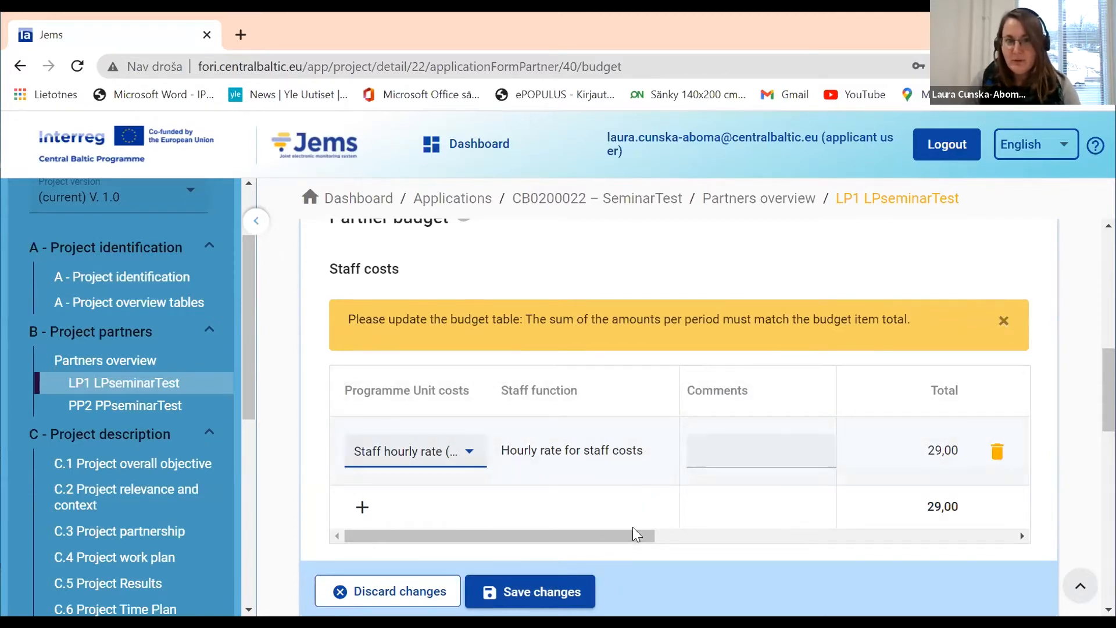
# - Examine the staff cost item's number of units, period and gap columns, then return to its comments
pyautogui.click(662, 540)
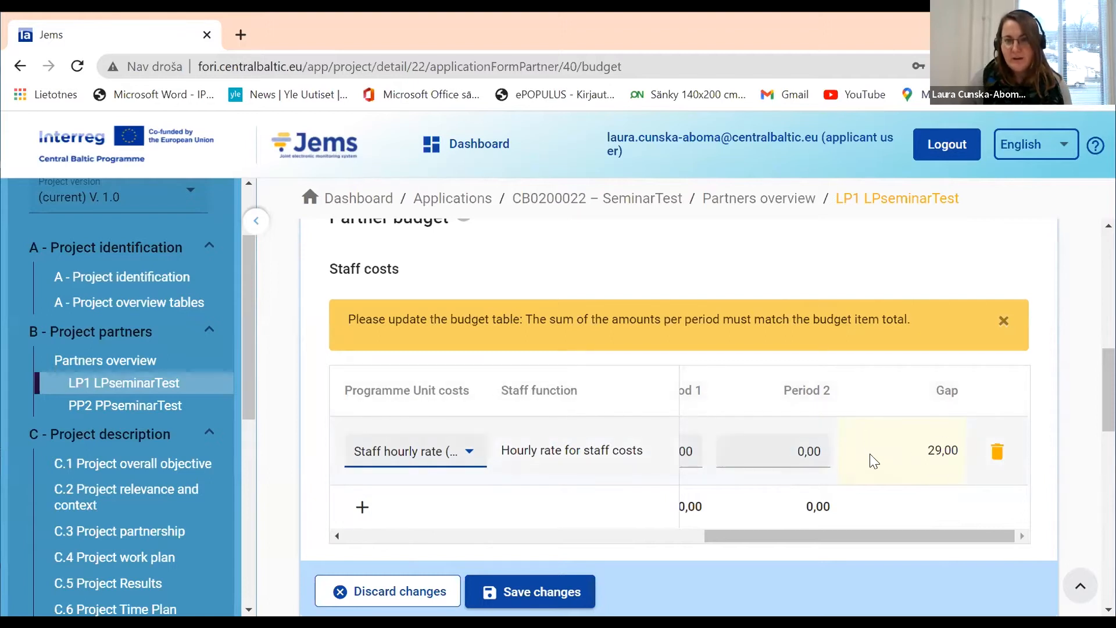
pyautogui.moveTo(914, 539); pyautogui.dragTo(597, 543)
pyautogui.hscroll(5, 597, 544)
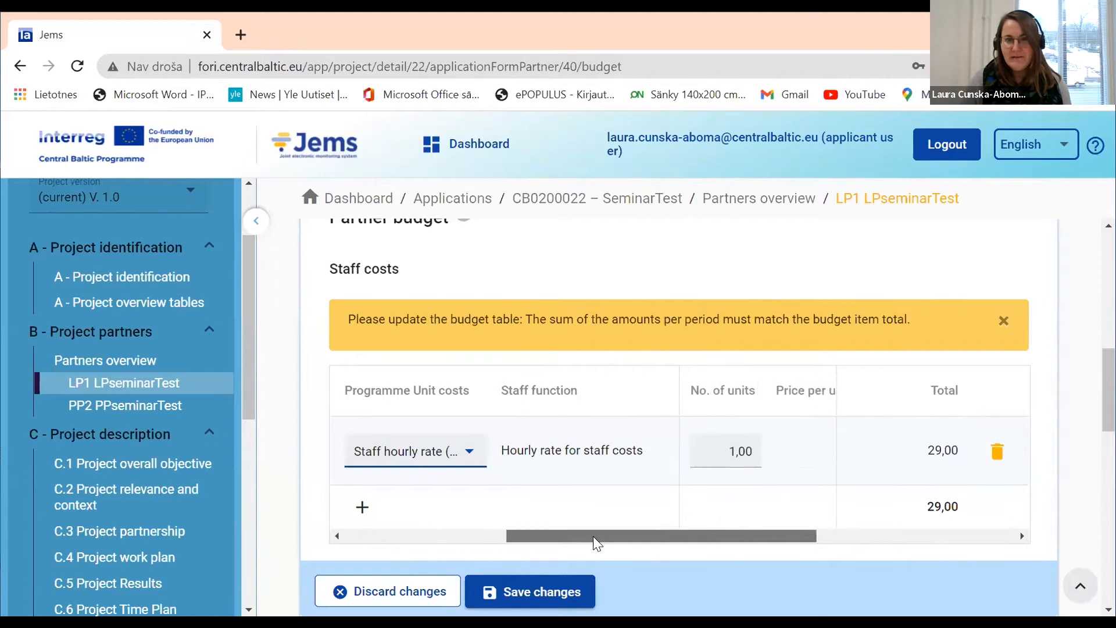
pyautogui.hscroll(-5, 597, 544)
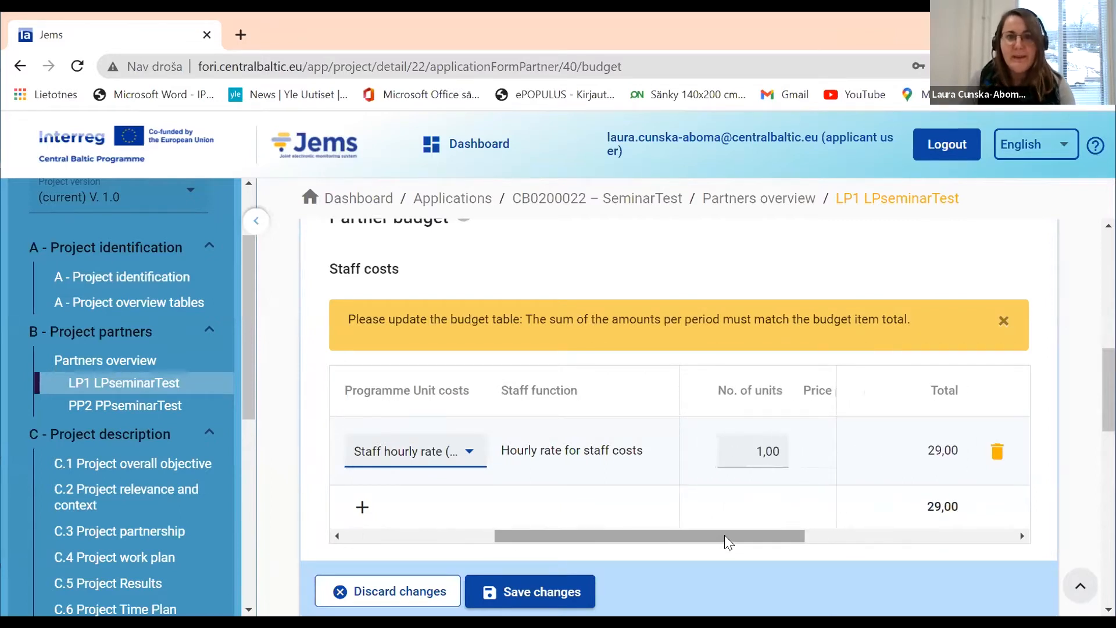
pyautogui.hscroll(-2, 722, 536)
pyautogui.hscroll(-5, 663, 523)
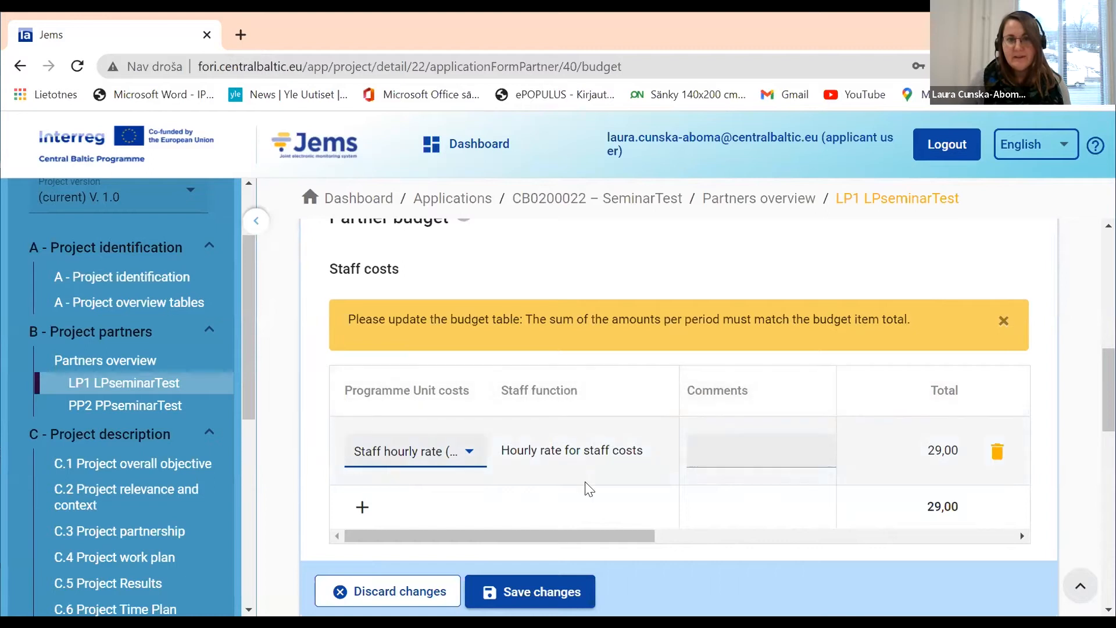
# - Enter "Project manager" as the comment for the first staff cost item
pyautogui.moveTo(629, 540); pyautogui.dragTo(647, 542)
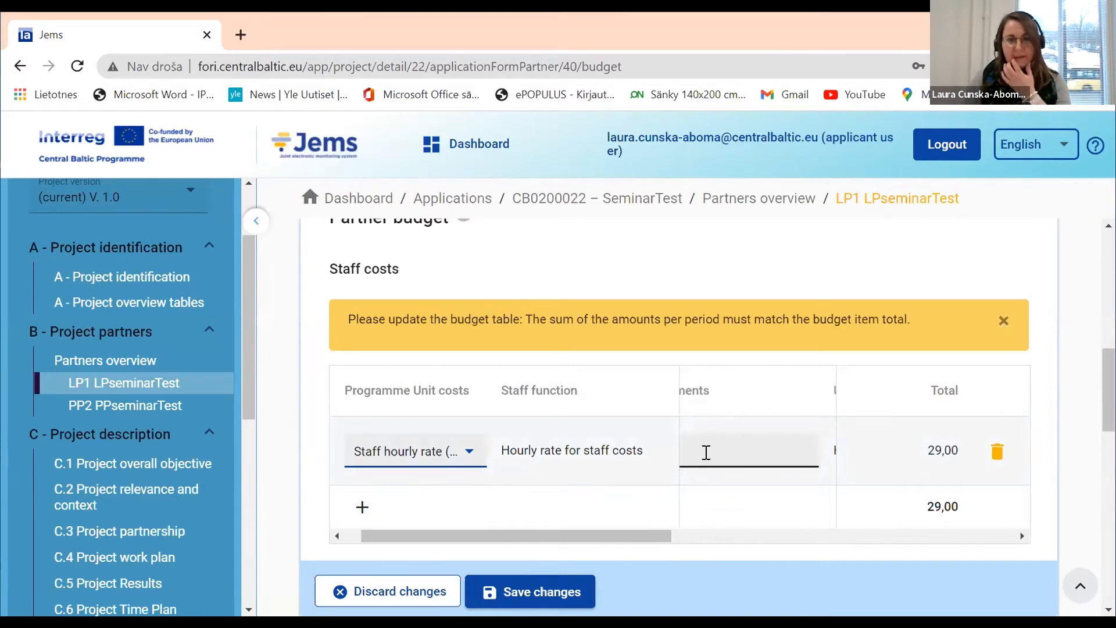
pyautogui.click(705, 451)
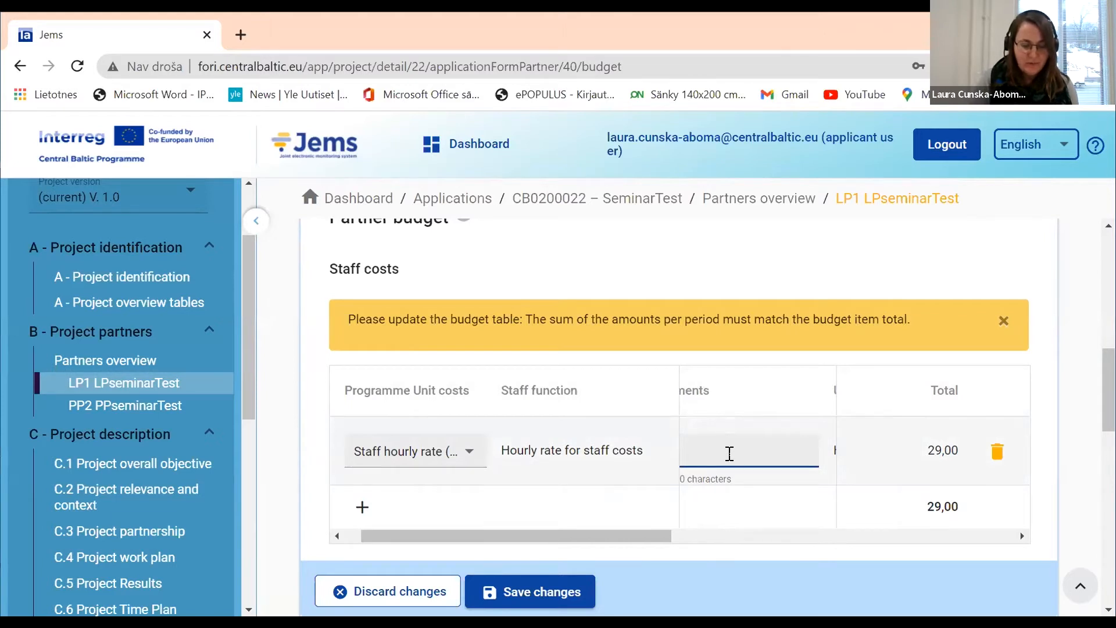
pyautogui.write('Project man')
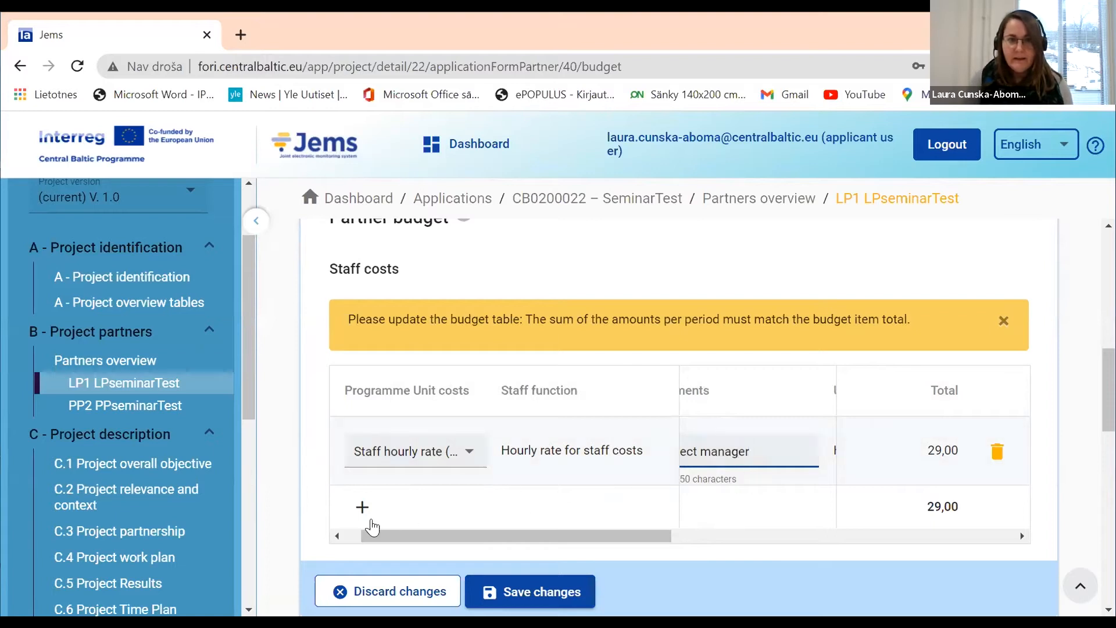
# - Add a second staff cost item with the unit cost Staff hourly rate (Estonia) and fill in its comment
pyautogui.click(362, 508)
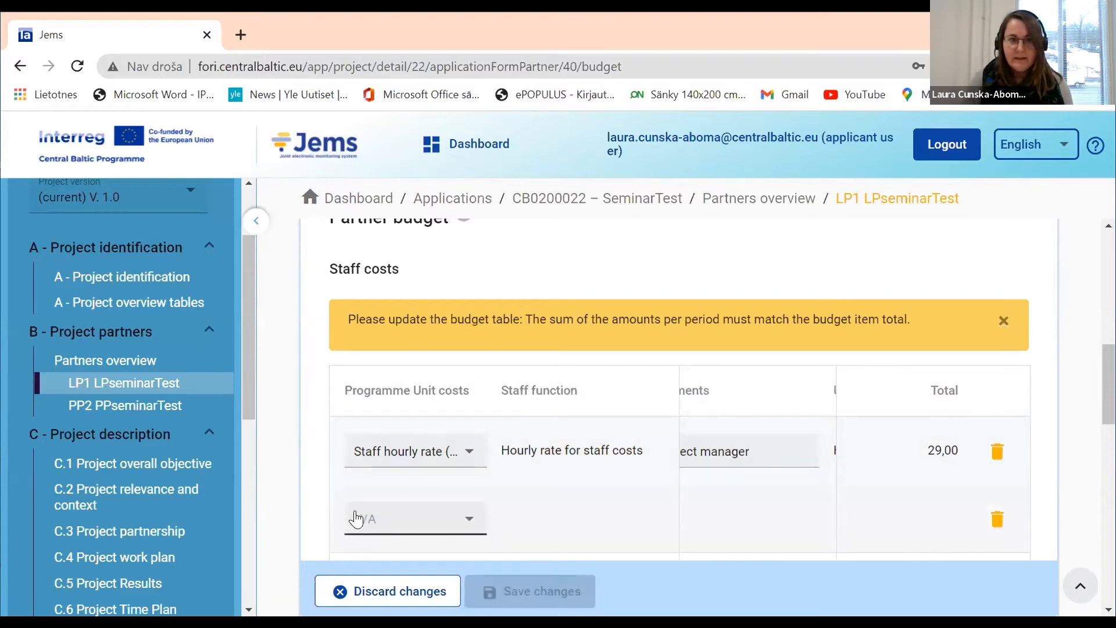
pyautogui.click(469, 524)
pyautogui.click(476, 433)
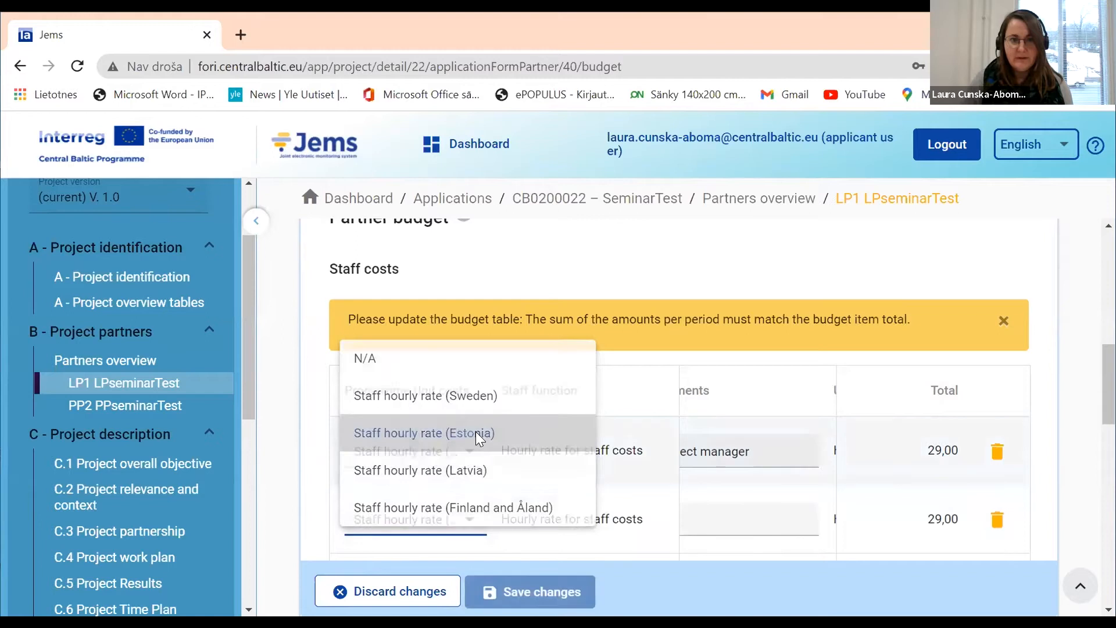
pyautogui.scroll(-2, 485, 515)
pyautogui.click(712, 435)
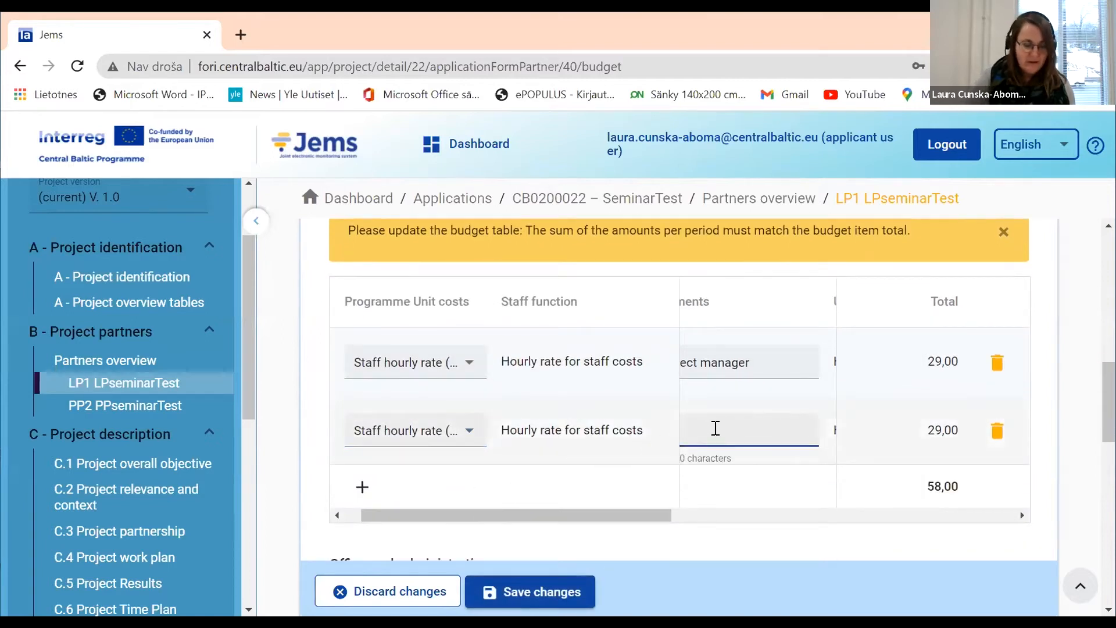
pyautogui.write('her')
# - Set the number of units to 1720 for the first staff cost item and 860 for the second
pyautogui.moveTo(657, 516); pyautogui.dragTo(788, 529)
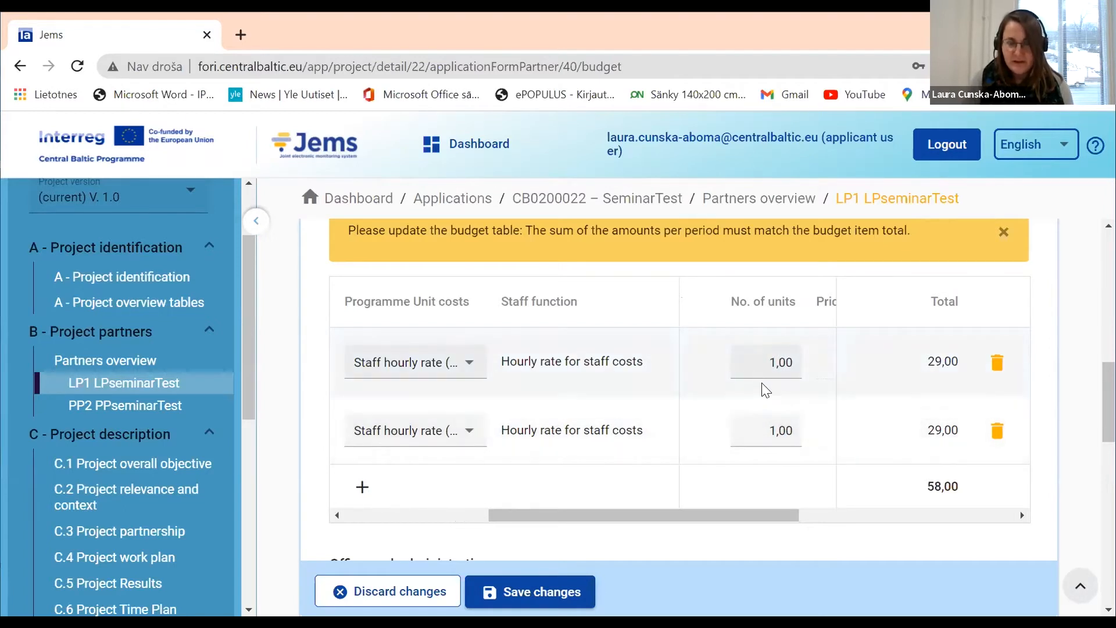
pyautogui.doubleClick(767, 369)
pyautogui.write('1720')
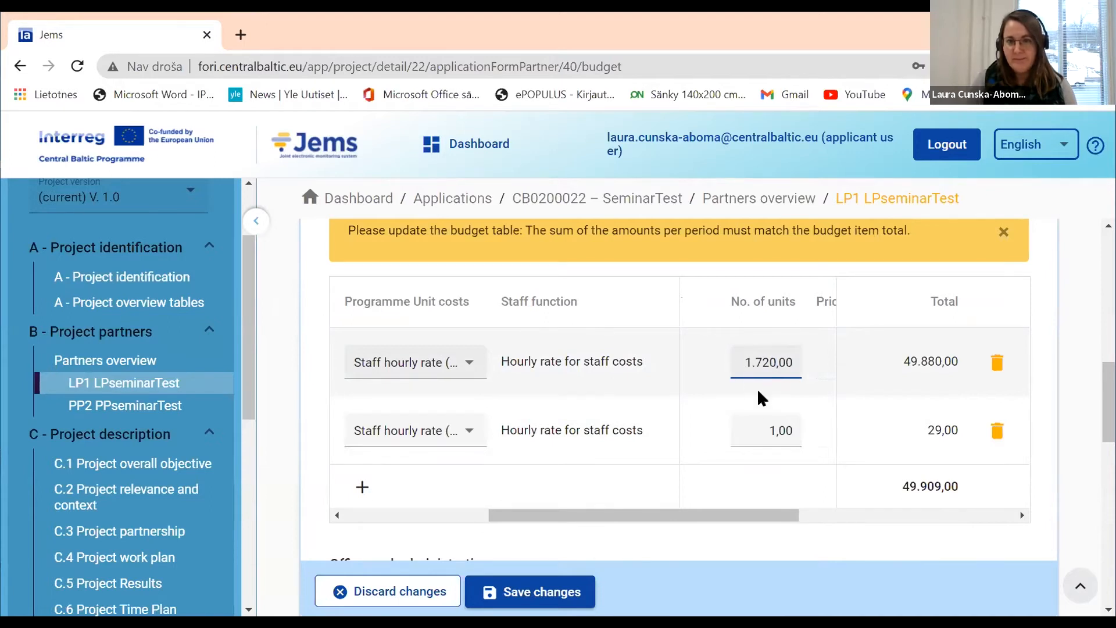
pyautogui.doubleClick(768, 429)
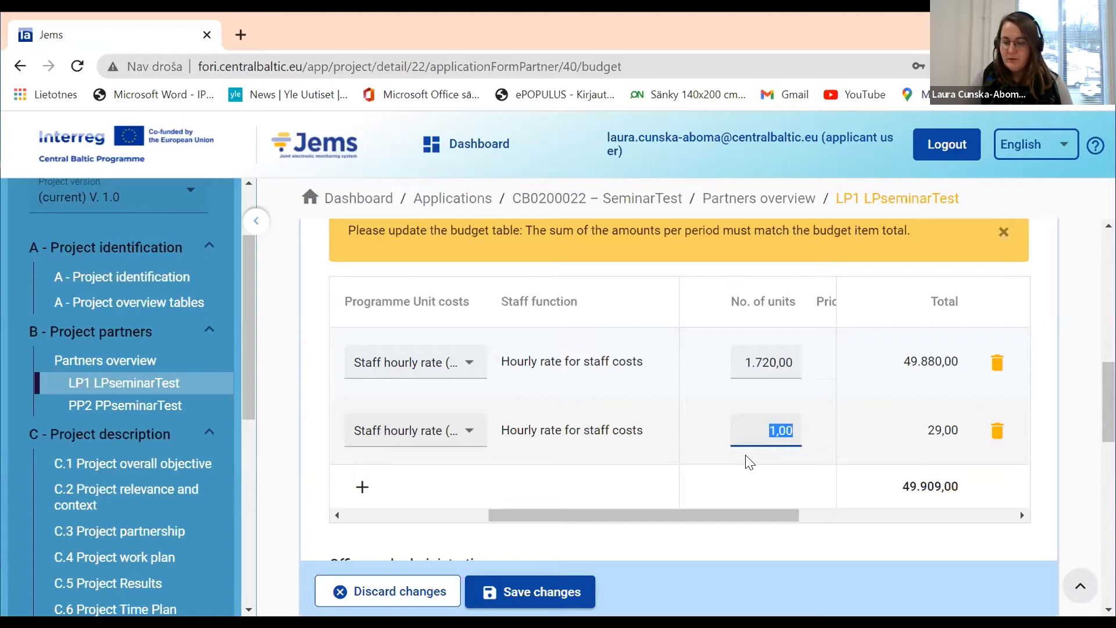
pyautogui.write('860')
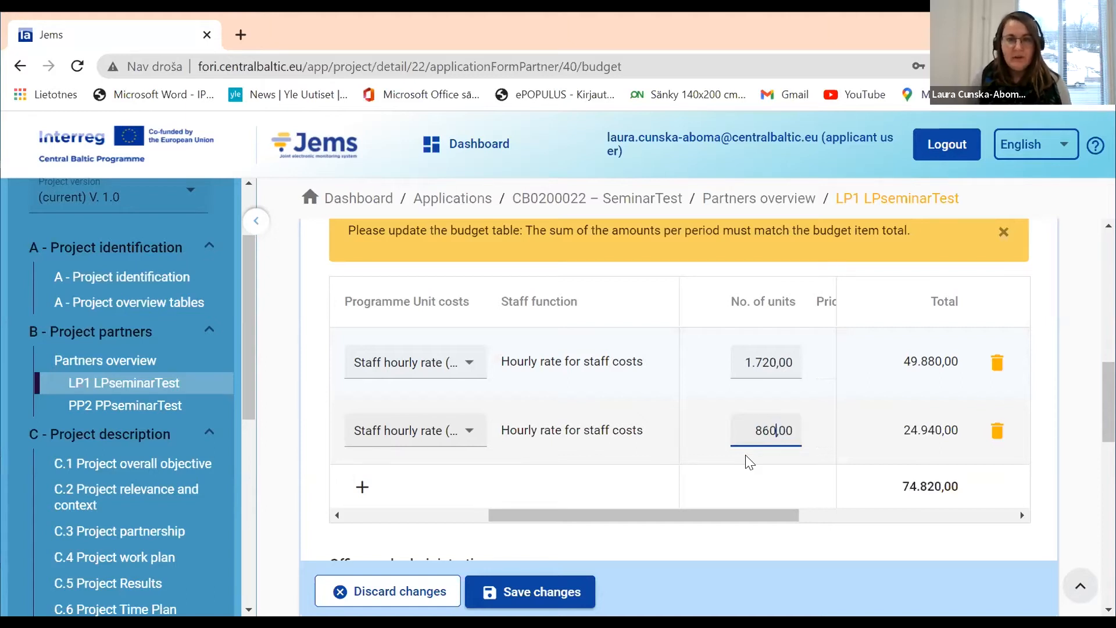
# - Set the Period 1 amount of the first staff cost item to 24.940,00
pyautogui.moveTo(701, 515); pyautogui.dragTo(716, 518)
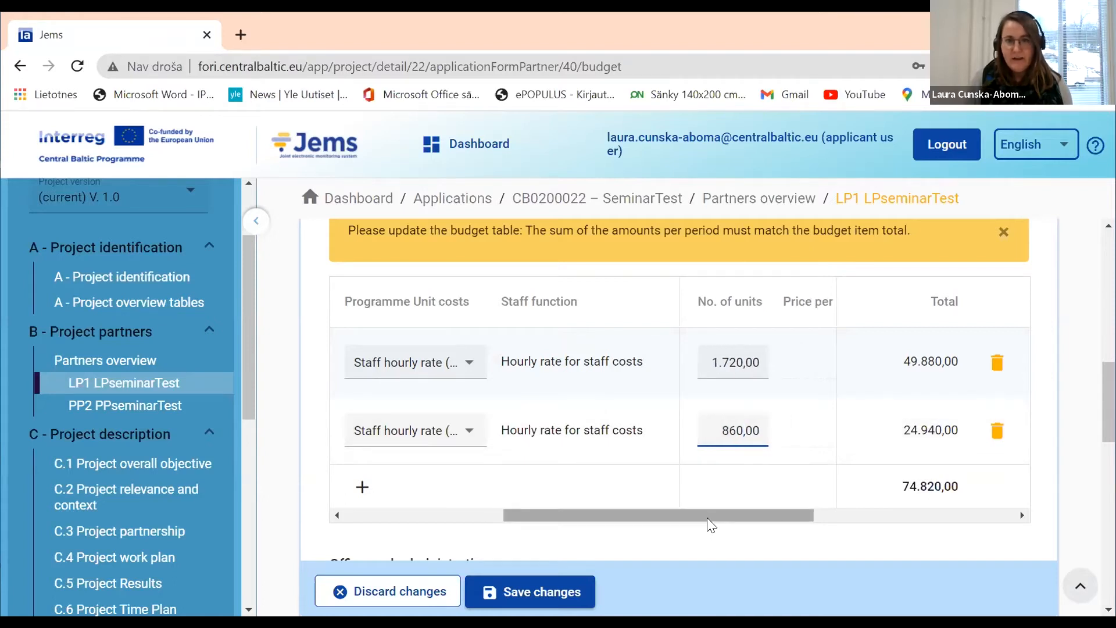
pyautogui.moveTo(706, 513); pyautogui.dragTo(815, 535)
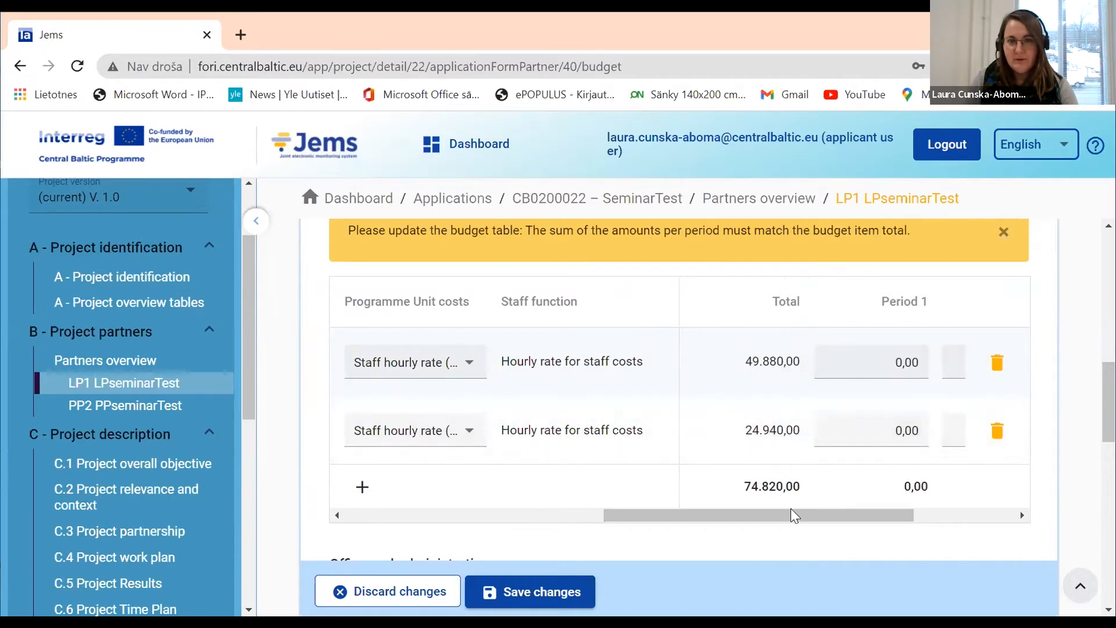
pyautogui.moveTo(792, 515); pyautogui.dragTo(821, 516)
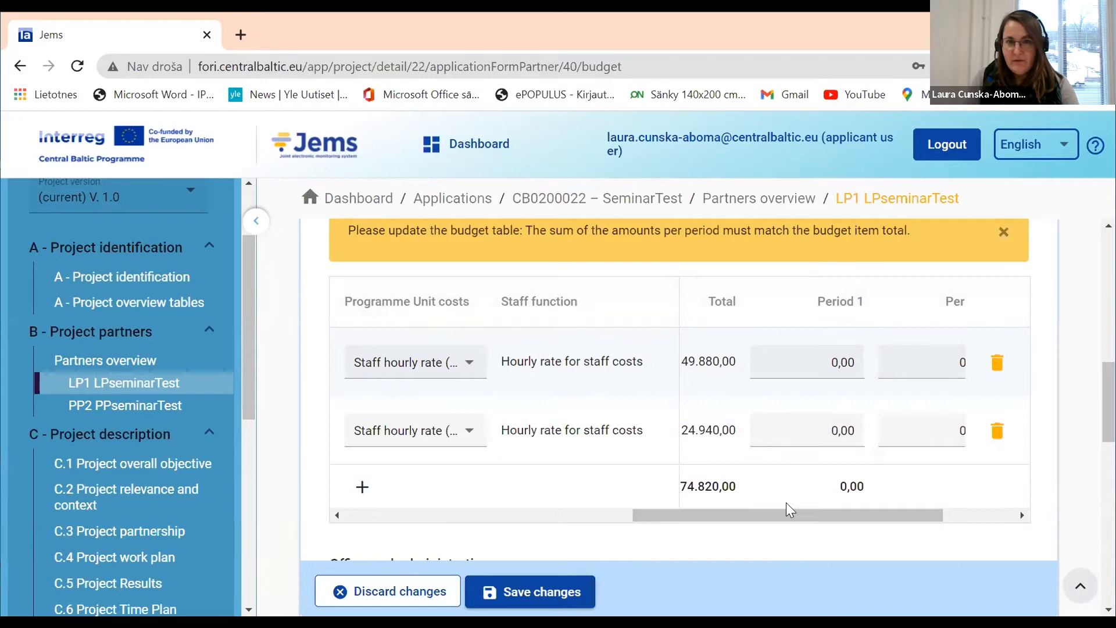
pyautogui.moveTo(798, 515); pyautogui.dragTo(800, 515)
pyautogui.click(803, 362)
pyautogui.doubleClick(804, 362)
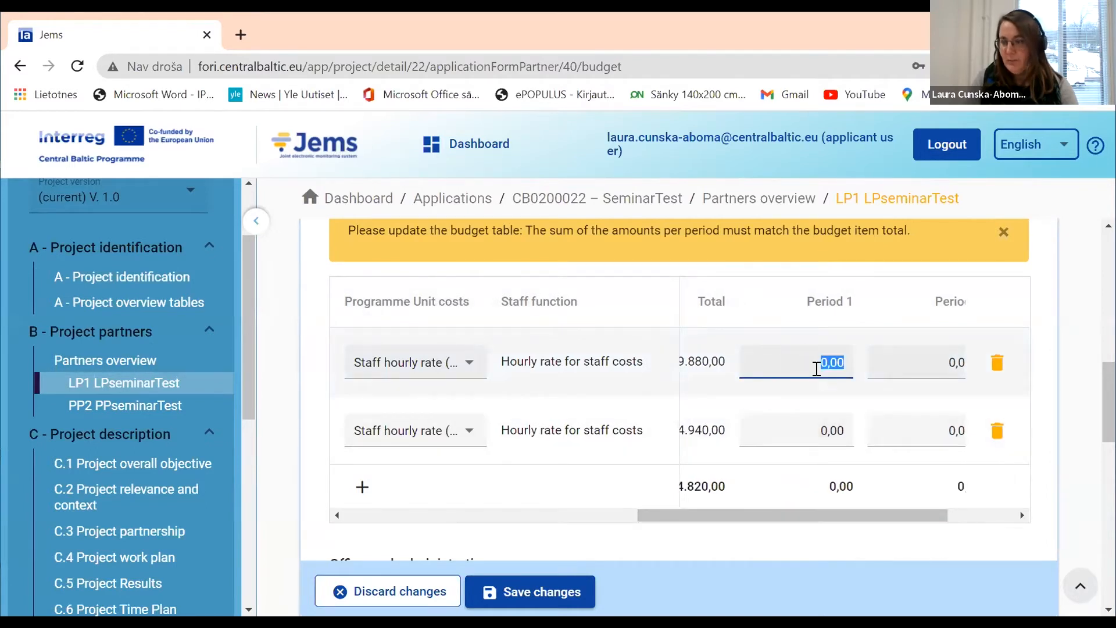
pyautogui.moveTo(788, 513)
pyautogui.mouseDown()
pyautogui.moveTo(784, 505)
pyautogui.moveTo(801, 508)
pyautogui.mouseUp()
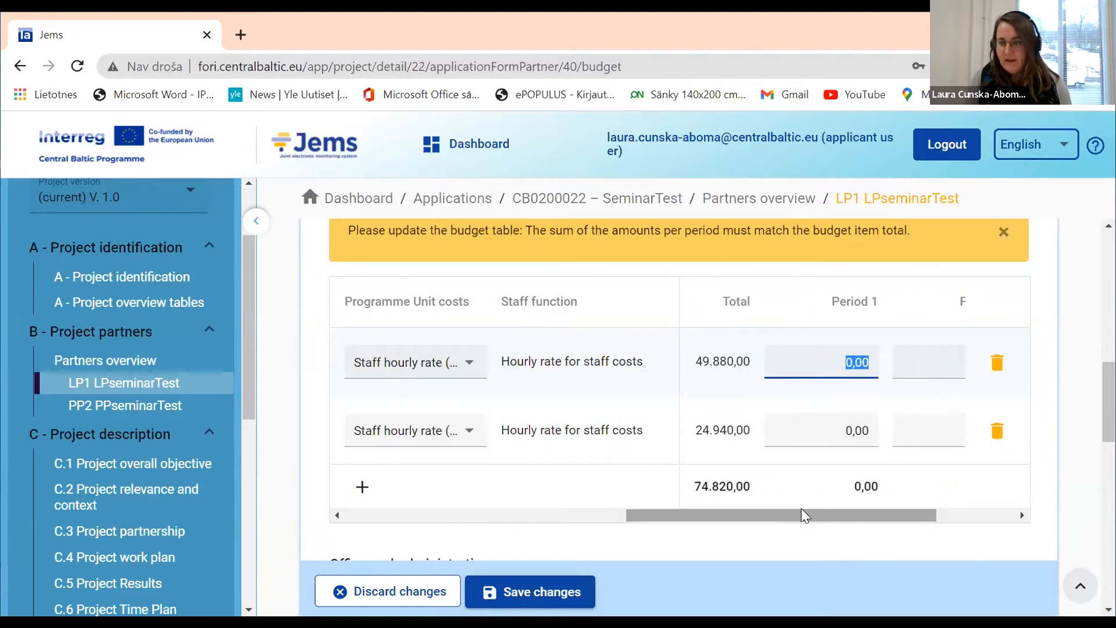
pyautogui.write('24.')
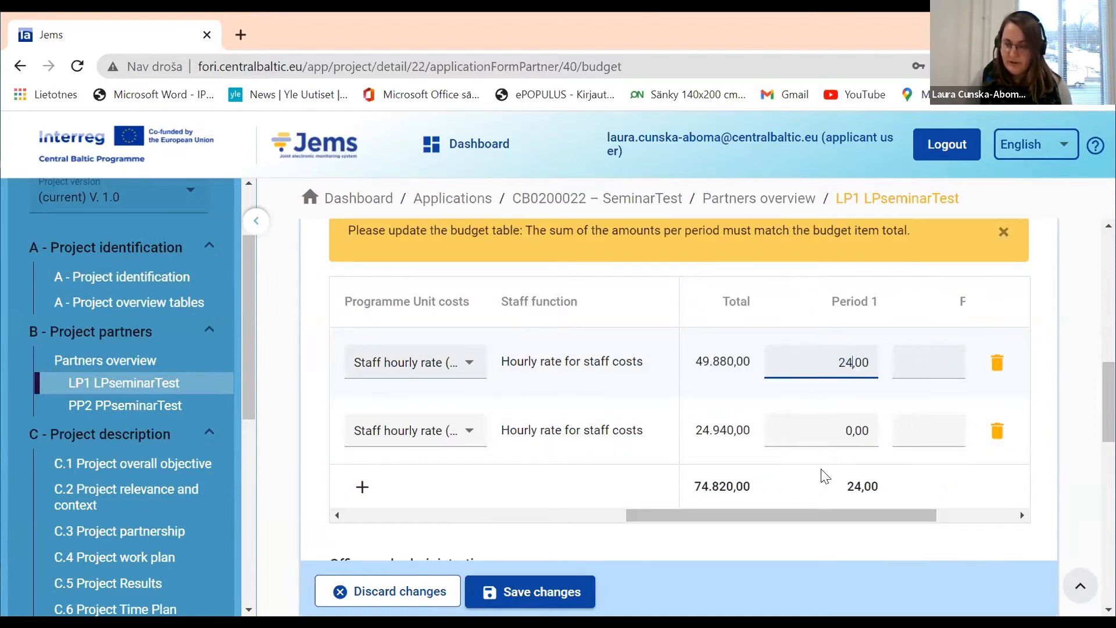
pyautogui.write('940')
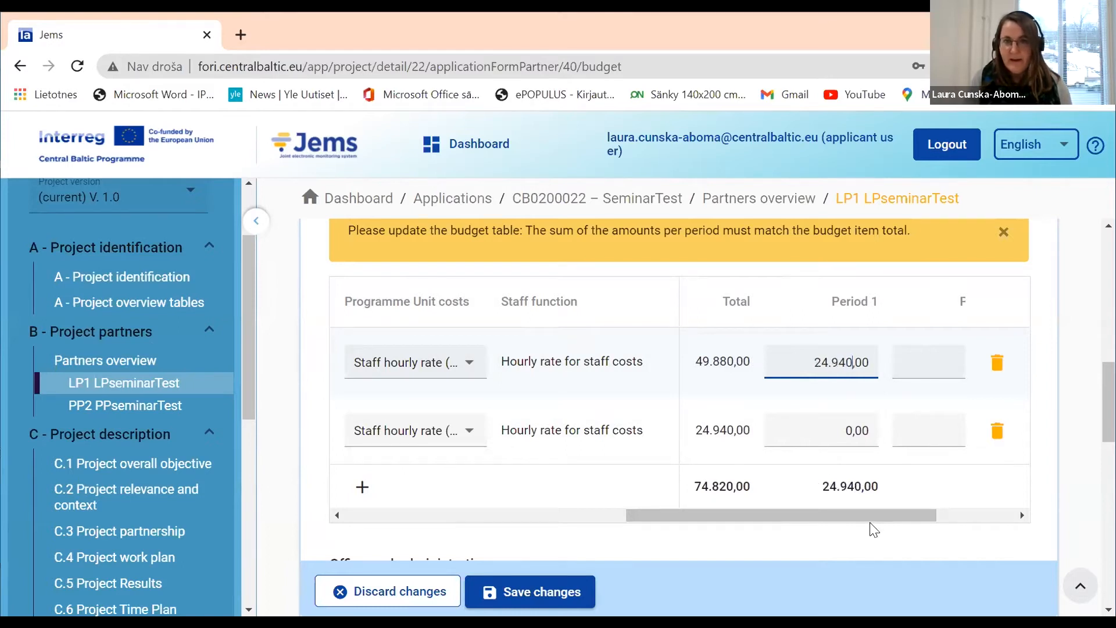
# - Set the Period 2 amount of the first staff cost item to 24.940,00 and check its gap
pyautogui.moveTo(874, 516); pyautogui.dragTo(884, 515)
pyautogui.click(925, 366)
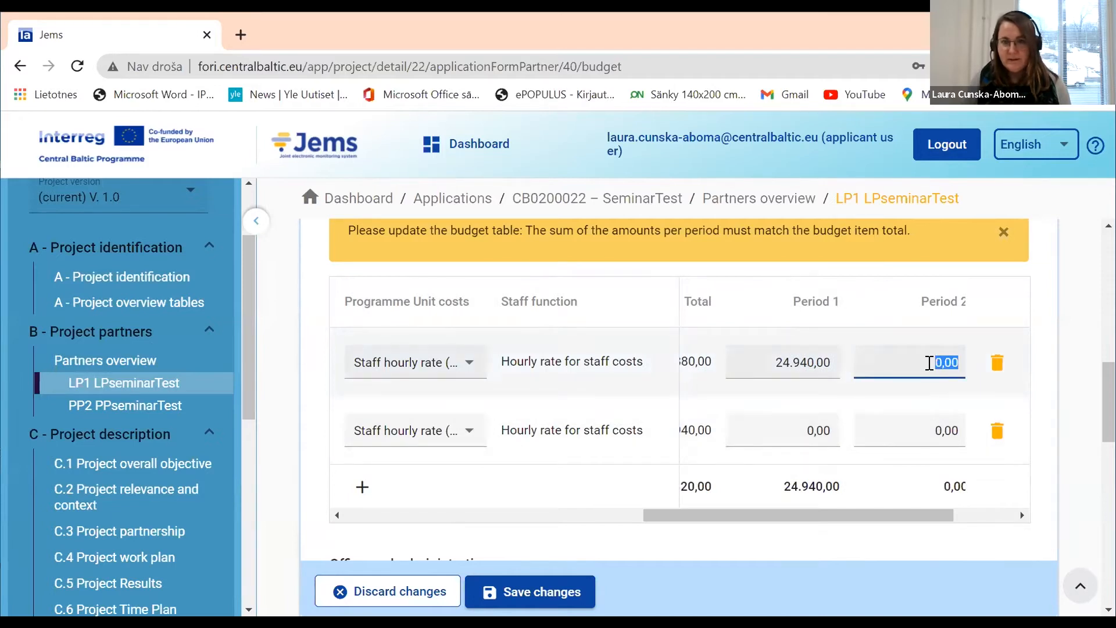
pyautogui.moveTo(842, 515)
pyautogui.mouseDown()
pyautogui.moveTo(772, 515)
pyautogui.moveTo(858, 516)
pyautogui.mouseUp()
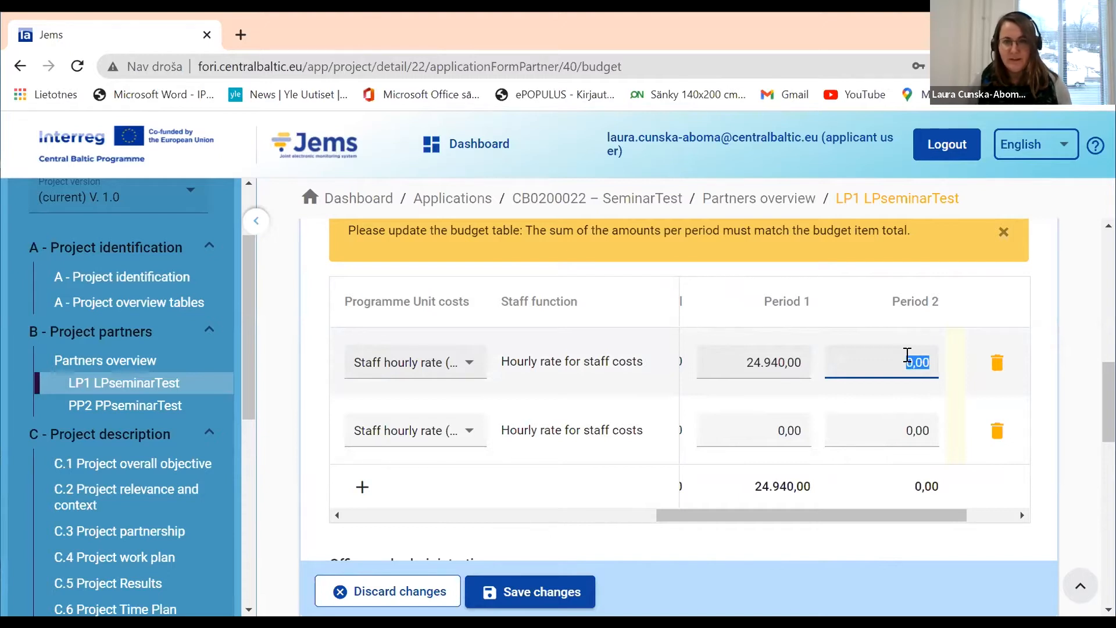
pyautogui.write('24.')
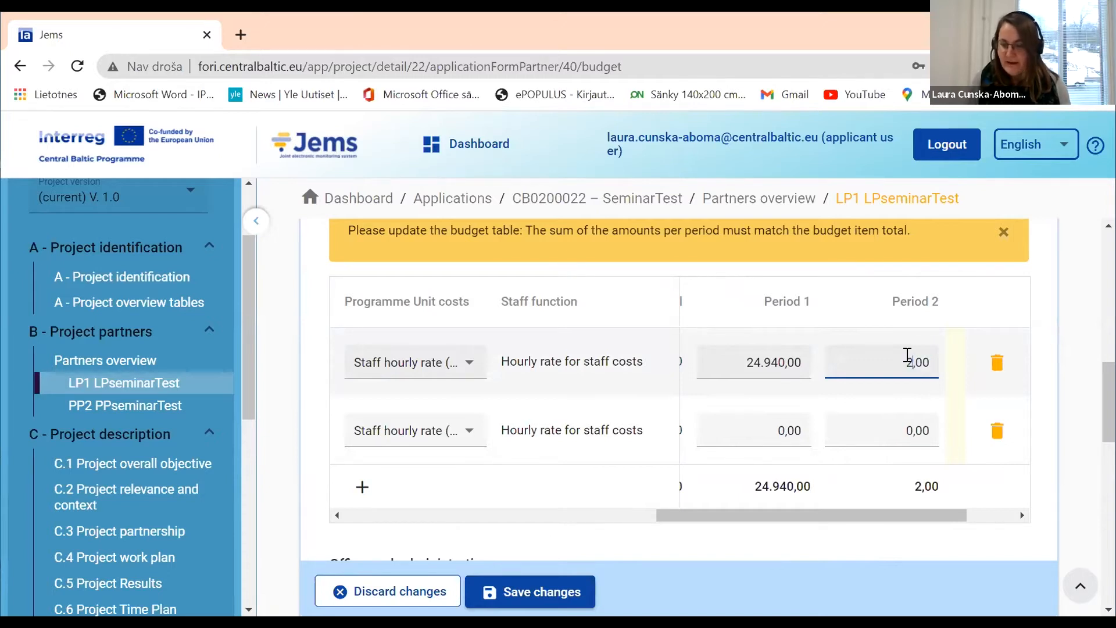
pyautogui.write('94')
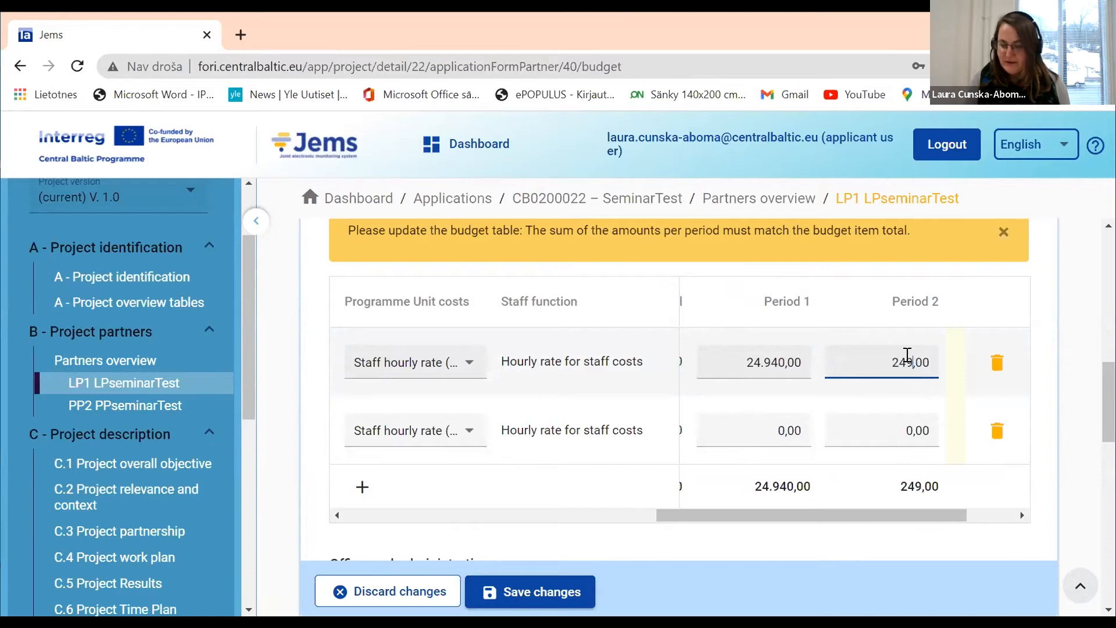
pyautogui.write('0')
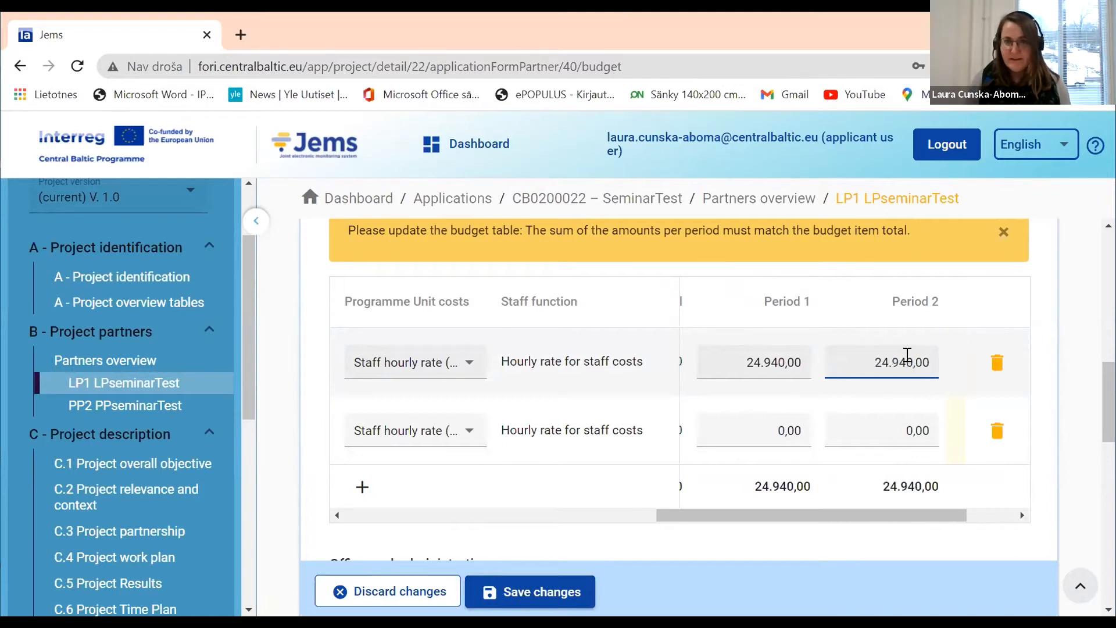
pyautogui.moveTo(868, 515); pyautogui.dragTo(930, 529)
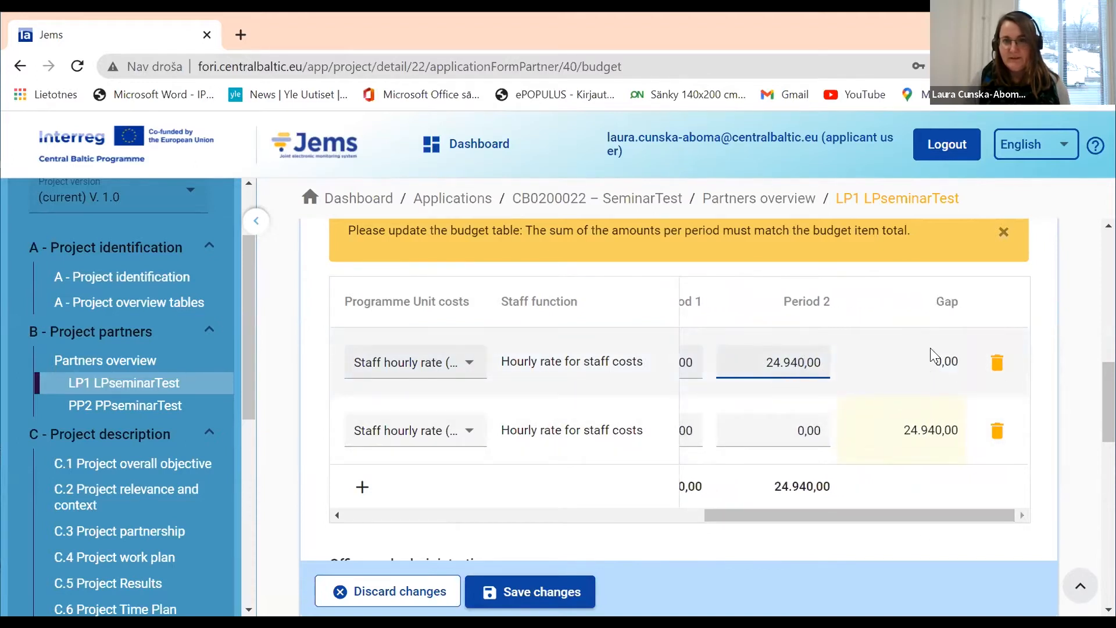
# - Set the Period 1 amount of the second staff cost item to 12.470,00
pyautogui.moveTo(941, 518); pyautogui.dragTo(815, 497)
pyautogui.moveTo(876, 516); pyautogui.dragTo(915, 517)
pyautogui.click(851, 428)
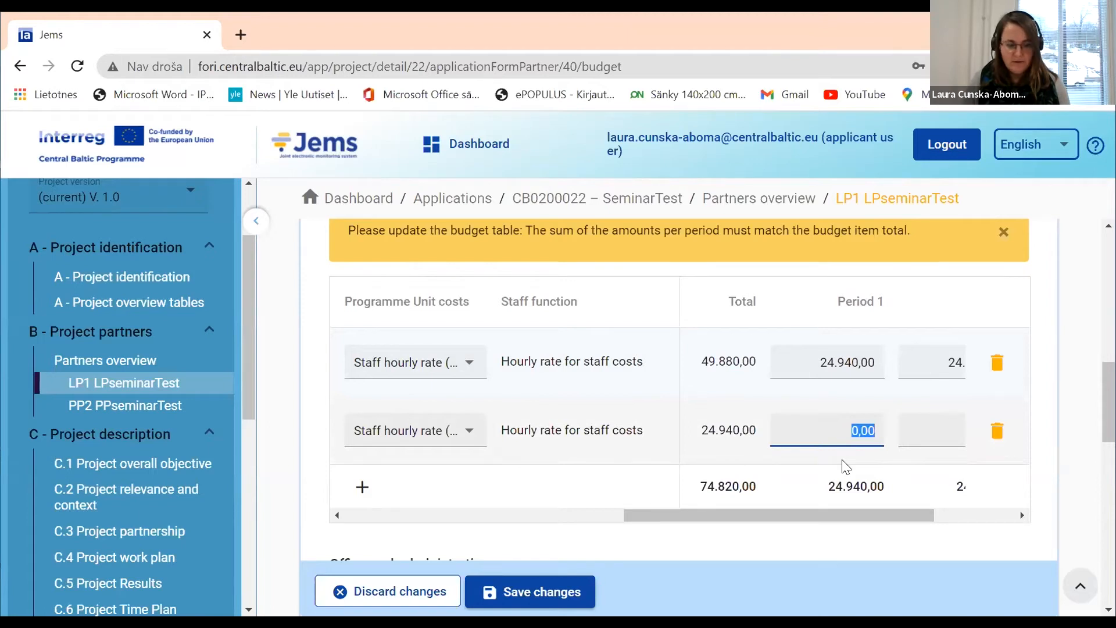
pyautogui.write('1')
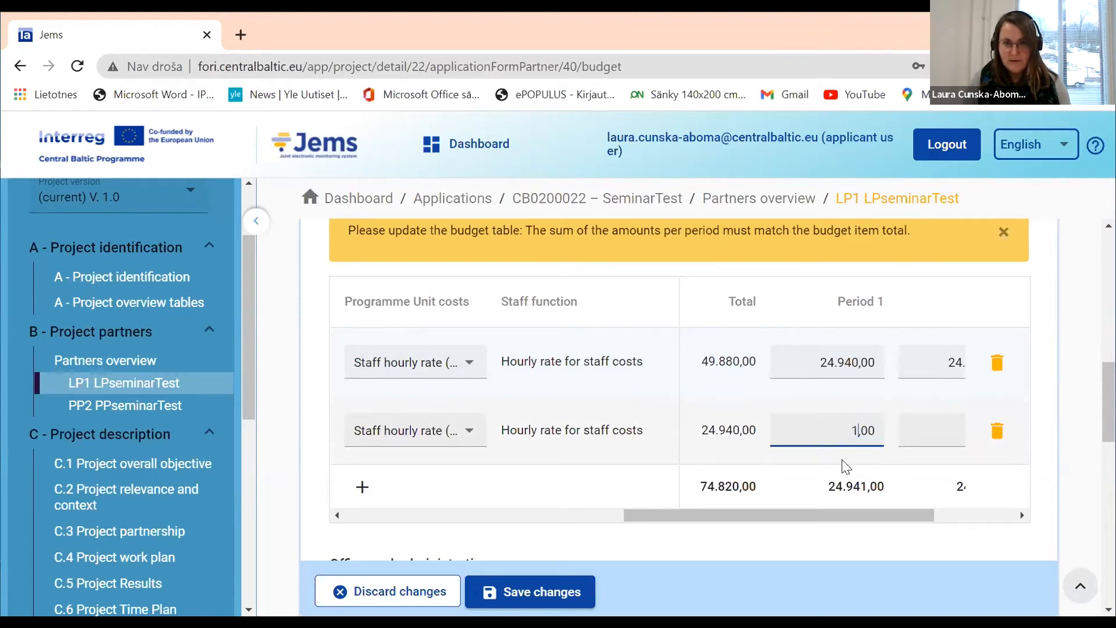
pyautogui.write('2.')
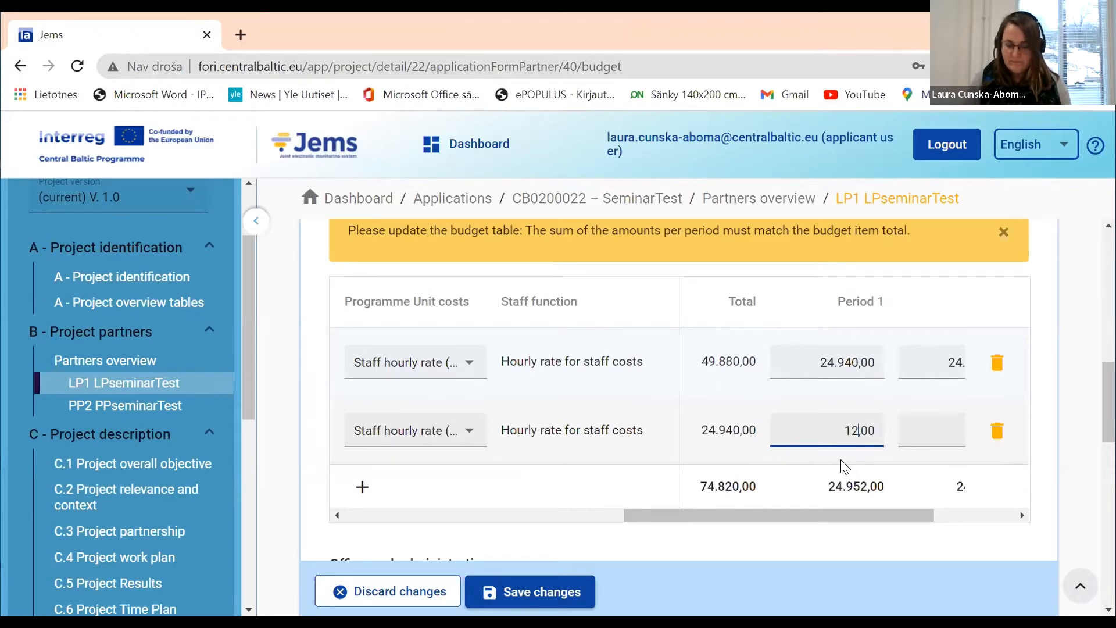
pyautogui.write('4')
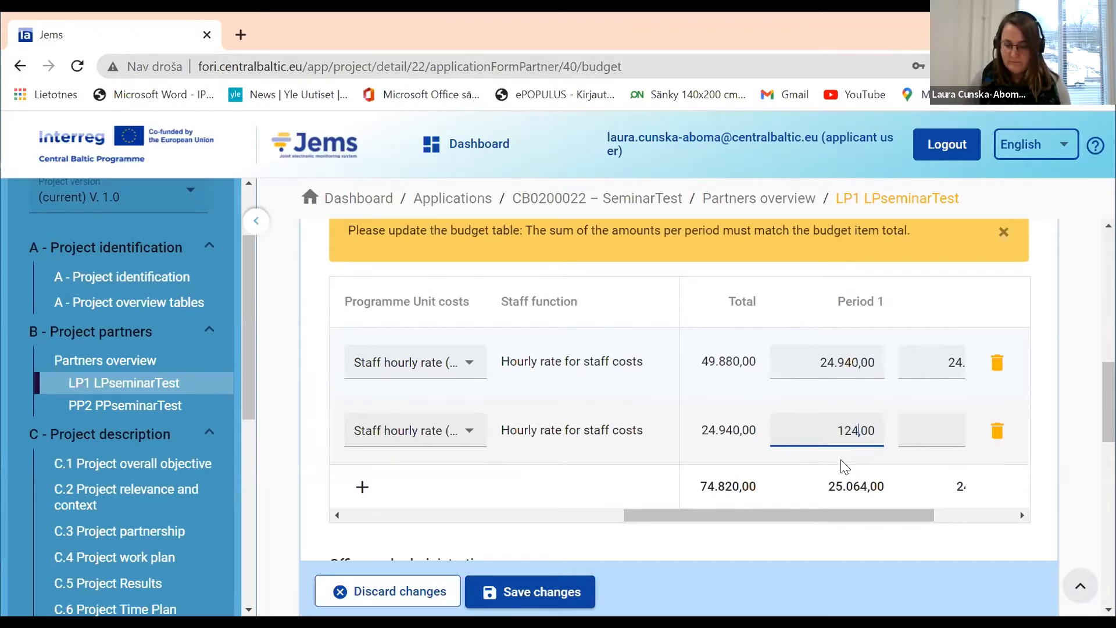
pyautogui.write('70')
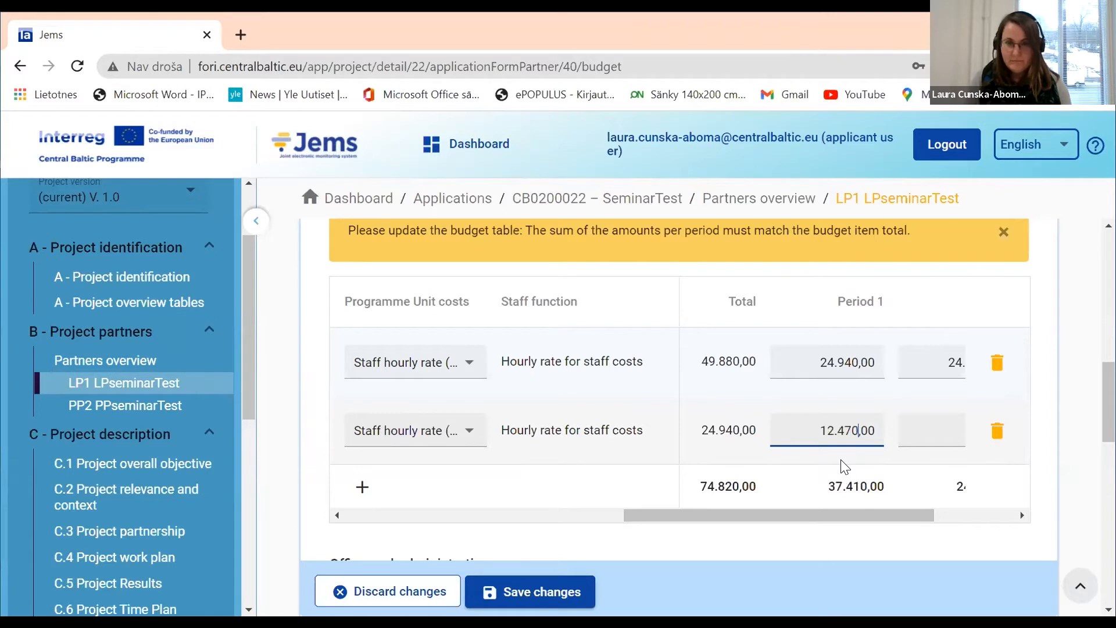
pyautogui.moveTo(870, 515); pyautogui.dragTo(951, 534)
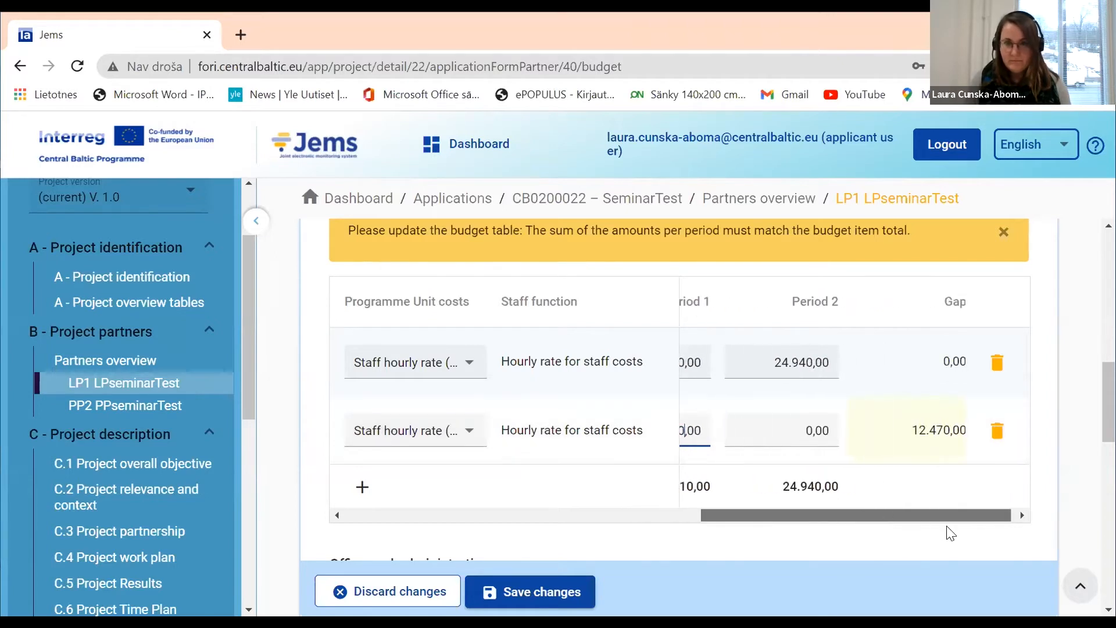
pyautogui.click(801, 432)
pyautogui.write('12')
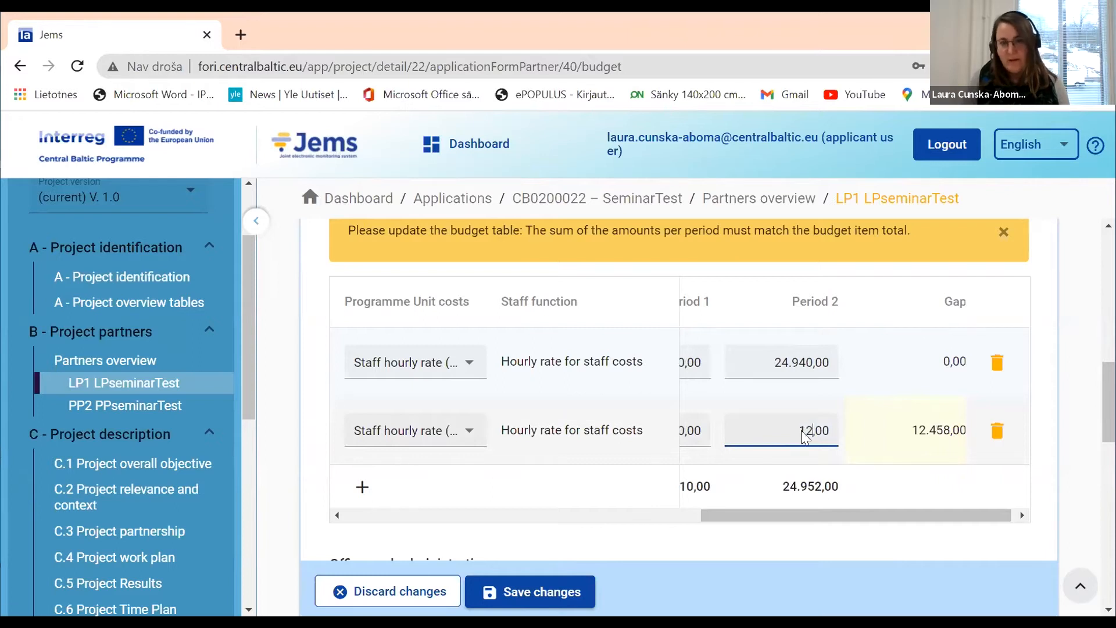
pyautogui.moveTo(809, 516); pyautogui.dragTo(787, 516)
pyautogui.doubleClick(885, 430)
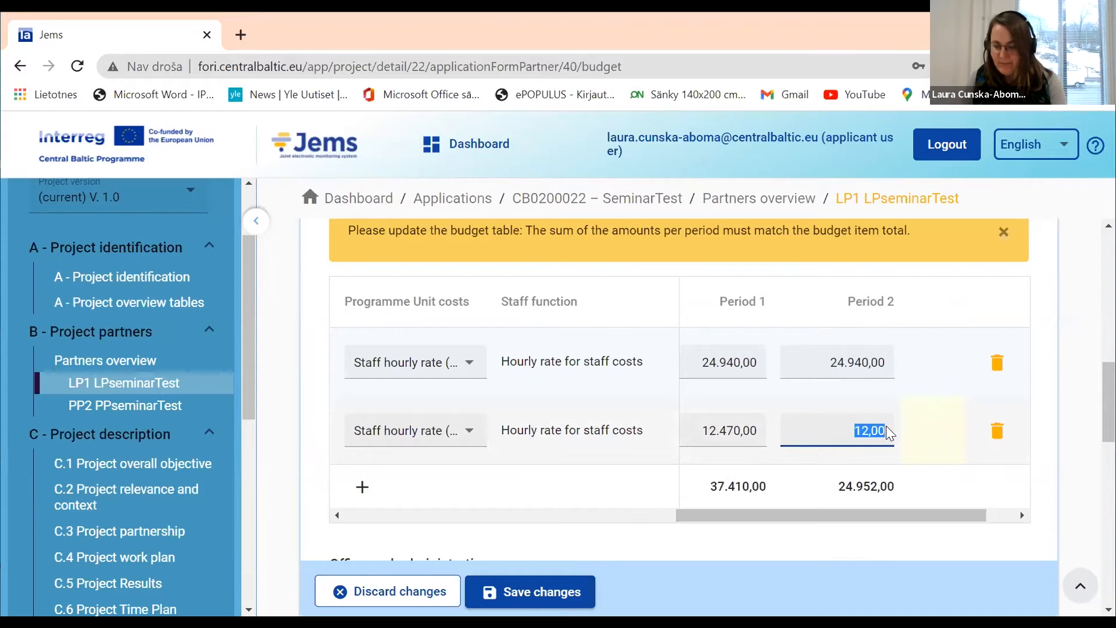
pyautogui.write('0')
# - Set the Period 1 amount of the second staff cost item to 24.940,00 and check its gap
pyautogui.doubleClick(757, 431)
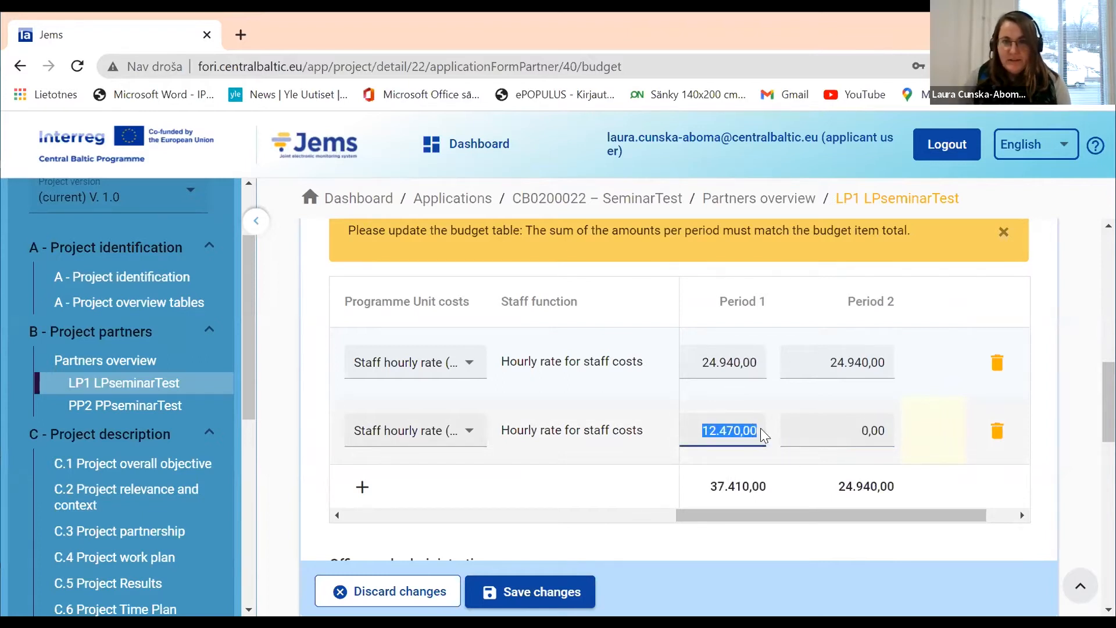
pyautogui.moveTo(766, 515); pyautogui.dragTo(723, 521)
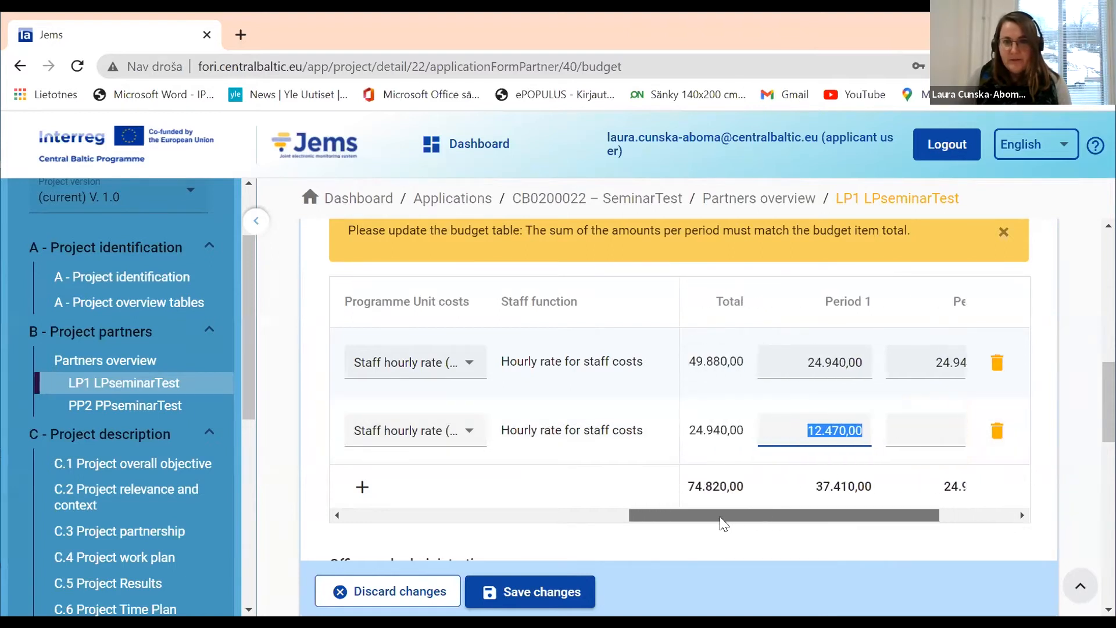
pyautogui.write('24.')
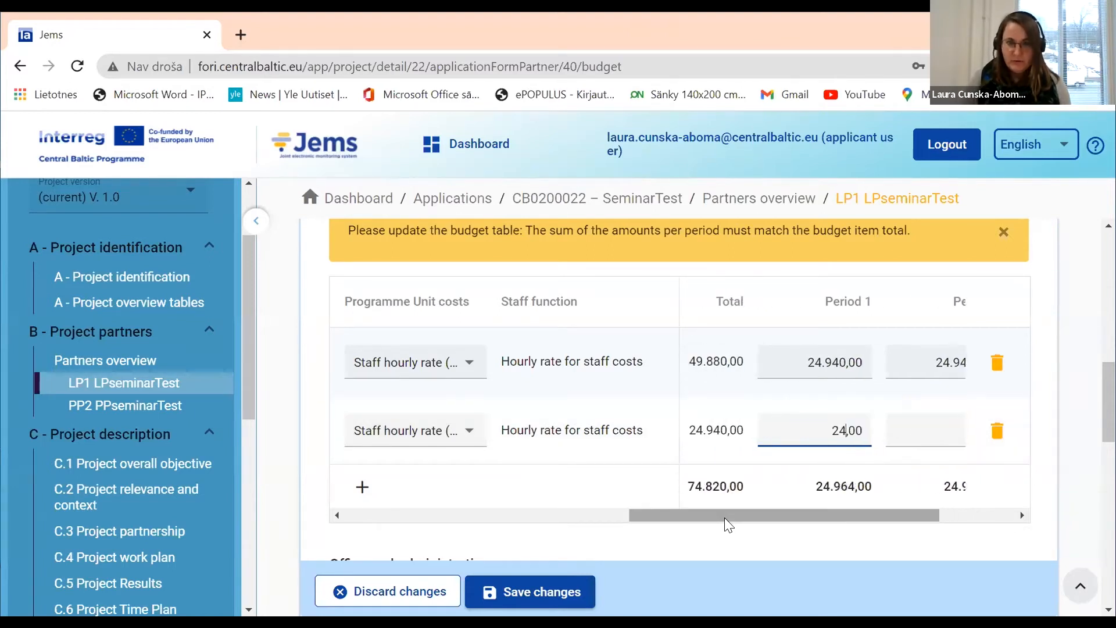
pyautogui.write('490')
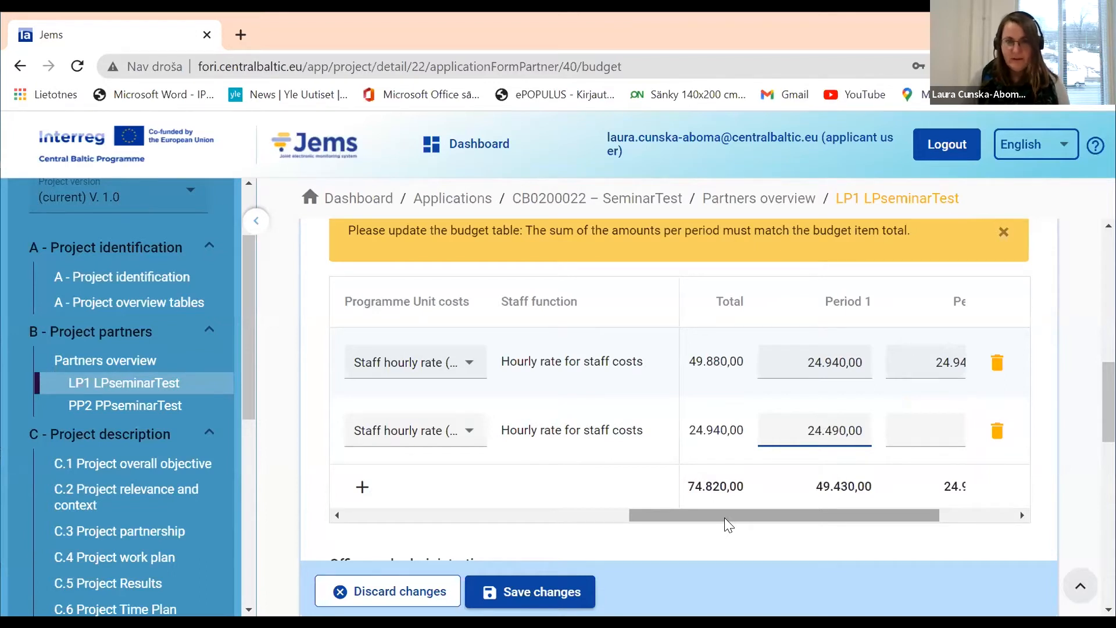
pyautogui.moveTo(765, 512); pyautogui.dragTo(771, 534)
pyautogui.press('BackSpace')
pyautogui.press('BackSpace')
pyautogui.press('BackSpace')
pyautogui.write('940')
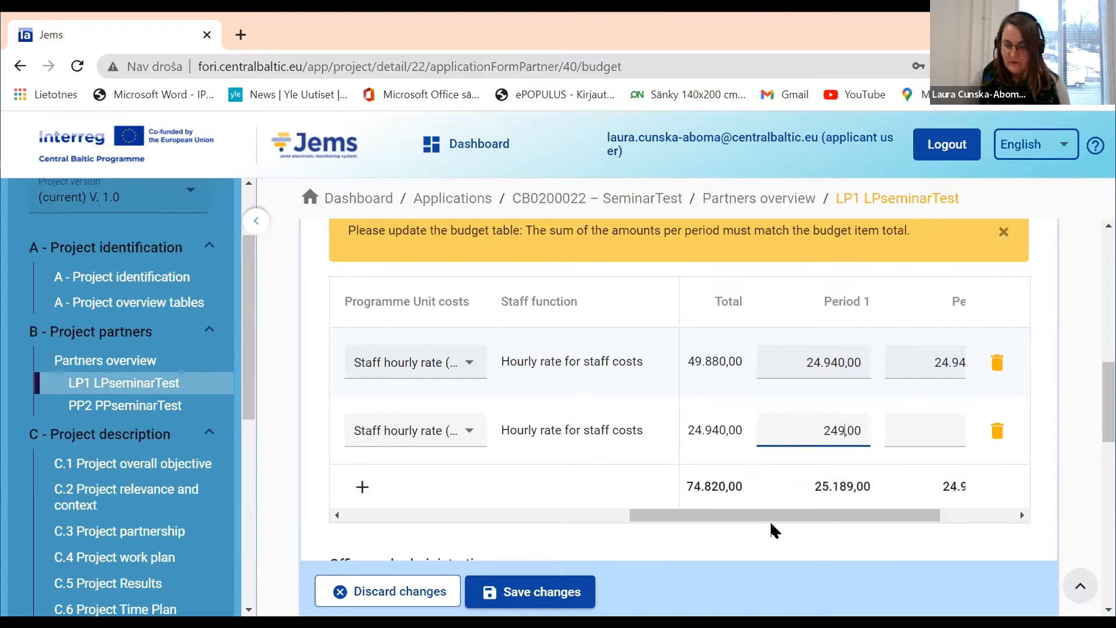
pyautogui.moveTo(770, 521); pyautogui.dragTo(900, 540)
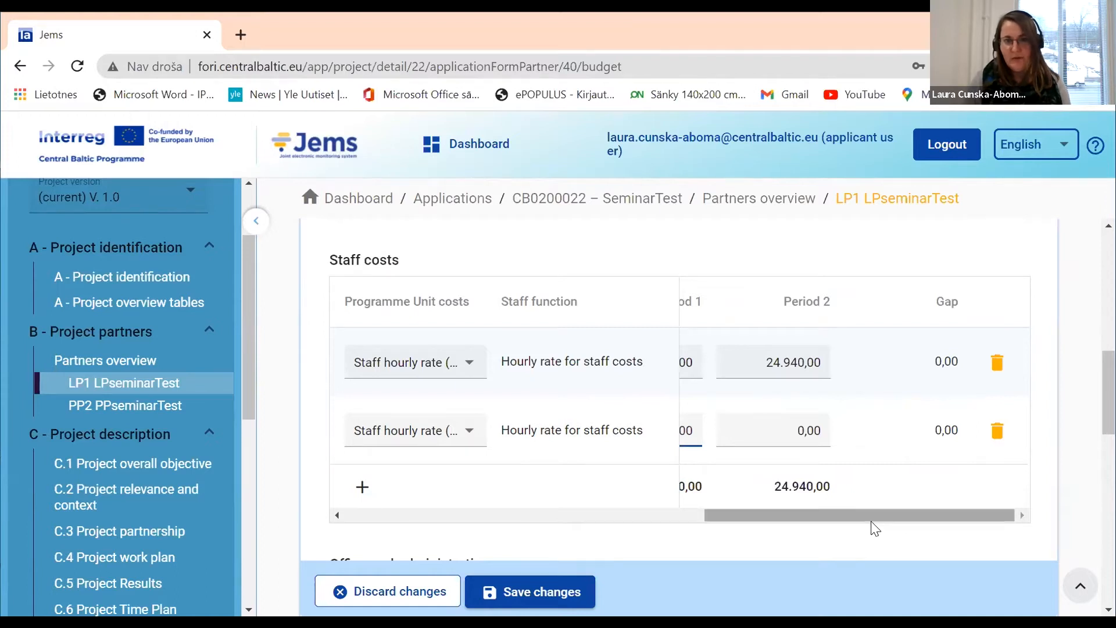
# - Examine the calculated flat-rate totals for Office and administration and for Travel and accommodation below the staff costs table
pyautogui.scroll(-2, 842, 513)
pyautogui.scroll(-2, 831, 484)
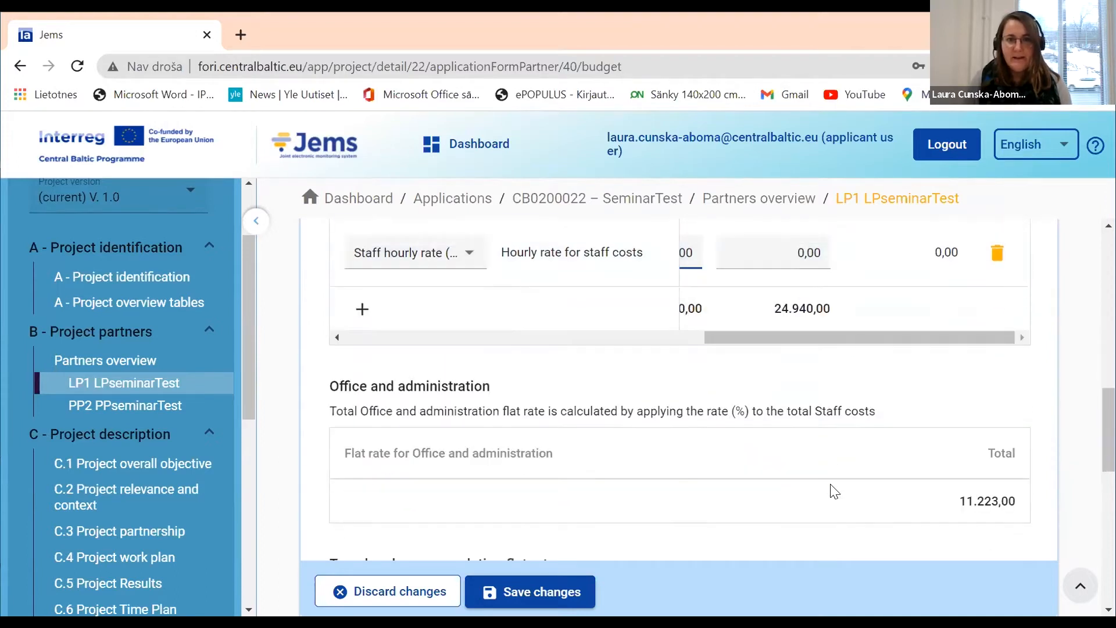
pyautogui.scroll(-2, 834, 491)
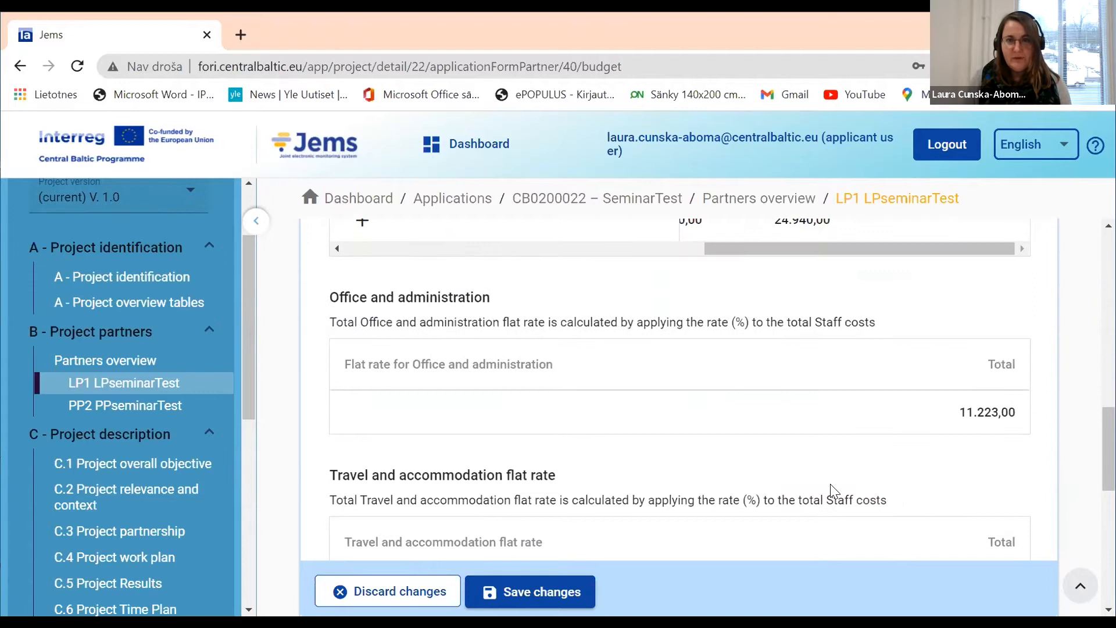
pyautogui.scroll(4, 933, 420)
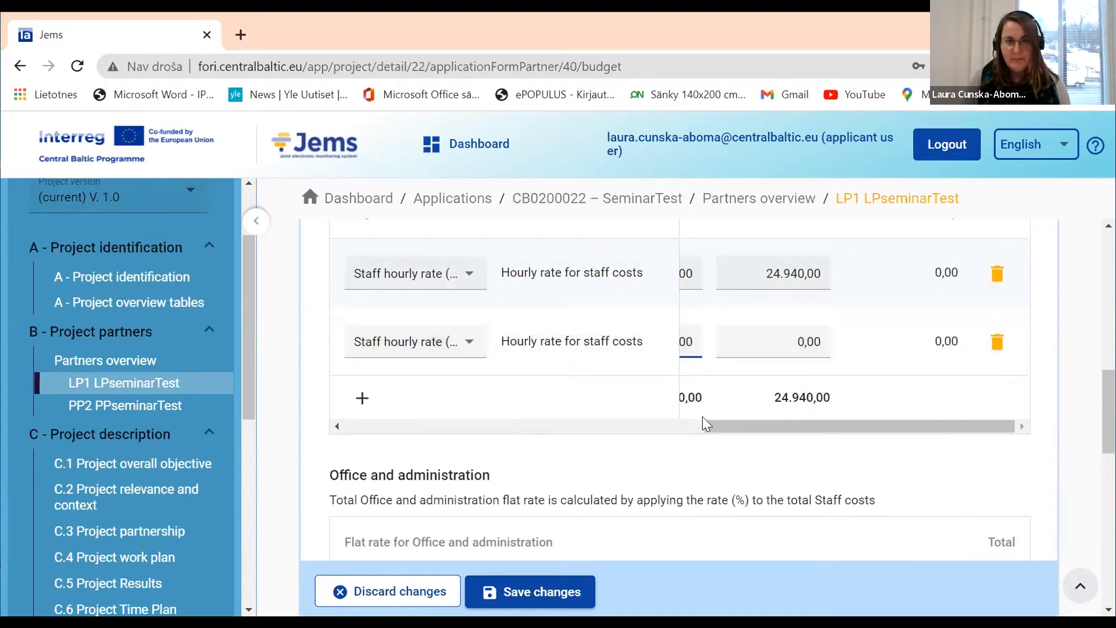
pyautogui.scroll(-4, 487, 374)
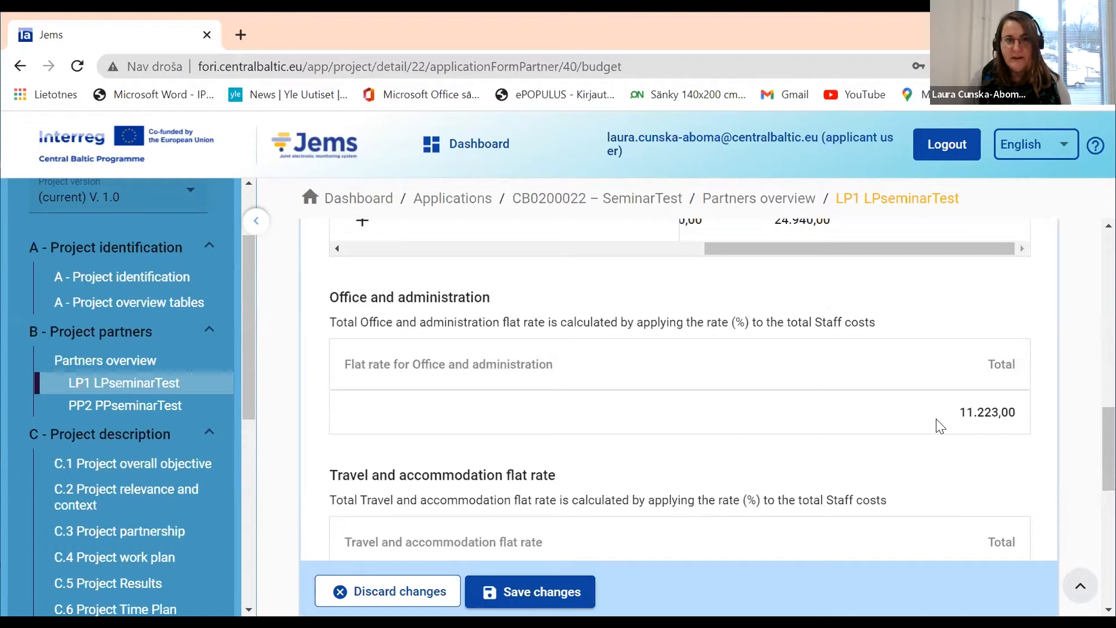
pyautogui.scroll(-2, 941, 427)
pyautogui.scroll(2, 939, 428)
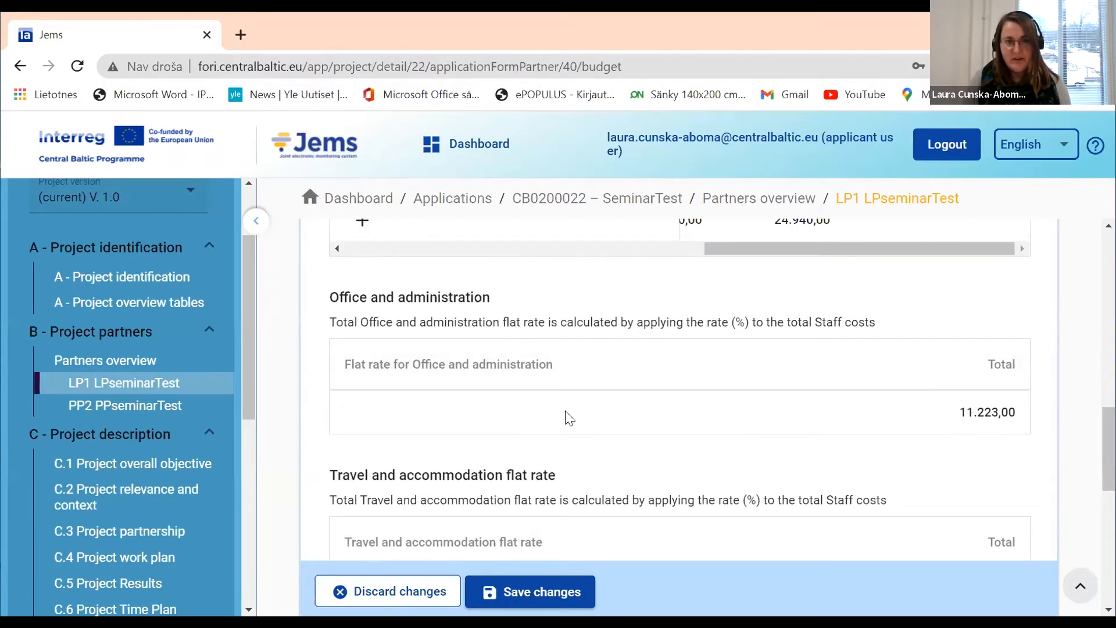
pyautogui.scroll(-2, 565, 411)
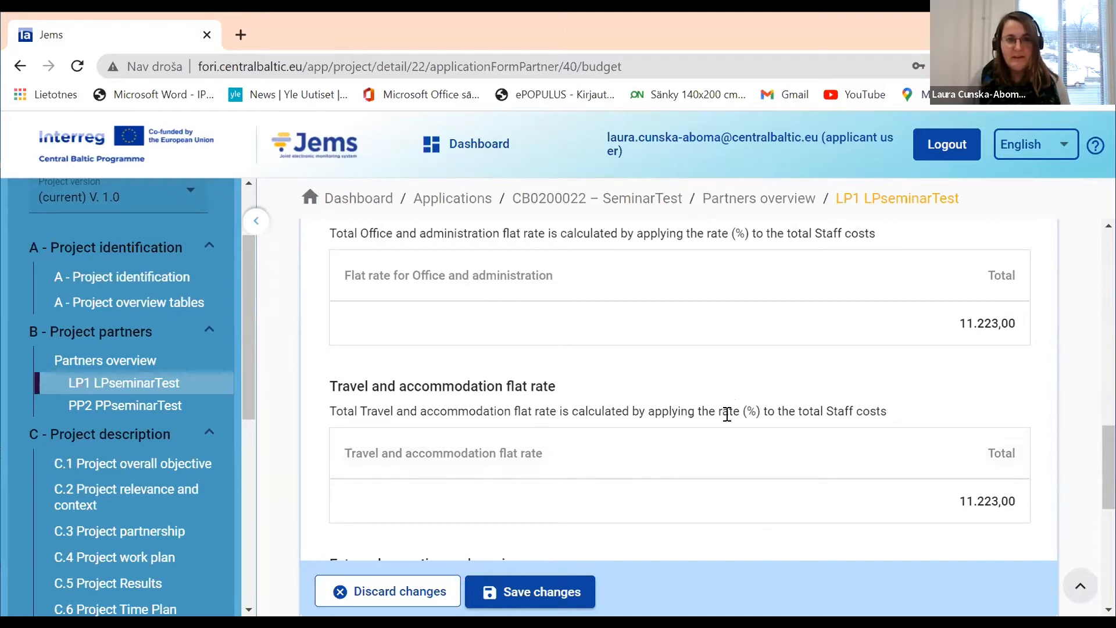
pyautogui.scroll(2, 710, 429)
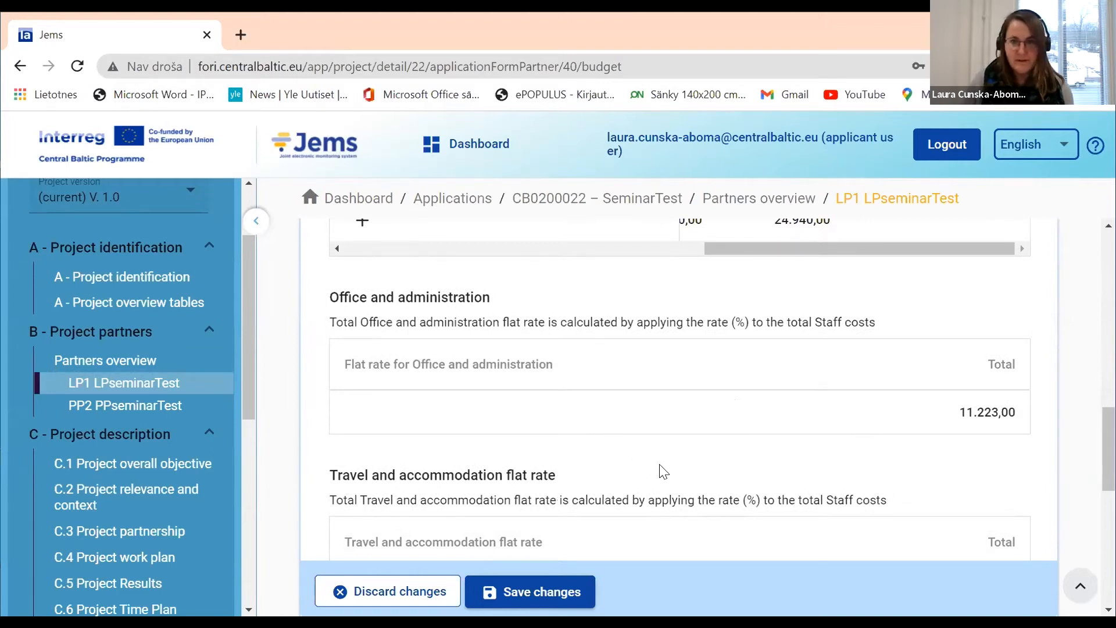
pyautogui.scroll(-2, 664, 472)
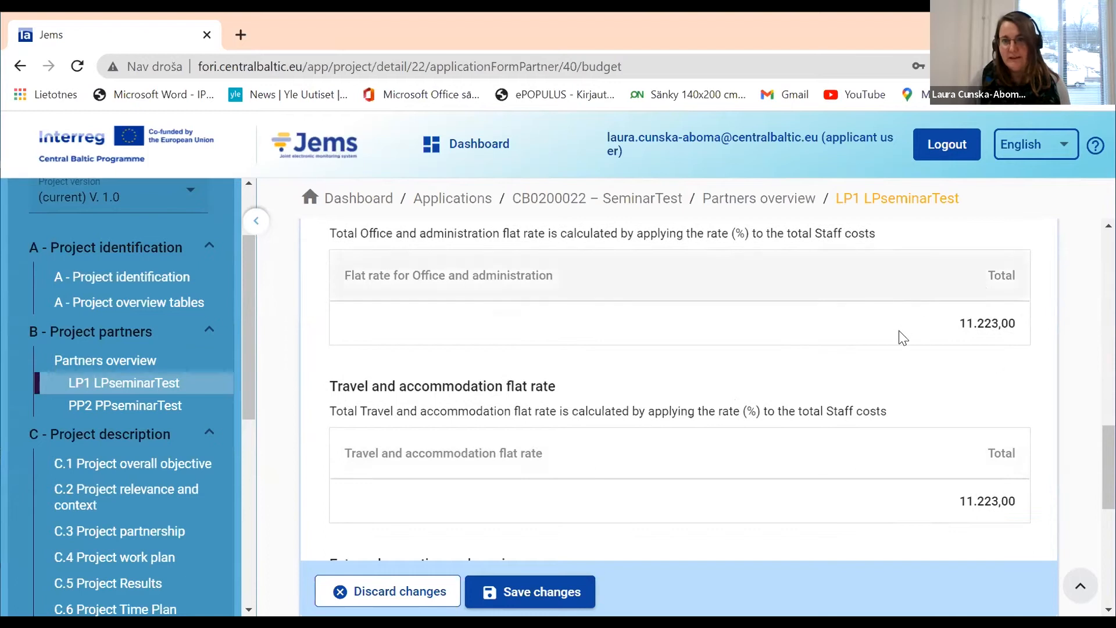
# - Review the flat-rate and remaining cost categories below the staff costs and save the budget changes
pyautogui.scroll(-1, 861, 481)
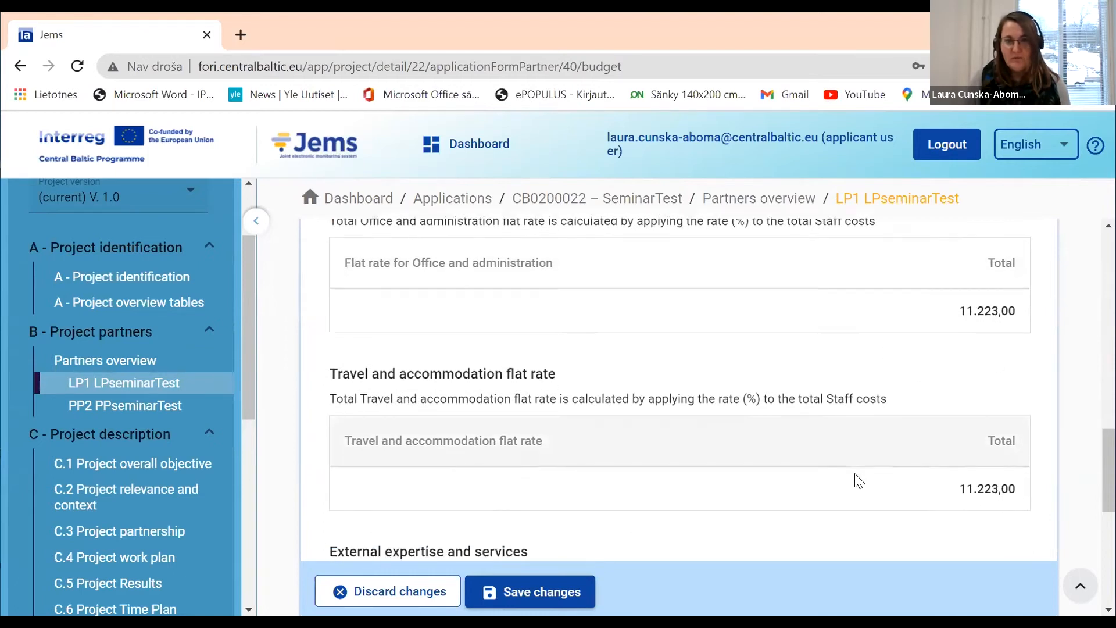
pyautogui.scroll(-1, 859, 482)
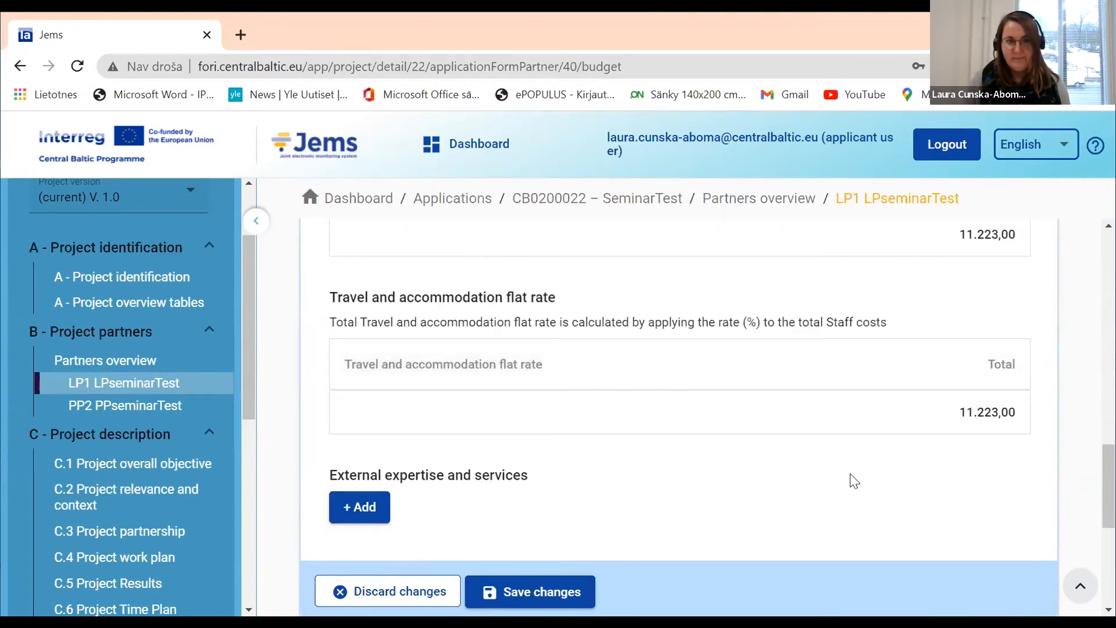
pyautogui.scroll(-1, 853, 482)
pyautogui.scroll(-1, 820, 475)
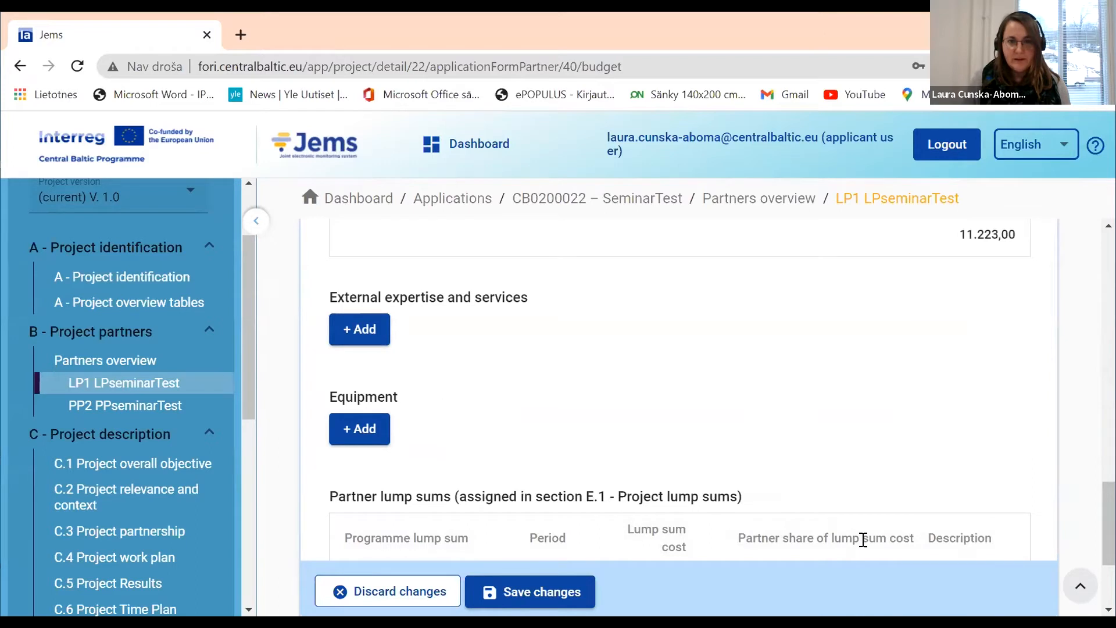
pyautogui.click(551, 603)
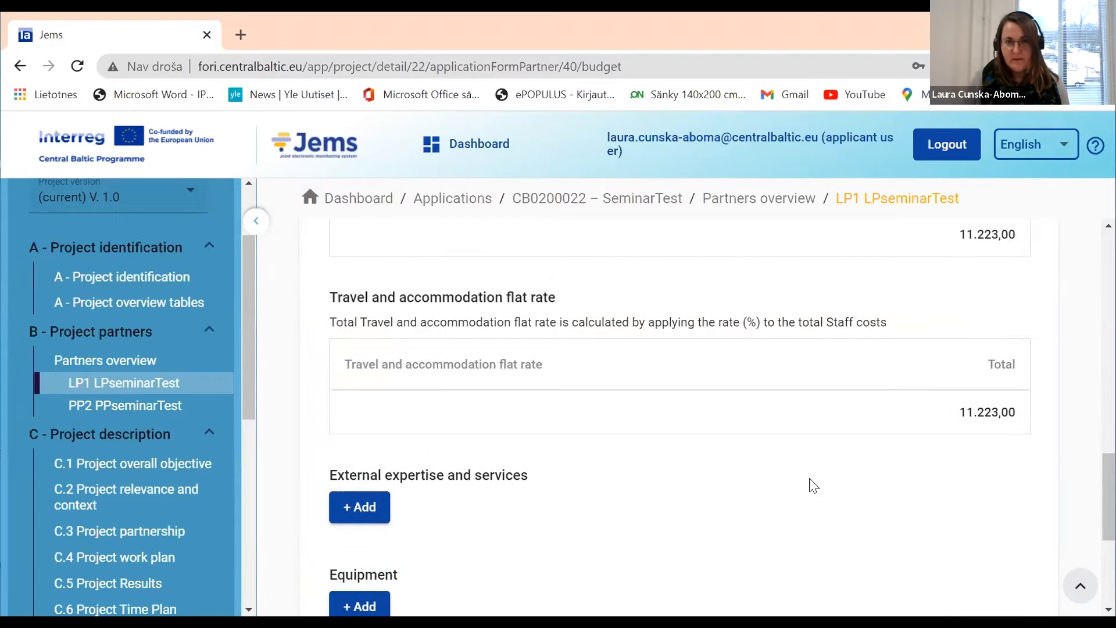
# - Add an External expertise and services item using the programme unit cost "Face-to-face events unit cost for Estonia"
pyautogui.scroll(-2, 809, 481)
pyautogui.click(379, 432)
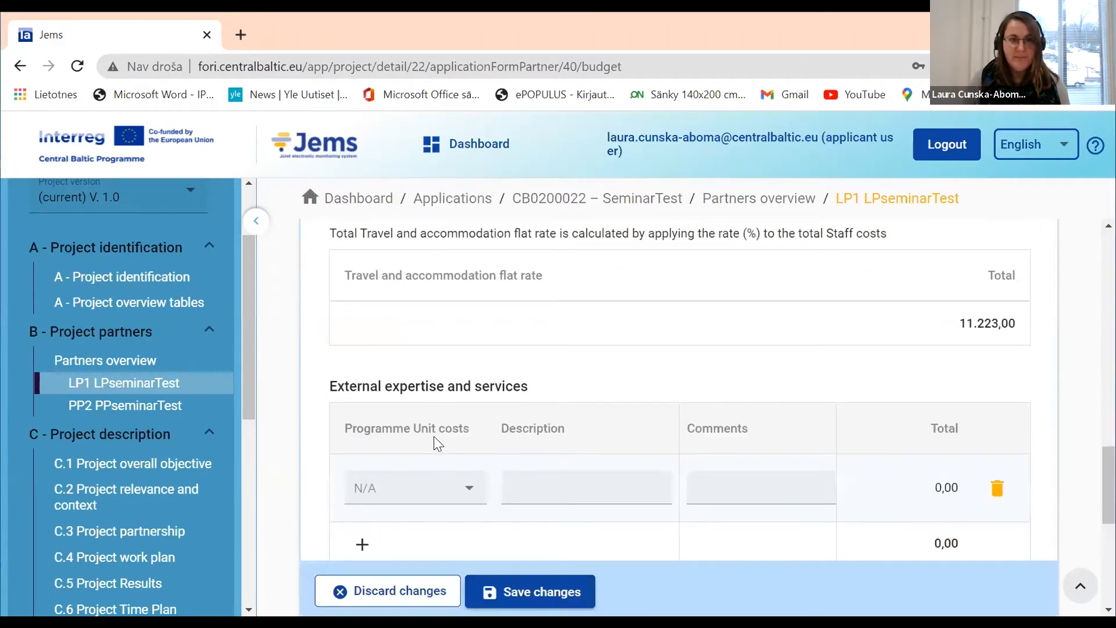
pyautogui.scroll(-2, 434, 436)
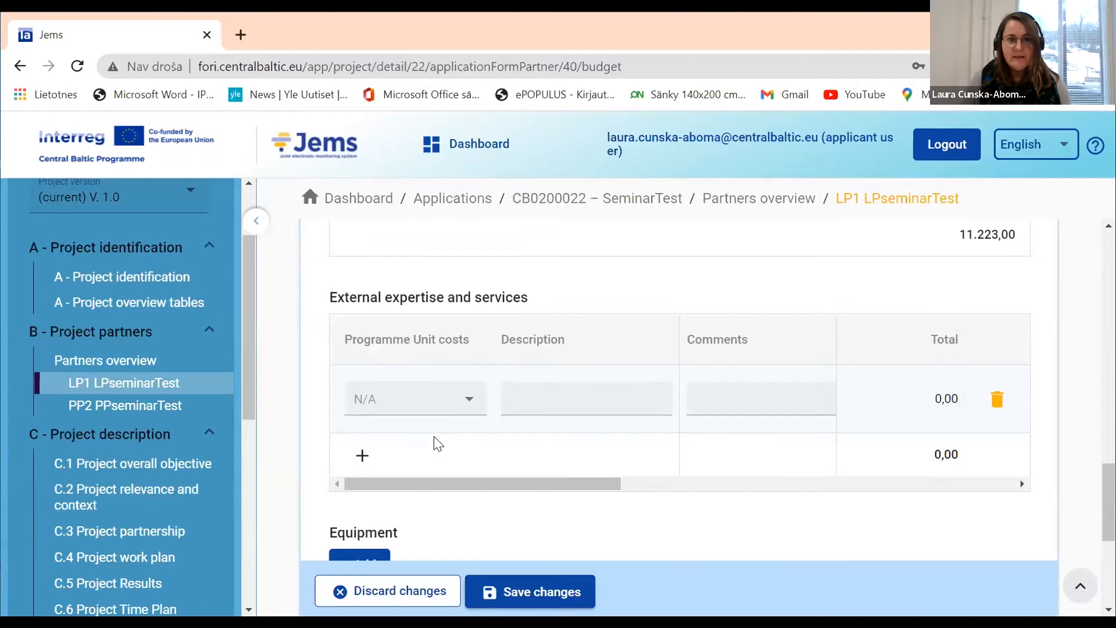
pyautogui.click(467, 407)
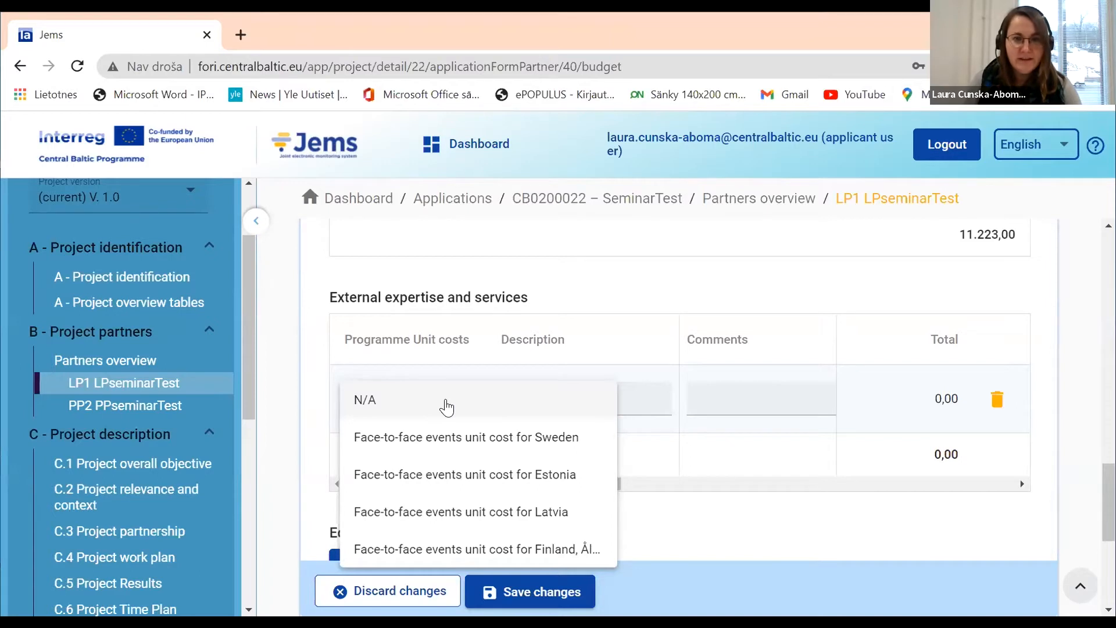
pyautogui.click(458, 476)
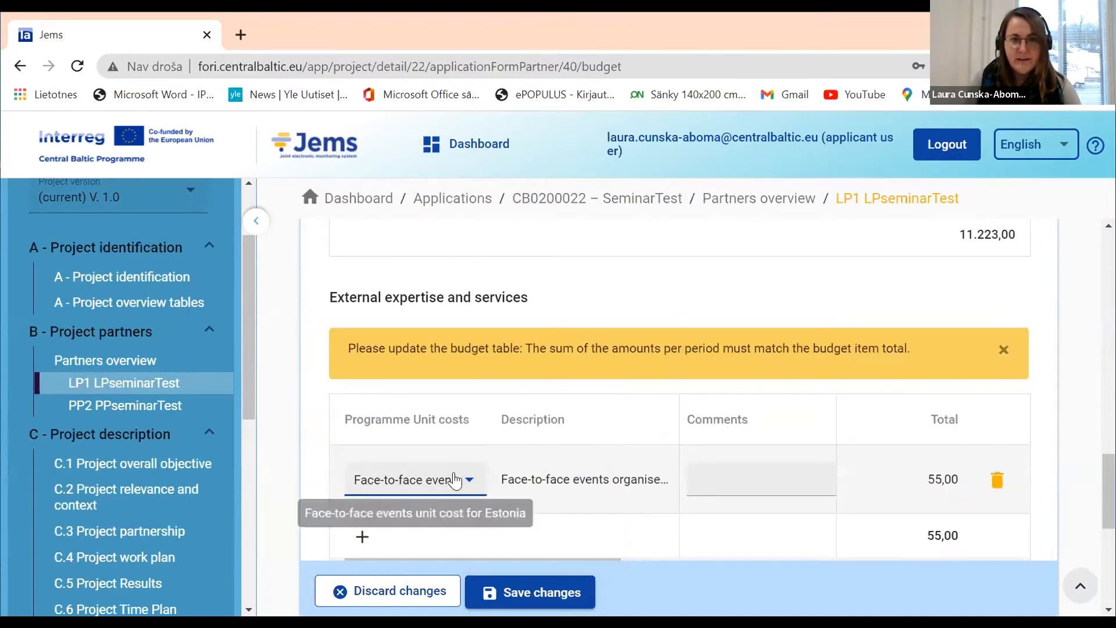
# - Enter "Seminar for 10 people 2 days" as the comment of the face-to-face events item
pyautogui.click(713, 480)
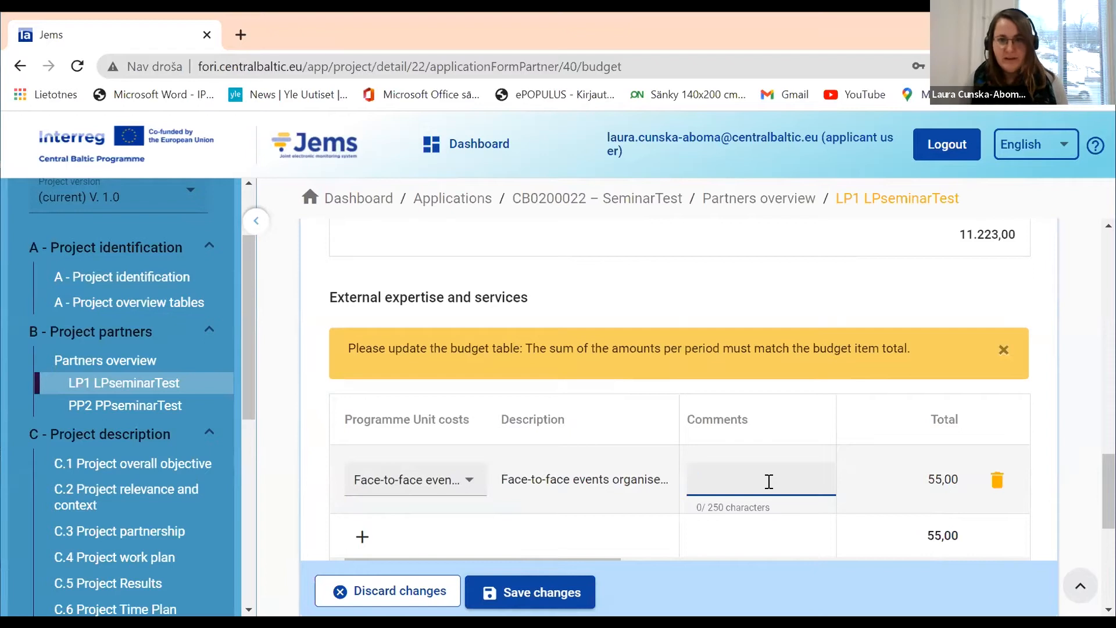
pyautogui.scroll(-2, 752, 489)
pyautogui.moveTo(605, 475)
pyautogui.mouseDown()
pyautogui.moveTo(625, 476)
pyautogui.moveTo(604, 478)
pyautogui.mouseUp()
pyautogui.write('Se')
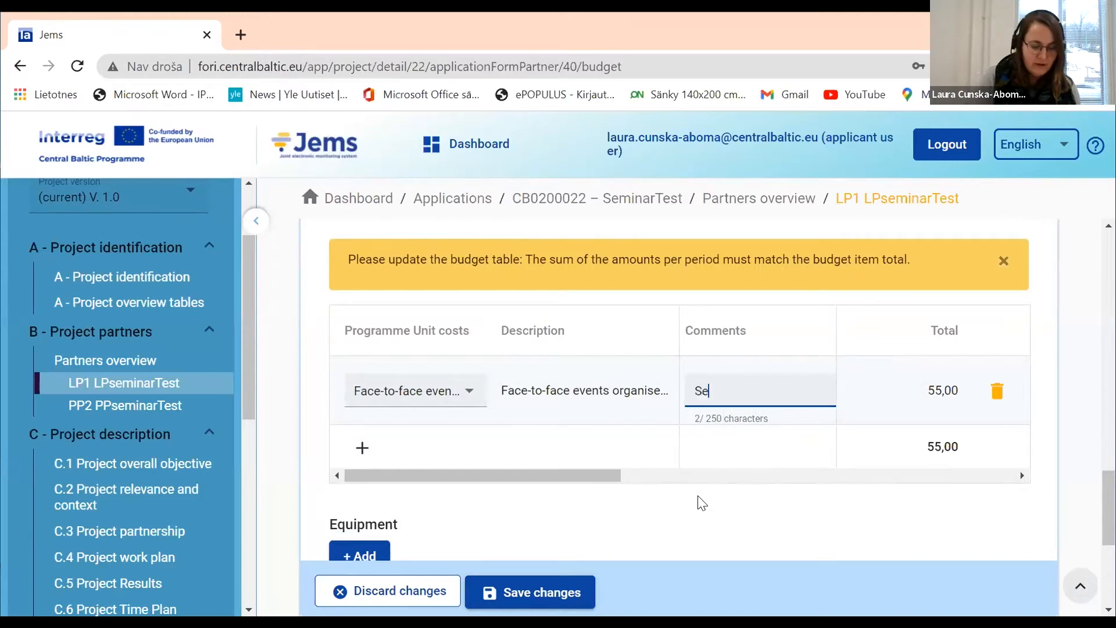
pyautogui.write('minar fo')
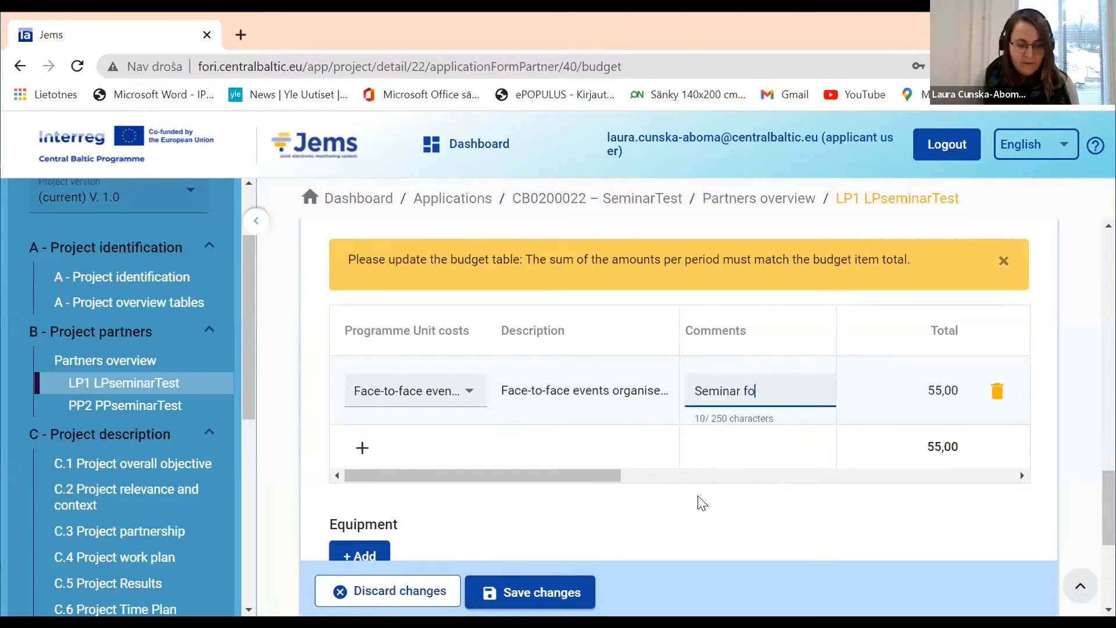
pyautogui.write('r 10 people')
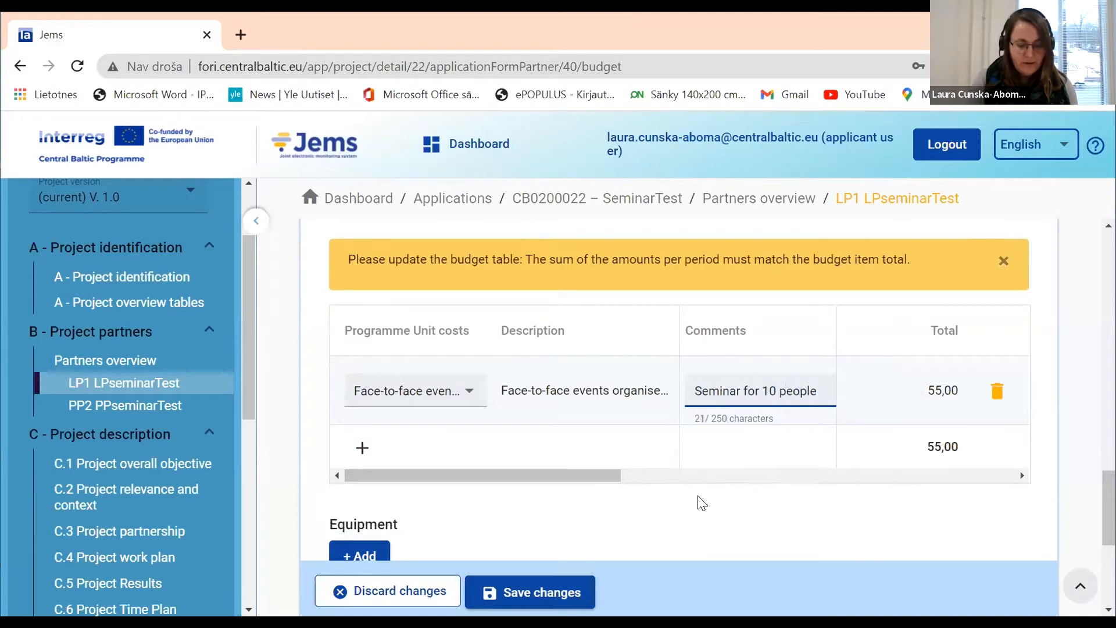
pyautogui.write(' 2 days')
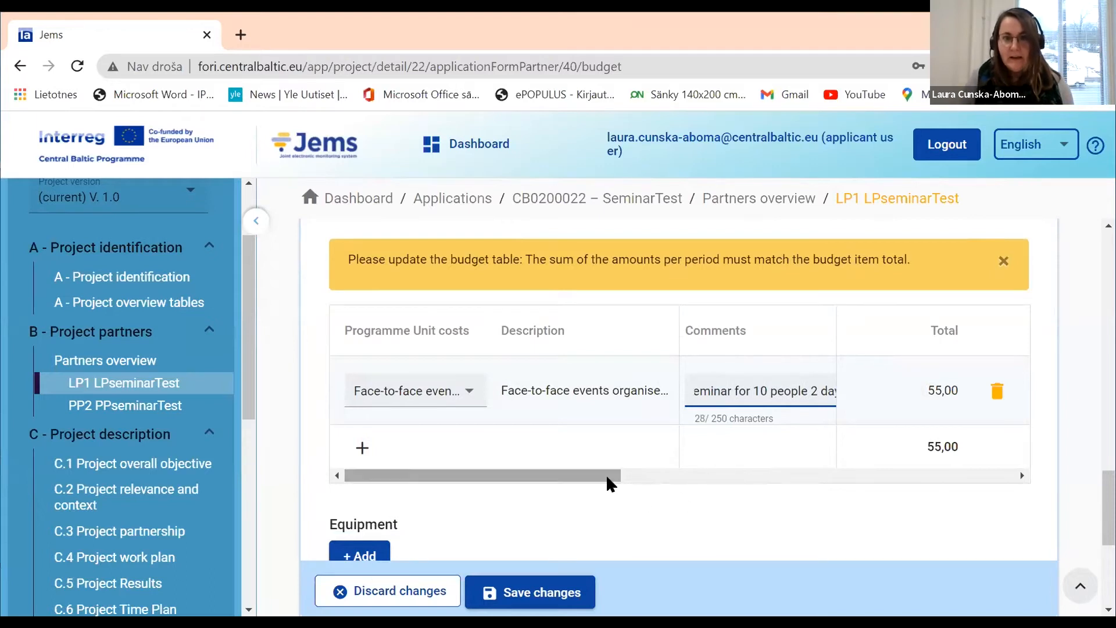
# - Leave the face-to-face events item's award procedures empty and set its number of units to 20,00
pyautogui.moveTo(606, 475); pyautogui.dragTo(692, 493)
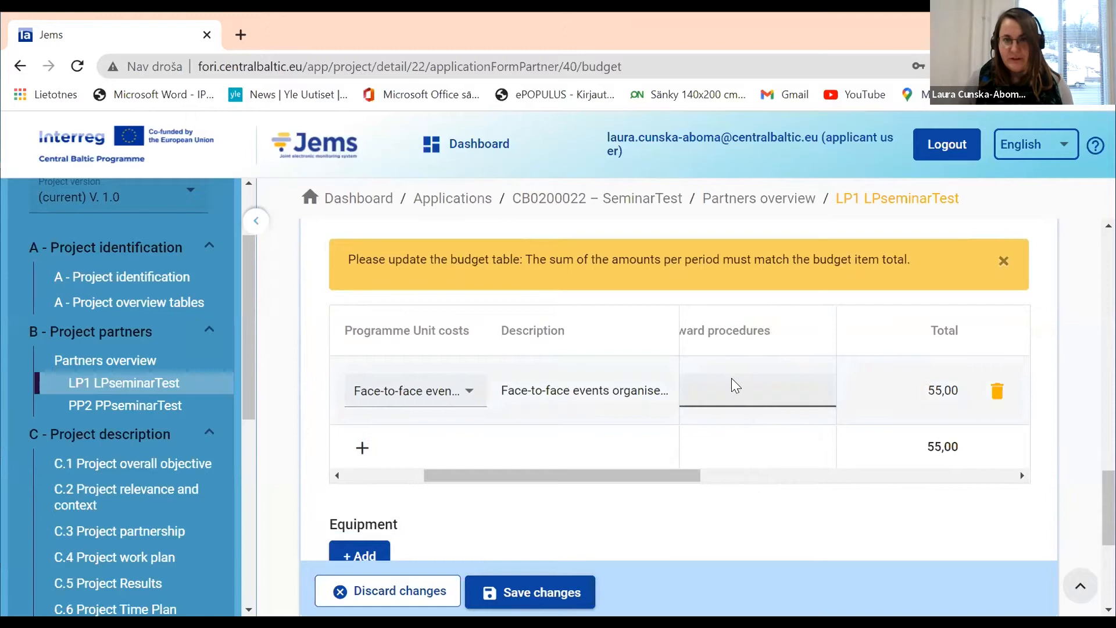
pyautogui.click(710, 396)
pyautogui.moveTo(657, 476); pyautogui.dragTo(727, 491)
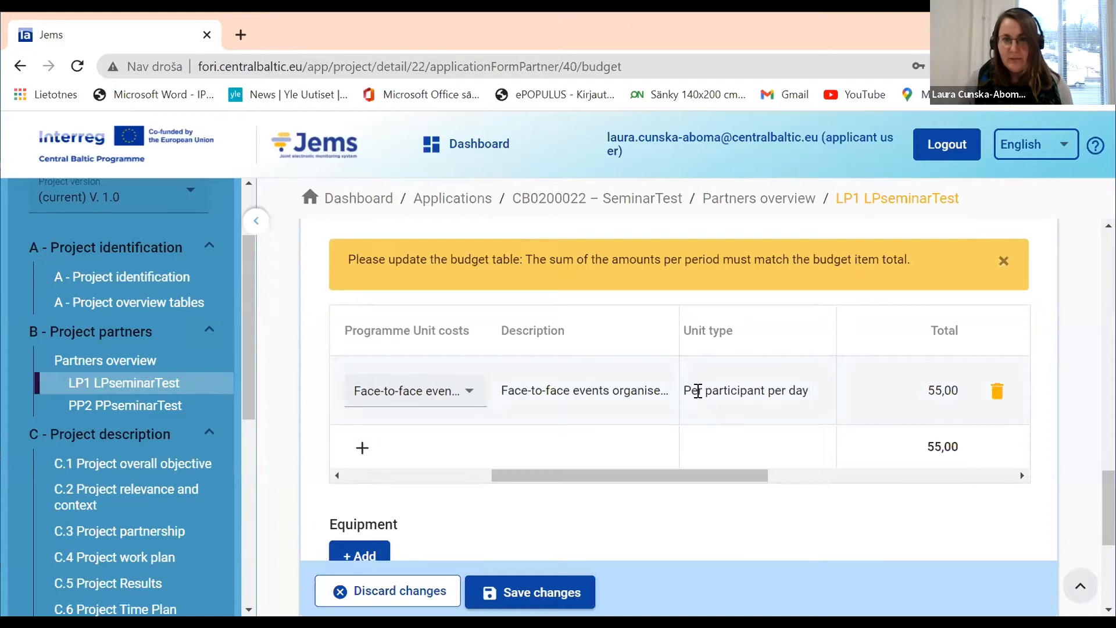
pyautogui.moveTo(726, 472); pyautogui.dragTo(787, 489)
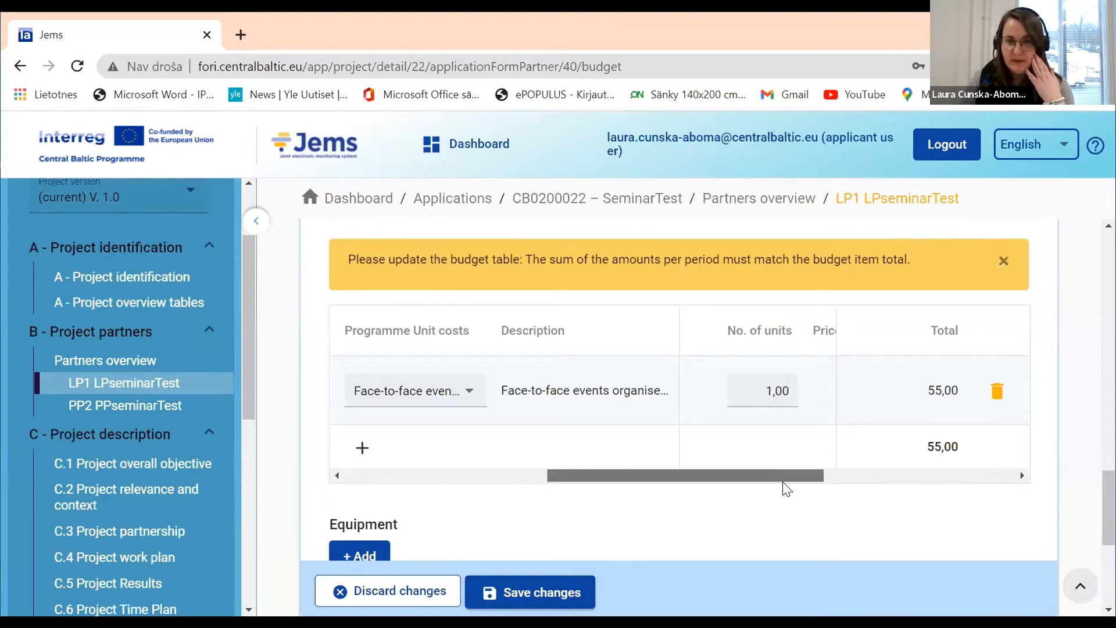
pyautogui.click(759, 382)
pyautogui.doubleClick(760, 381)
pyautogui.write('20')
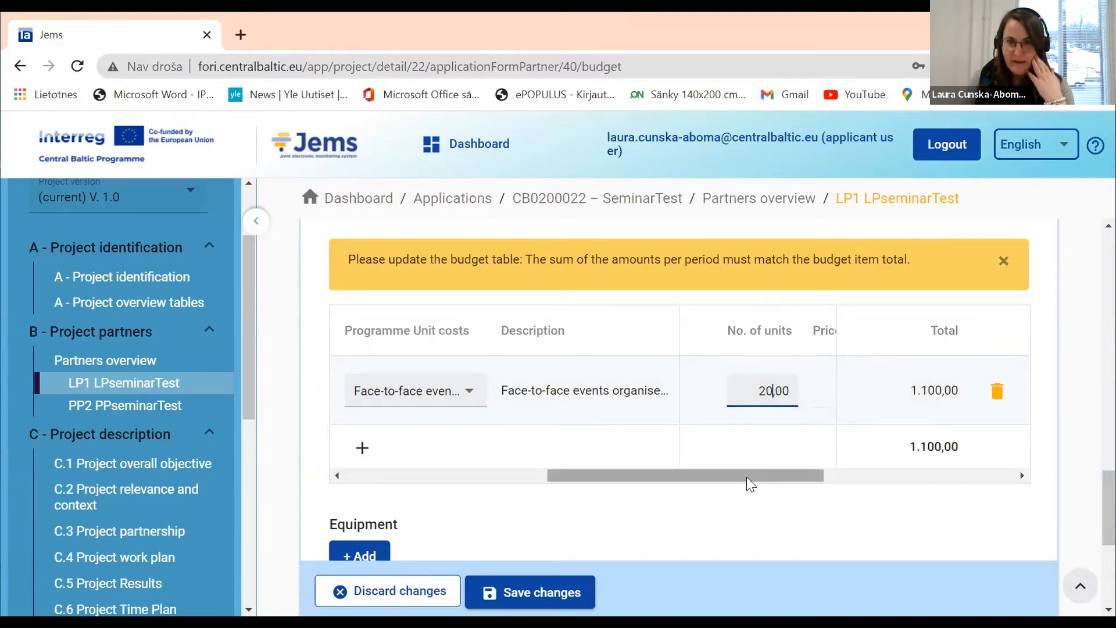
# - Allocate 1.100,00 of the face-to-face events item to Period 2
pyautogui.moveTo(753, 475); pyautogui.dragTo(795, 474)
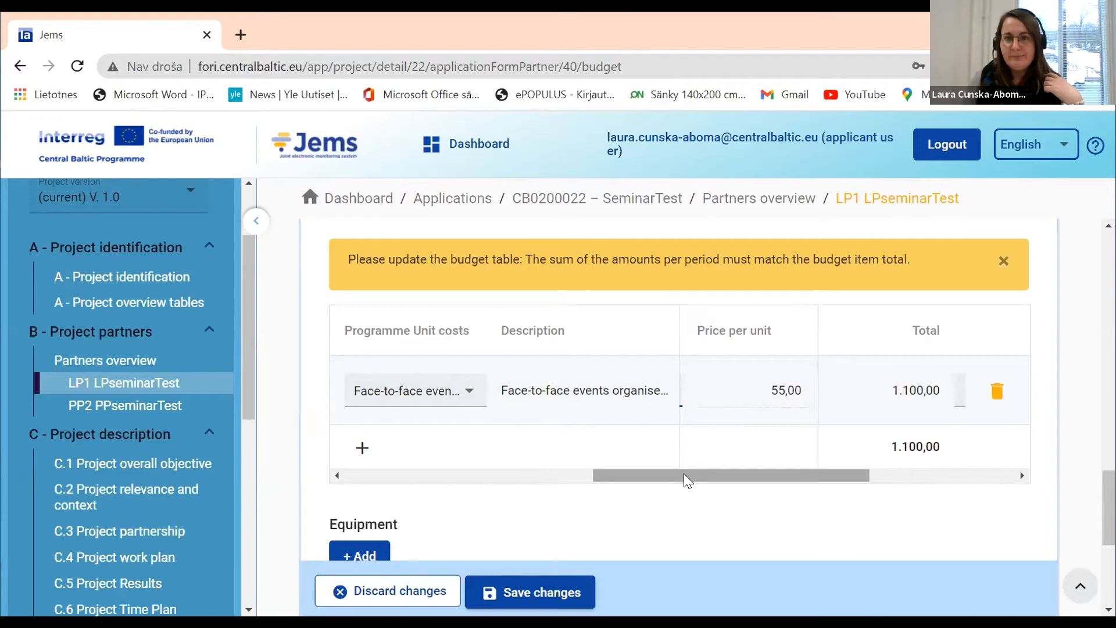
pyautogui.moveTo(692, 482); pyautogui.dragTo(875, 477)
pyautogui.click(899, 391)
pyautogui.doubleClick(902, 391)
pyautogui.write('1.100')
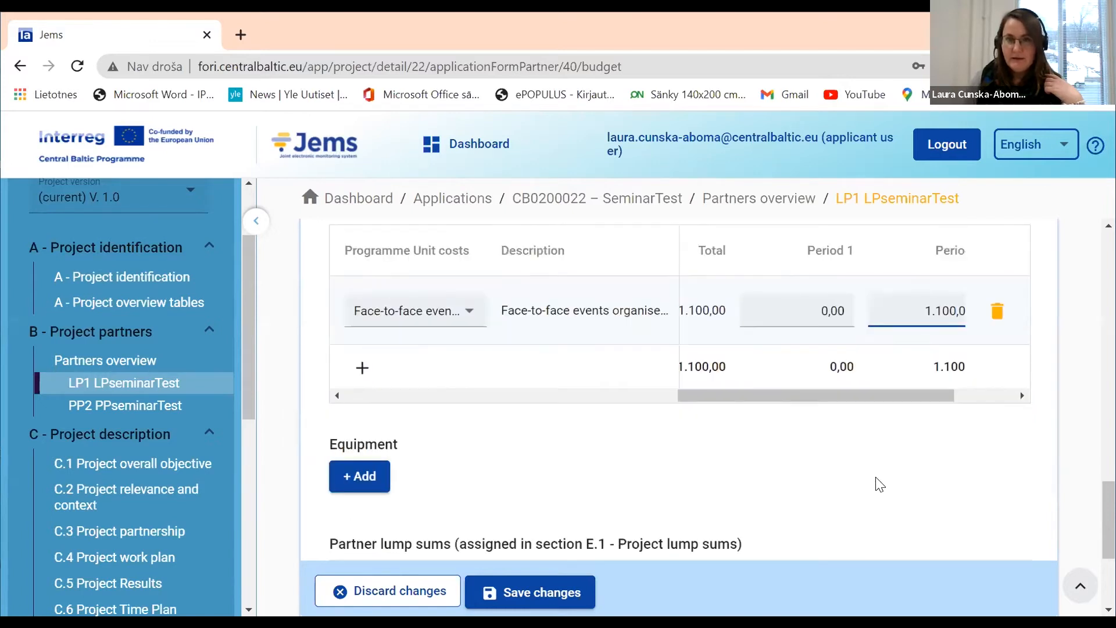
# - Add a second External expertise and services item with programme unit costs kept at N/A and the description "Notebooks"
pyautogui.moveTo(835, 397); pyautogui.dragTo(781, 400)
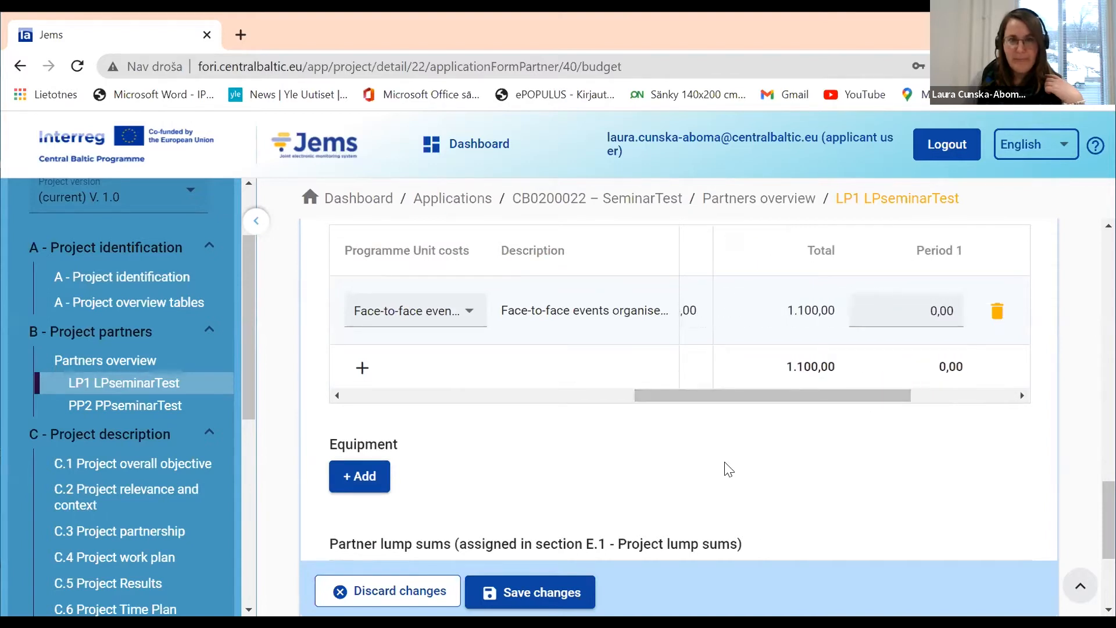
pyautogui.click(364, 369)
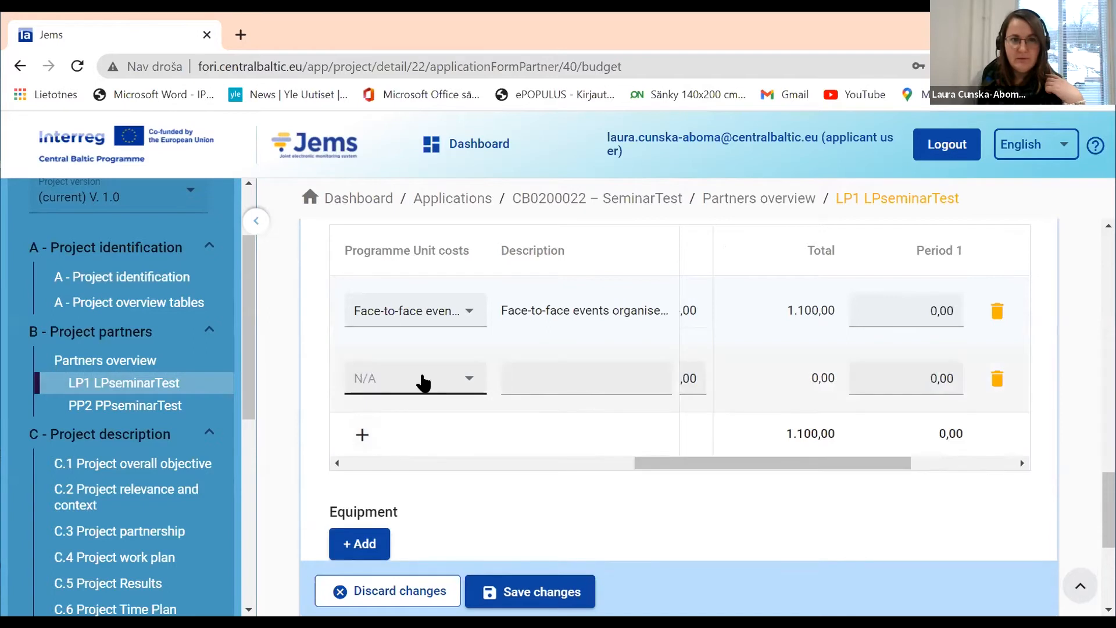
pyautogui.click(471, 382)
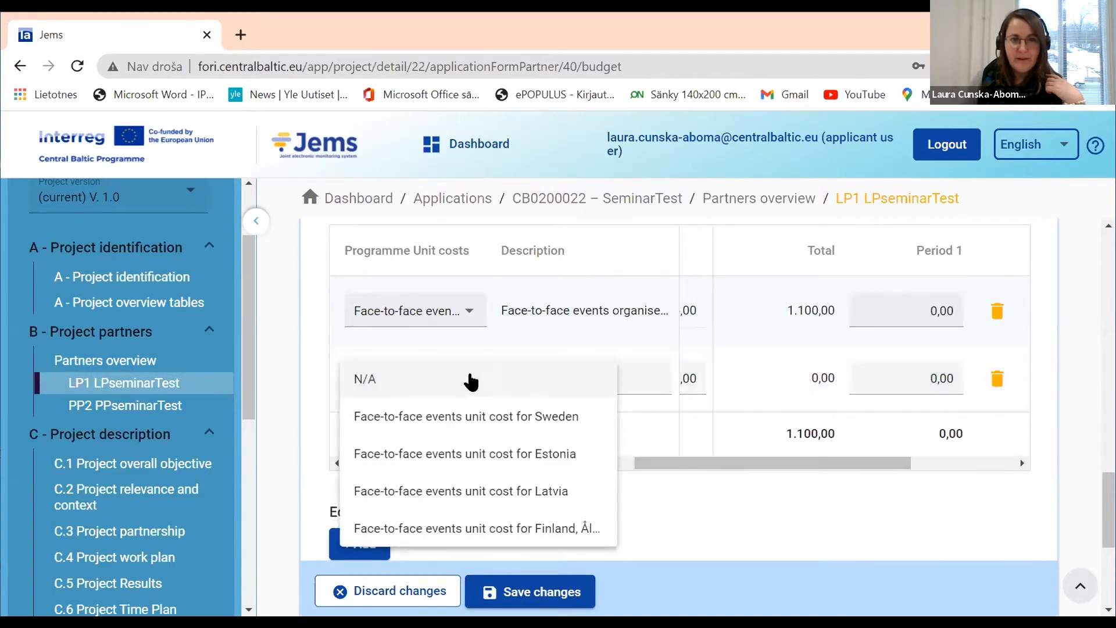
pyautogui.click(444, 381)
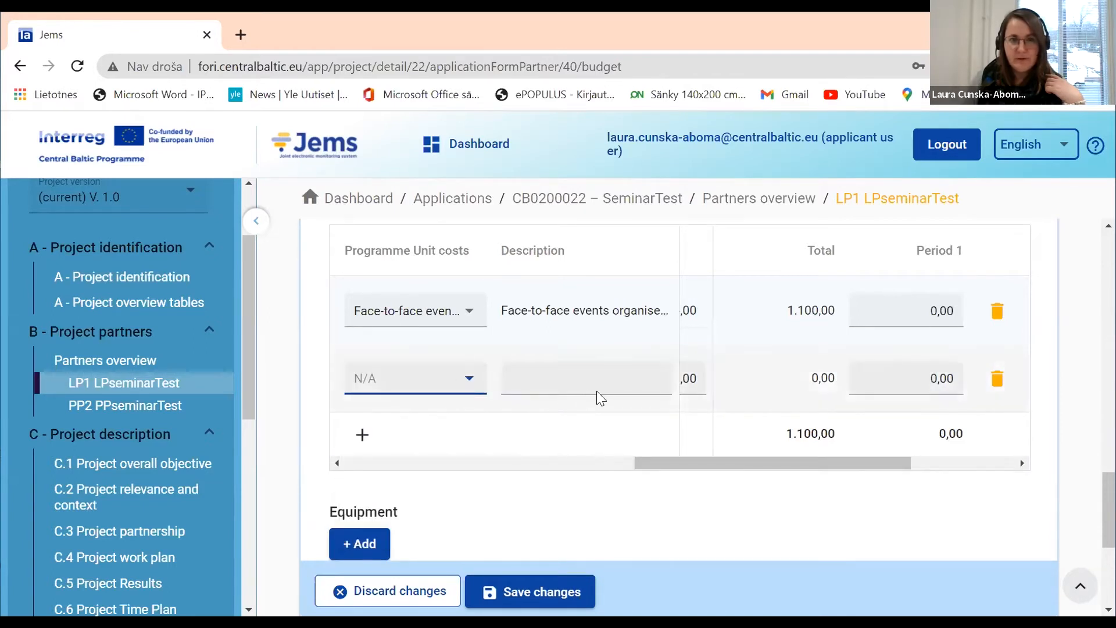
pyautogui.moveTo(657, 463)
pyautogui.mouseDown()
pyautogui.moveTo(673, 464)
pyautogui.moveTo(663, 466)
pyautogui.mouseUp()
pyautogui.click(569, 379)
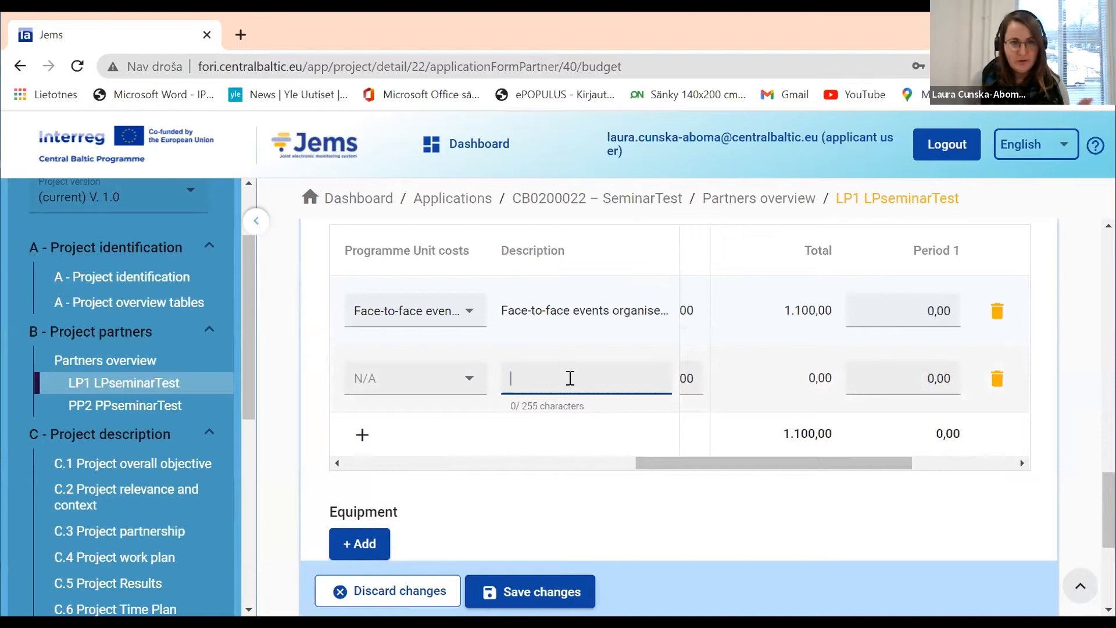
pyautogui.write('Notebooks')
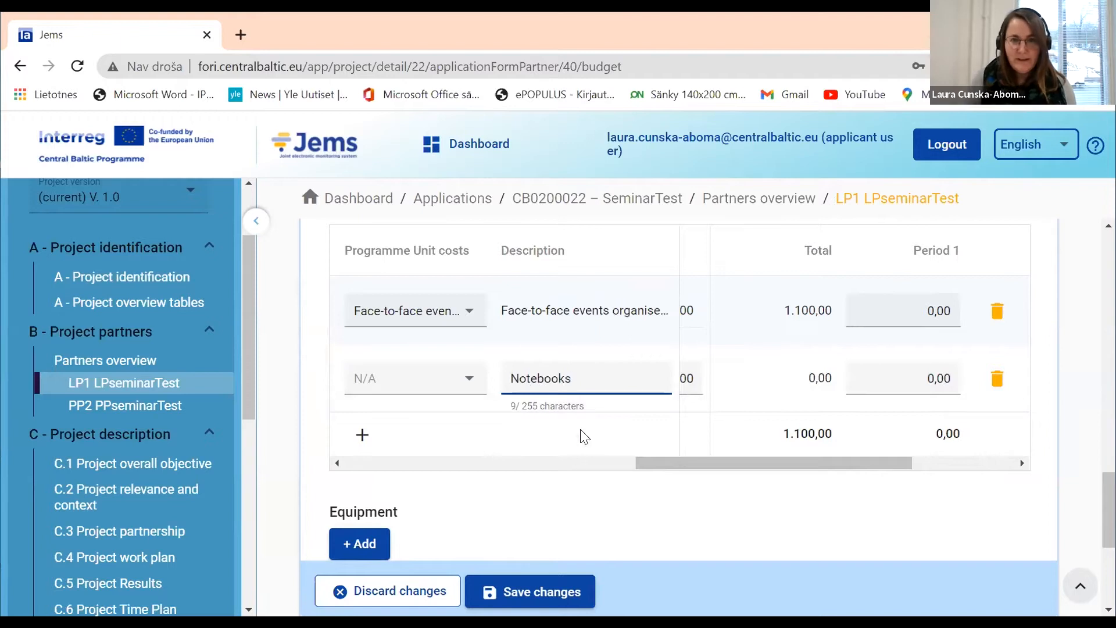
# - Enter "direct purchase" as the award procedure of the Notebooks item
pyautogui.click(578, 469)
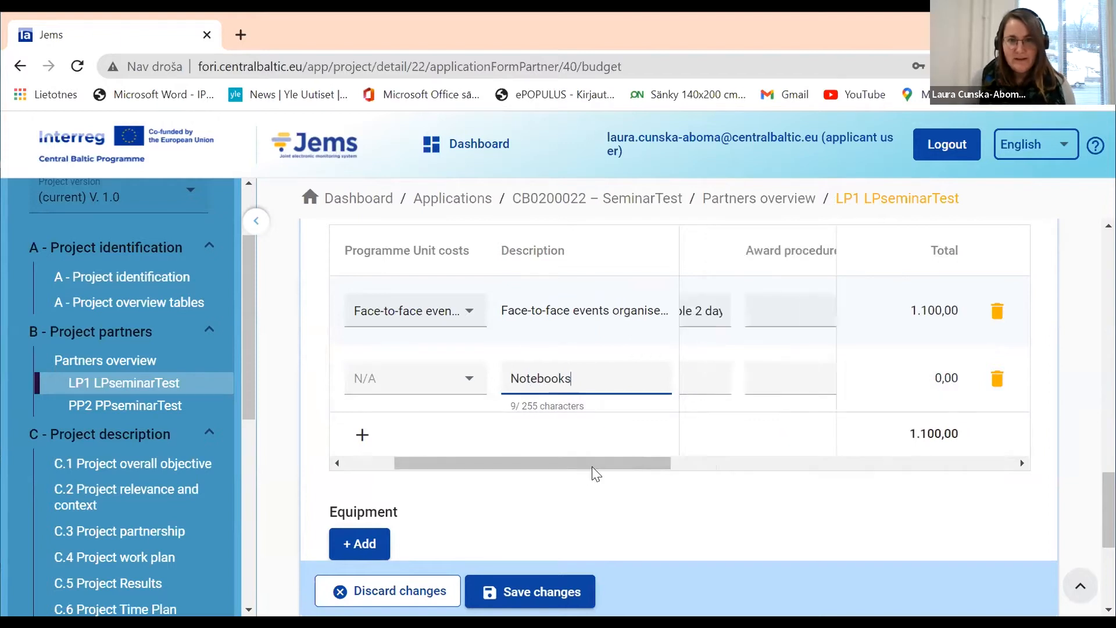
pyautogui.moveTo(562, 465); pyautogui.dragTo(611, 485)
pyautogui.click(737, 381)
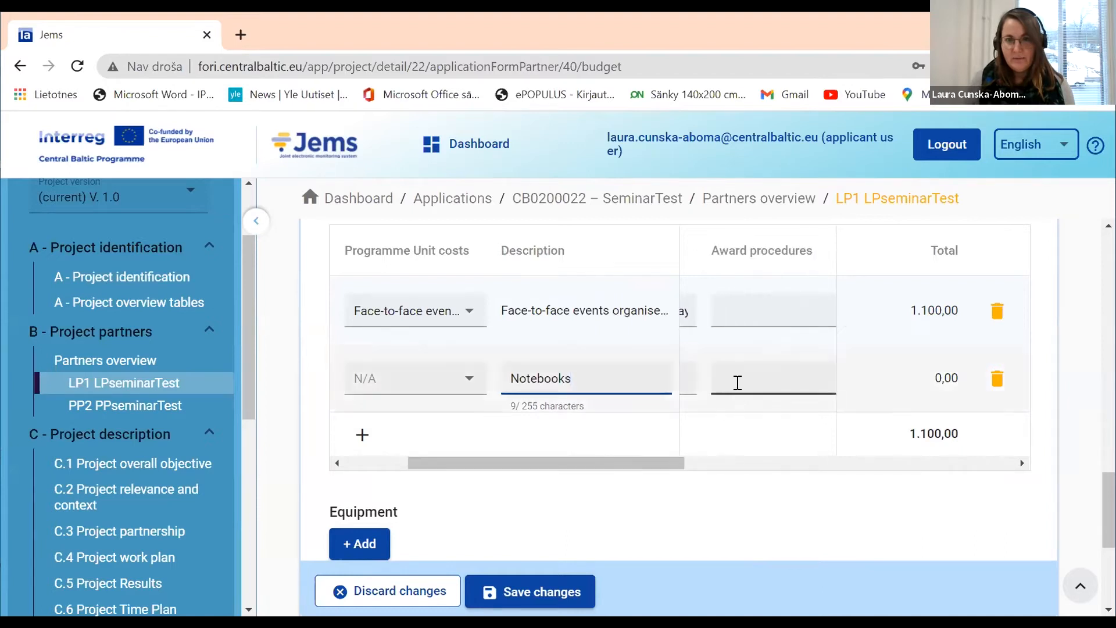
pyautogui.write('direc')
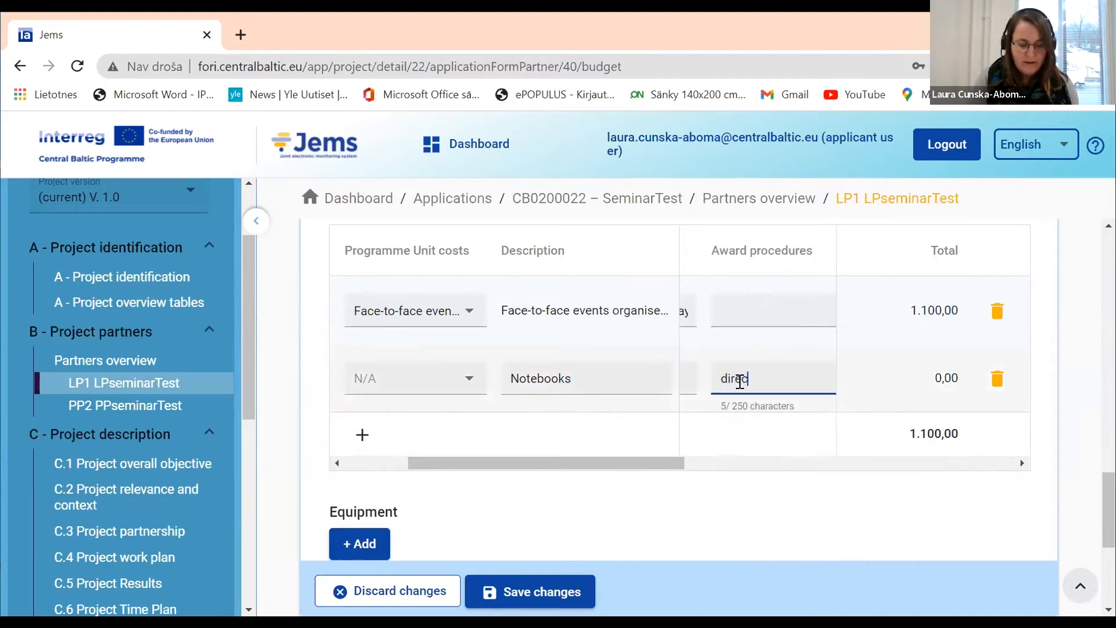
pyautogui.write('t b')
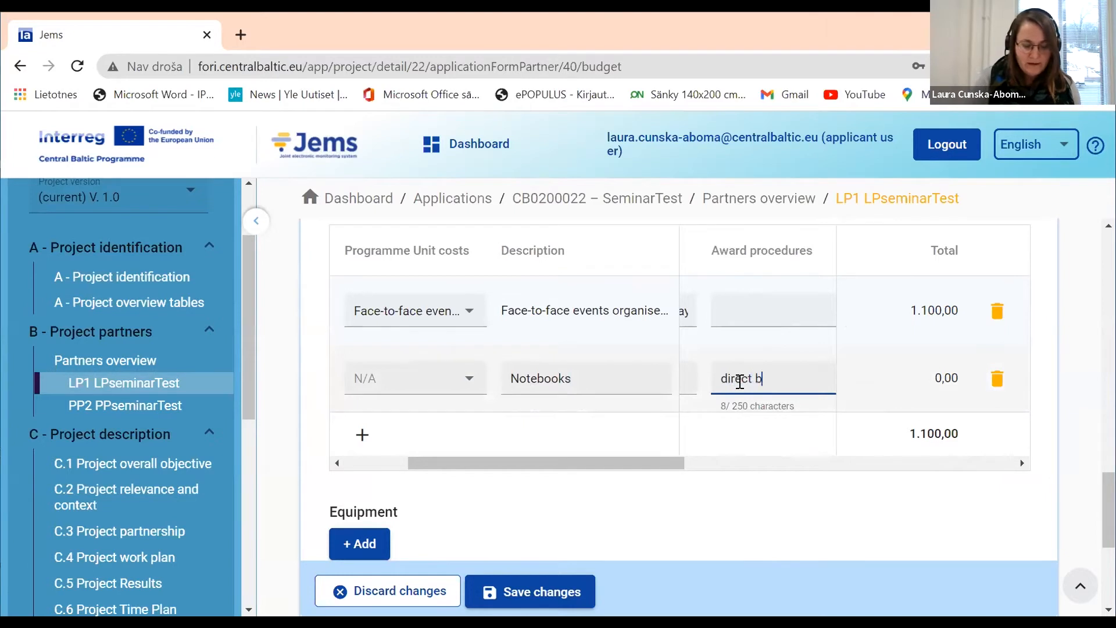
pyautogui.press('BackSpace')
pyautogui.write('p')
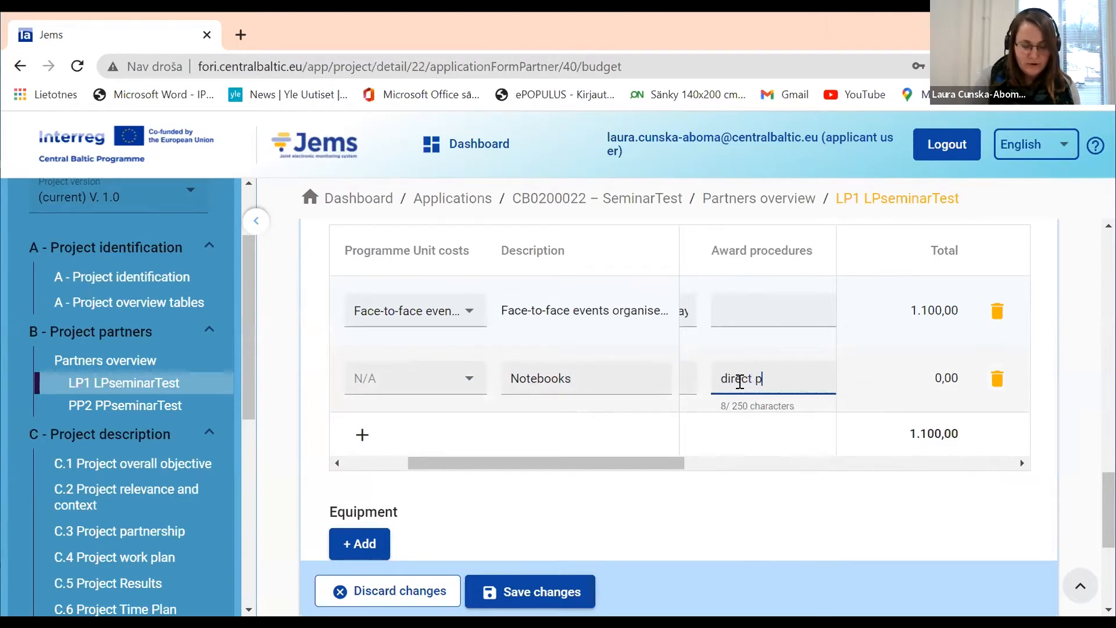
pyautogui.write('urchase')
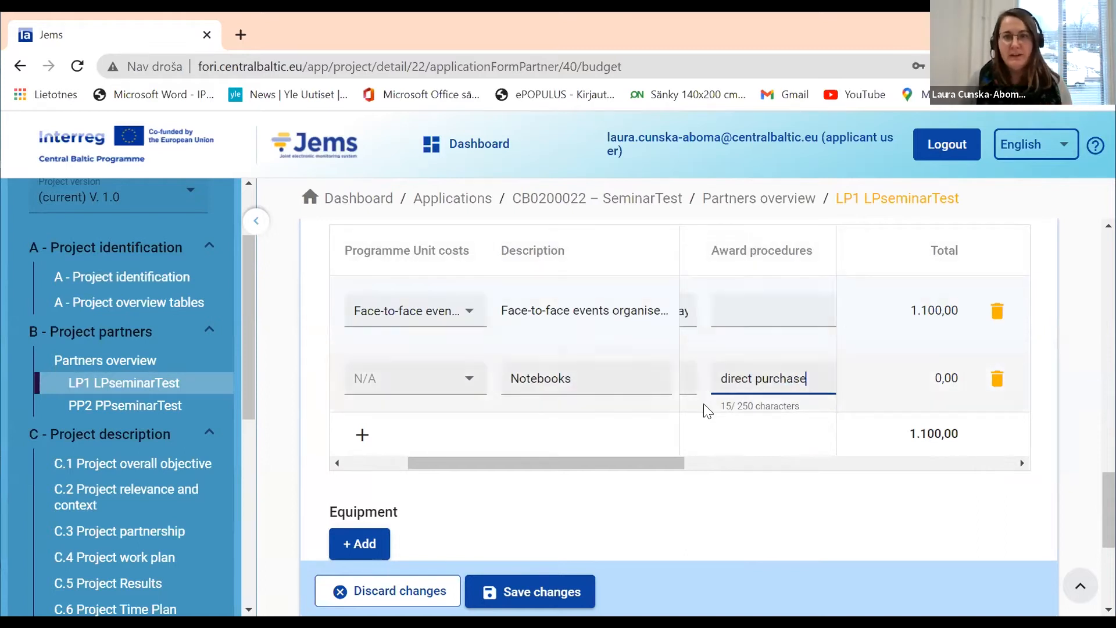
# - Enter a unit type for the Notebooks item and set its number of units to 25
pyautogui.moveTo(644, 471); pyautogui.dragTo(721, 490)
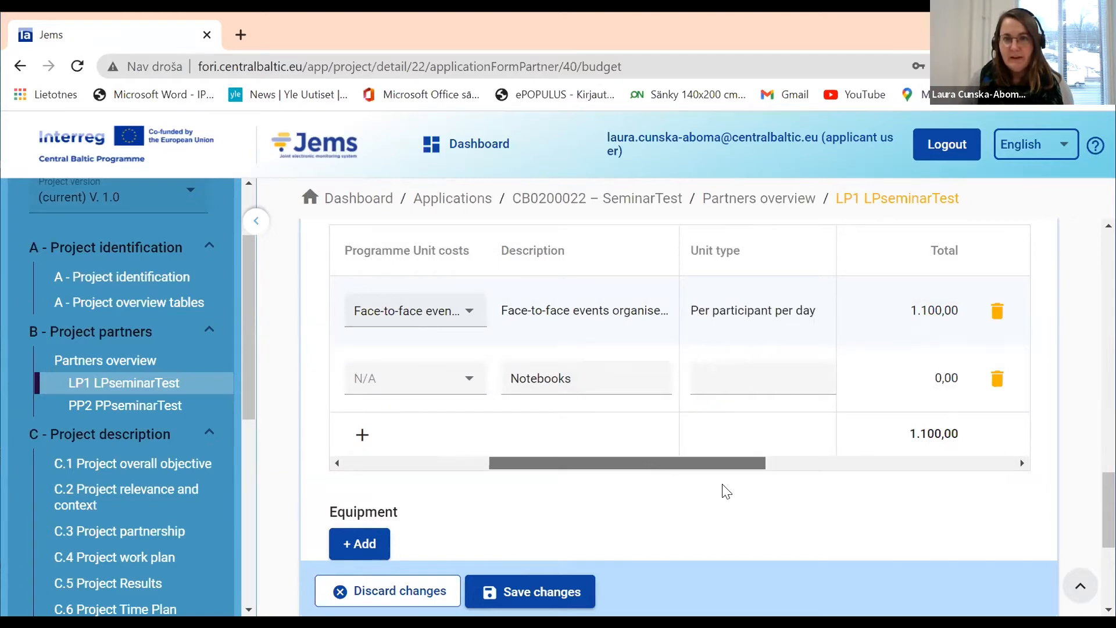
pyautogui.click(732, 380)
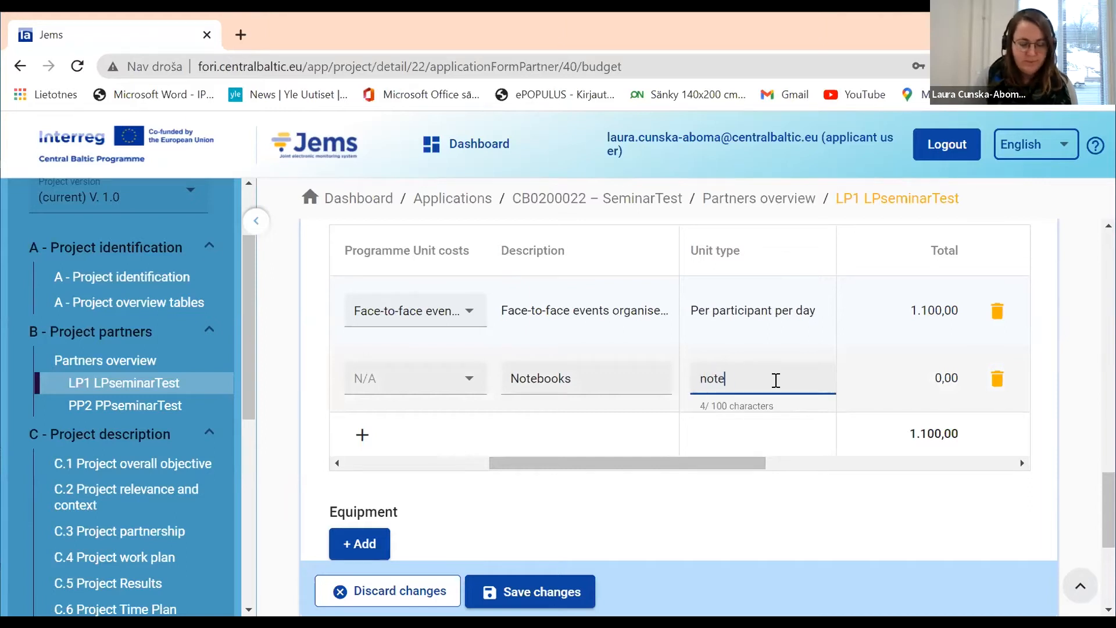
pyautogui.moveTo(688, 463); pyautogui.dragTo(744, 474)
pyautogui.click(742, 379)
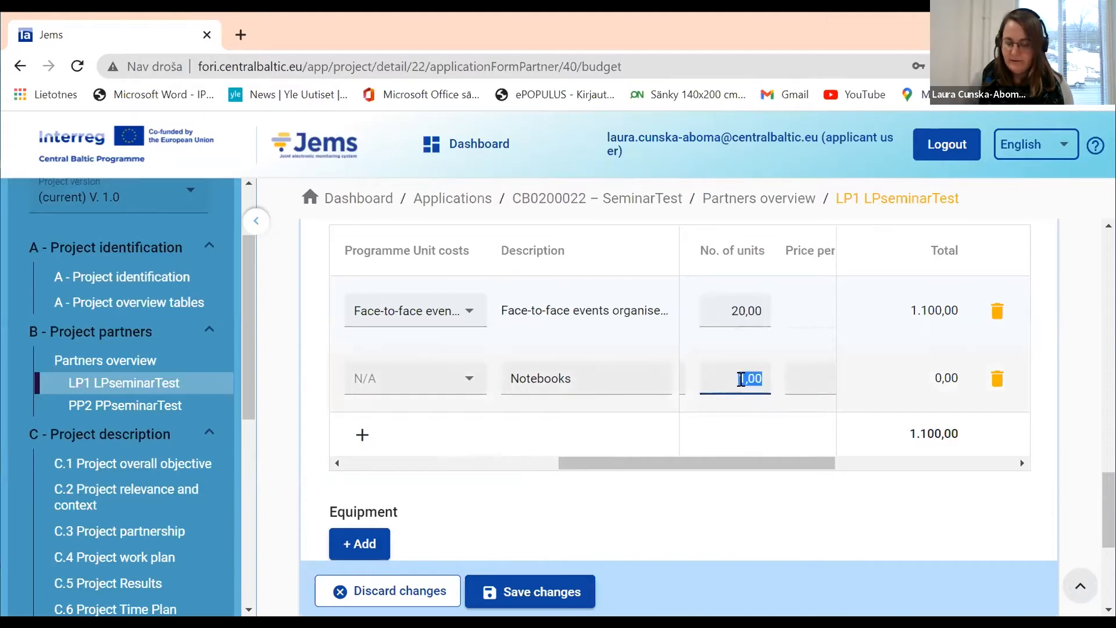
pyautogui.write('25')
pyautogui.moveTo(768, 473); pyautogui.dragTo(813, 476)
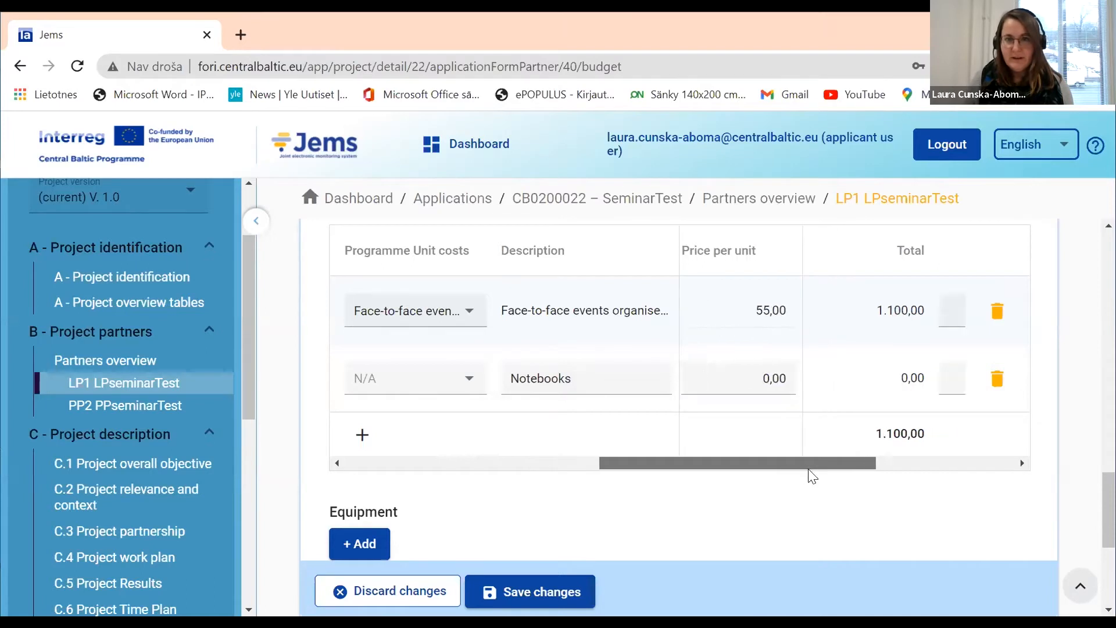
# - Set the Notebooks item's price per unit to 2,00 and allocate 50,00 of its cost to Period 1
pyautogui.click(764, 379)
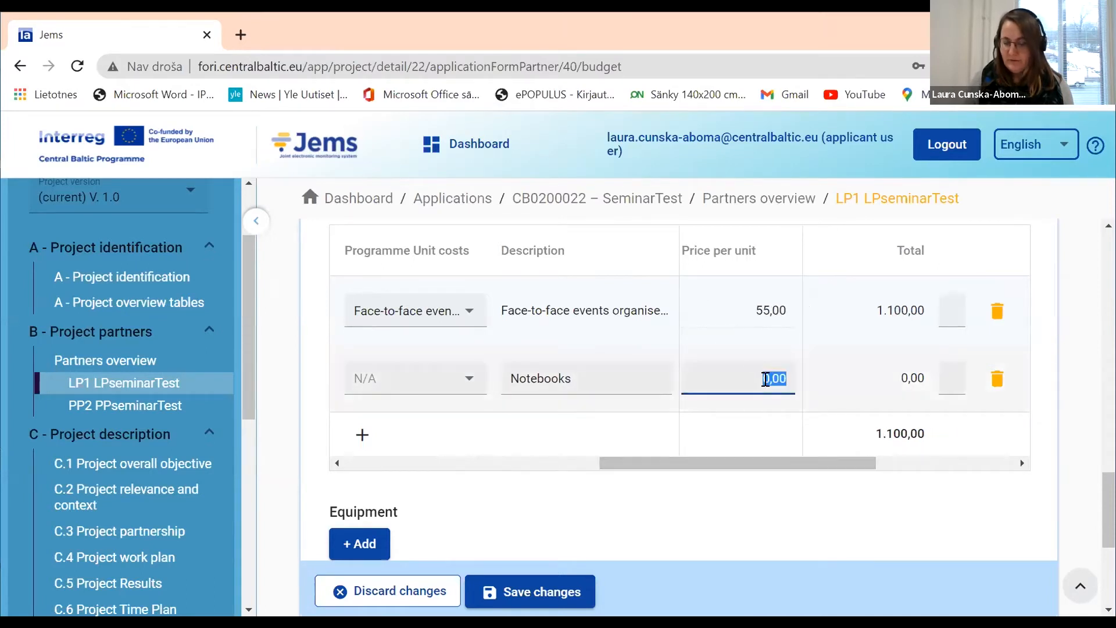
pyautogui.write('2')
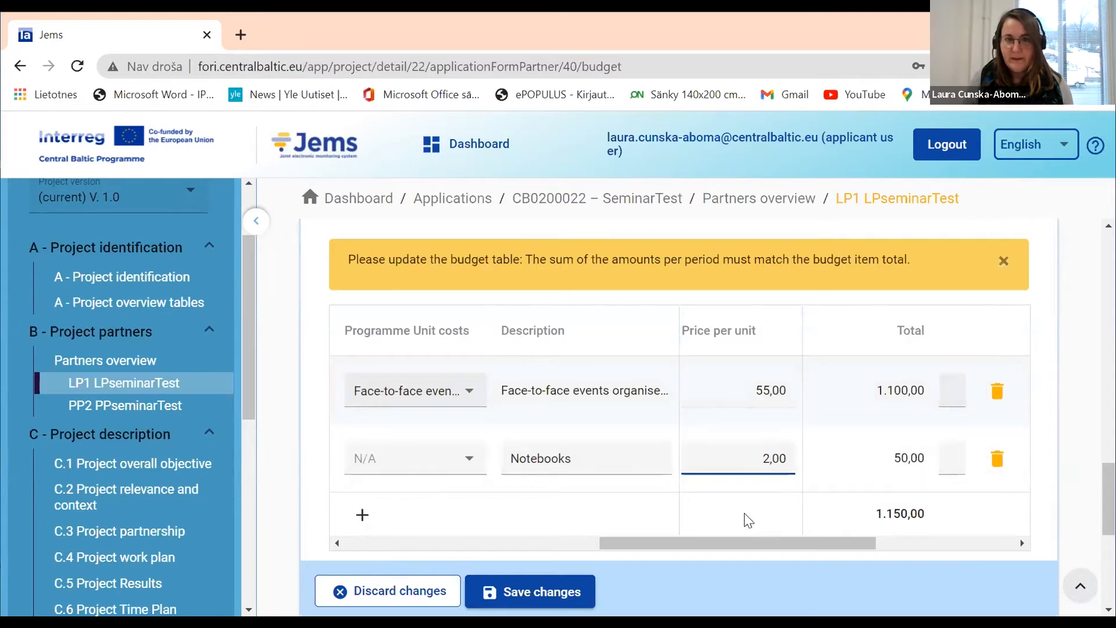
pyautogui.moveTo(763, 542); pyautogui.dragTo(835, 539)
pyautogui.click(837, 458)
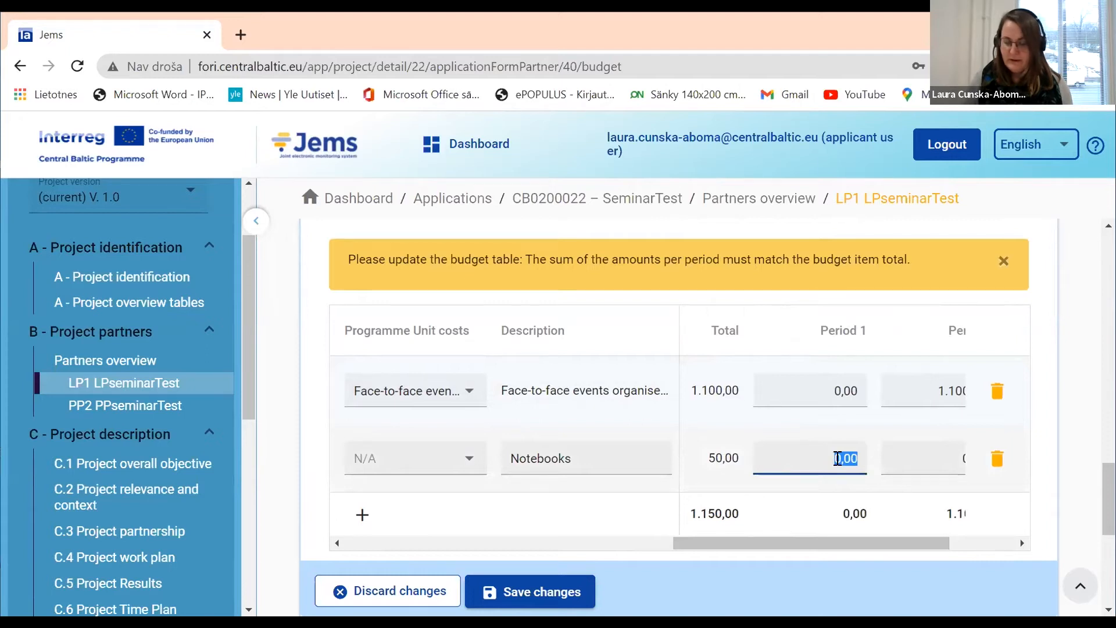
pyautogui.write('50')
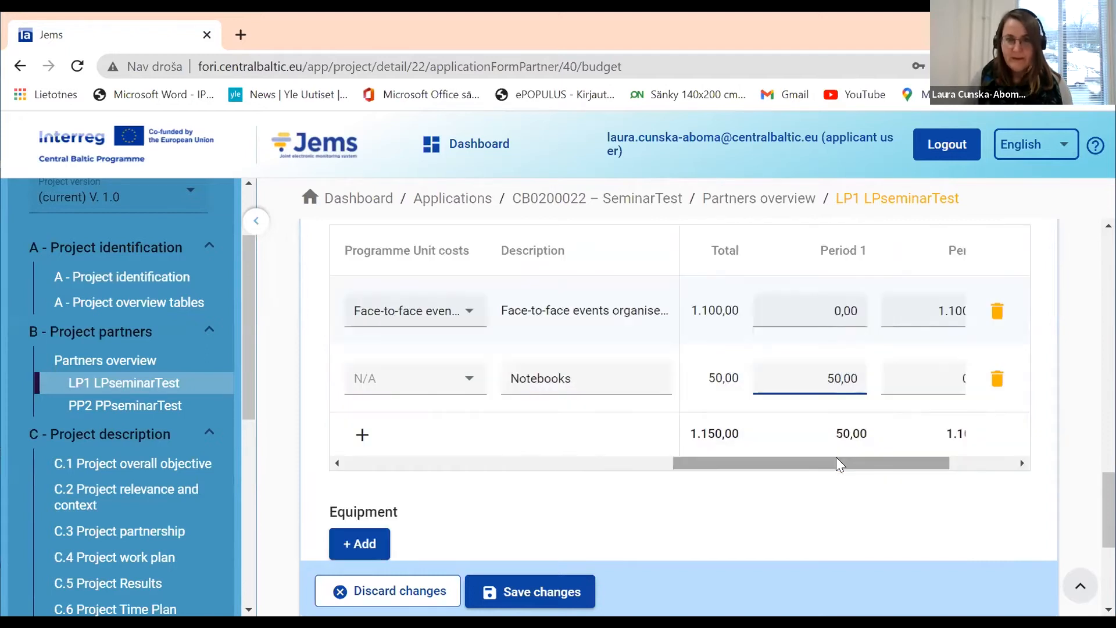
# - Save the budget changes and add an empty item to the Equipment cost category
pyautogui.scroll(-2, 735, 528)
pyautogui.click(568, 592)
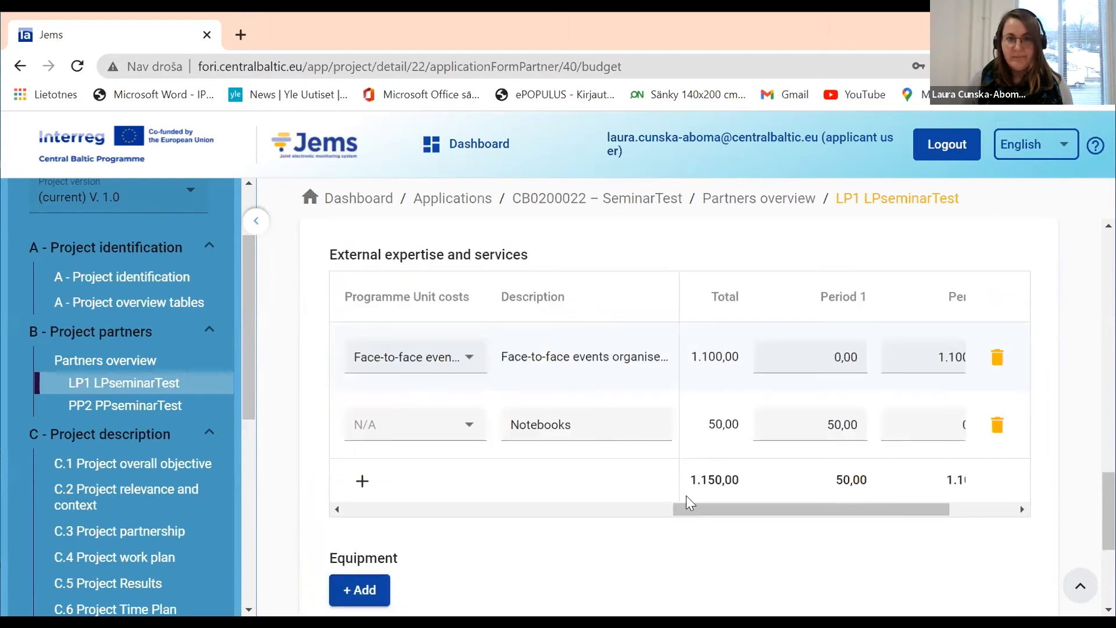
pyautogui.scroll(-3, 686, 500)
pyautogui.click(362, 414)
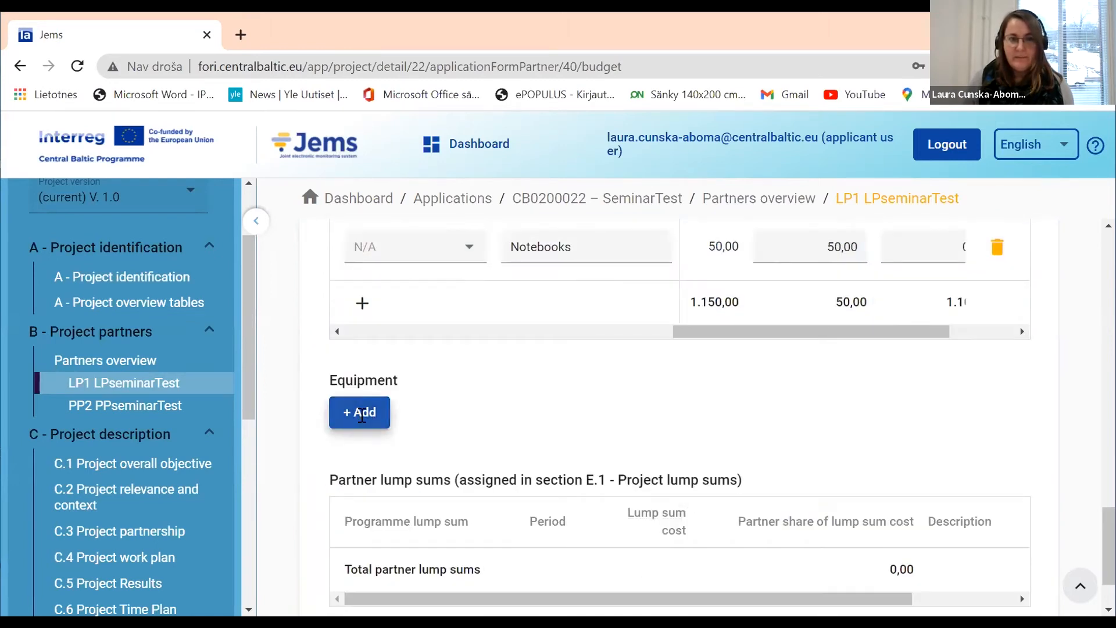
# - Delete the Notebooks item from the External expertise and services table
pyautogui.scroll(3, 531, 423)
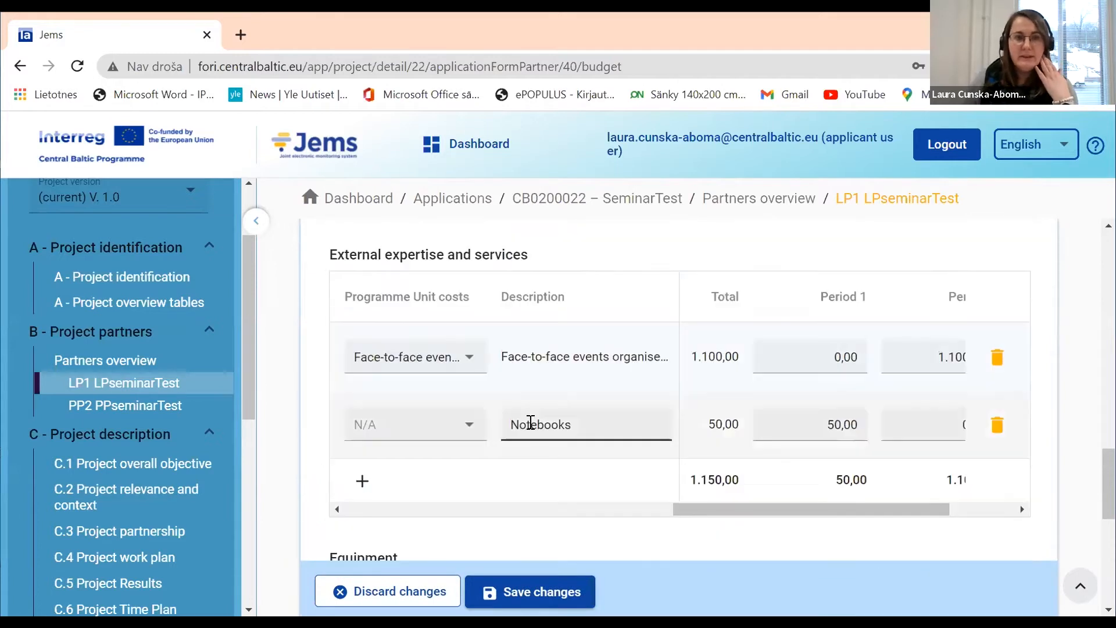
pyautogui.scroll(-3, 492, 424)
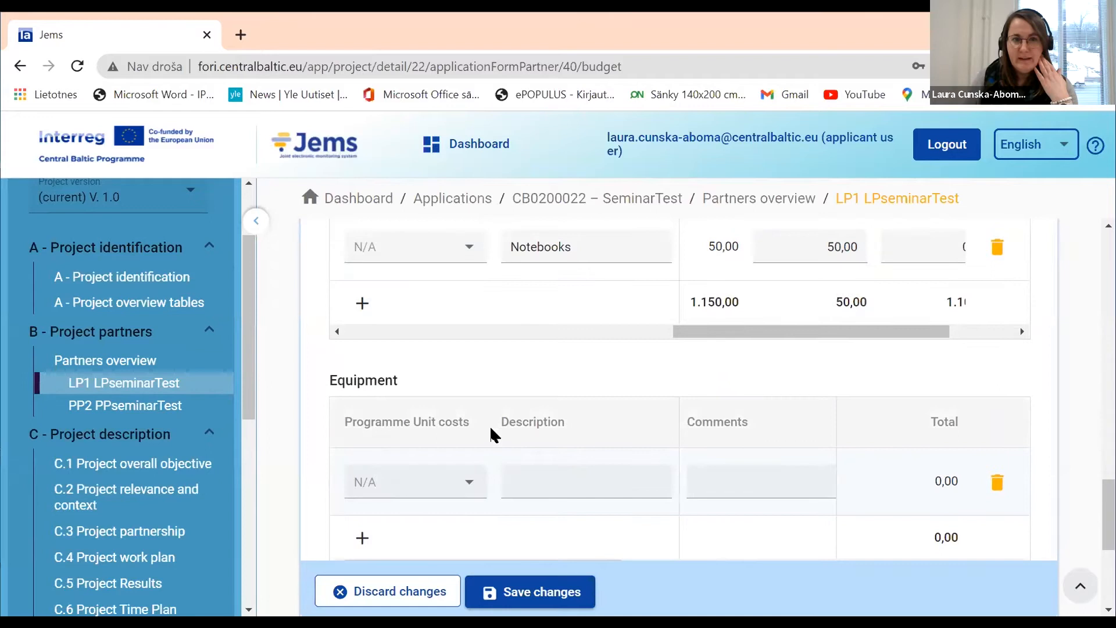
pyautogui.scroll(2, 491, 430)
pyautogui.scroll(2, 493, 434)
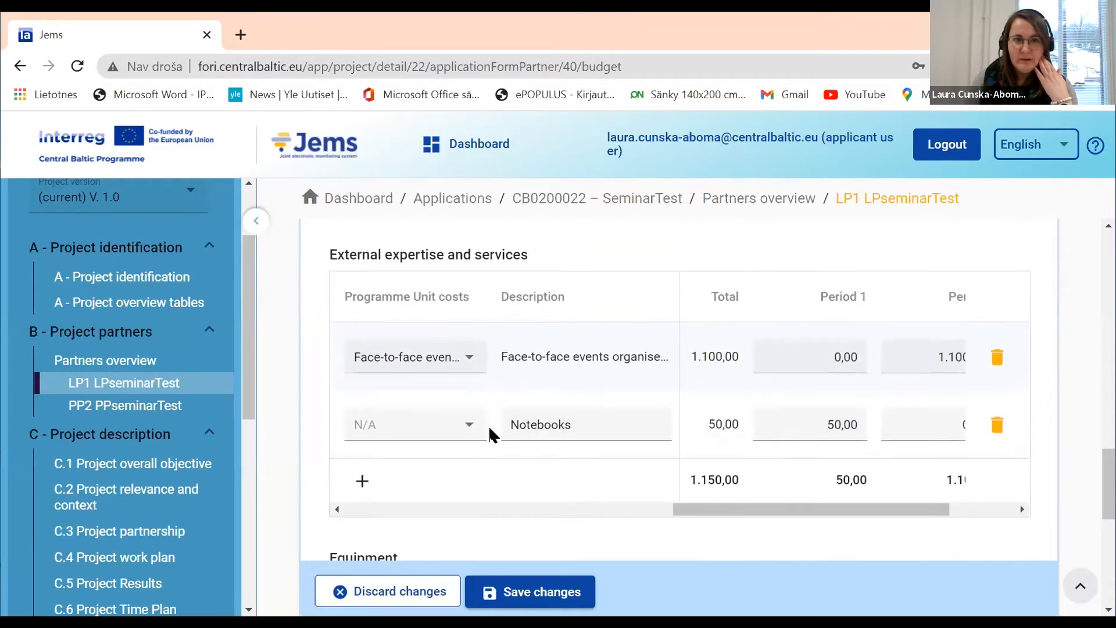
pyautogui.scroll(-2, 491, 433)
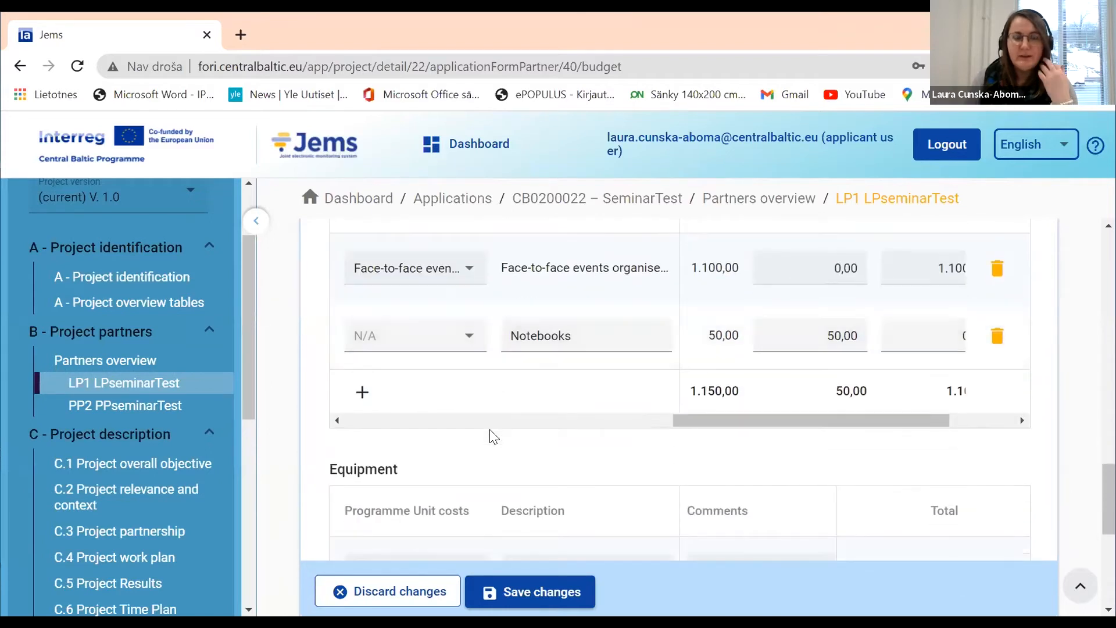
pyautogui.click(549, 336)
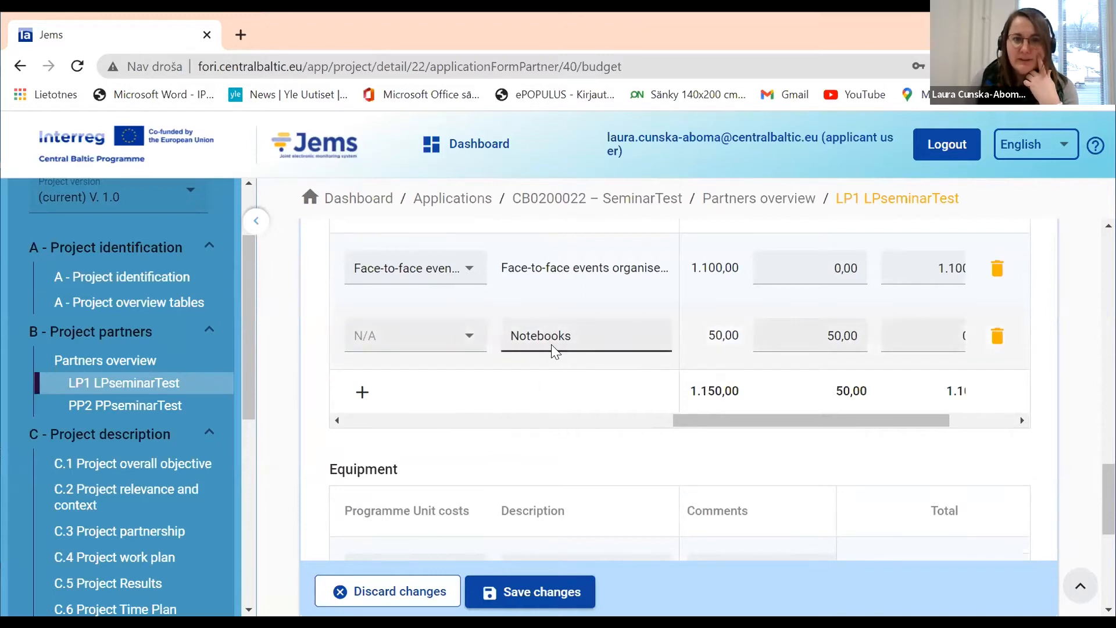
pyautogui.click(995, 336)
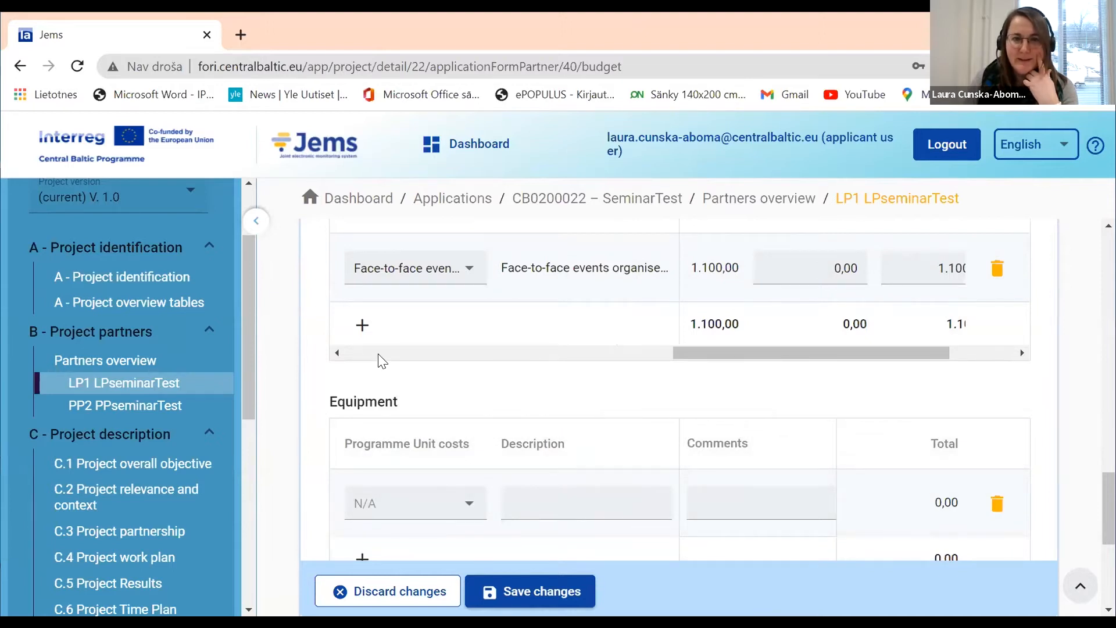
# - Add an External expertise and services item with programme unit costs kept at N/A and the description "Training course"
pyautogui.click(362, 327)
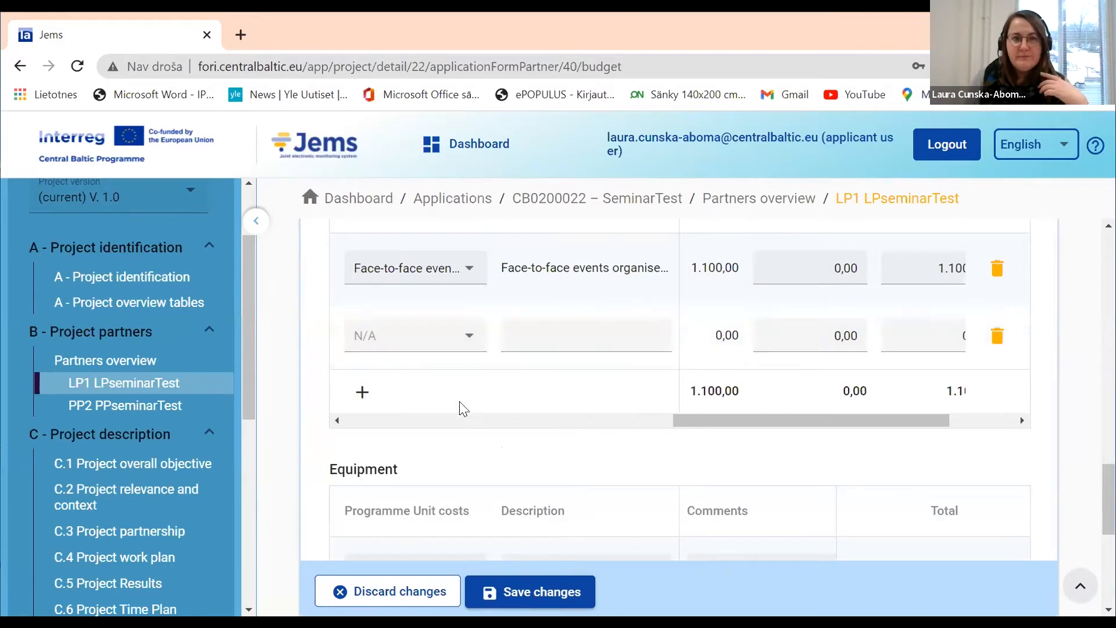
pyautogui.click(468, 343)
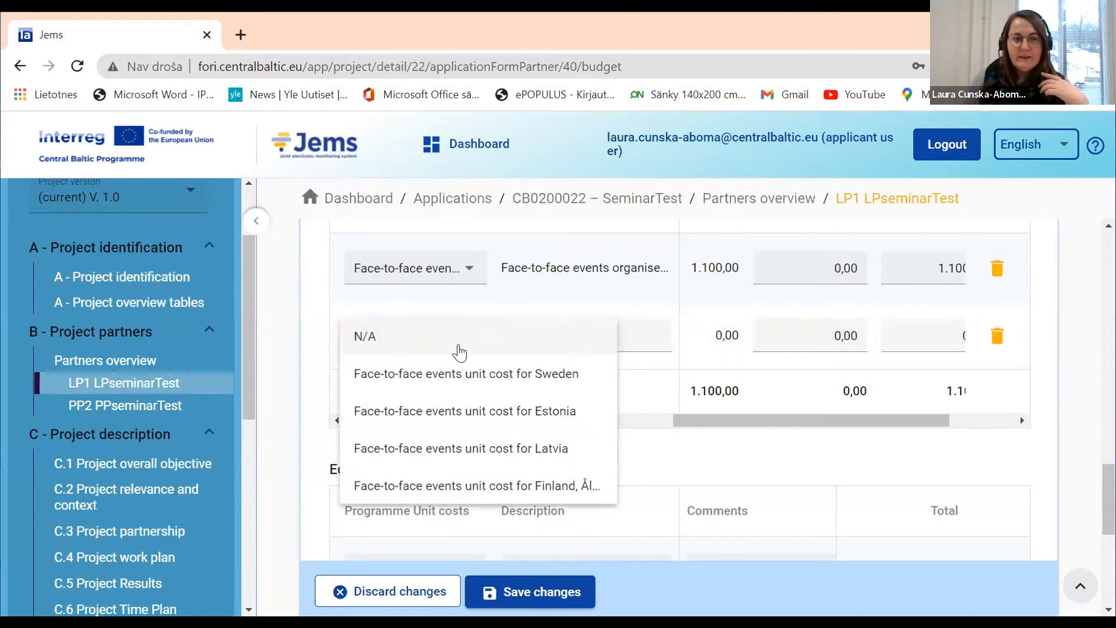
pyautogui.click(451, 347)
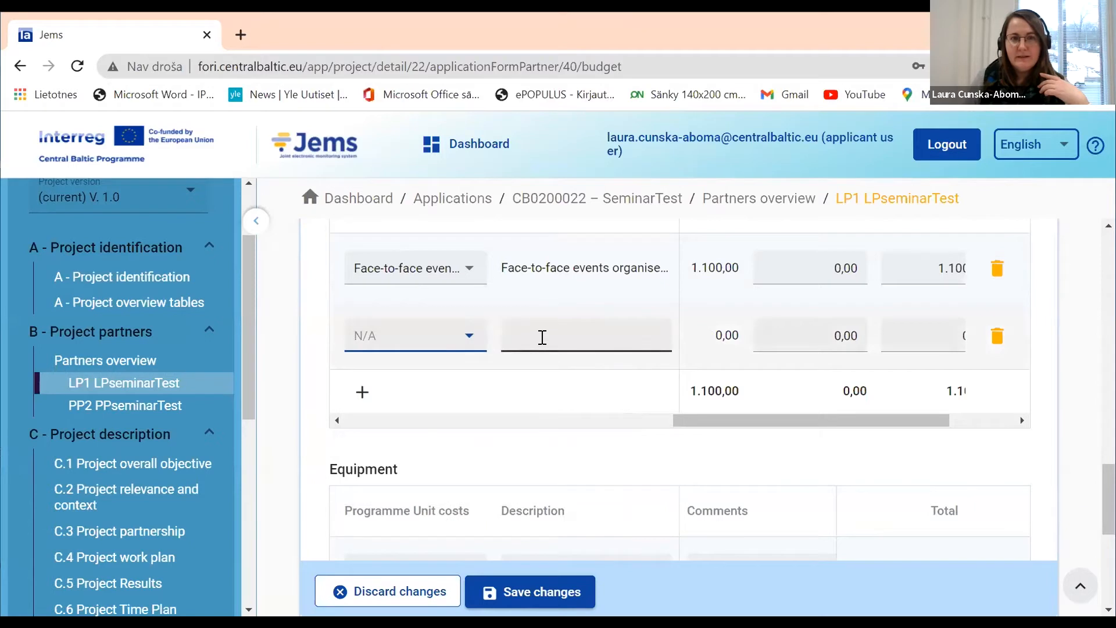
pyautogui.click(550, 339)
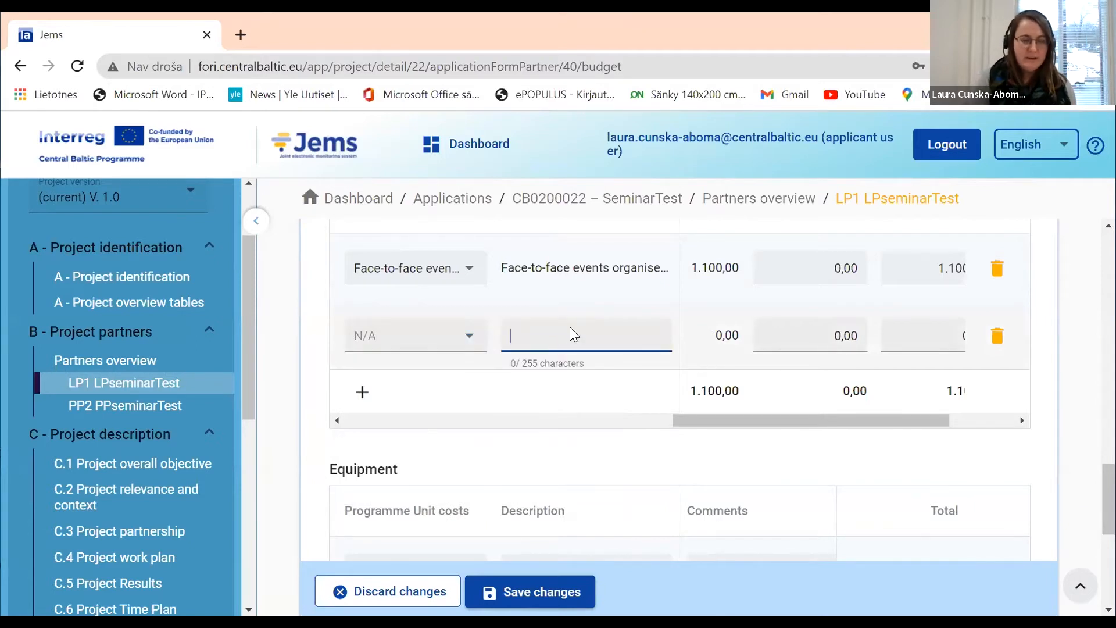
pyautogui.write('T')
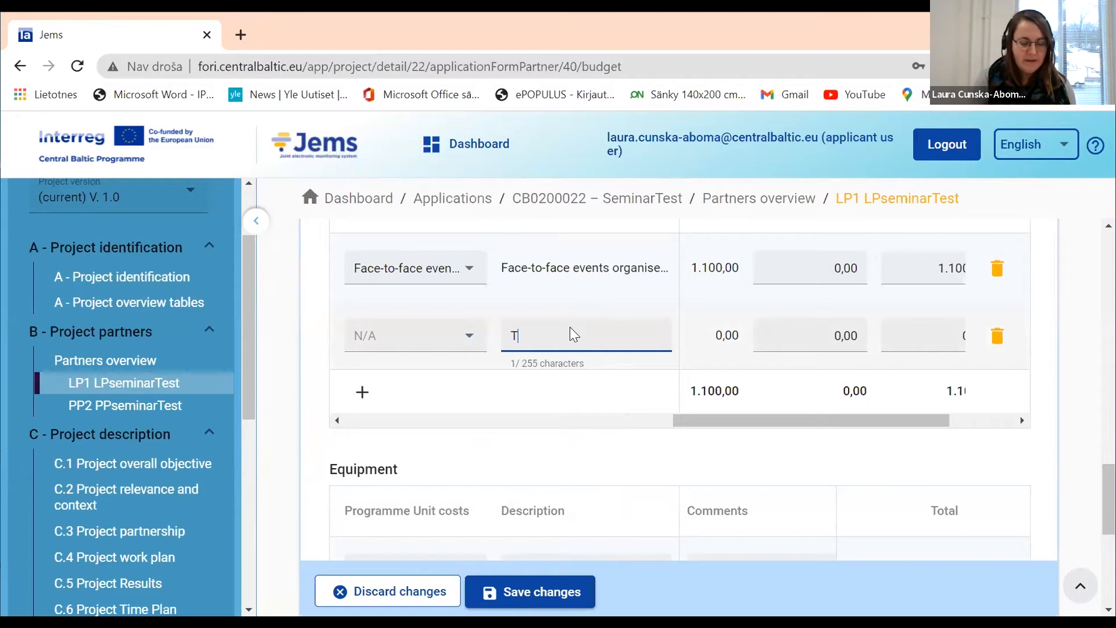
pyautogui.write('raining co')
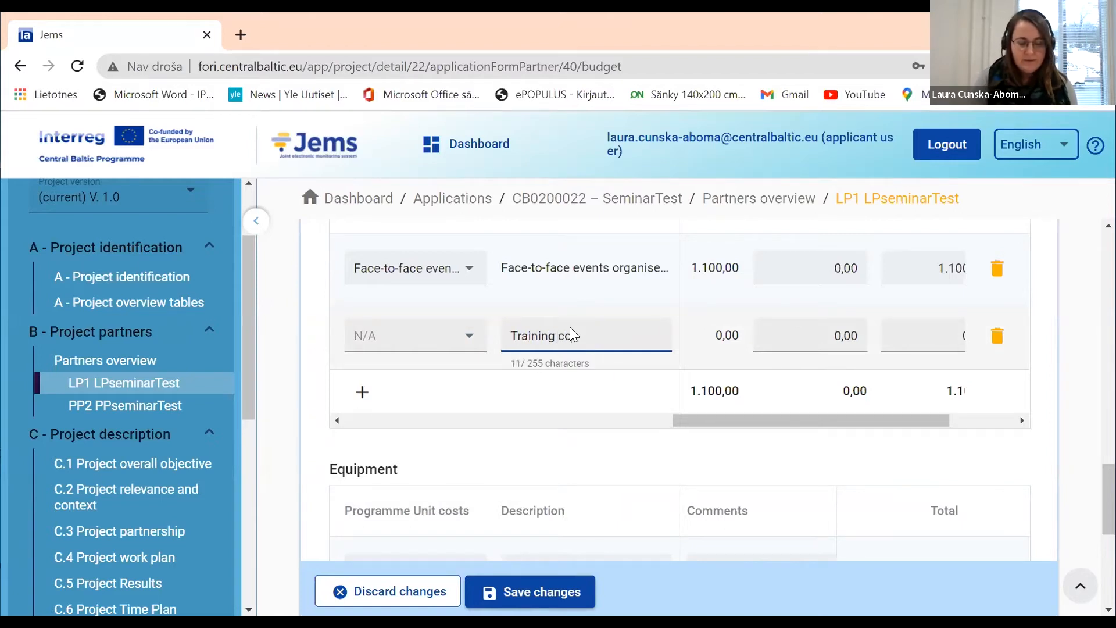
pyautogui.write('urse')
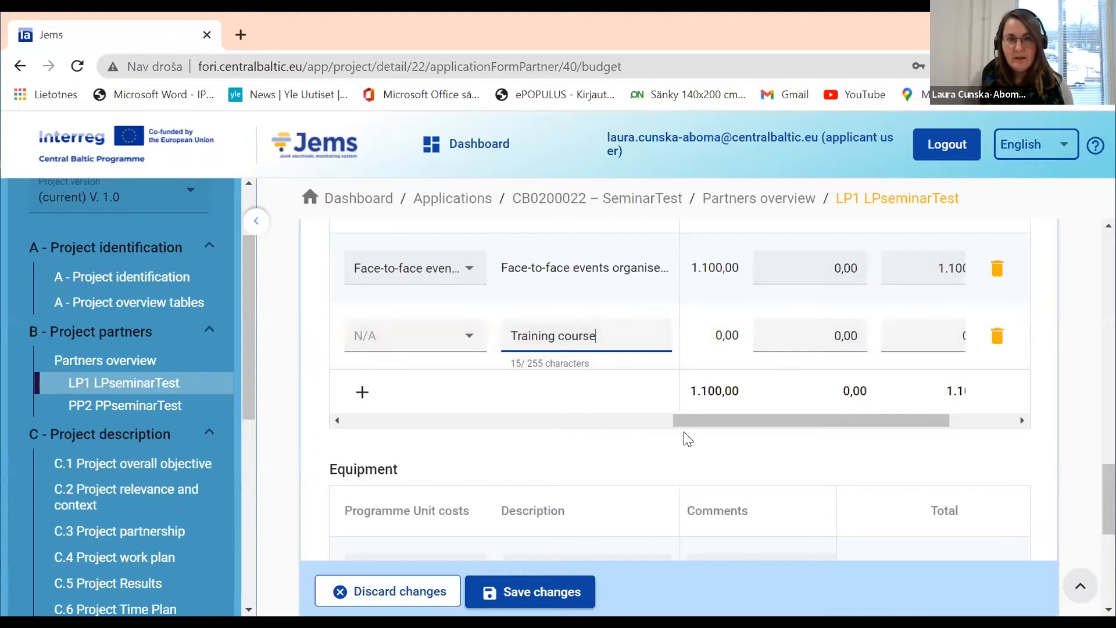
# - Enter "10" in the comments of the Training course item
pyautogui.moveTo(692, 422); pyautogui.dragTo(480, 429)
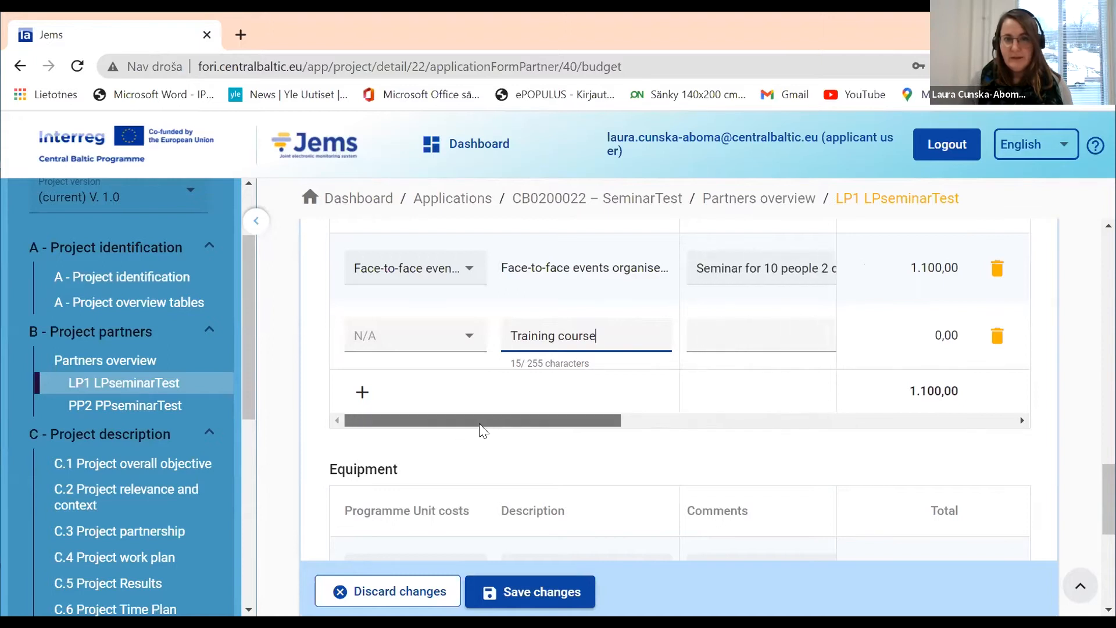
pyautogui.click(710, 335)
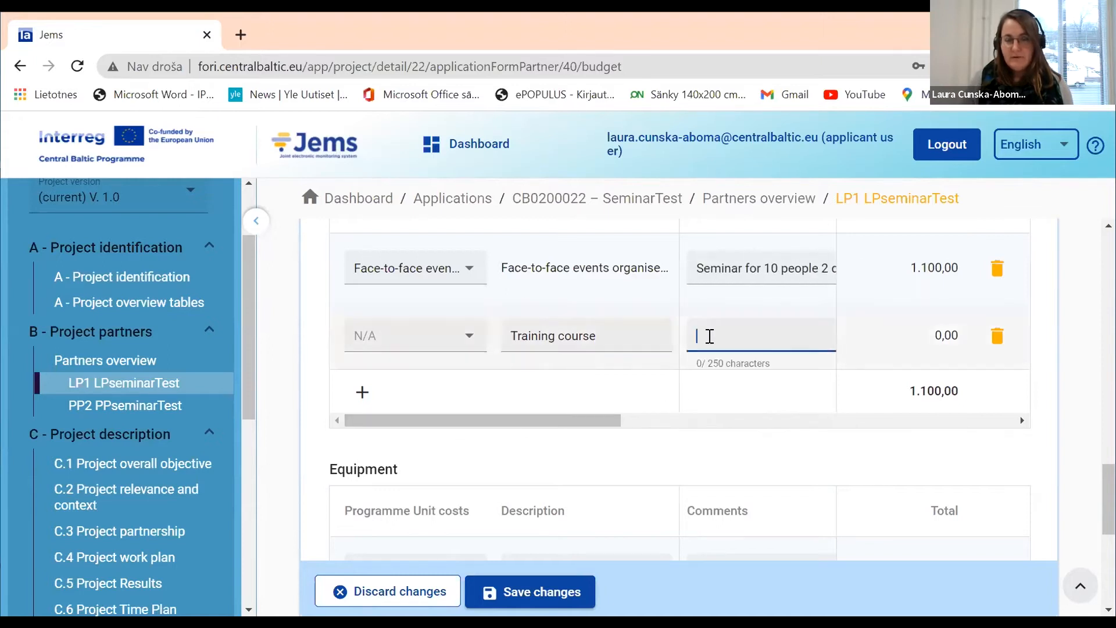
pyautogui.write('10')
# - Enter "bid of 3" as the award procedure of the Training course item
pyautogui.moveTo(590, 421); pyautogui.dragTo(612, 416)
pyautogui.click(728, 334)
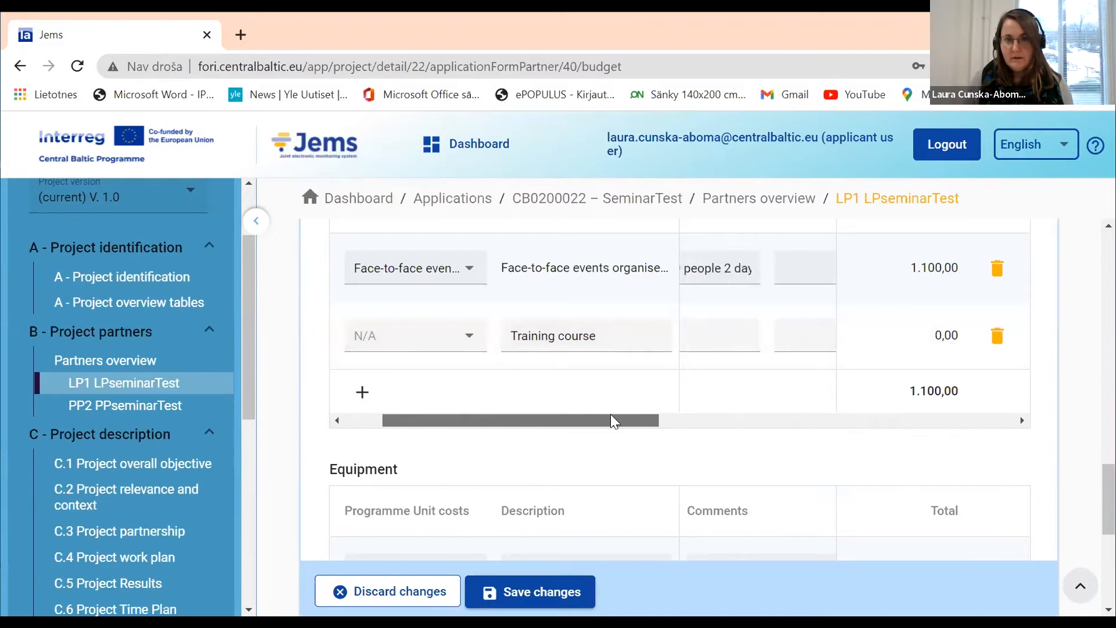
pyautogui.scroll(1, 641, 462)
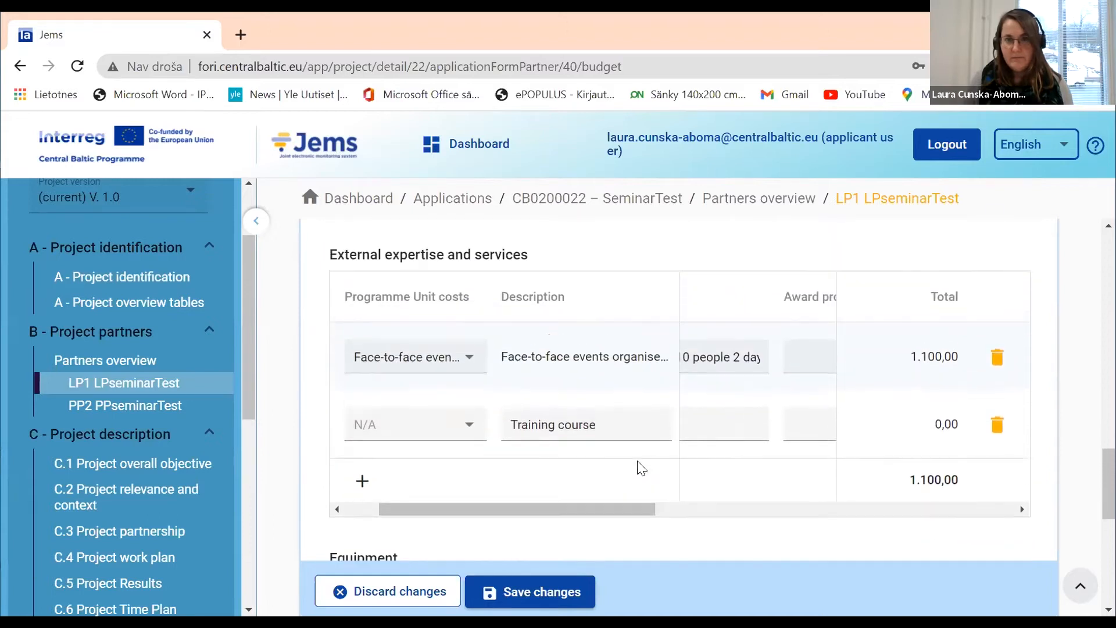
pyautogui.moveTo(638, 509); pyautogui.dragTo(662, 511)
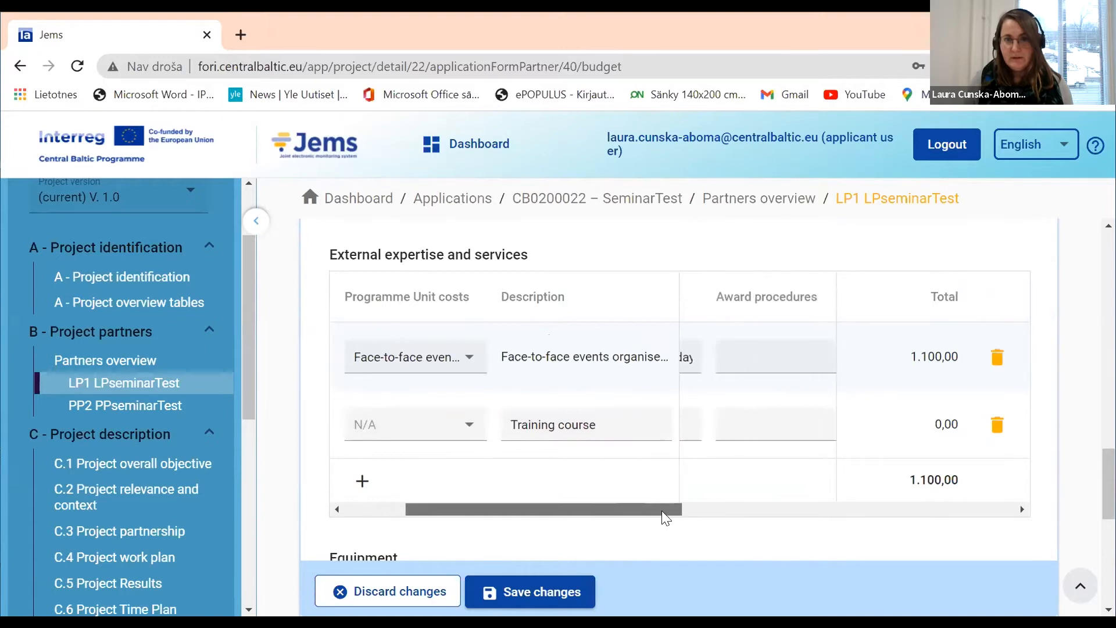
pyautogui.click(727, 428)
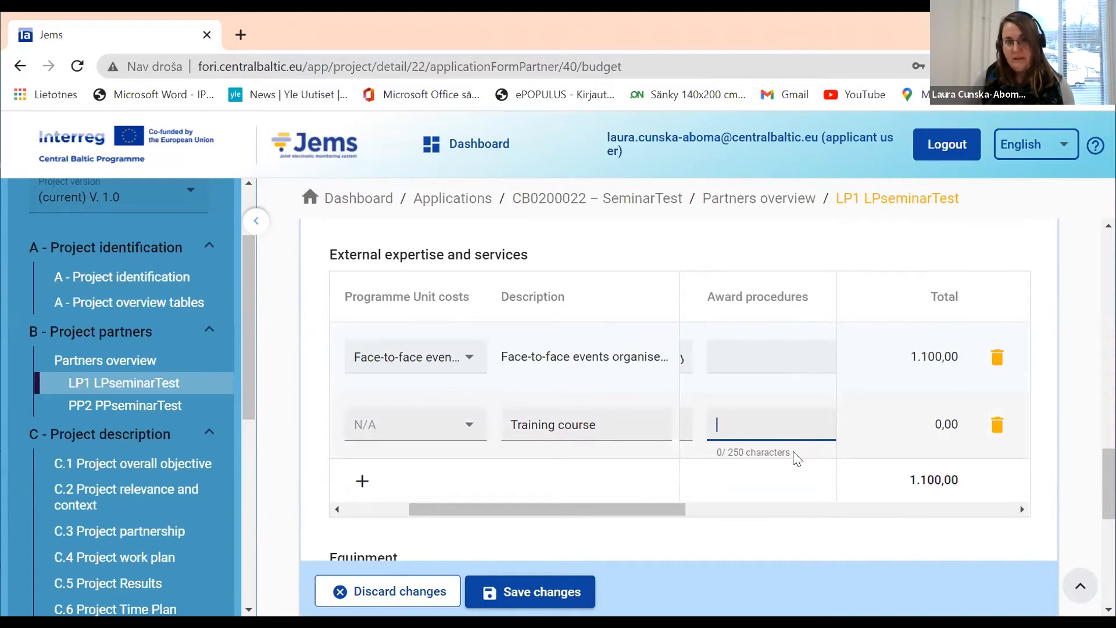
pyautogui.write('bi')
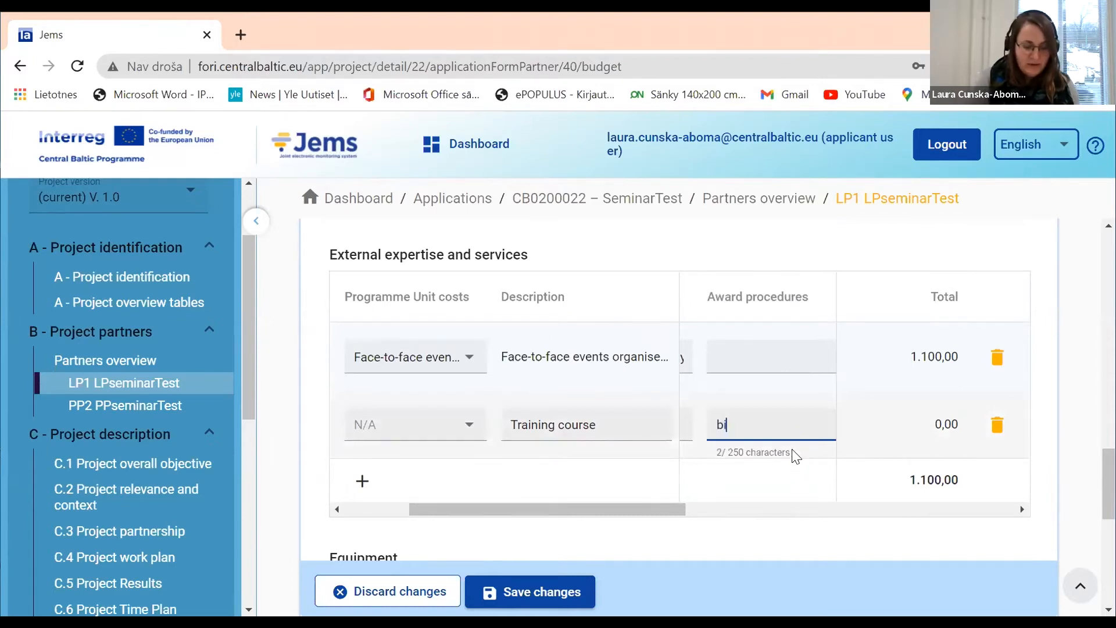
pyautogui.write('d of 3')
# - Enter a unit type for the Training course item and set its price per unit to 5.000,00
pyautogui.moveTo(666, 508); pyautogui.dragTo(736, 502)
pyautogui.click(724, 420)
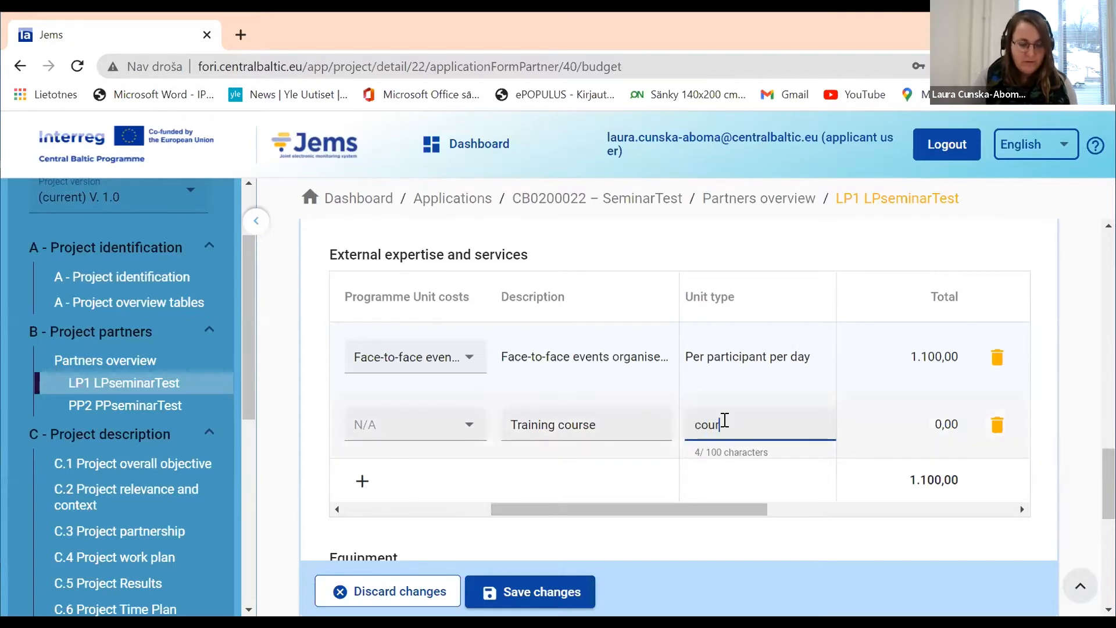
pyautogui.moveTo(723, 507); pyautogui.dragTo(817, 512)
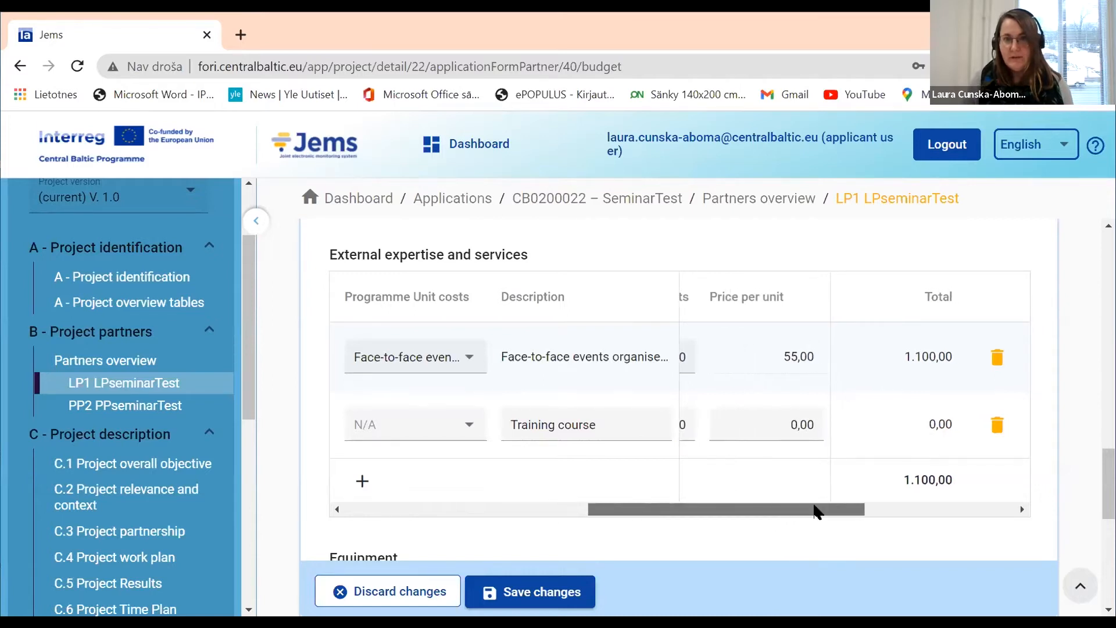
pyautogui.click(784, 427)
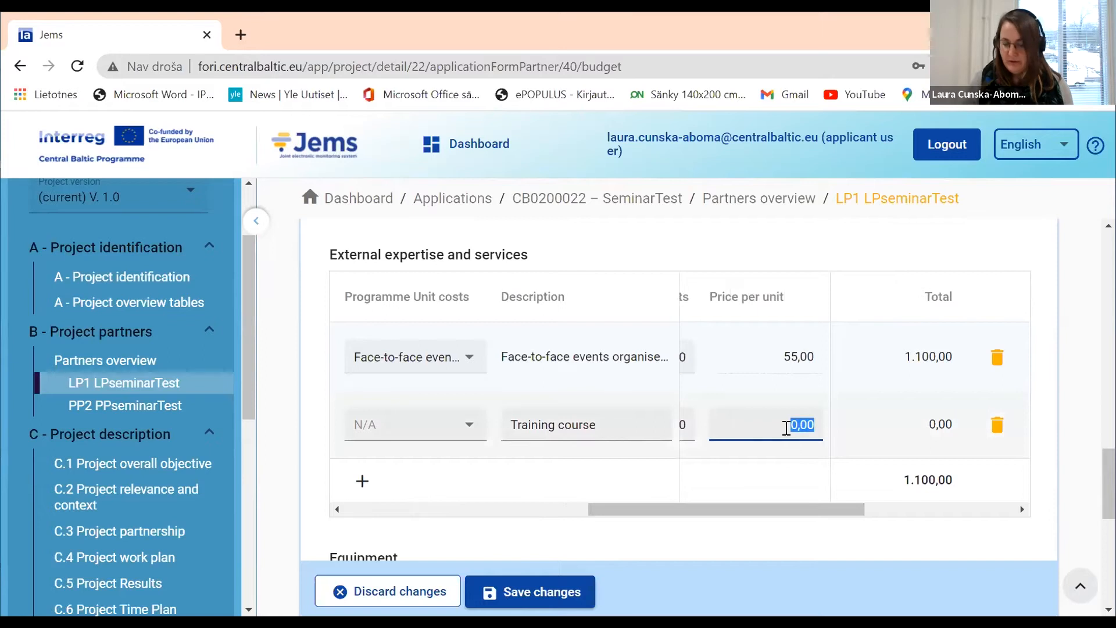
pyautogui.write('500')
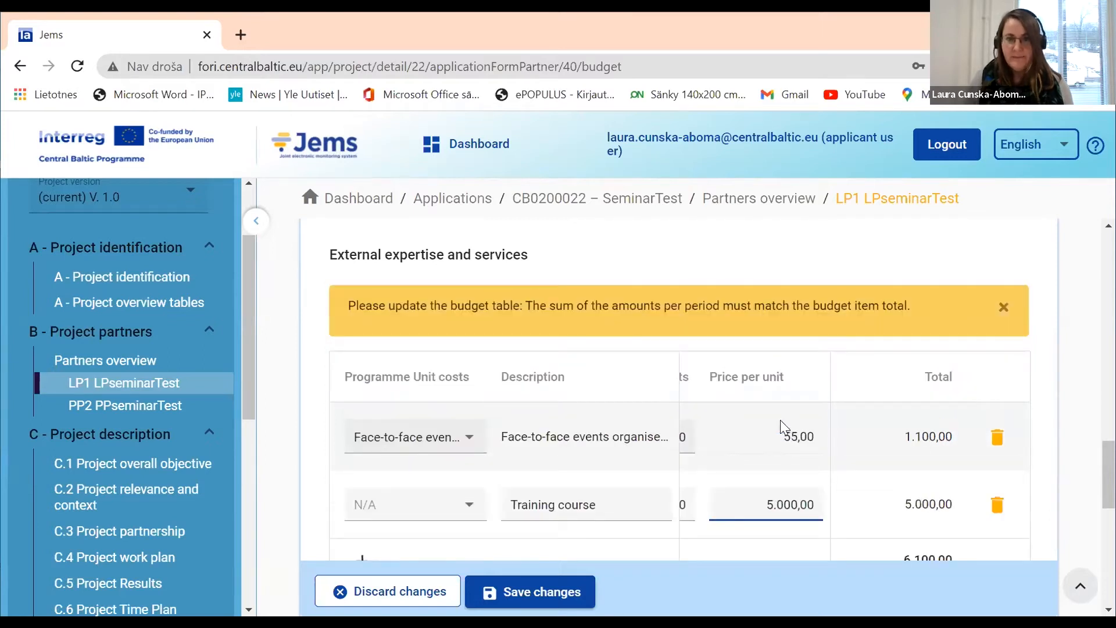
# - Allocate 5.000,00 of the Training course item to Period 1 and check the gap for the item
pyautogui.scroll(-2, 680, 508)
pyautogui.moveTo(684, 501); pyautogui.dragTo(787, 513)
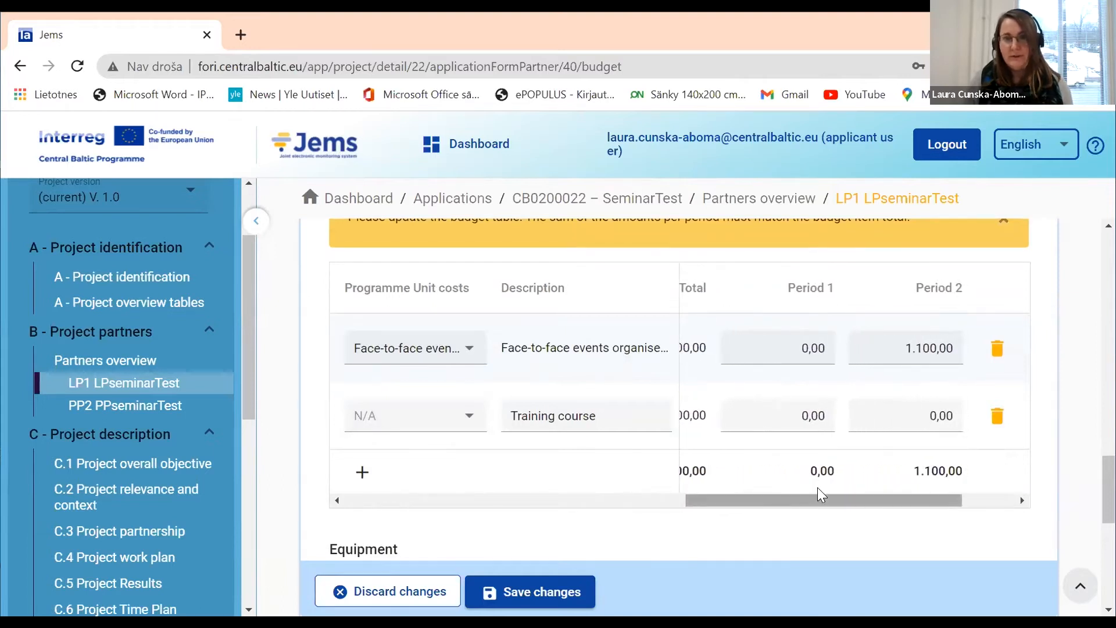
pyautogui.click(804, 419)
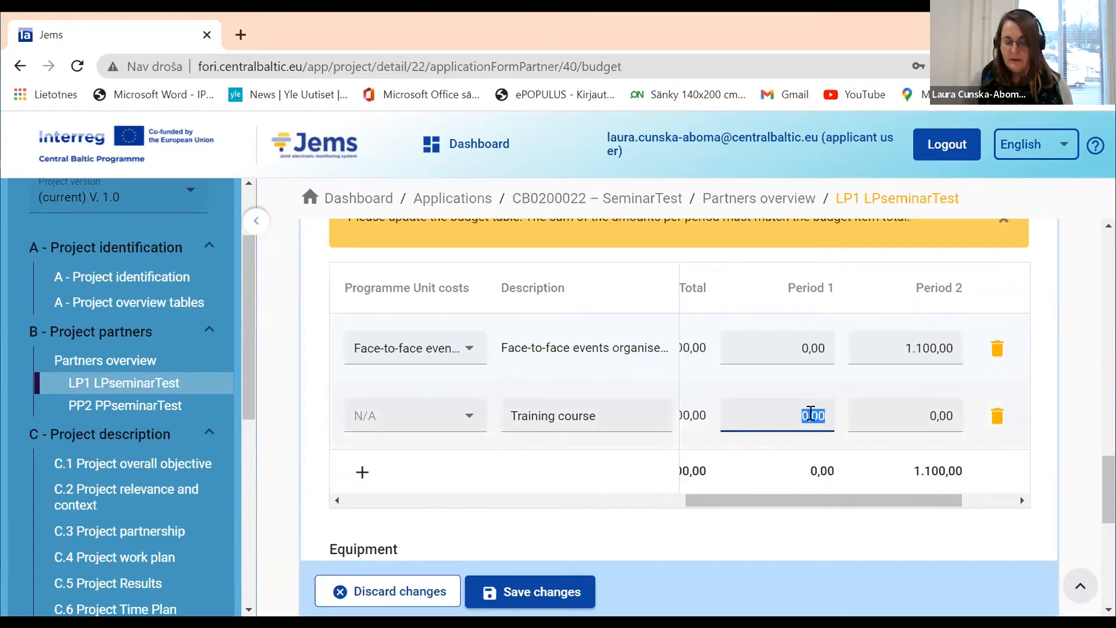
pyautogui.write('5.00')
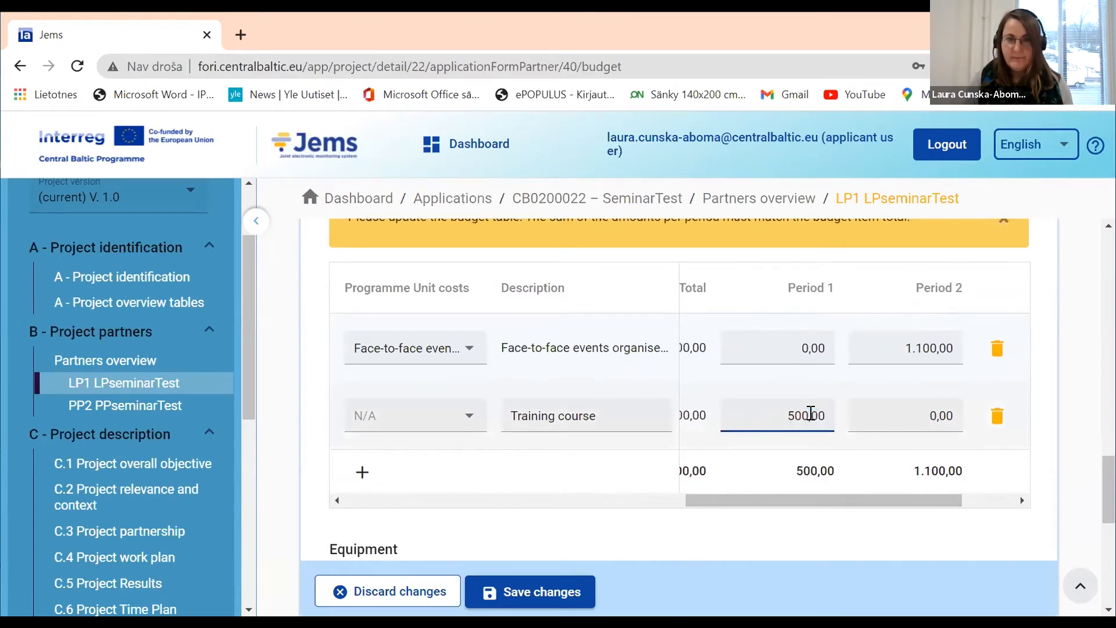
pyautogui.write('0')
pyautogui.moveTo(748, 502); pyautogui.dragTo(862, 492)
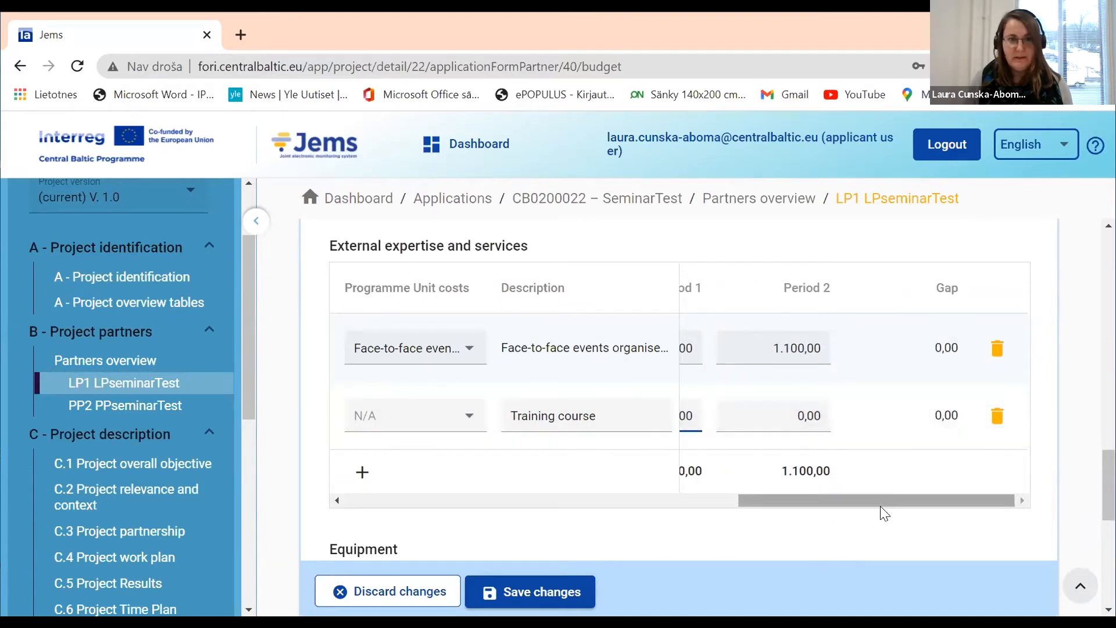
pyautogui.moveTo(878, 500); pyautogui.dragTo(506, 501)
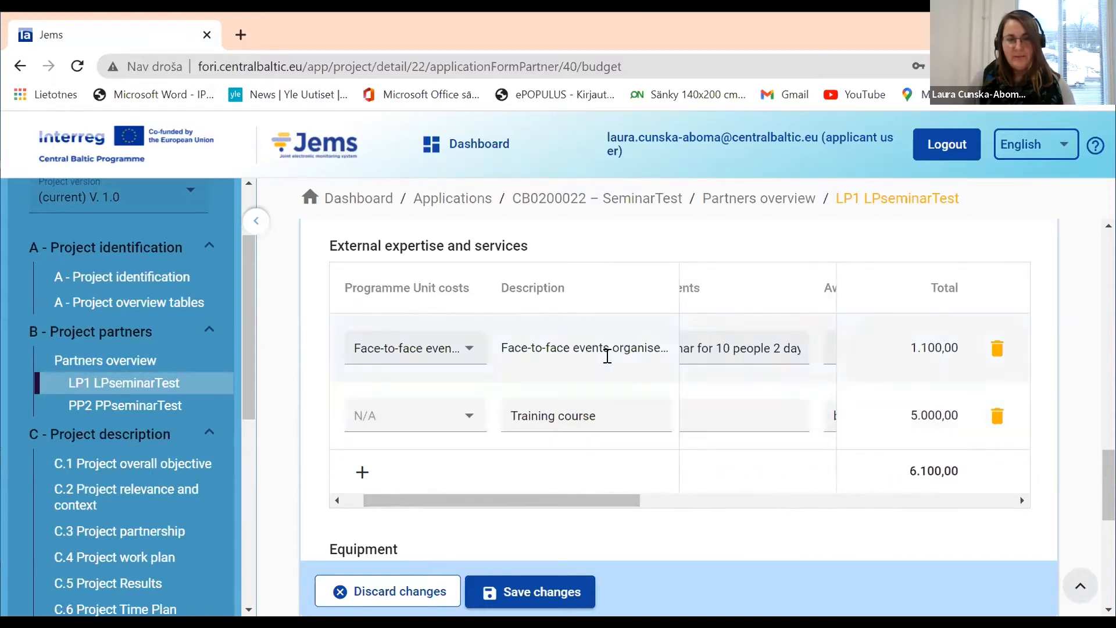
# - Save the external expertise and services entries of the partner budget
pyautogui.scroll(-2, 599, 454)
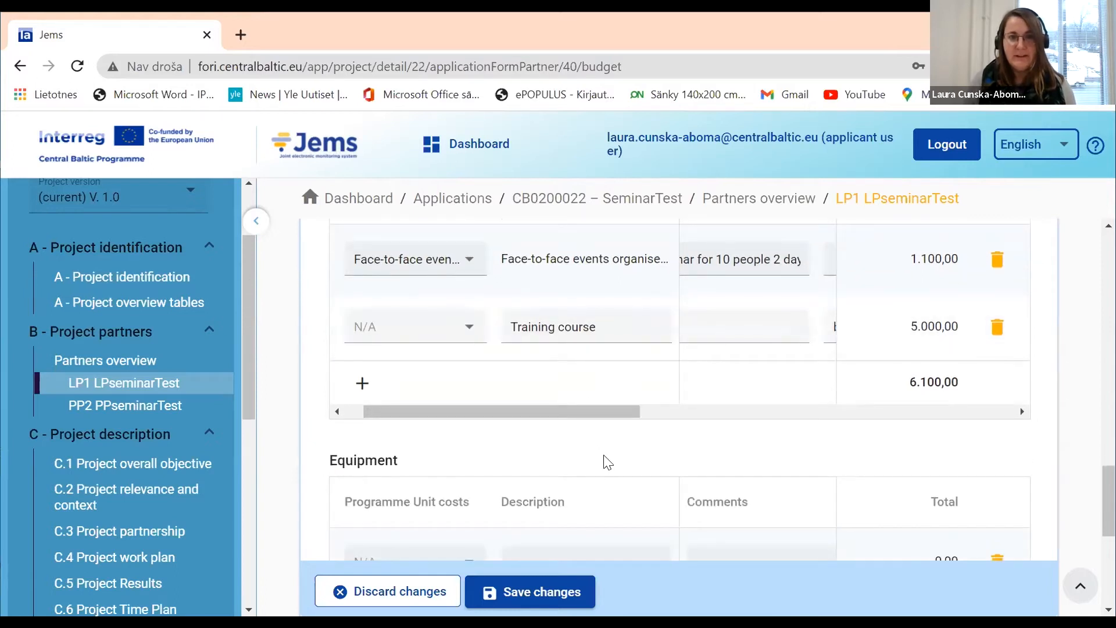
pyautogui.scroll(-2, 617, 452)
pyautogui.scroll(-2, 618, 449)
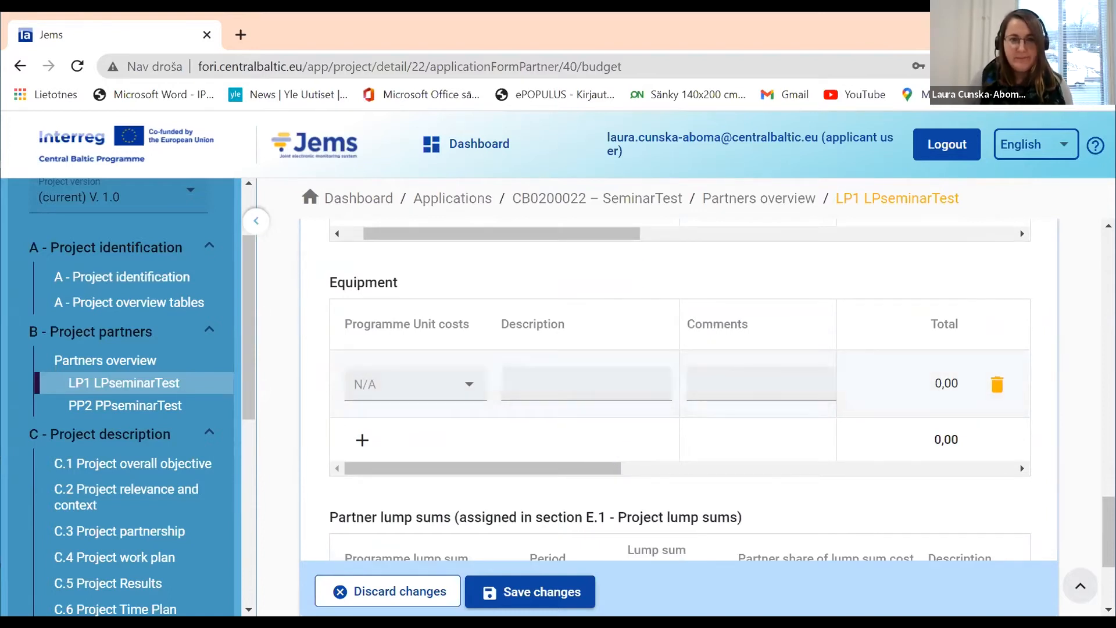
pyautogui.click(533, 596)
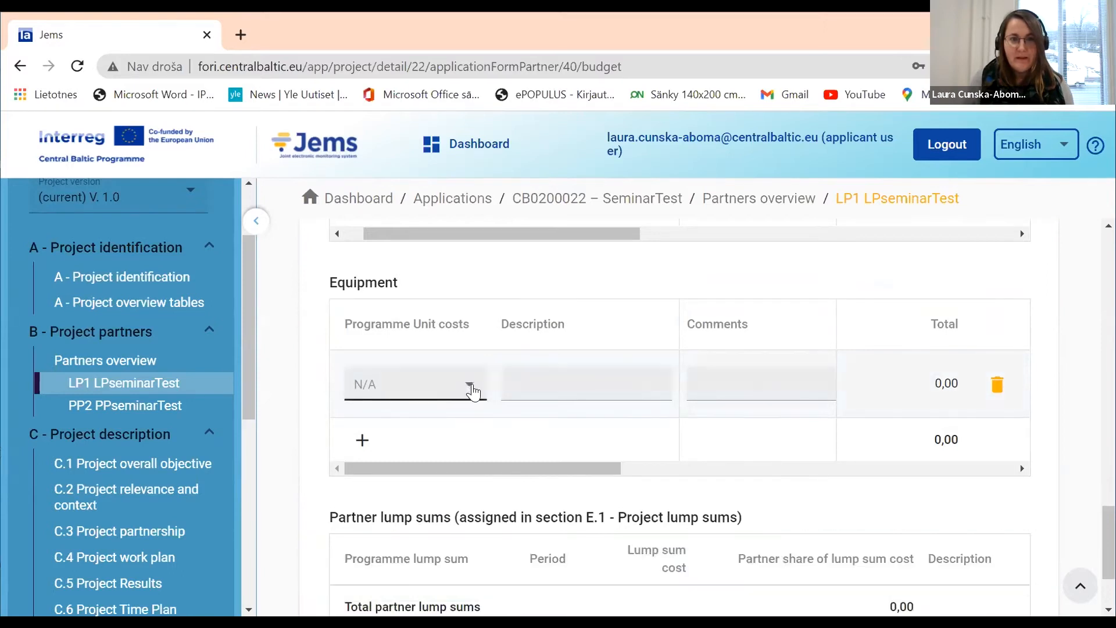
# - Assign the Project management equipment unit cost to the first item in the Equipment table
pyautogui.click(473, 391)
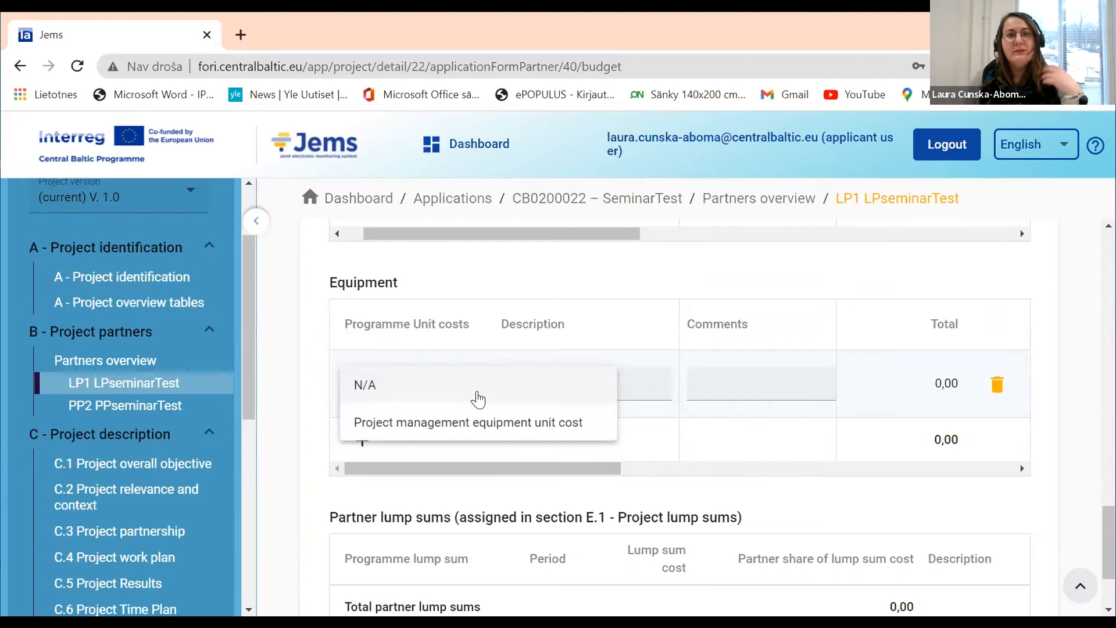
pyautogui.click(480, 423)
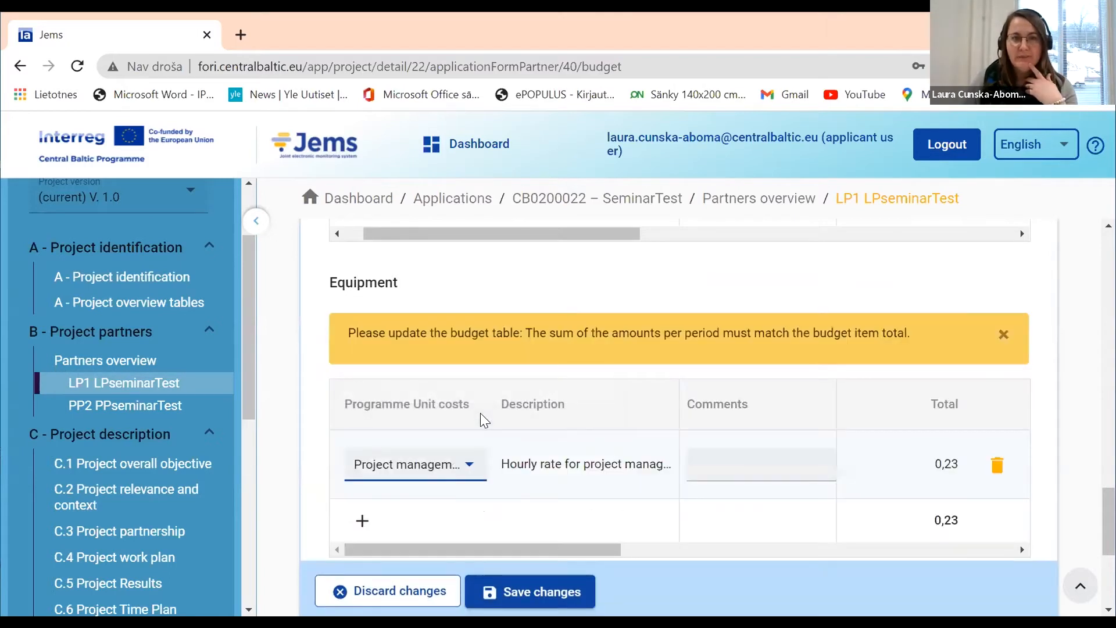
pyautogui.moveTo(555, 547); pyautogui.dragTo(522, 546)
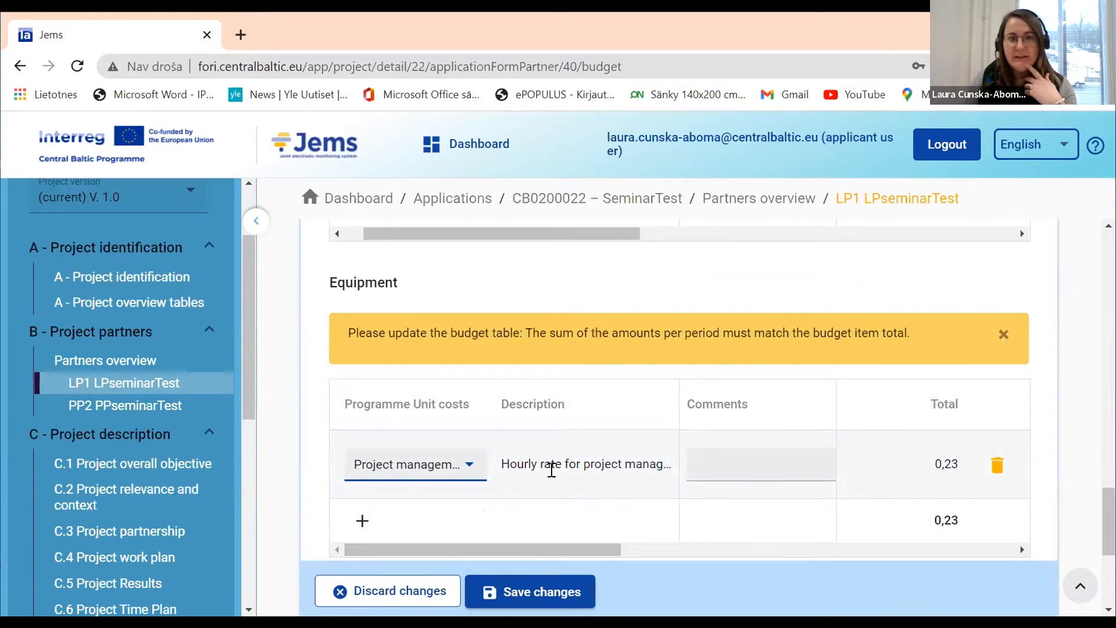
# - Look up the numbers of units under Staff costs and set the equipment item's number of units to 2.580,00
pyautogui.moveTo(591, 548); pyautogui.dragTo(789, 547)
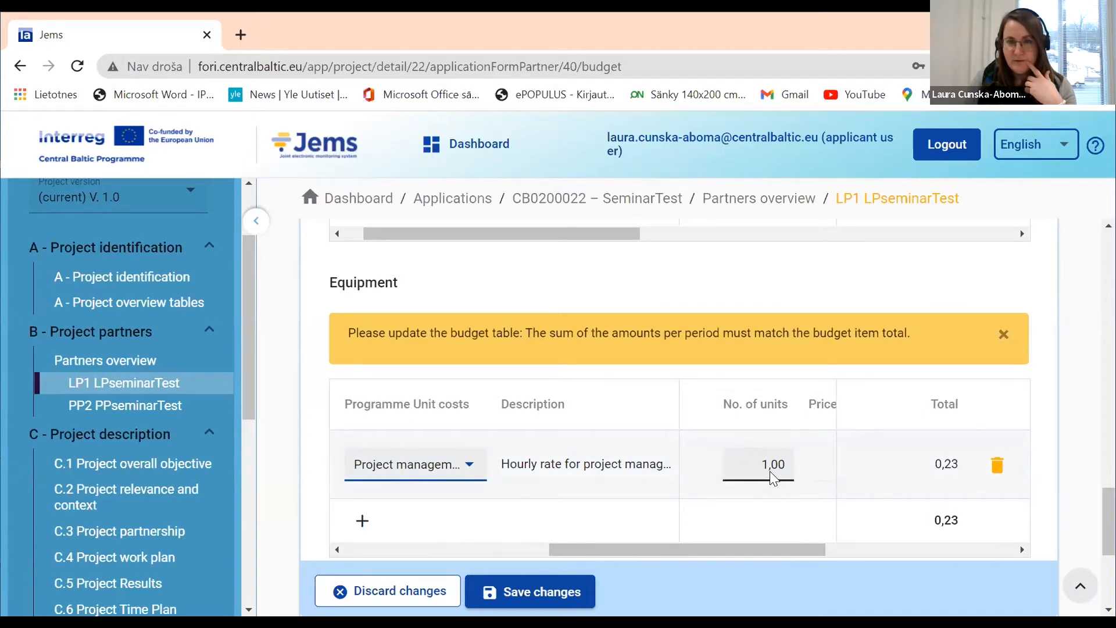
pyautogui.scroll(6, 770, 469)
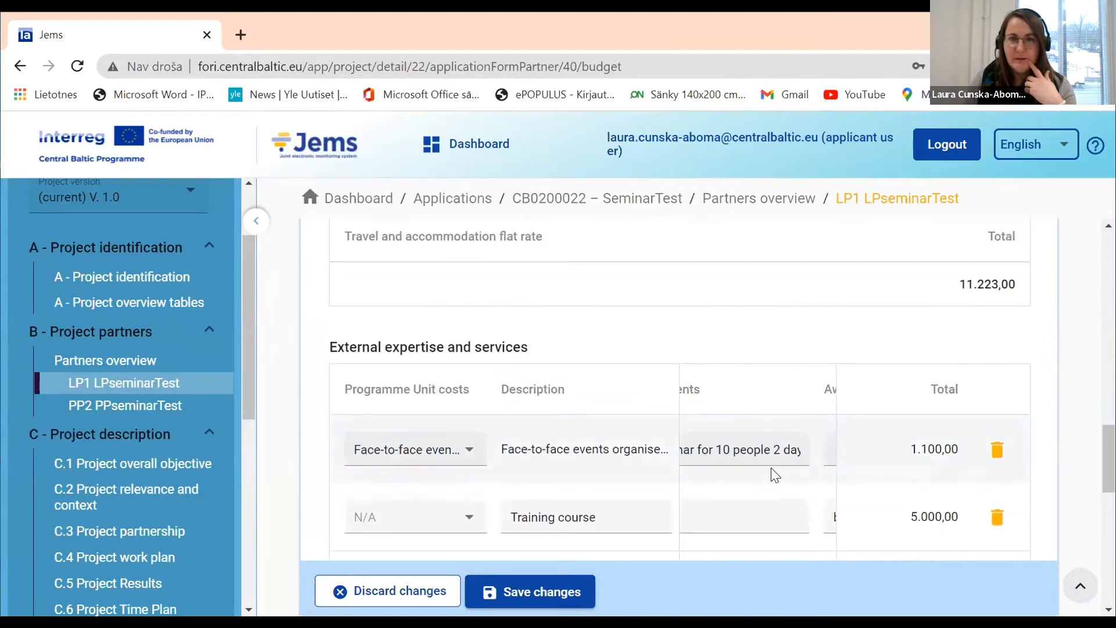
pyautogui.scroll(8, 772, 469)
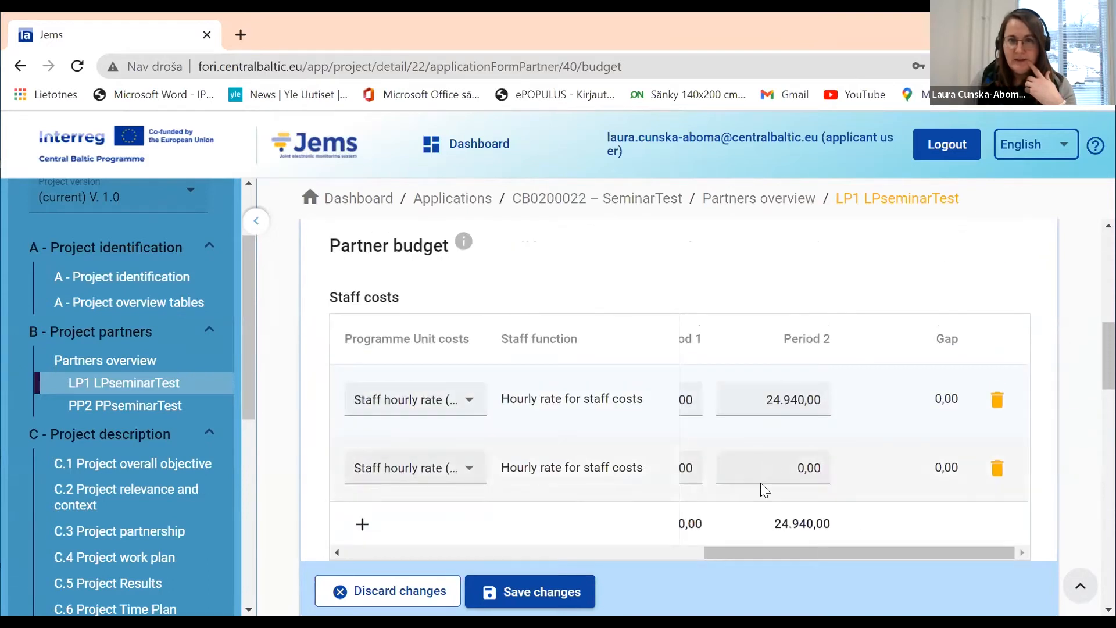
pyautogui.scroll(-2, 762, 533)
pyautogui.moveTo(773, 468); pyautogui.dragTo(561, 470)
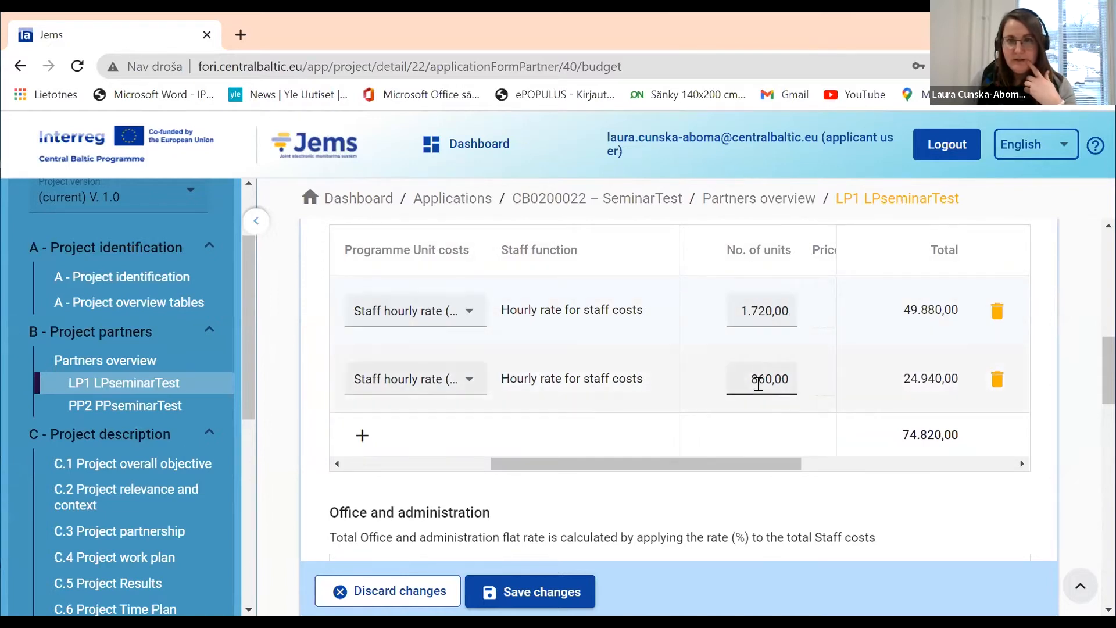
pyautogui.scroll(-9, 722, 459)
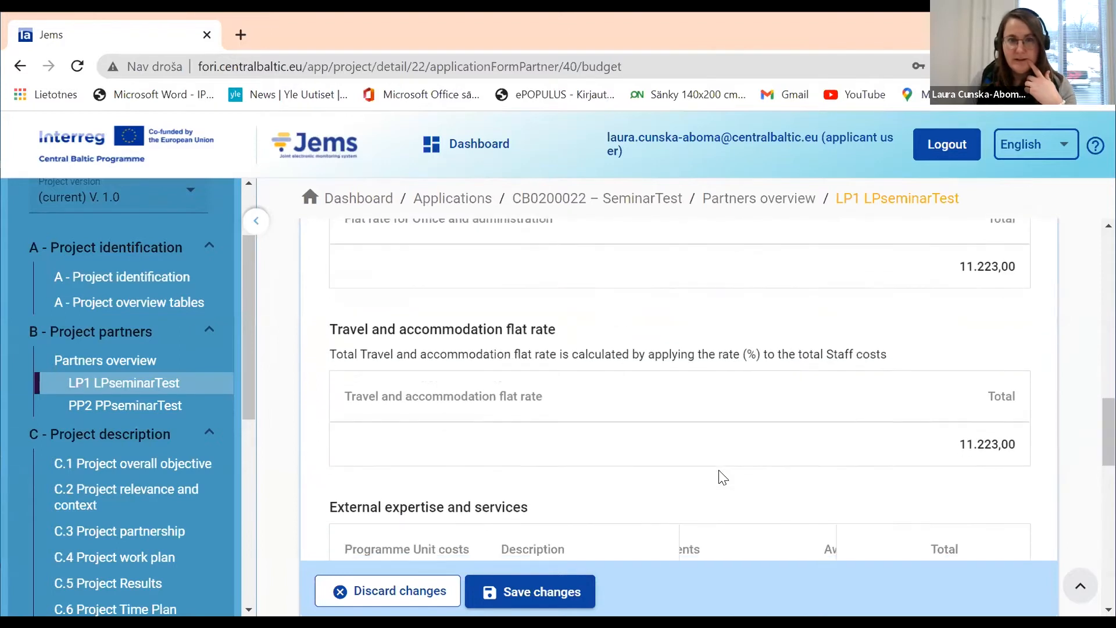
pyautogui.scroll(-5, 721, 477)
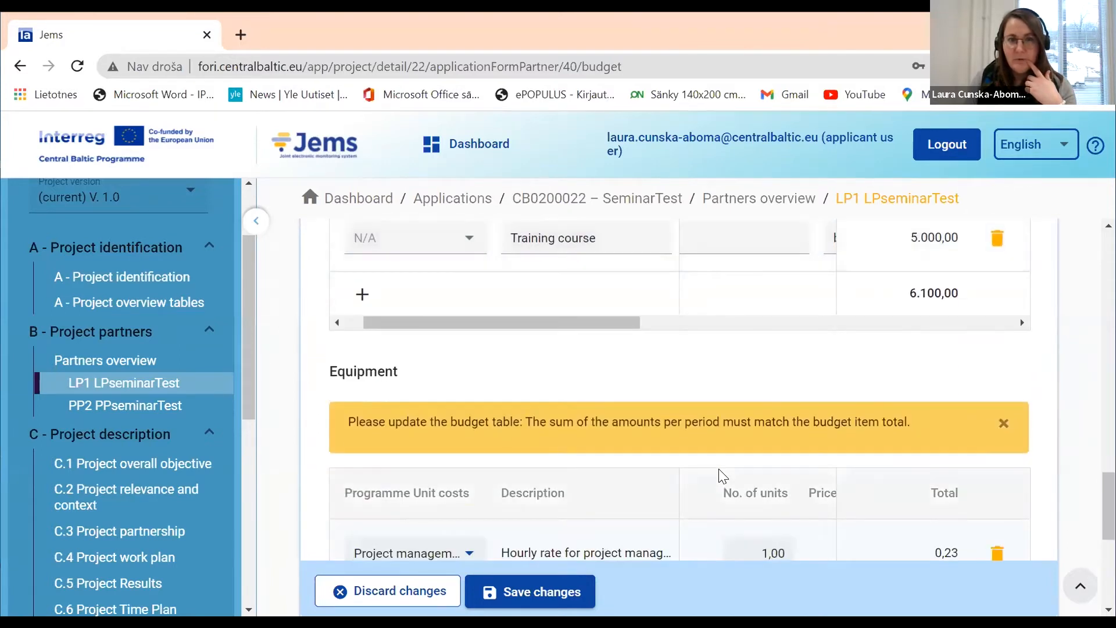
pyautogui.scroll(-3, 721, 475)
pyautogui.doubleClick(762, 376)
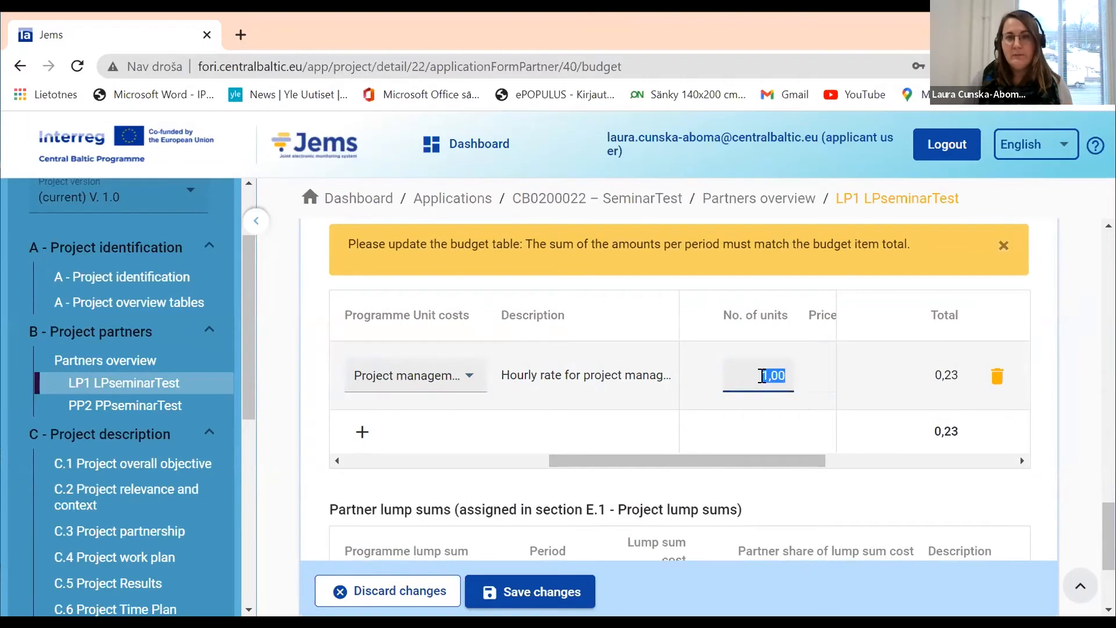
pyautogui.write('2.5')
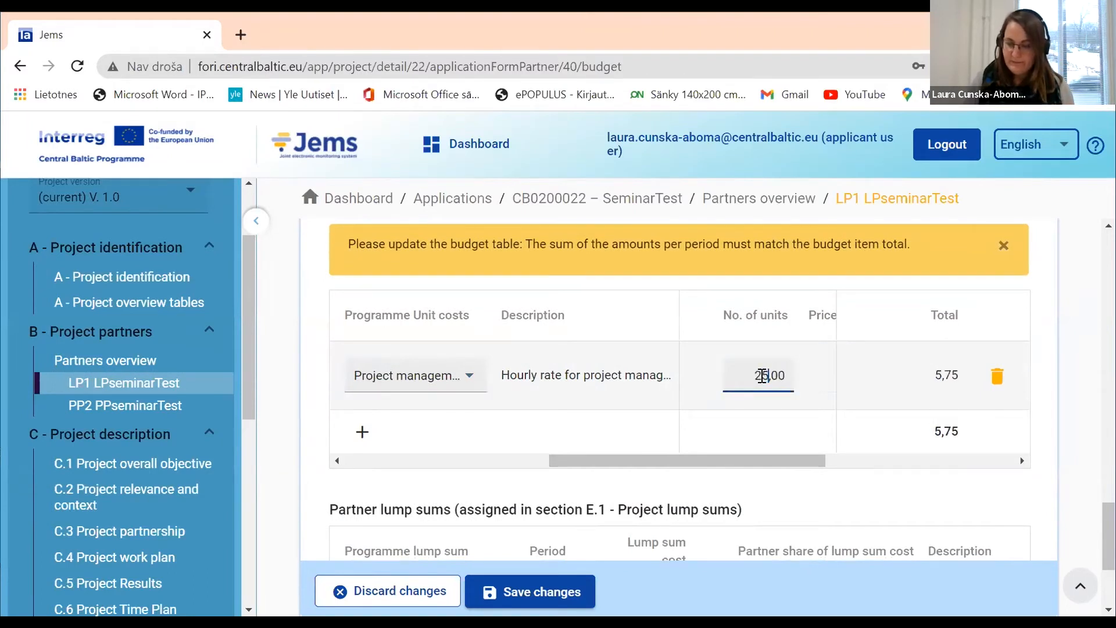
pyautogui.write('80')
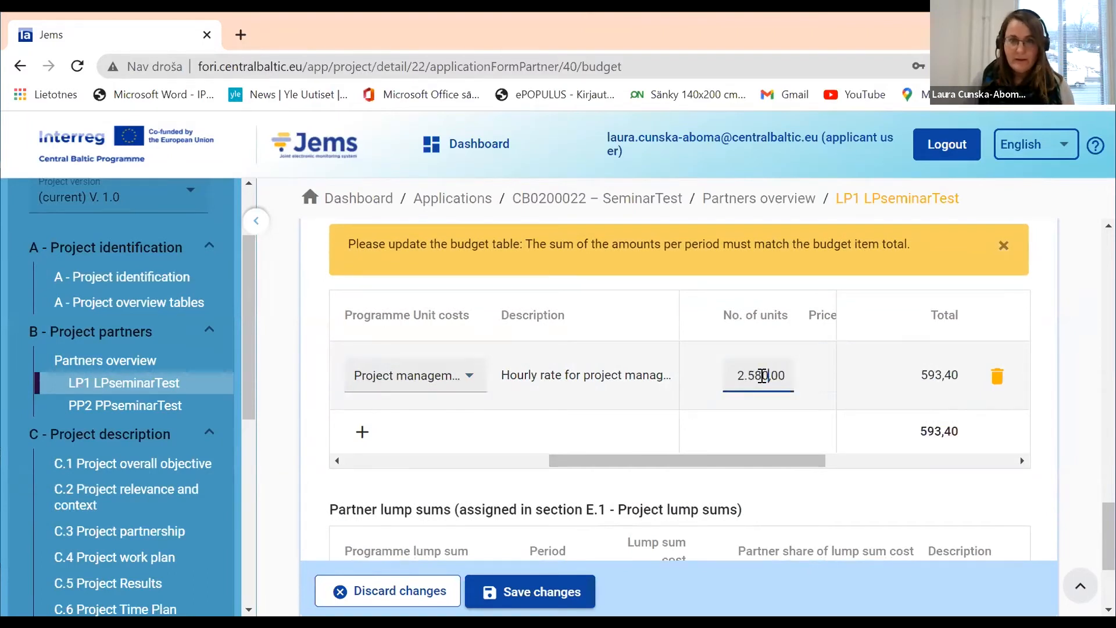
# - Enter 29.607,00 as the Period 1 amount of the project management equipment item
pyautogui.moveTo(765, 461); pyautogui.dragTo(838, 464)
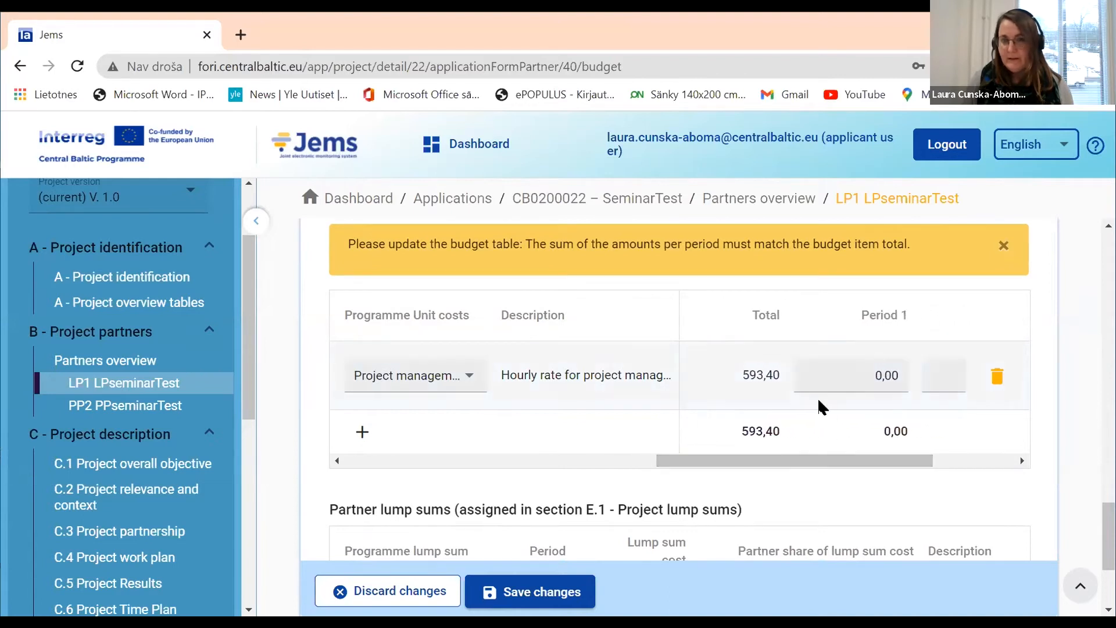
pyautogui.moveTo(854, 465); pyautogui.dragTo(869, 460)
pyautogui.click(841, 376)
pyautogui.write('29.6')
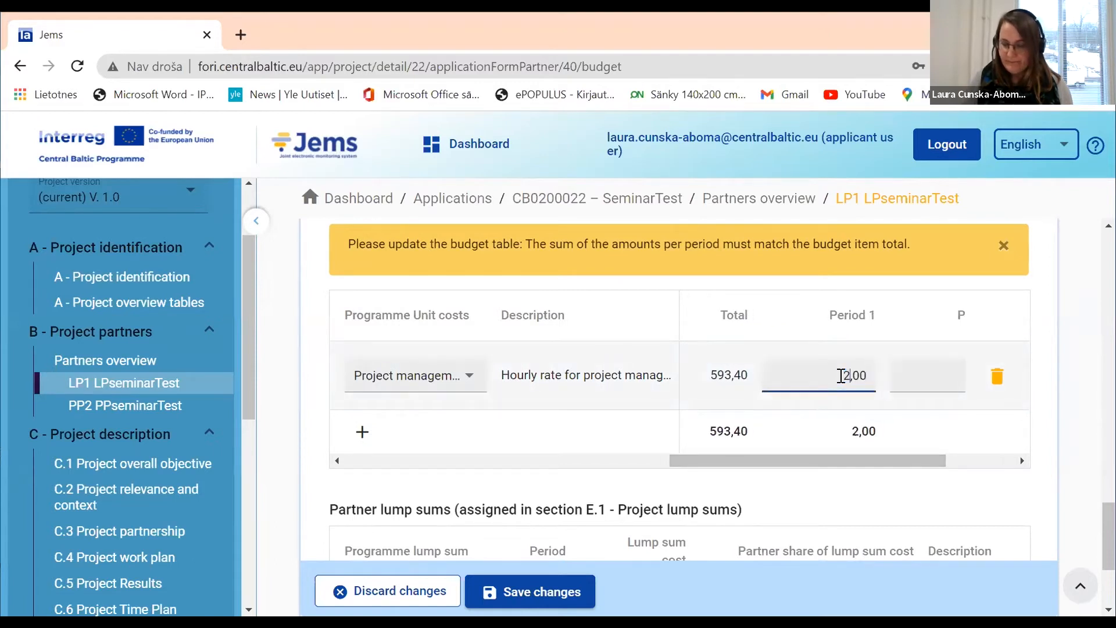
pyautogui.write('07')
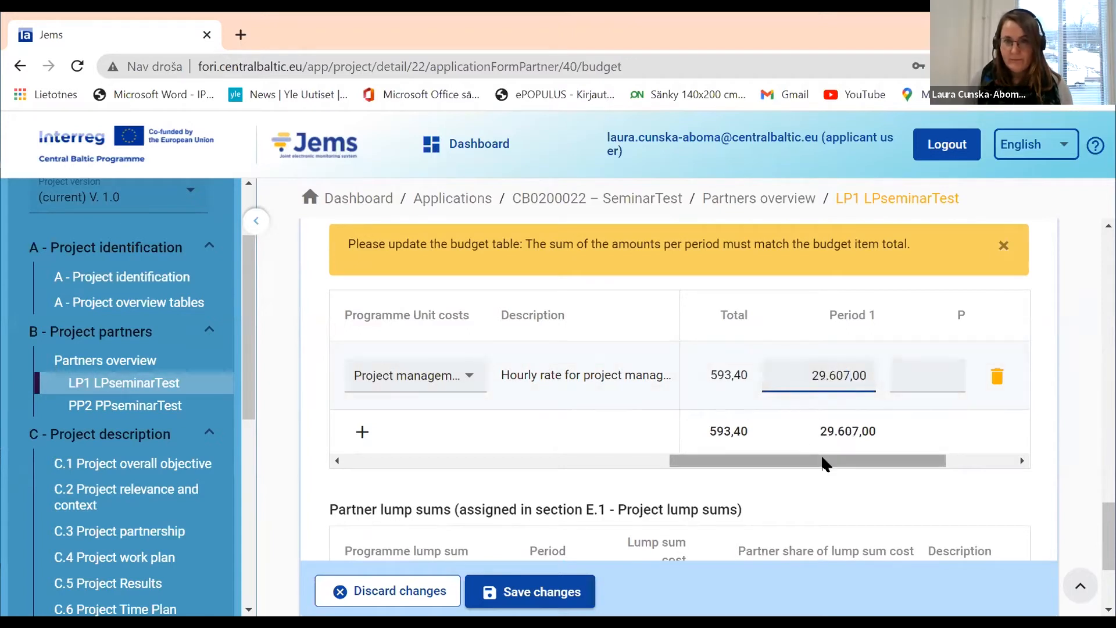
# - Allocate 296,70 of the project management equipment item to Period 2
pyautogui.moveTo(822, 462); pyautogui.dragTo(878, 469)
pyautogui.click(844, 372)
pyautogui.write('296,7')
# - Correct the Period 1 amount of the project management equipment item to 296,70 and check the item's gap
pyautogui.moveTo(878, 464); pyautogui.dragTo(852, 461)
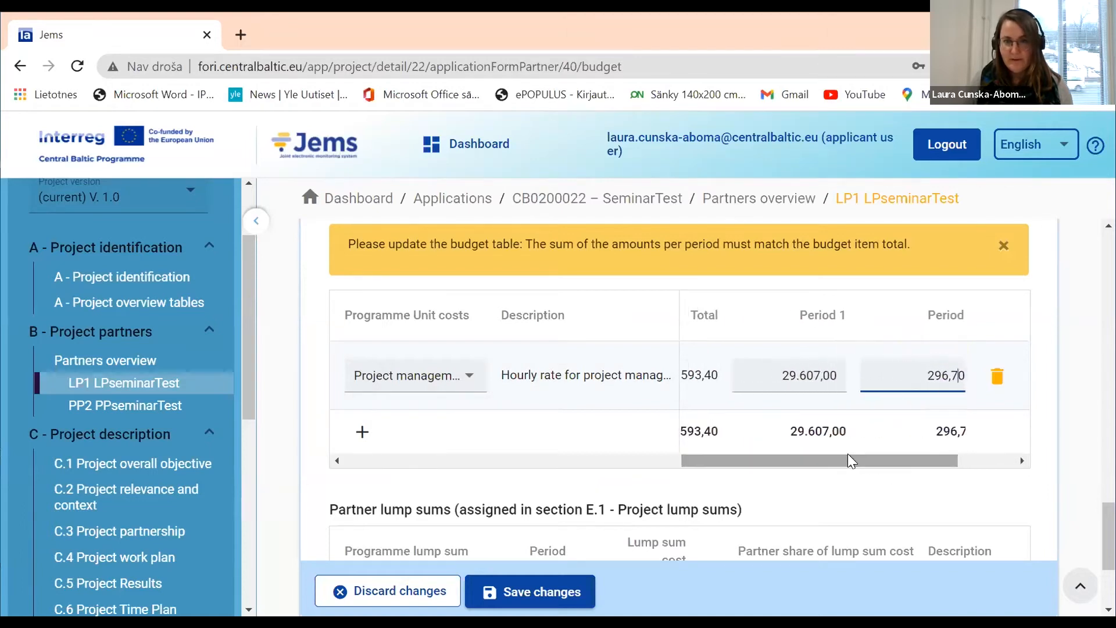
pyautogui.doubleClick(814, 377)
pyautogui.click(815, 376)
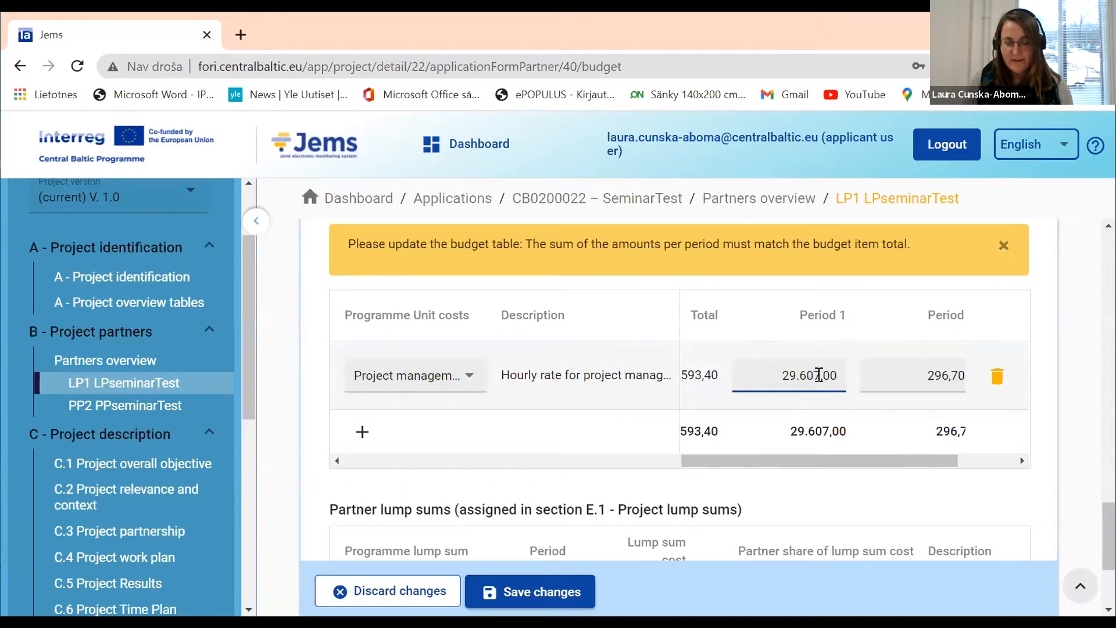
pyautogui.press('BackSpace')
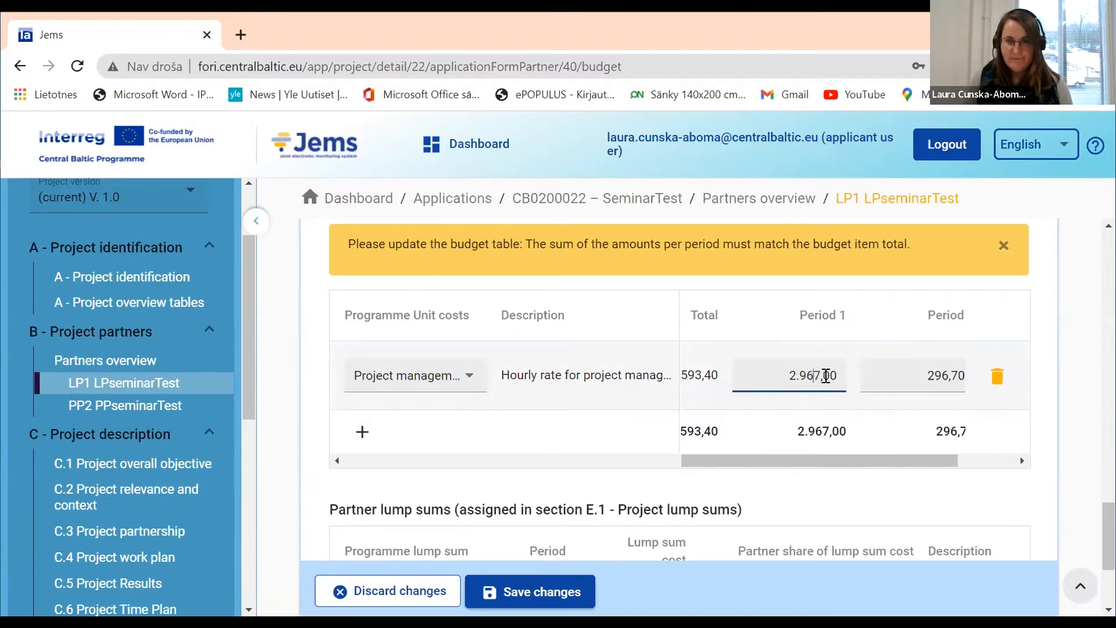
pyautogui.moveTo(837, 375); pyautogui.dragTo(782, 369)
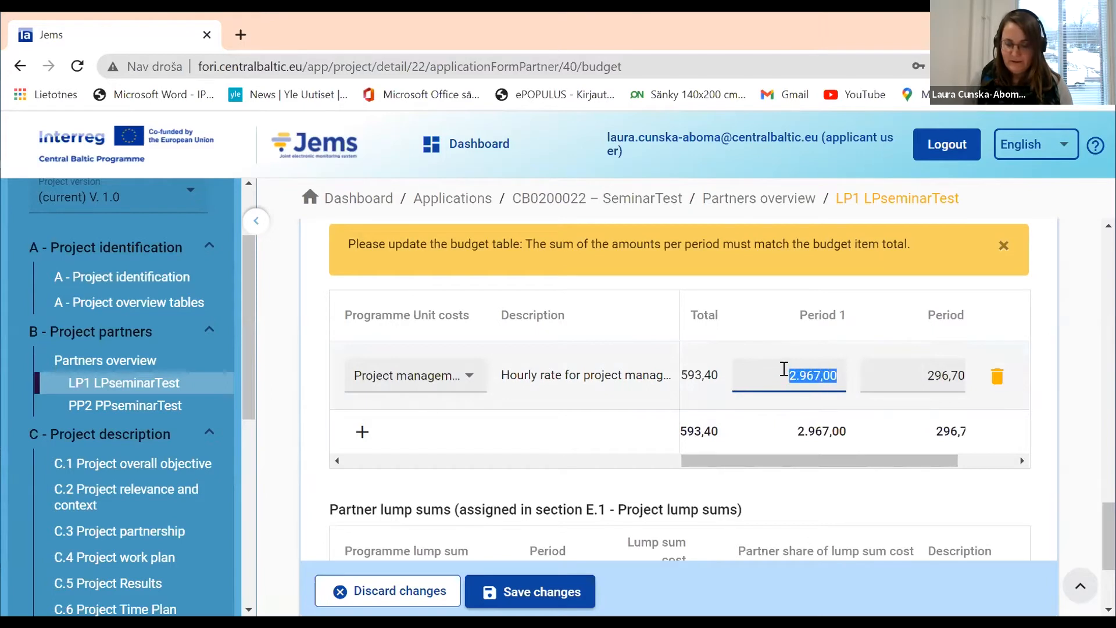
pyautogui.press('BackSpace')
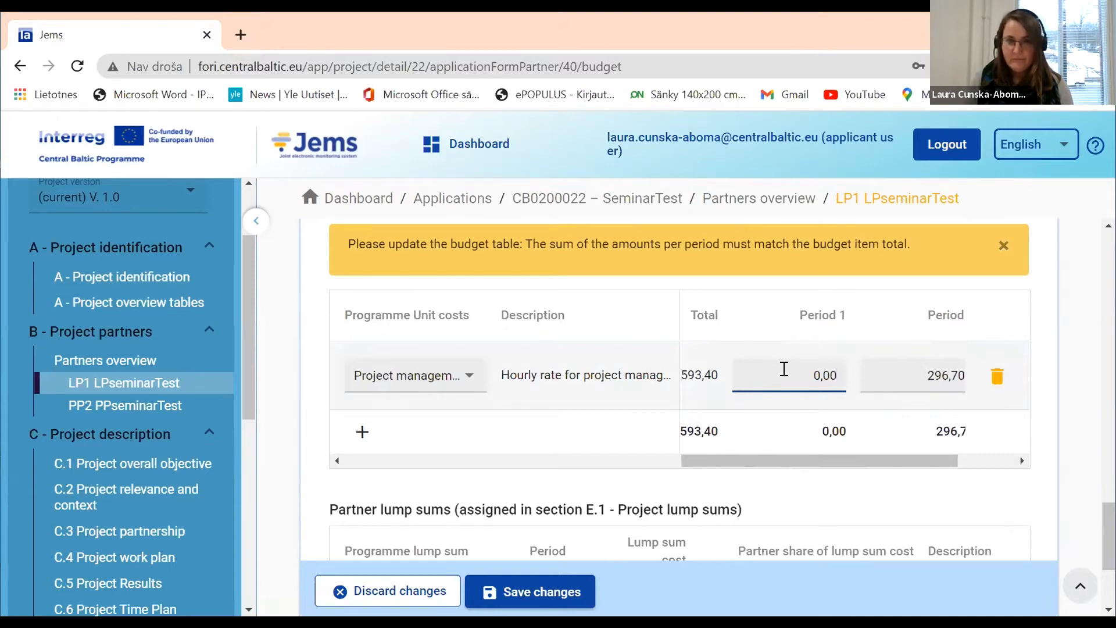
pyautogui.doubleClick(833, 375)
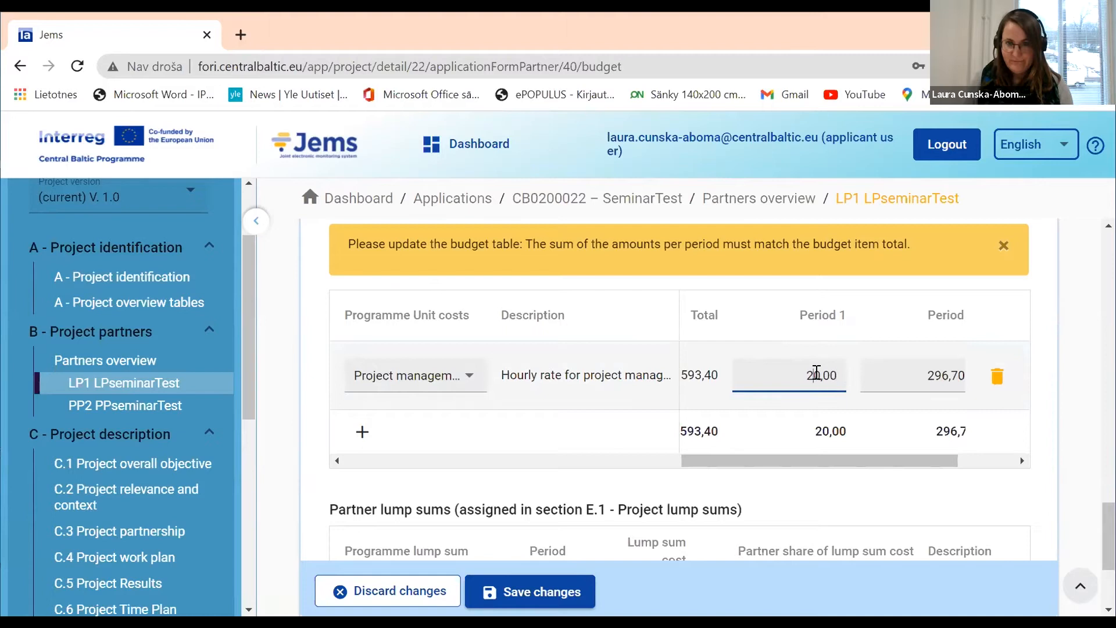
pyautogui.write('20')
pyautogui.press('BackSpace')
pyautogui.write('96,')
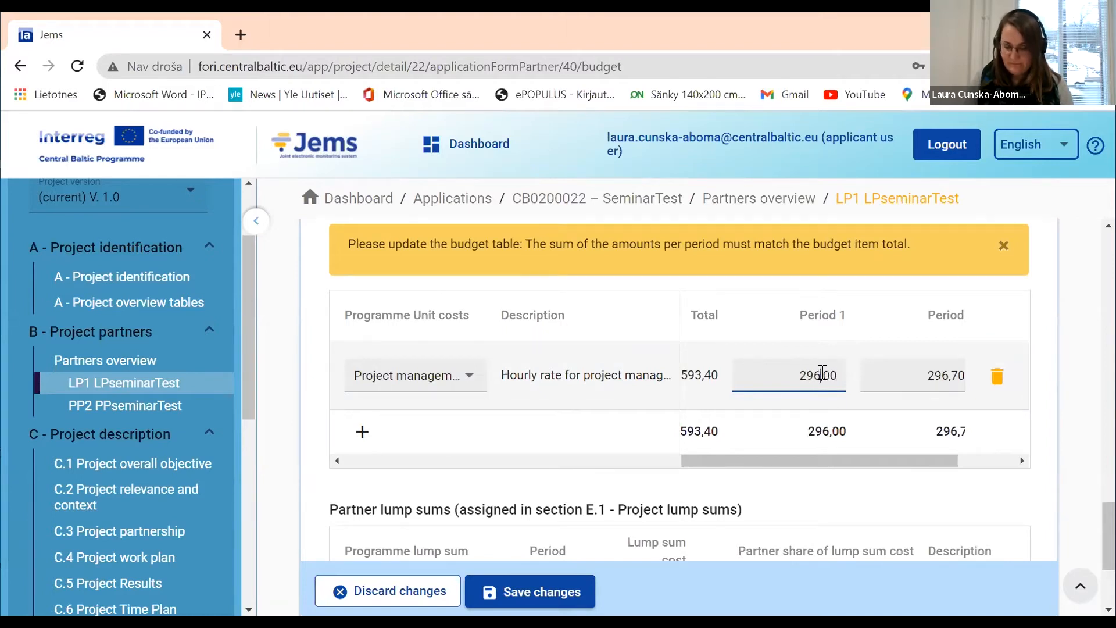
pyautogui.write('7')
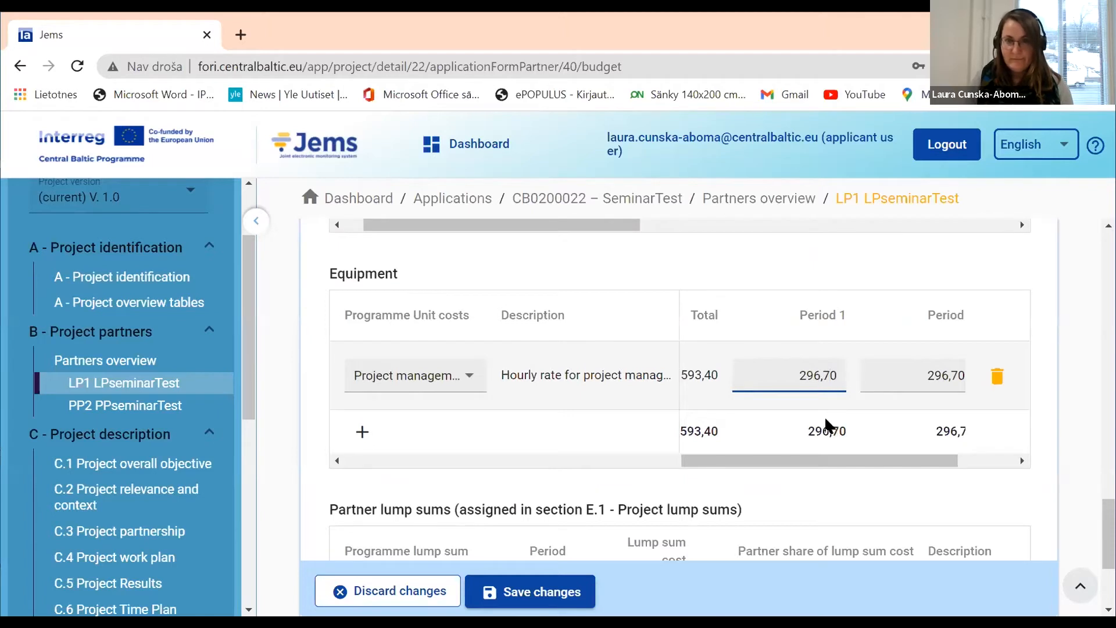
pyautogui.moveTo(834, 461); pyautogui.dragTo(912, 474)
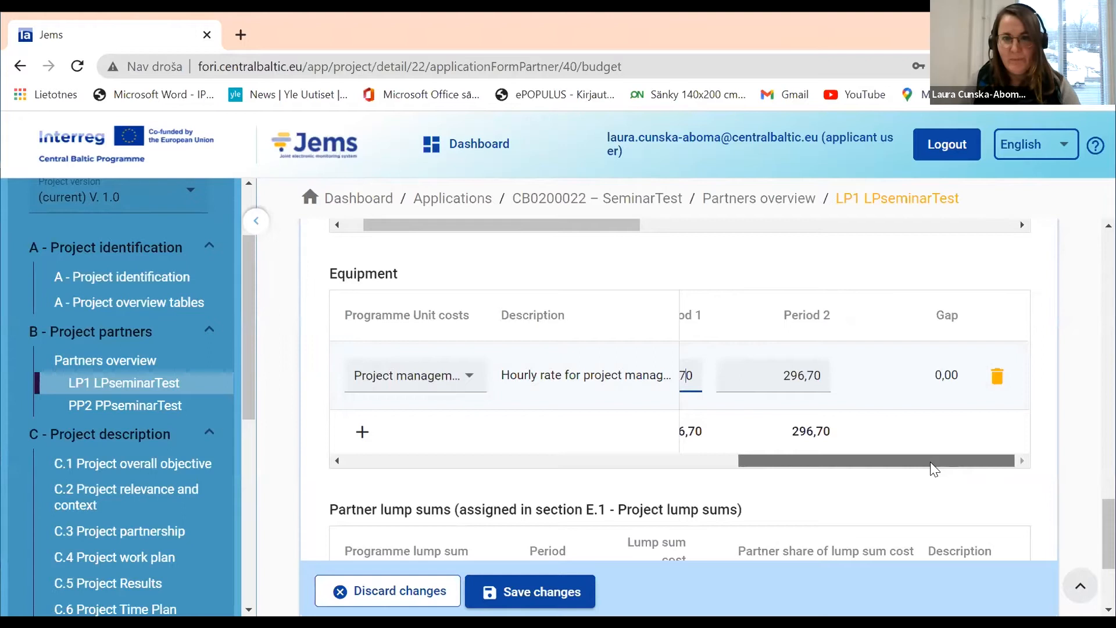
# - Save the equipment entries of the partner budget
pyautogui.moveTo(931, 463); pyautogui.dragTo(832, 461)
pyautogui.scroll(-2, 627, 491)
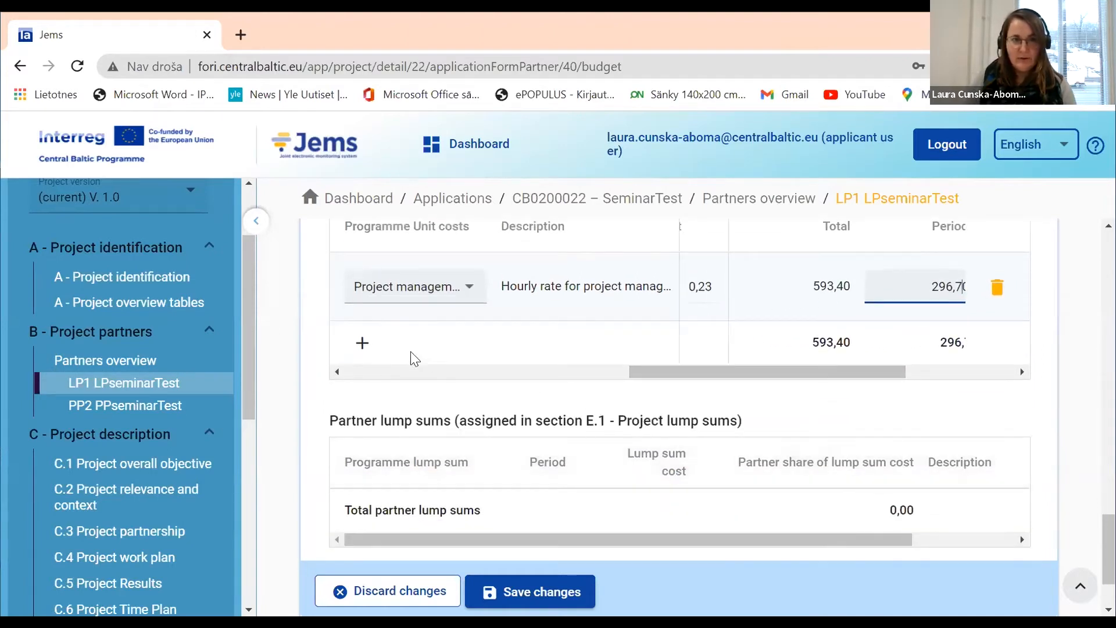
pyautogui.click(556, 591)
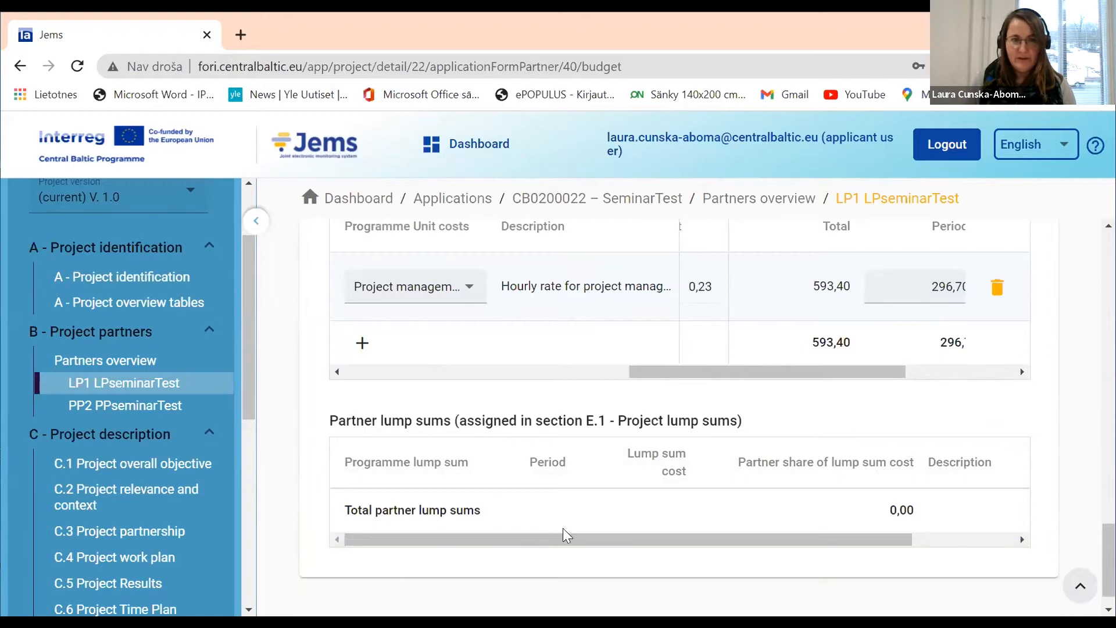
# - Add a second item to the Equipment table with N/A as its programme unit cost and look through its columns
pyautogui.scroll(2, 390, 361)
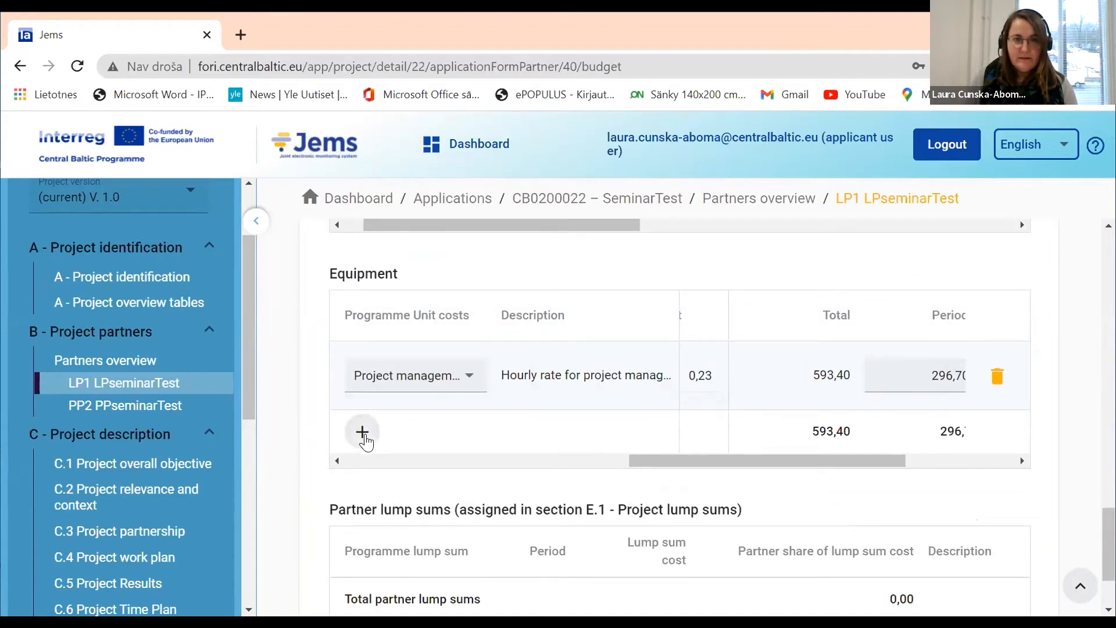
pyautogui.click(363, 435)
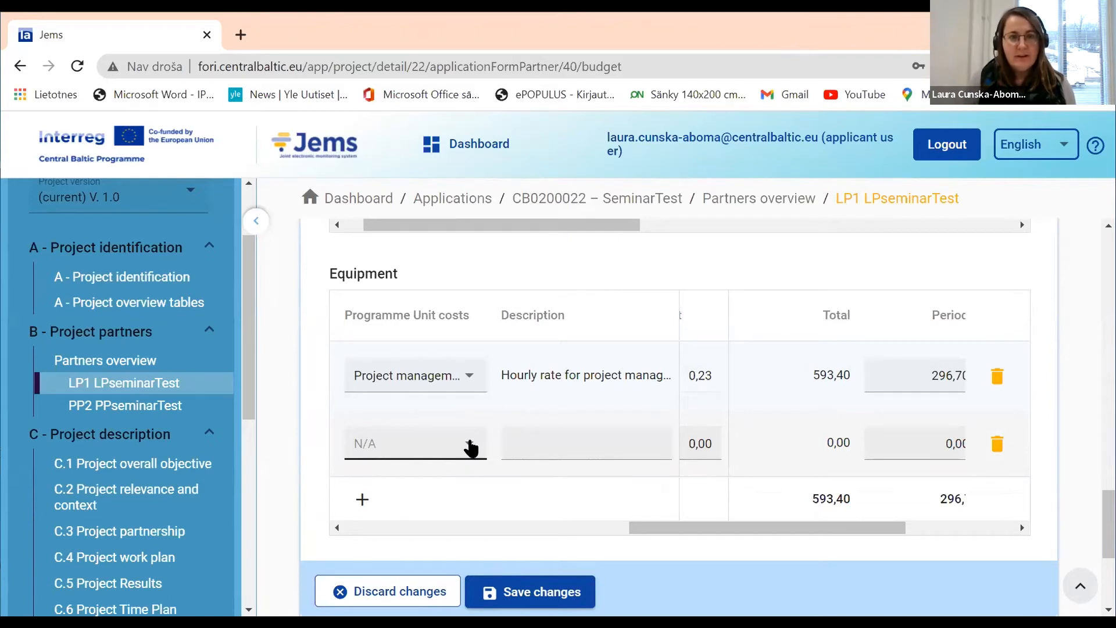
pyautogui.click(471, 448)
pyautogui.click(469, 447)
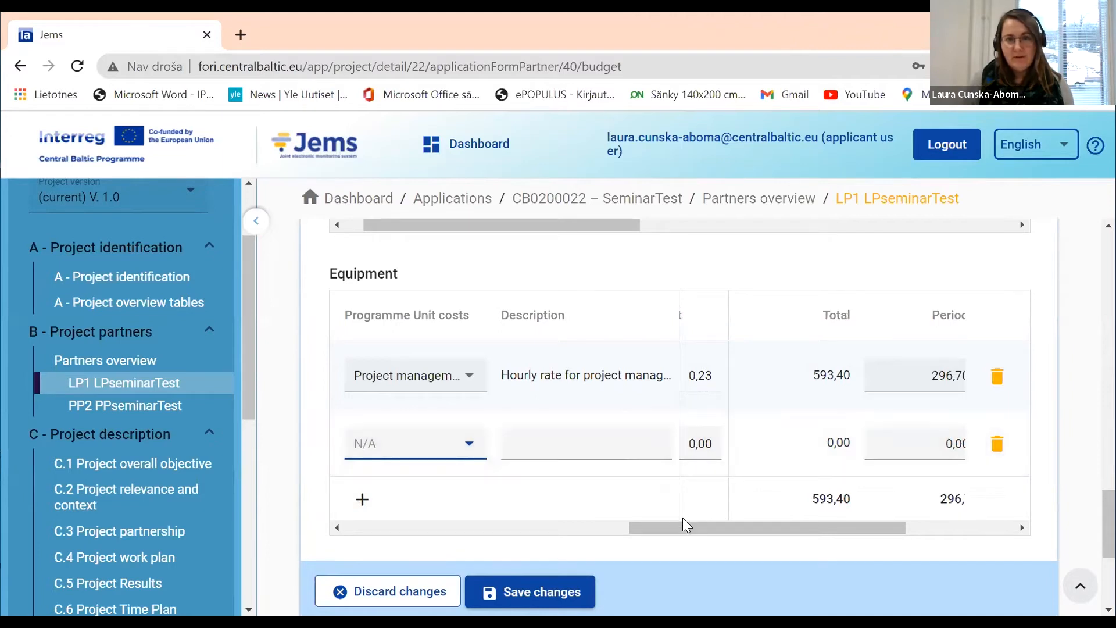
pyautogui.moveTo(695, 534); pyautogui.dragTo(730, 520)
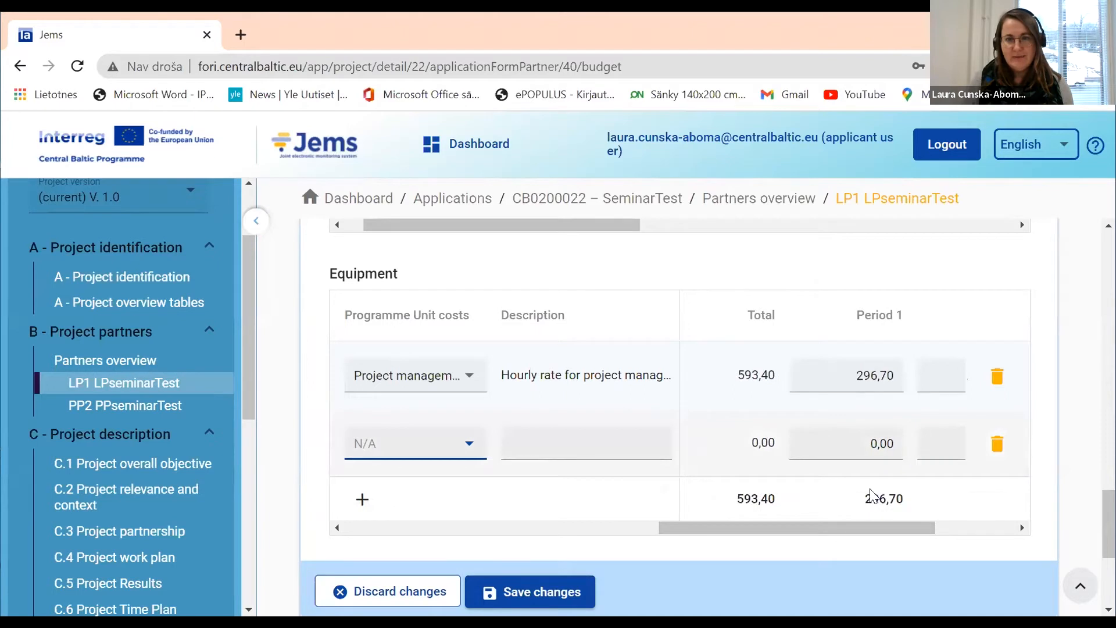
pyautogui.moveTo(862, 531); pyautogui.dragTo(669, 526)
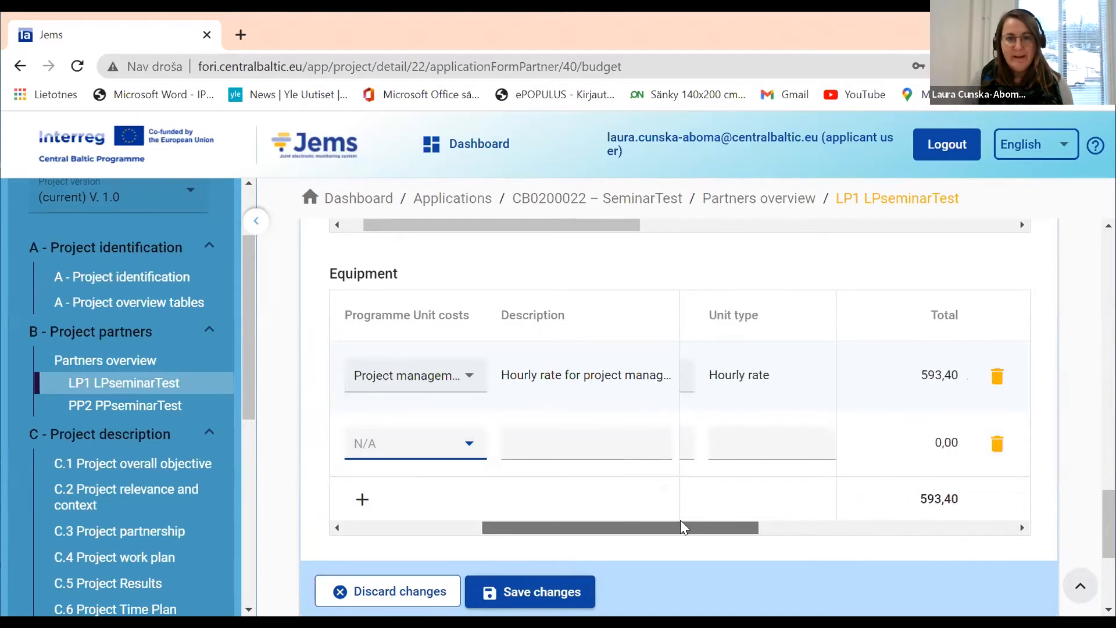
pyautogui.scroll(-2, 555, 442)
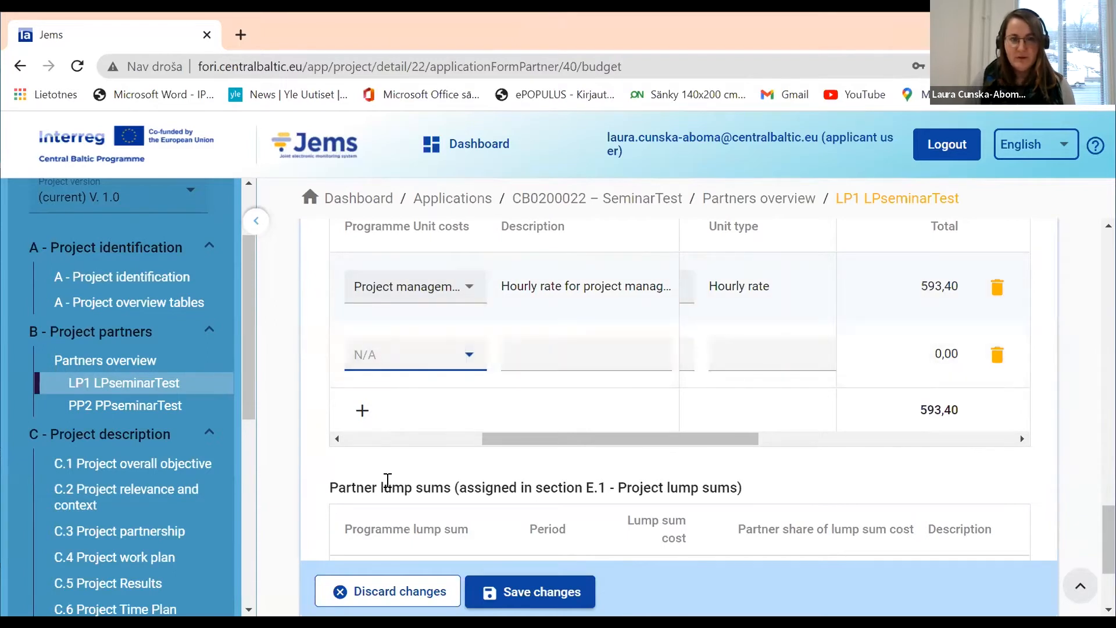
# - Look over the Partner lump sums table and the E.1 section entry, and save the lead partner's budget changes
pyautogui.scroll(-3, 381, 481)
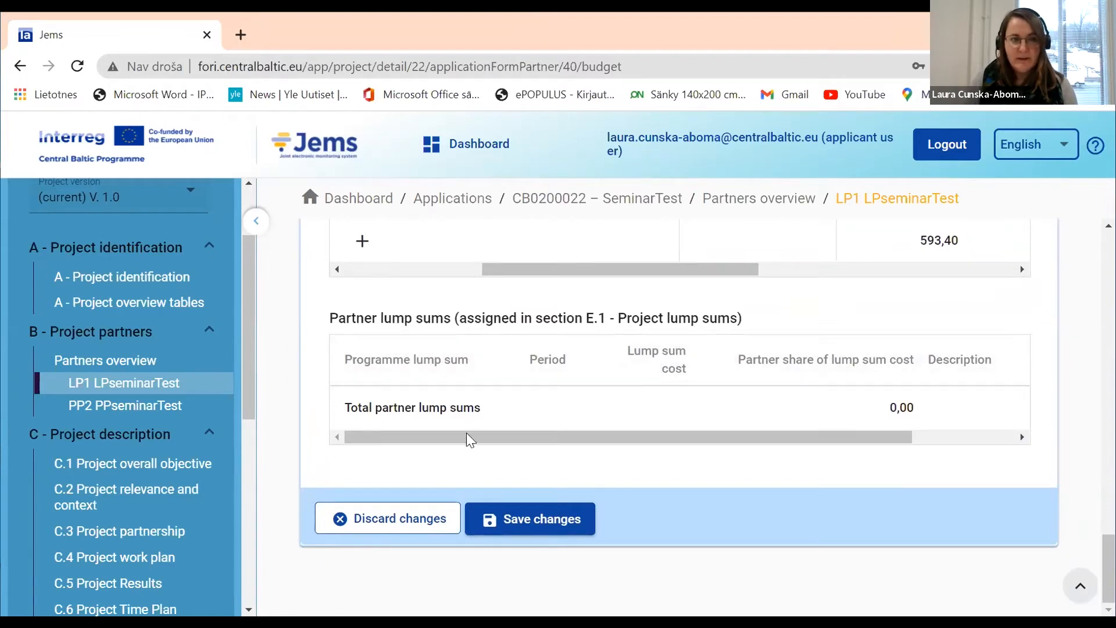
pyautogui.scroll(-6, 187, 508)
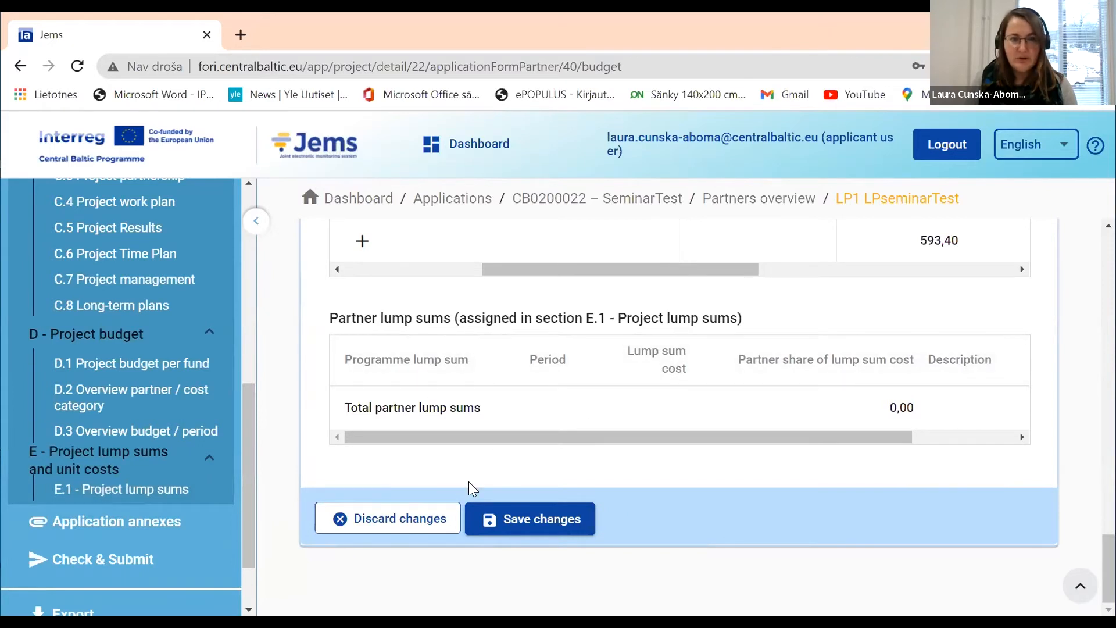
pyautogui.scroll(5, 469, 481)
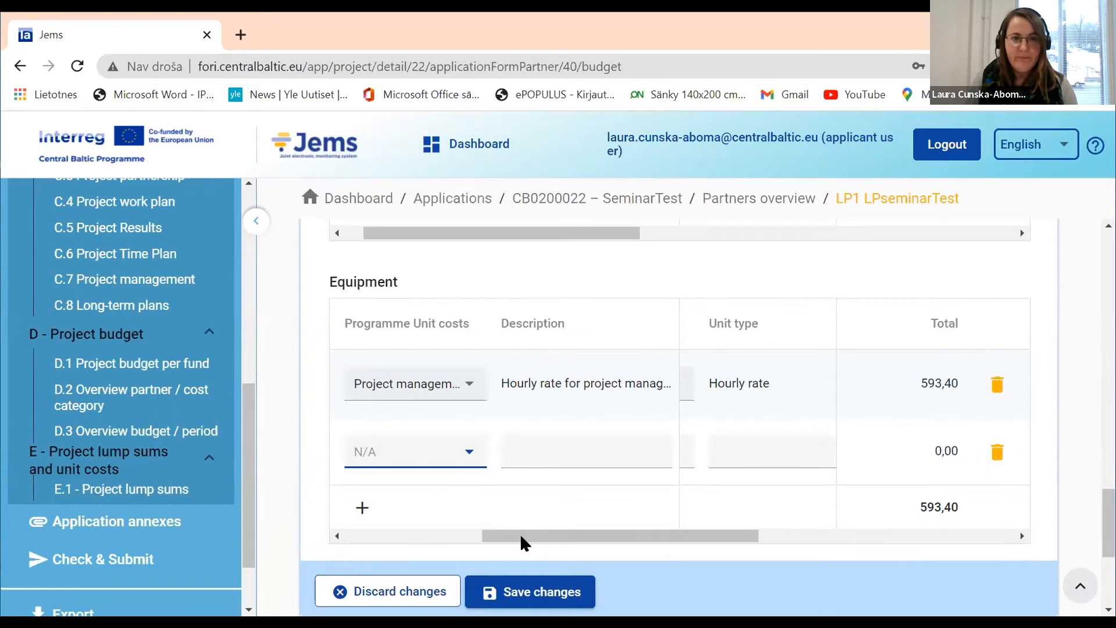
pyautogui.click(557, 593)
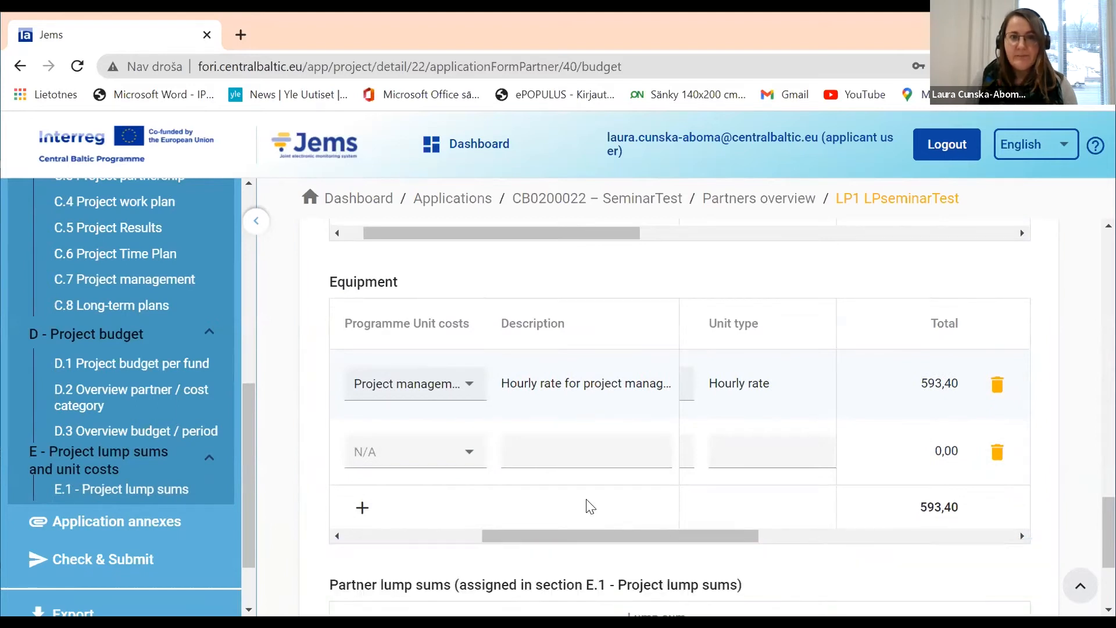
# - Open the budget of partner PP2 PPseminarTest and go to its Partner Budget Options
pyautogui.scroll(6, 589, 498)
pyautogui.scroll(10, 588, 499)
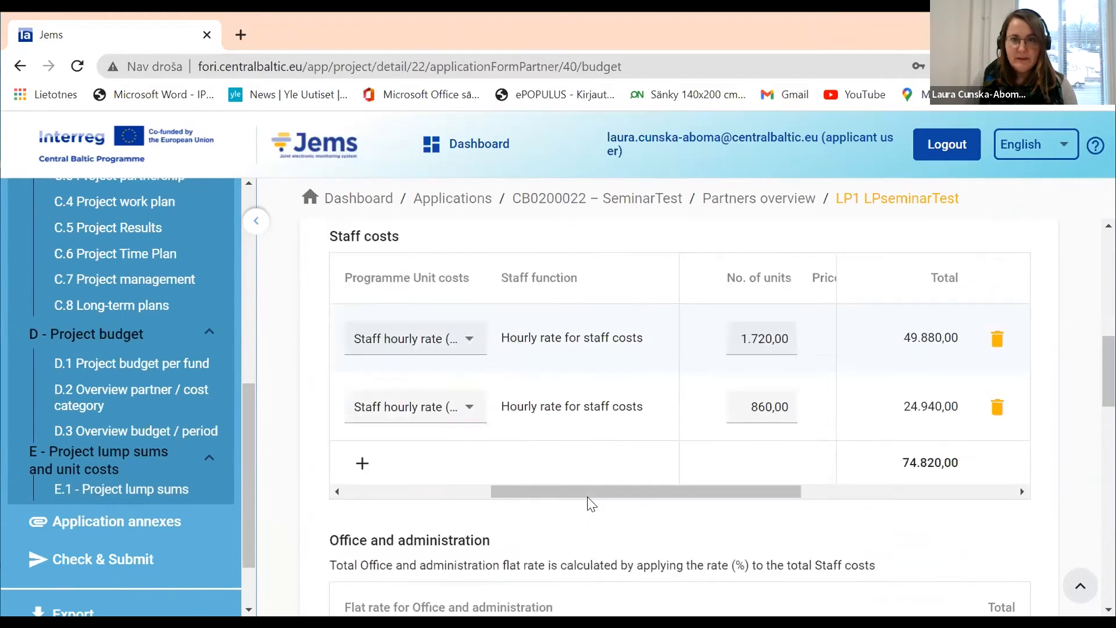
pyautogui.scroll(6, 591, 503)
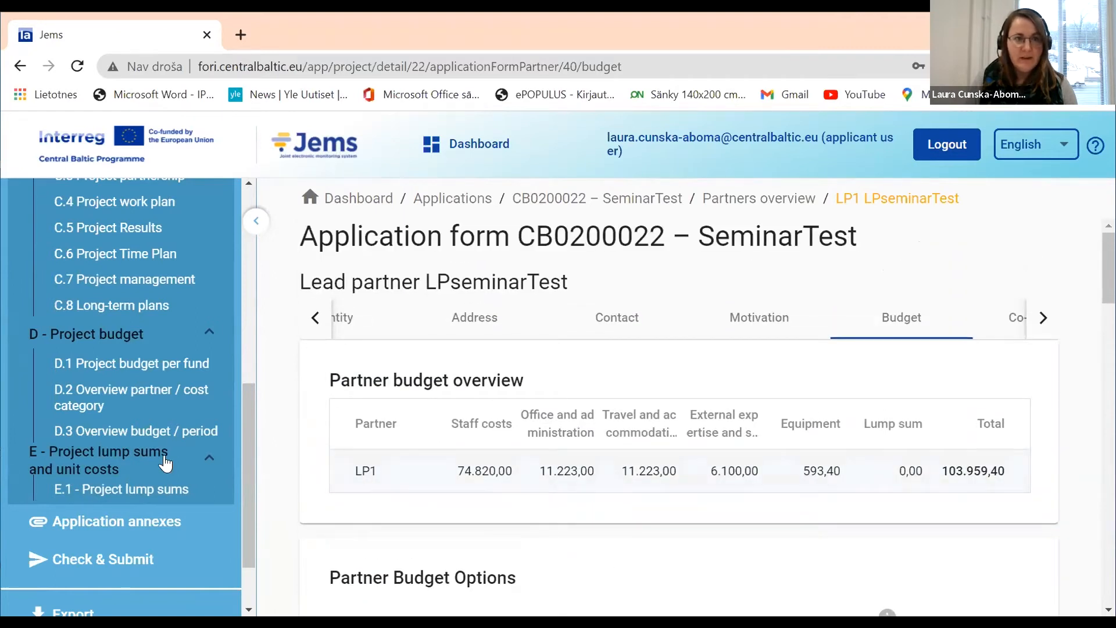
pyautogui.scroll(6, 162, 462)
pyautogui.click(157, 408)
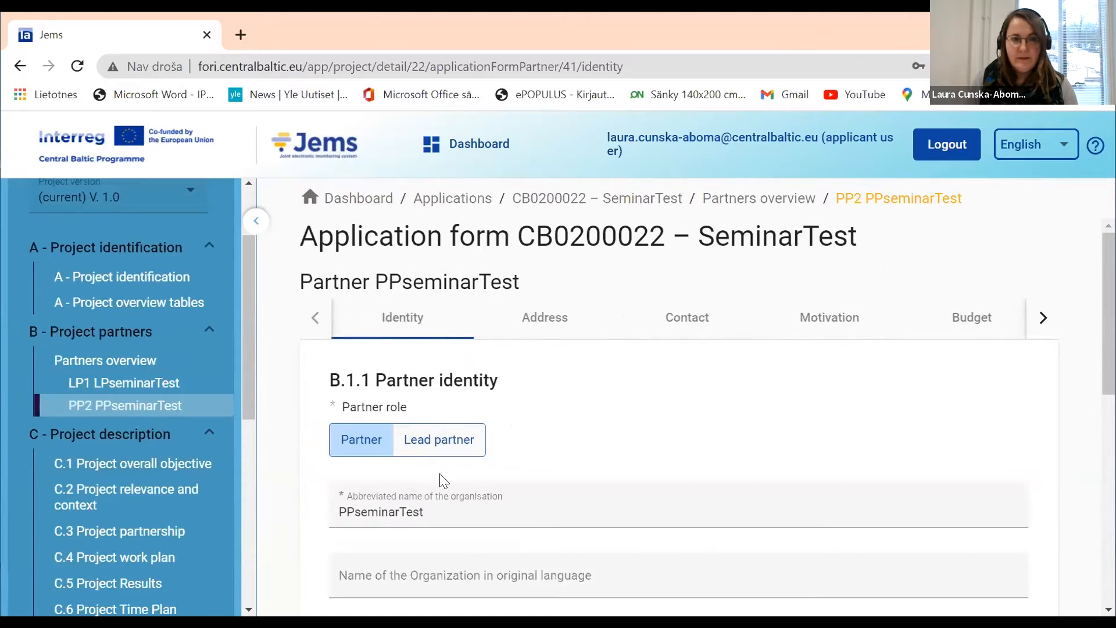
pyautogui.scroll(-2, 440, 473)
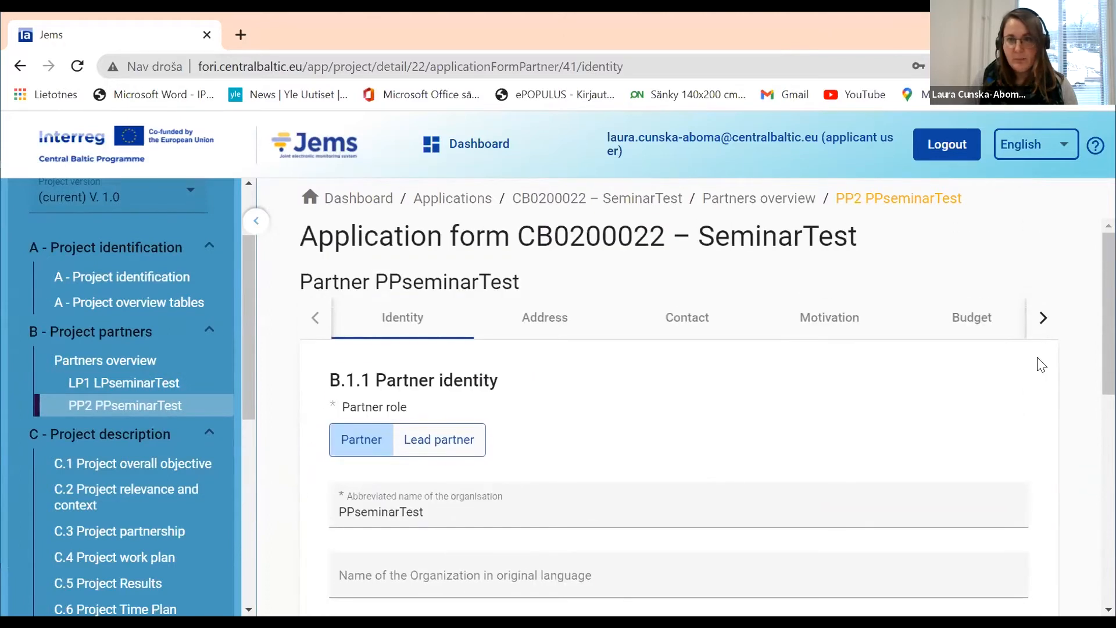
pyautogui.click(1035, 315)
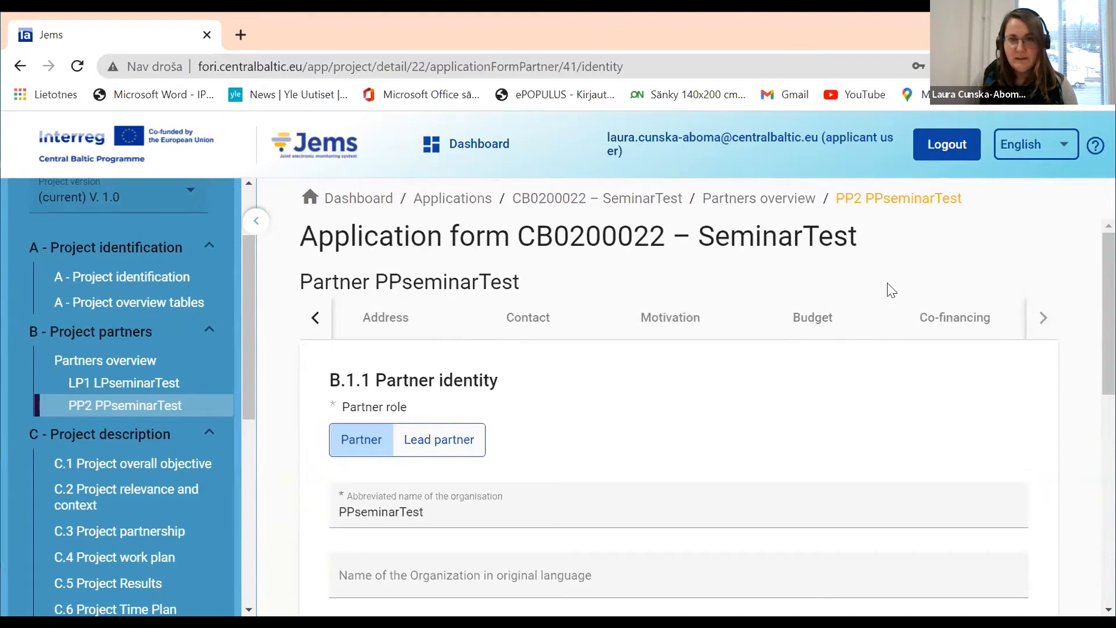
pyautogui.click(809, 326)
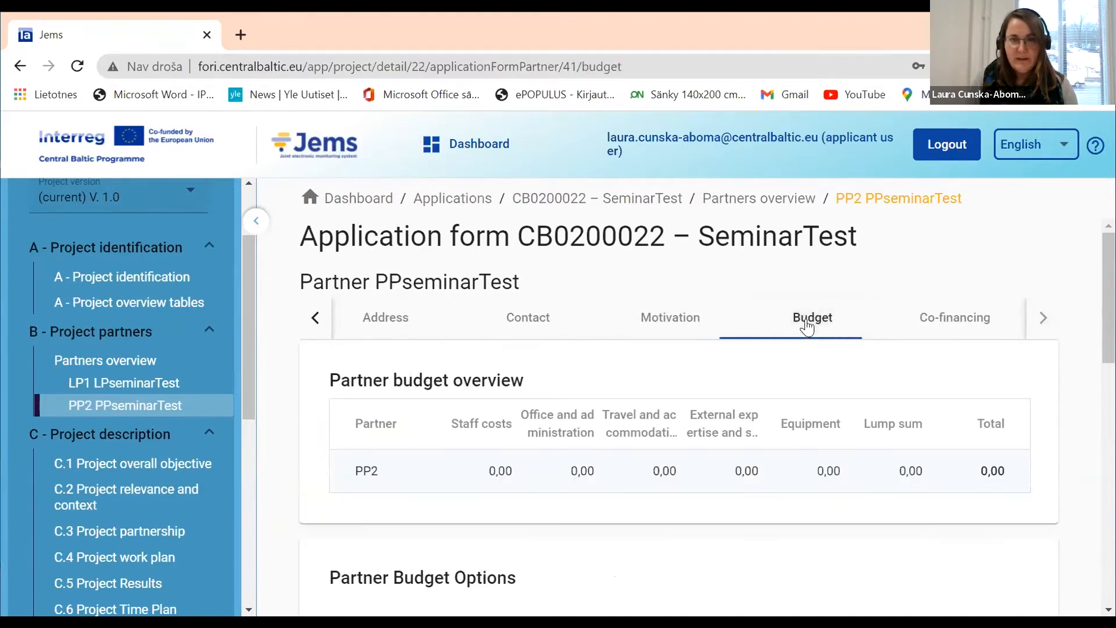
pyautogui.scroll(-1, 751, 442)
pyautogui.scroll(-3, 750, 445)
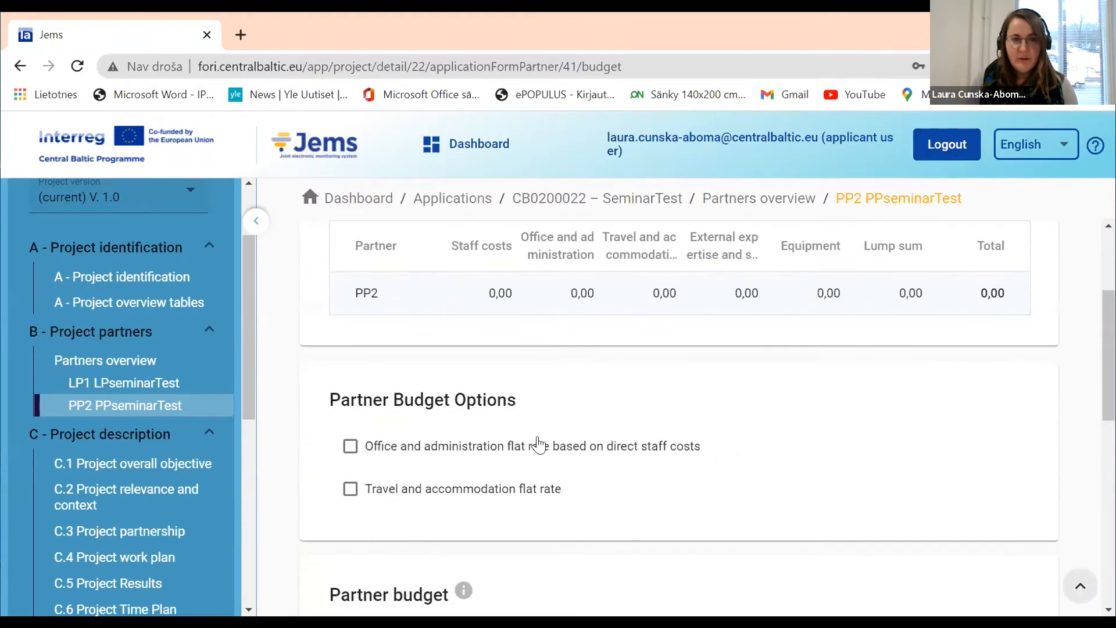
# - Enable the office and administration flat rate and the travel and accommodation flat rate for partner PP2, and save the budget options
pyautogui.click(350, 447)
pyautogui.click(350, 489)
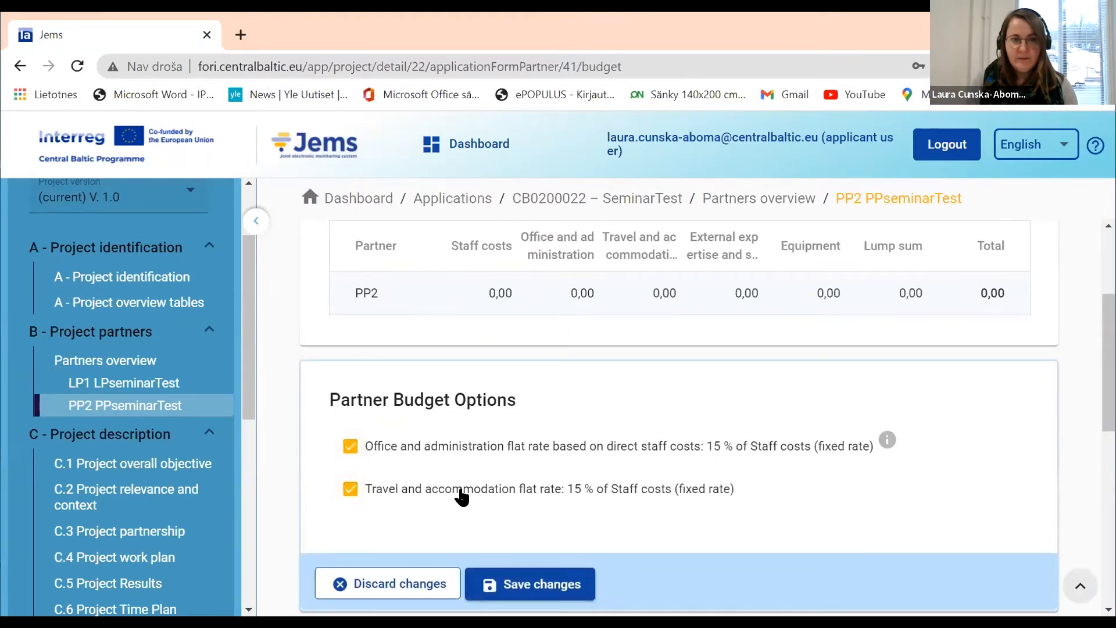
pyautogui.scroll(-2, 494, 498)
pyautogui.click(523, 497)
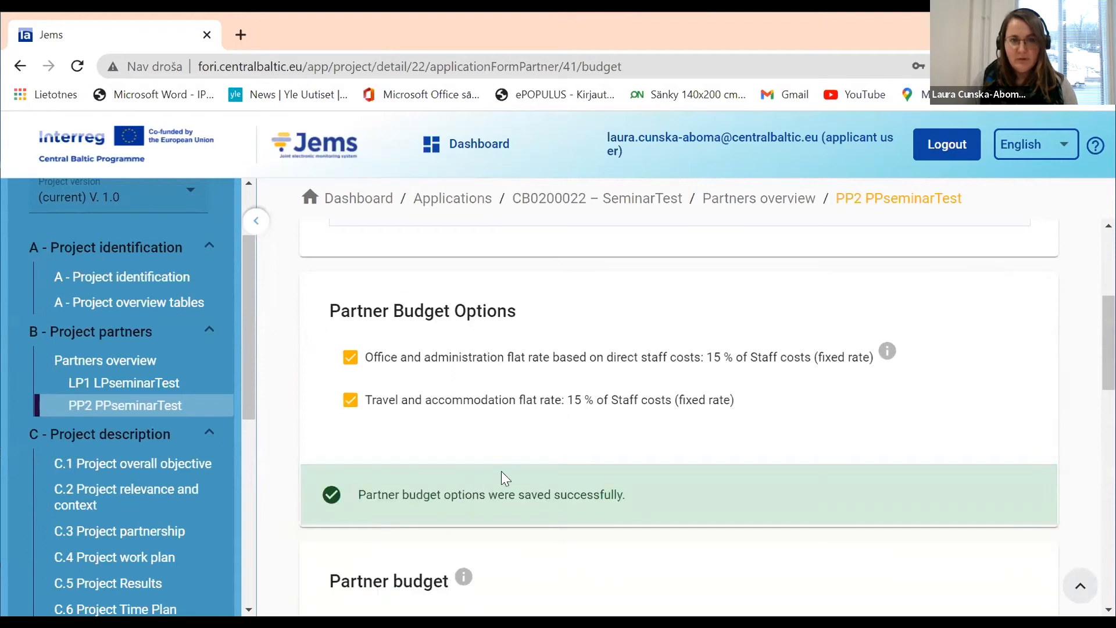
# - Add a staff costs item to the partner budget using the programme unit cost "Staff hourly rate (Sweden)"
pyautogui.scroll(-1, 502, 471)
pyautogui.scroll(-1, 501, 474)
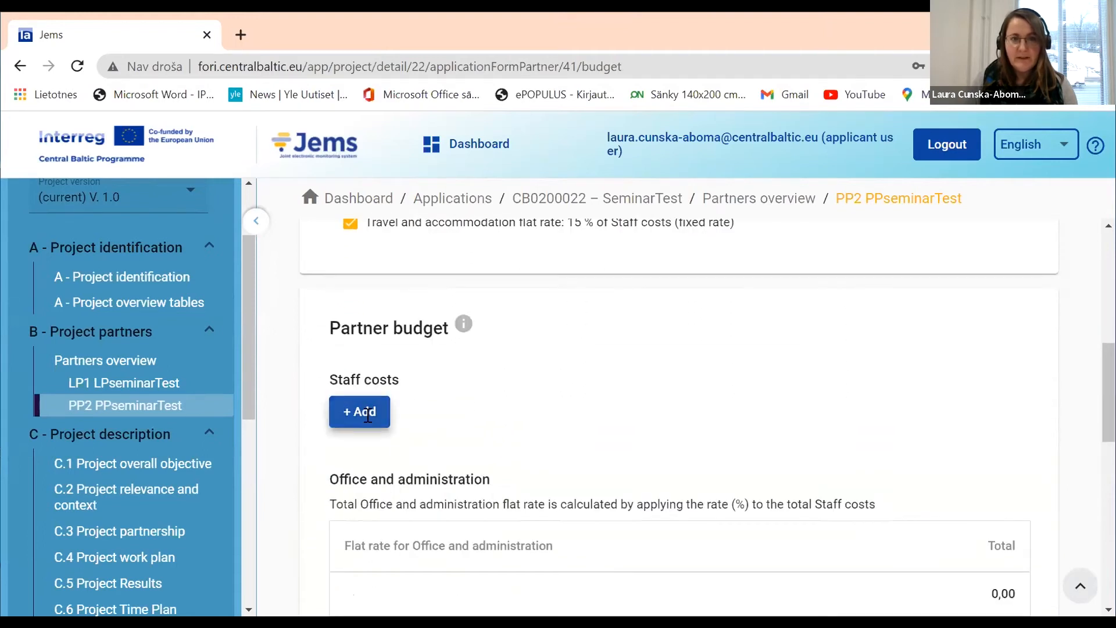
pyautogui.click(363, 411)
pyautogui.click(472, 485)
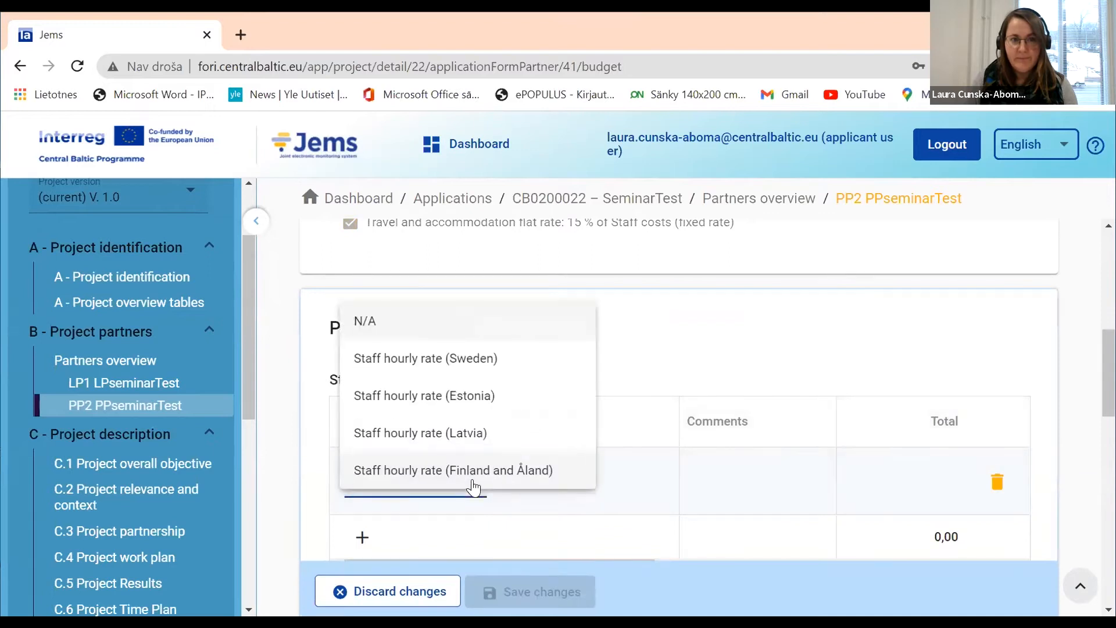
pyautogui.click(444, 358)
# - Enter "Project manager" as the staff cost item's comment and set its number of units to 1.720
pyautogui.scroll(-2, 520, 480)
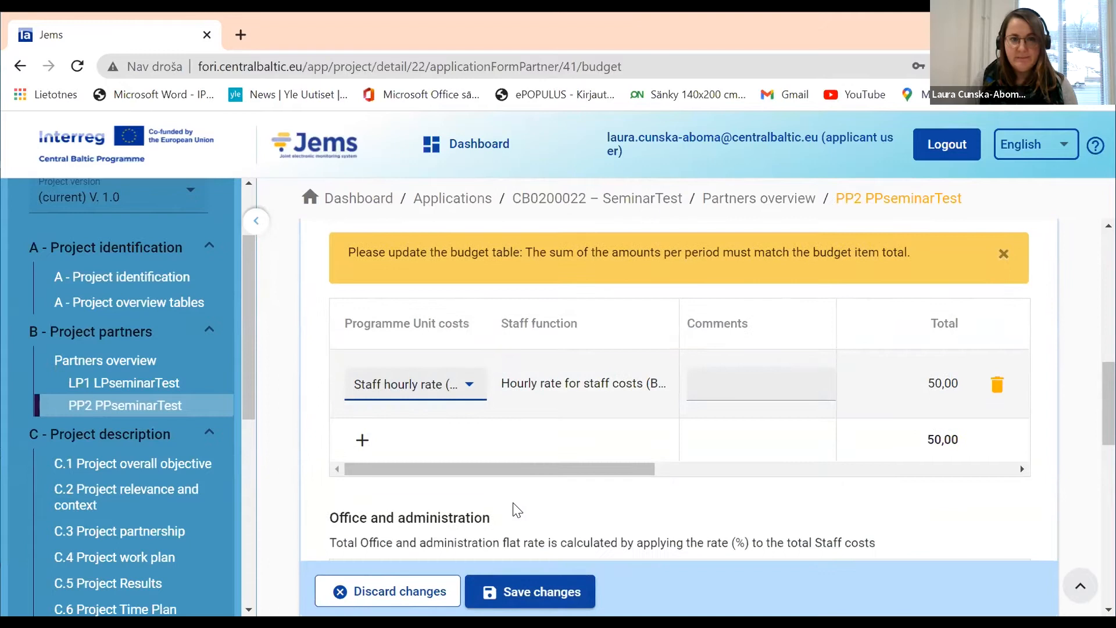
pyautogui.moveTo(618, 469); pyautogui.dragTo(630, 474)
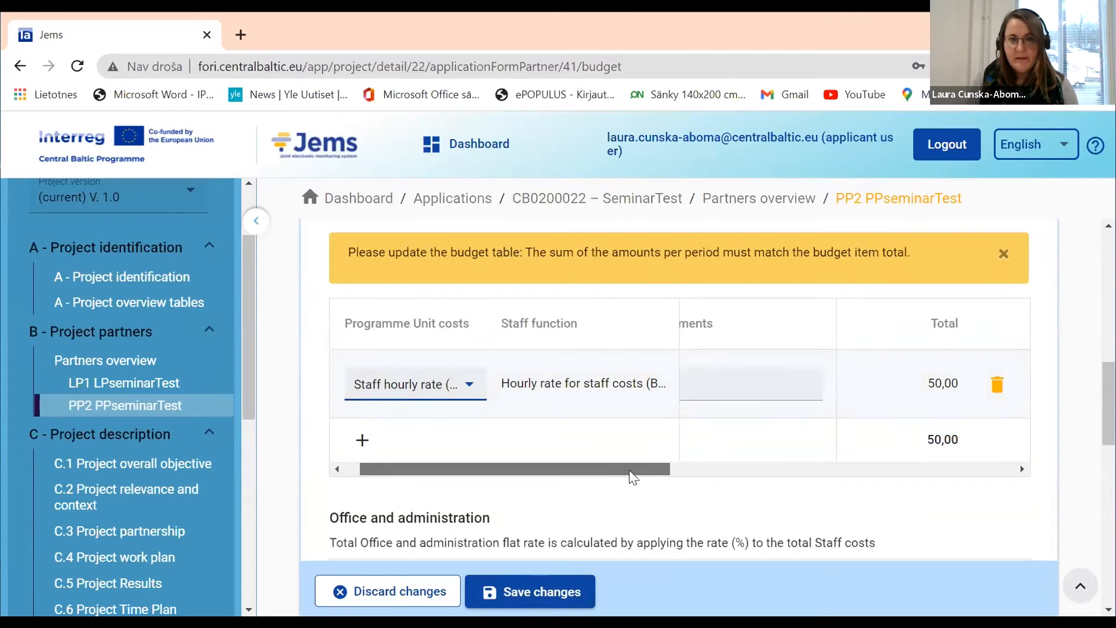
pyautogui.click(709, 379)
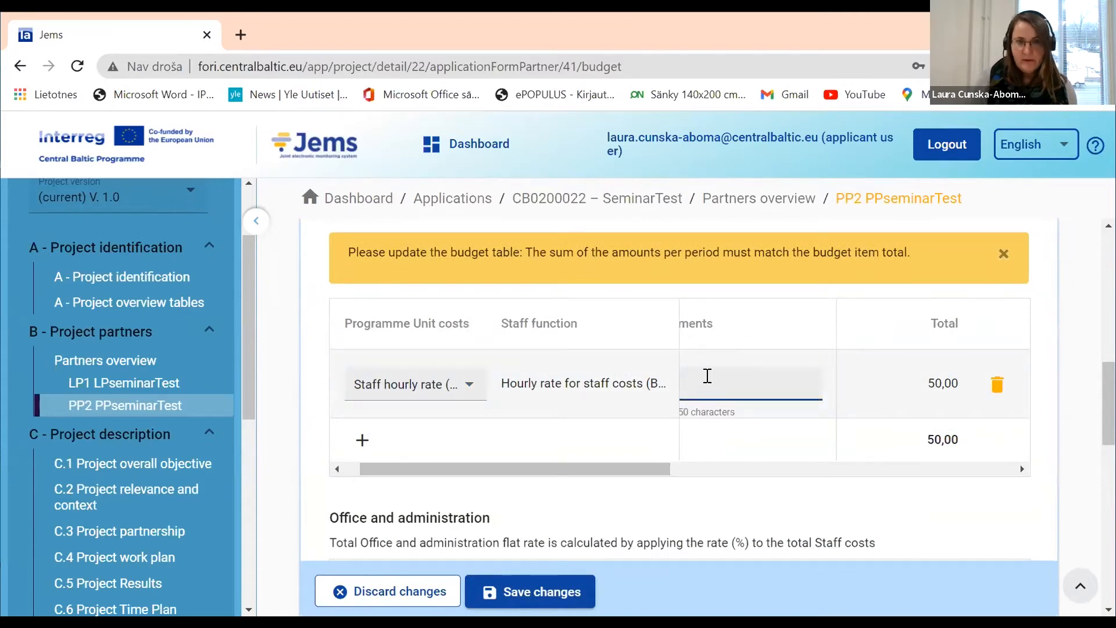
pyautogui.moveTo(629, 473)
pyautogui.mouseDown()
pyautogui.moveTo(642, 477)
pyautogui.moveTo(612, 471)
pyautogui.mouseUp()
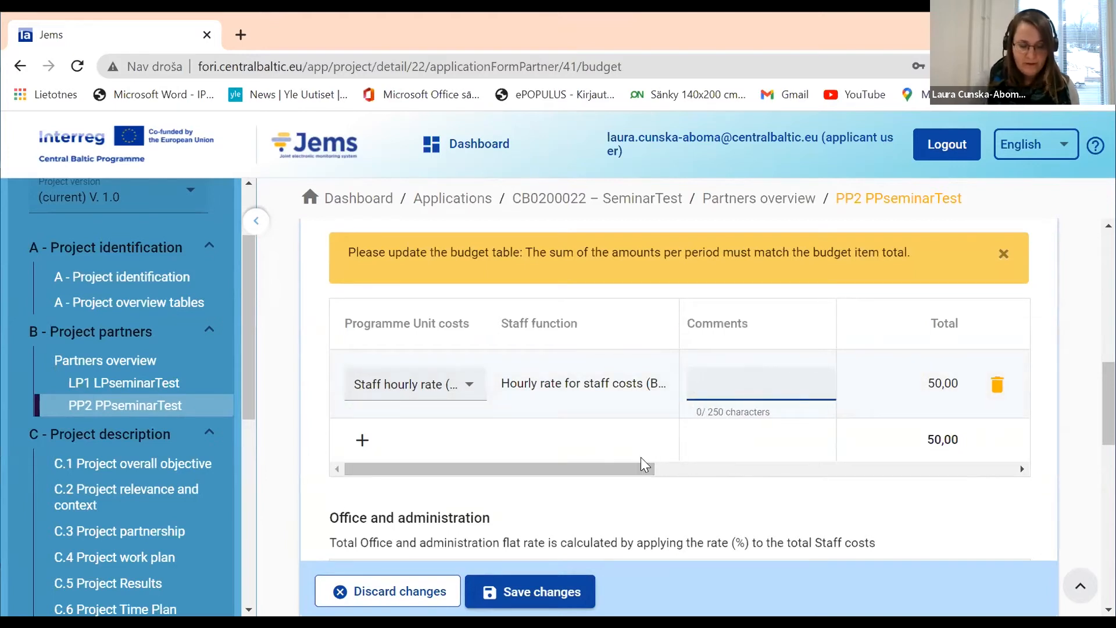
pyautogui.write('Project manager')
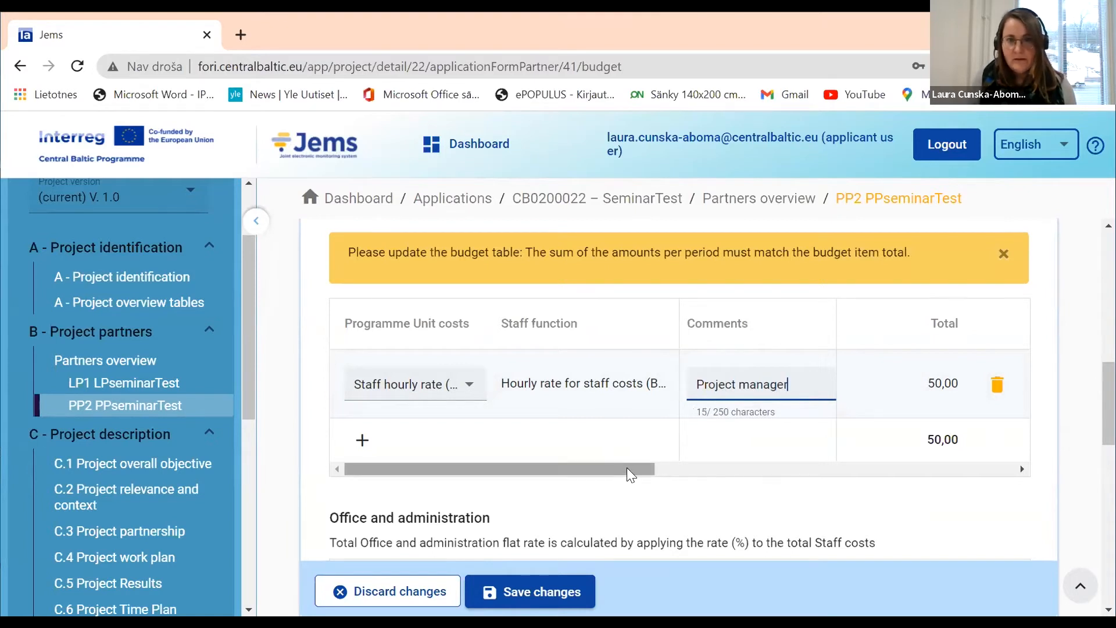
pyautogui.moveTo(631, 475); pyautogui.dragTo(768, 454)
pyautogui.click(752, 382)
pyautogui.write('1.720')
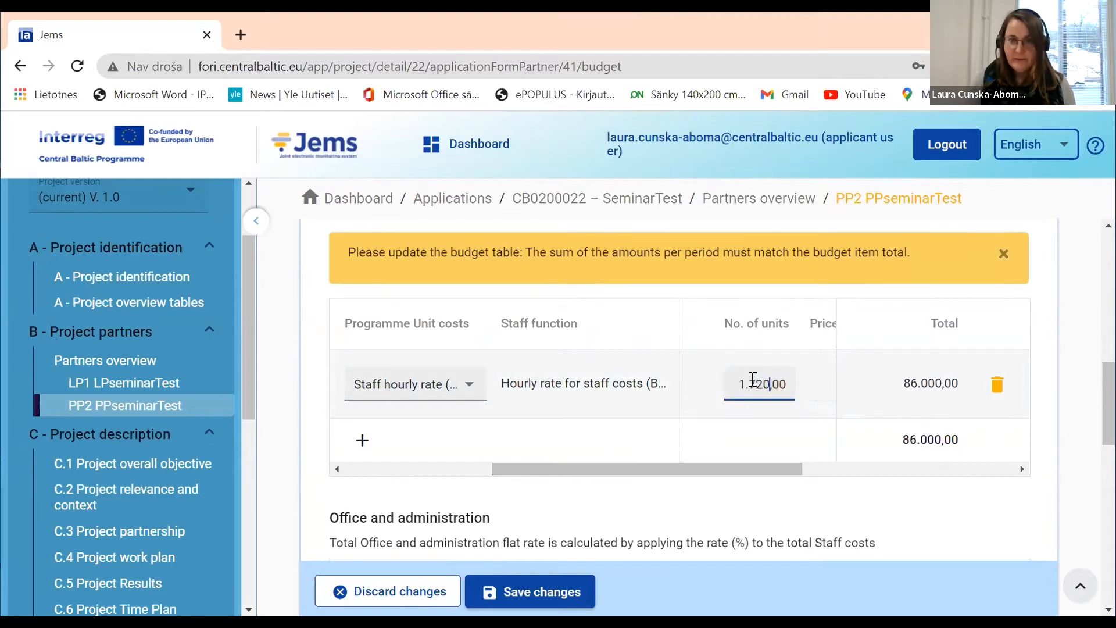
# - Allocate 43.000 to Period 1 and 43.000 to Period 2 for the project manager item, and save the budget
pyautogui.moveTo(766, 471); pyautogui.dragTo(882, 466)
pyautogui.doubleClick(877, 385)
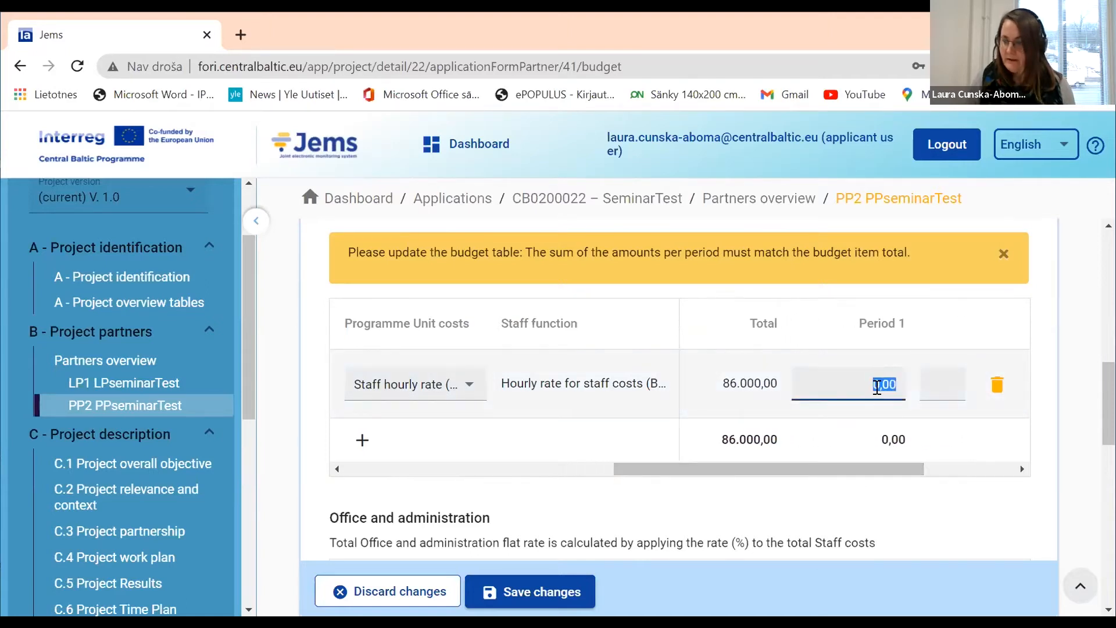
pyautogui.write('43.00')
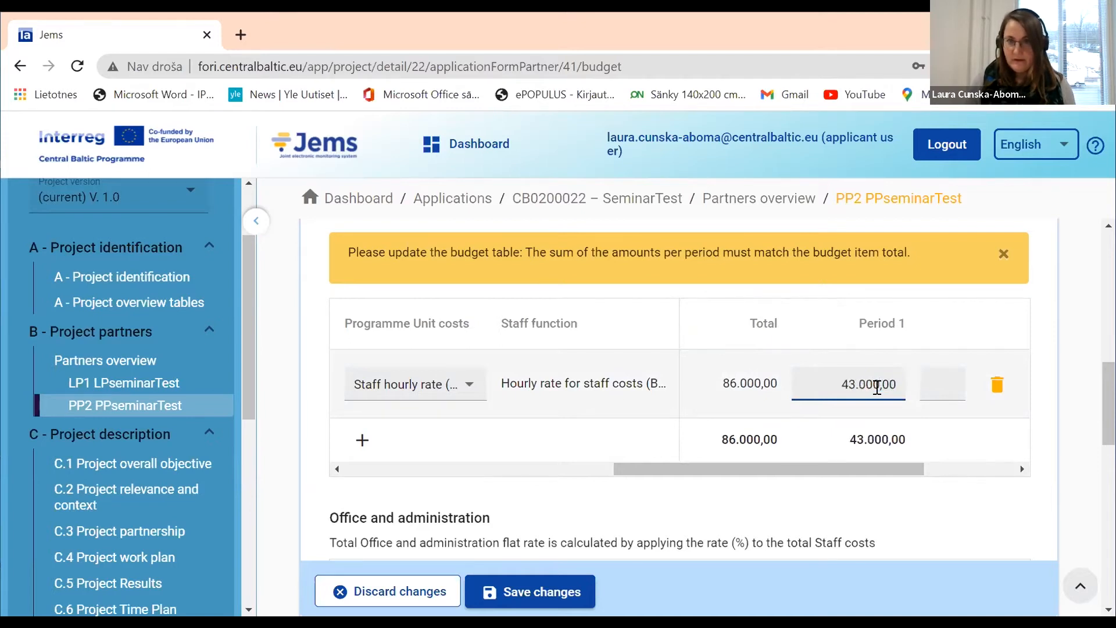
pyautogui.write('0')
pyautogui.click(942, 384)
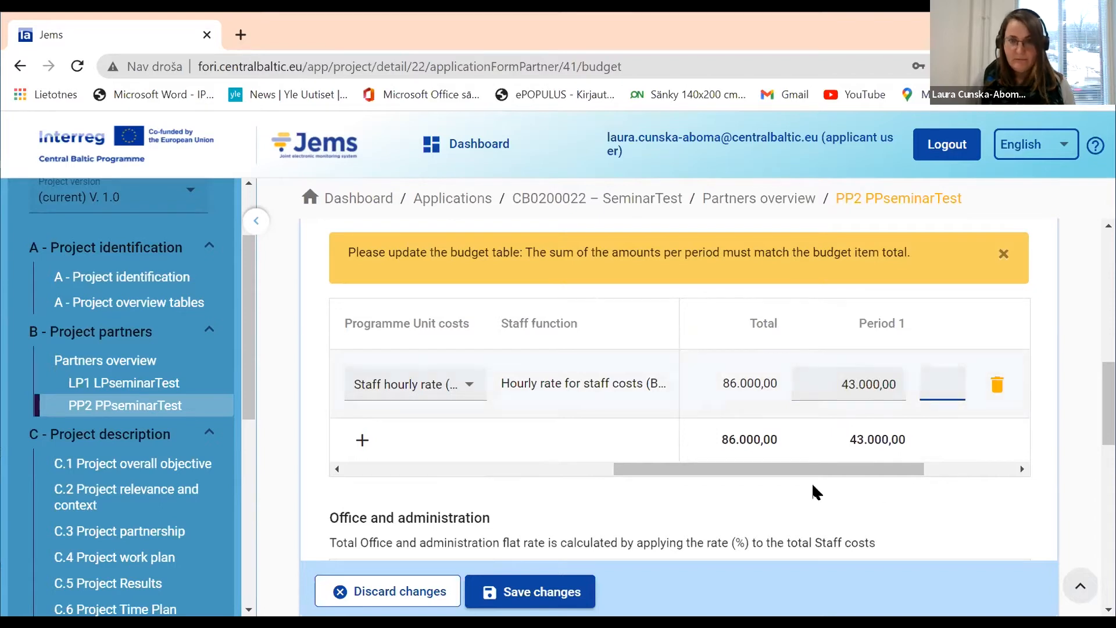
pyautogui.moveTo(815, 473); pyautogui.dragTo(860, 474)
pyautogui.write('4')
pyautogui.write('3.00')
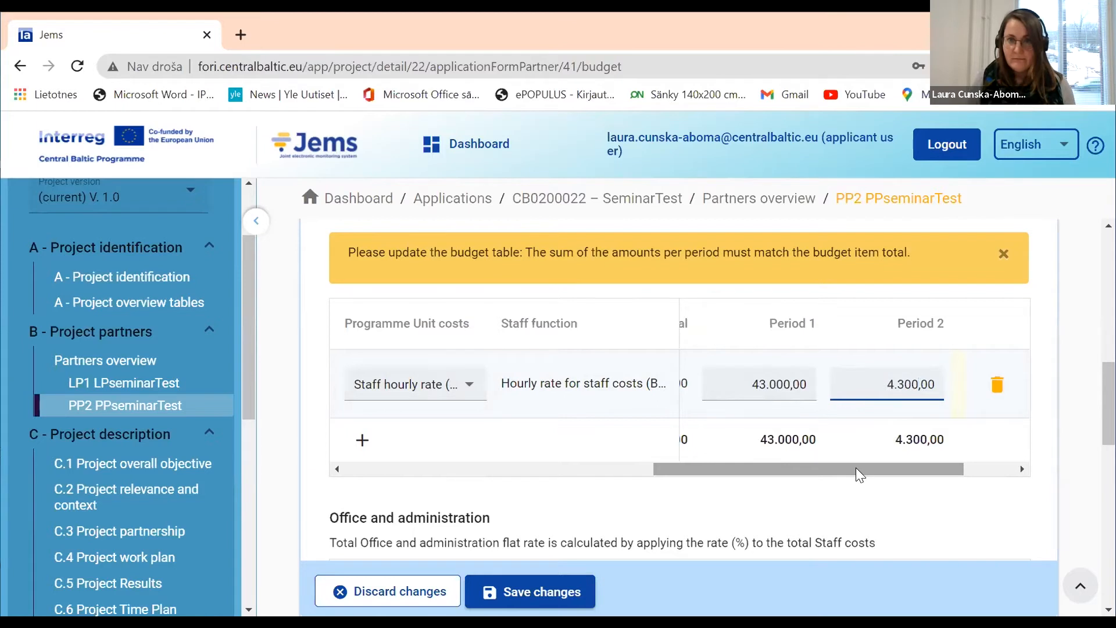
pyautogui.write('0')
pyautogui.moveTo(877, 477)
pyautogui.mouseDown()
pyautogui.moveTo(949, 471)
pyautogui.moveTo(865, 482)
pyautogui.mouseUp()
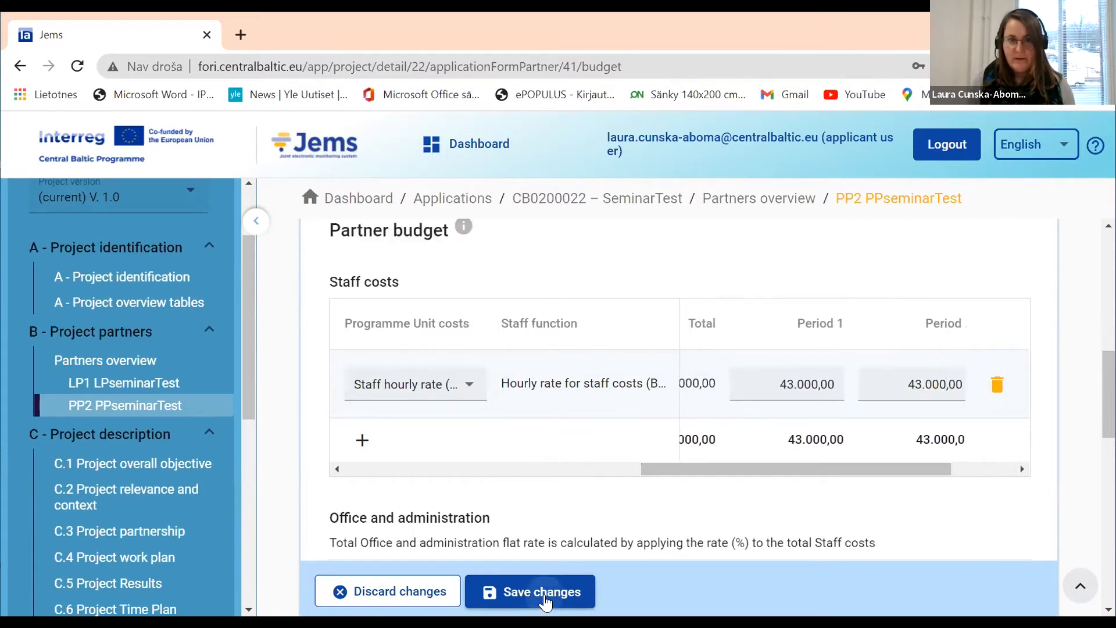
pyautogui.click(545, 596)
# - Add a second staff costs item with the unit cost "Staff hourly rate (Sweden)"
pyautogui.click(364, 443)
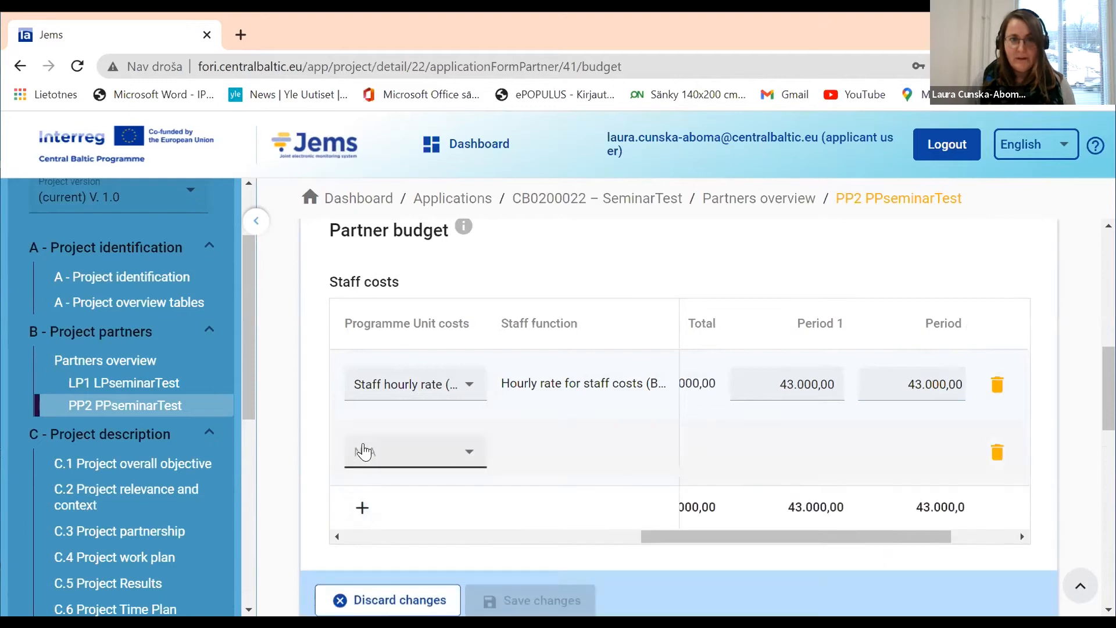
pyautogui.click(474, 458)
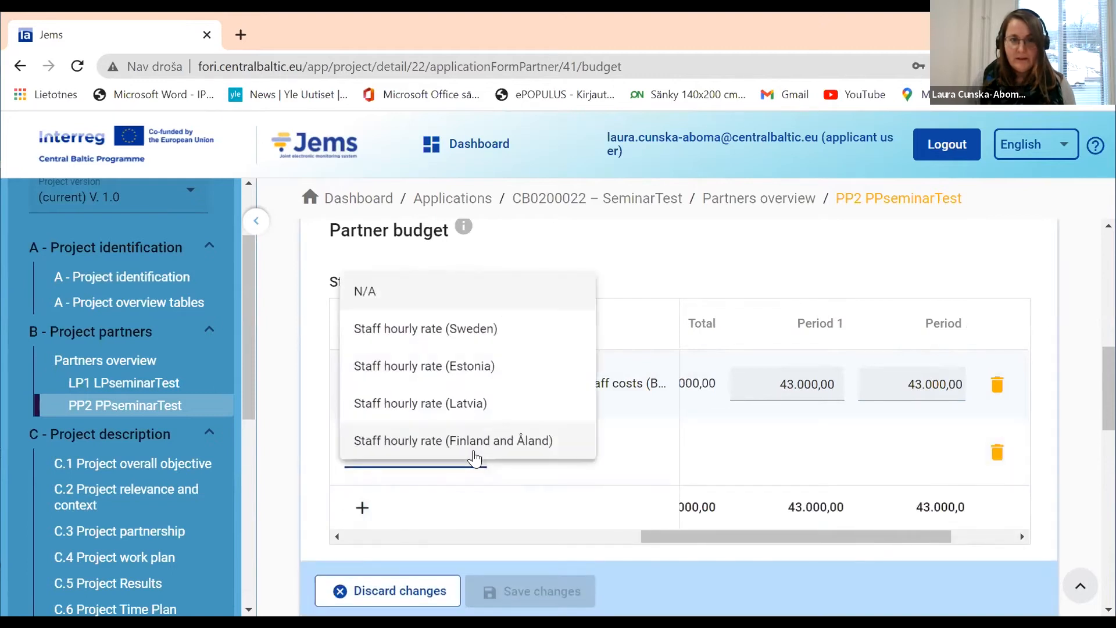
pyautogui.click(461, 335)
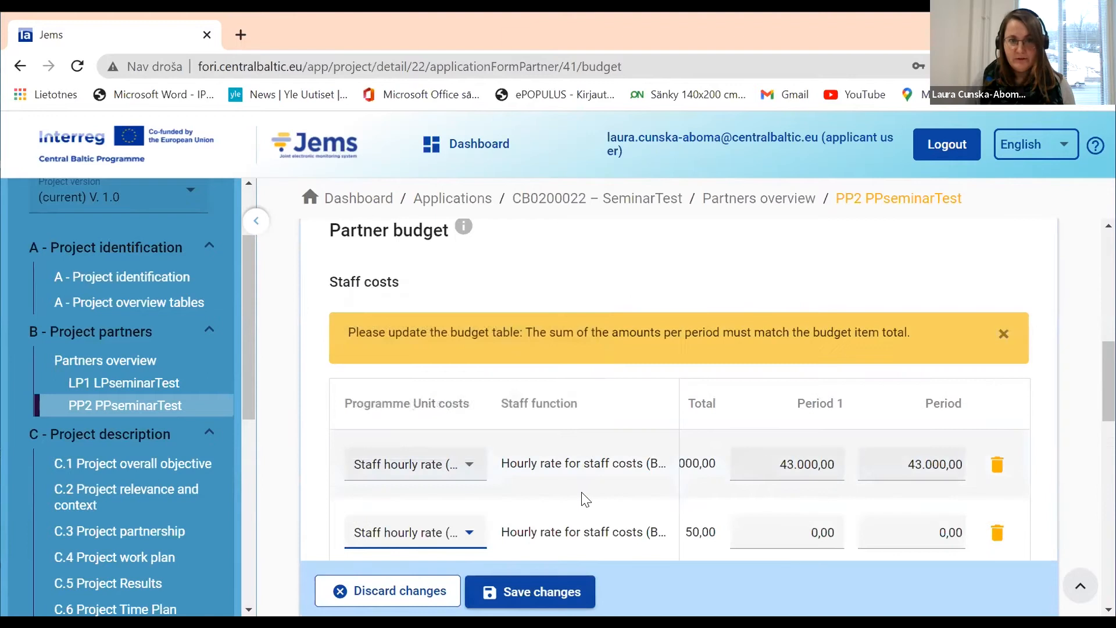
# - Fill in the staff role as the second staff item's comment and set its number of units to 860
pyautogui.scroll(-2, 585, 499)
pyautogui.moveTo(655, 528); pyautogui.dragTo(356, 506)
pyautogui.click(709, 448)
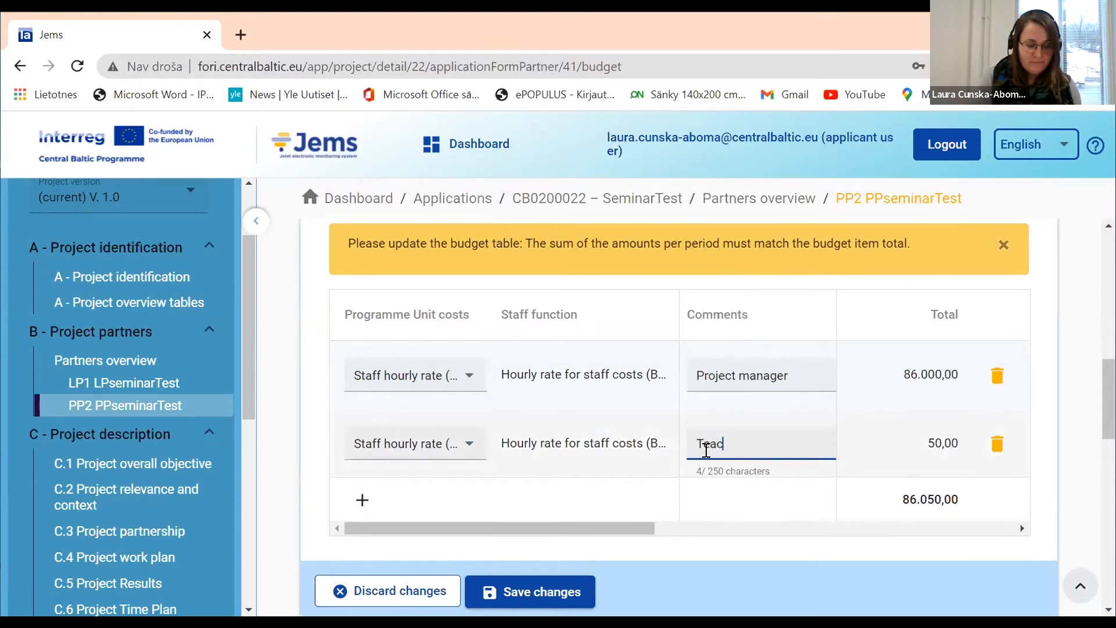
pyautogui.moveTo(648, 530); pyautogui.dragTo(779, 531)
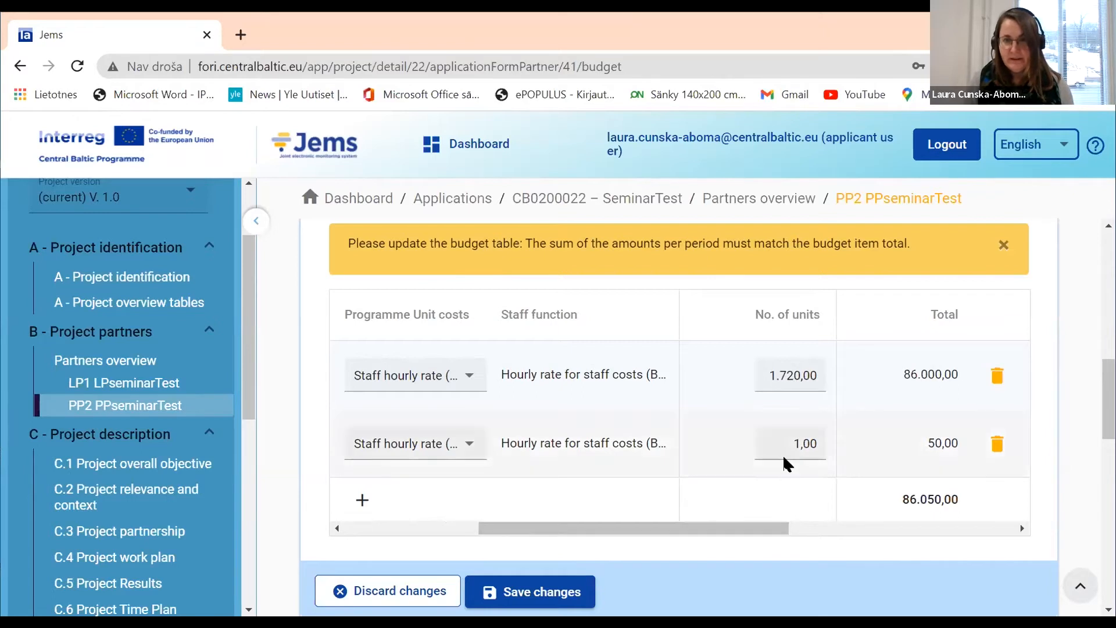
pyautogui.moveTo(765, 534); pyautogui.dragTo(777, 529)
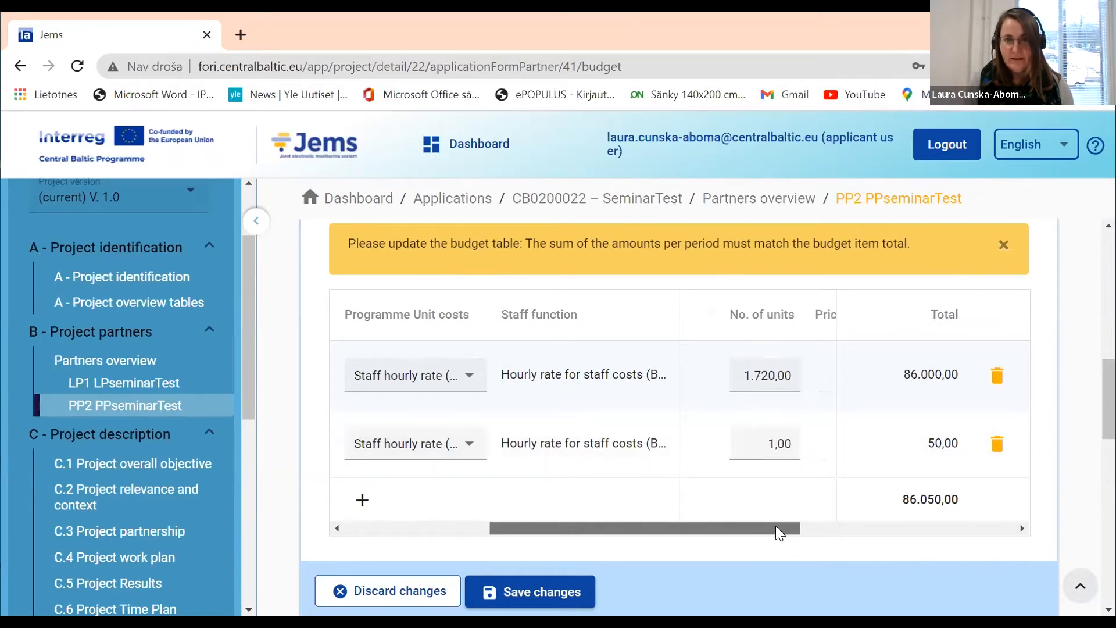
pyautogui.doubleClick(769, 444)
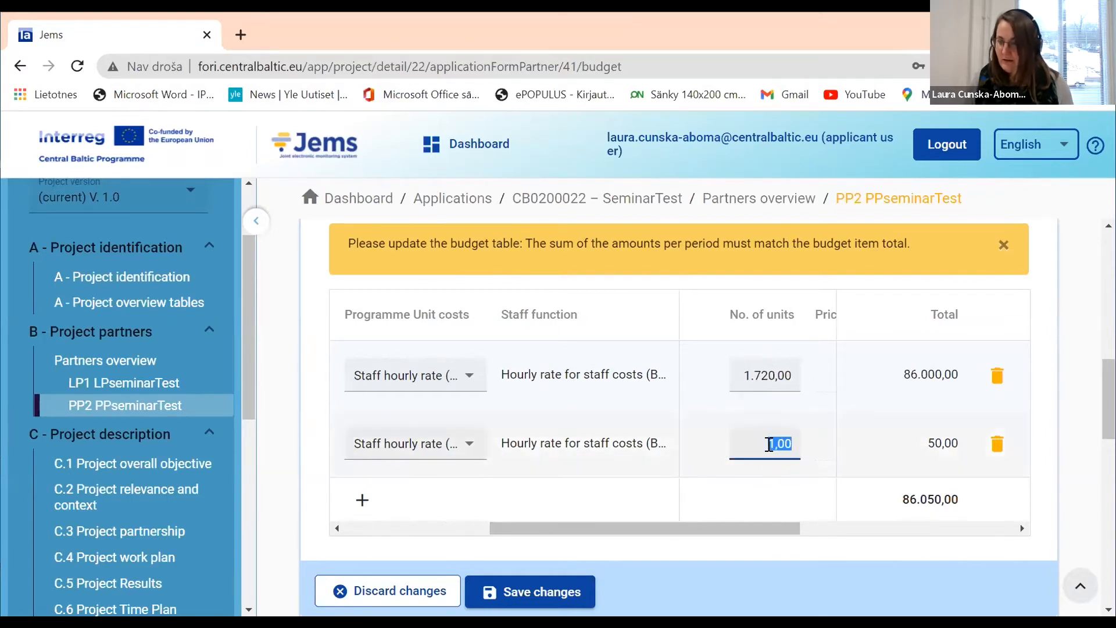
pyautogui.write('860')
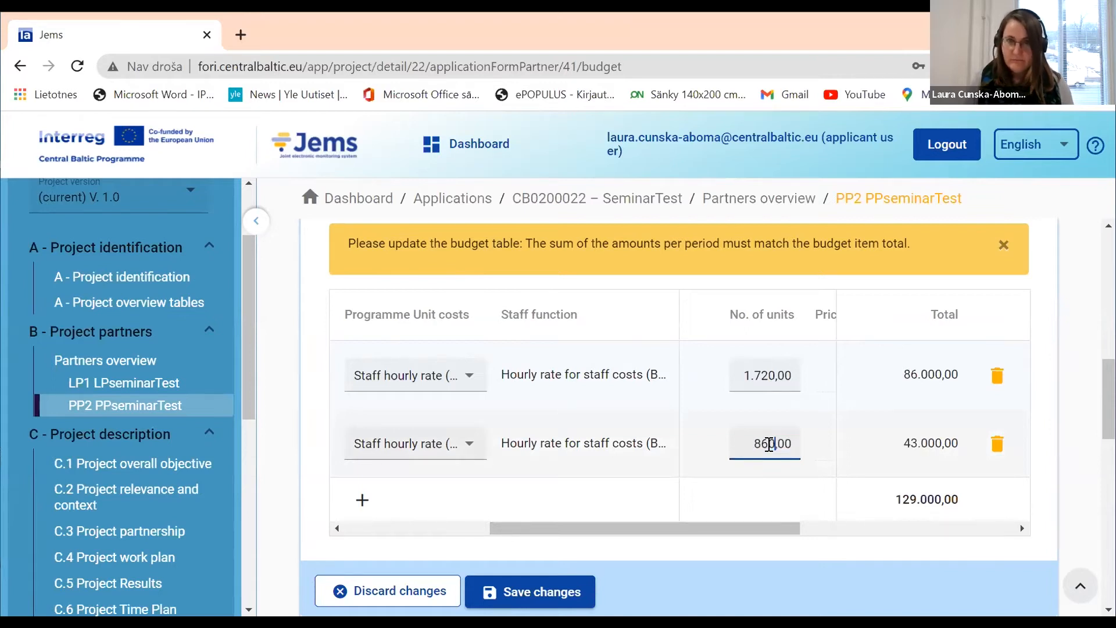
# - Allocate 21.500 to Period 1 and 21.500 to Period 2 for the second staff item, and save the budget
pyautogui.moveTo(738, 531); pyautogui.dragTo(862, 531)
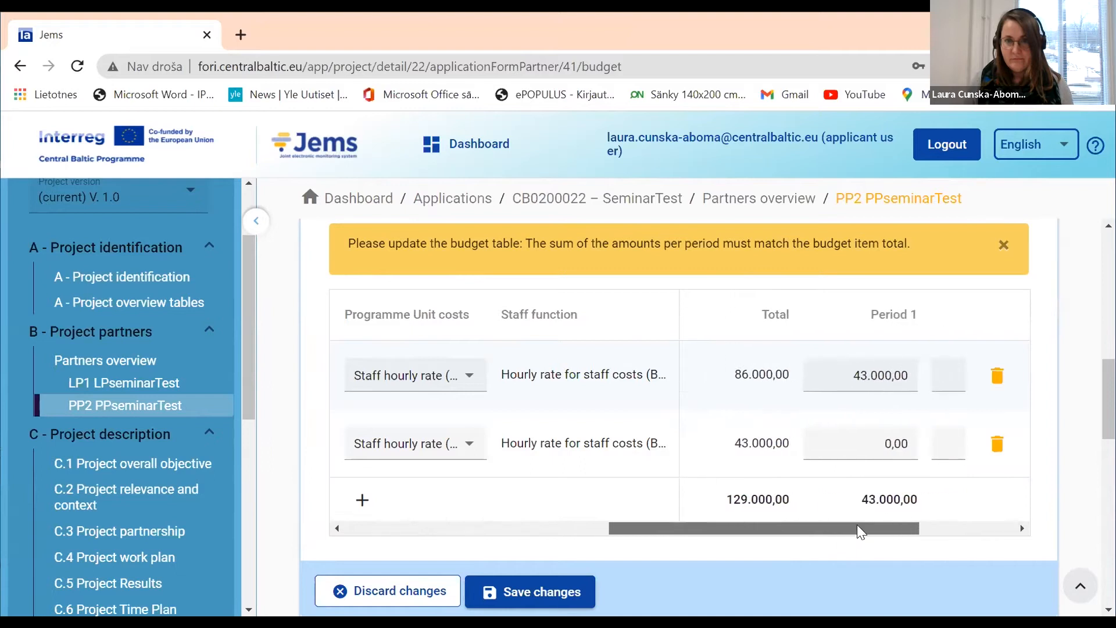
pyautogui.click(885, 444)
pyautogui.doubleClick(884, 445)
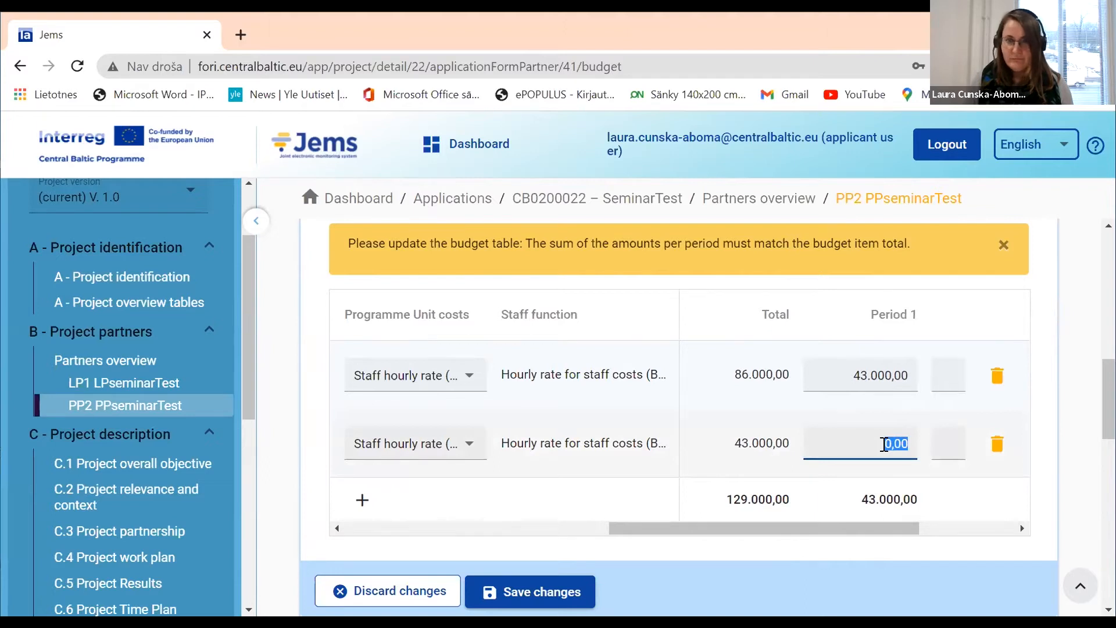
pyautogui.write('21')
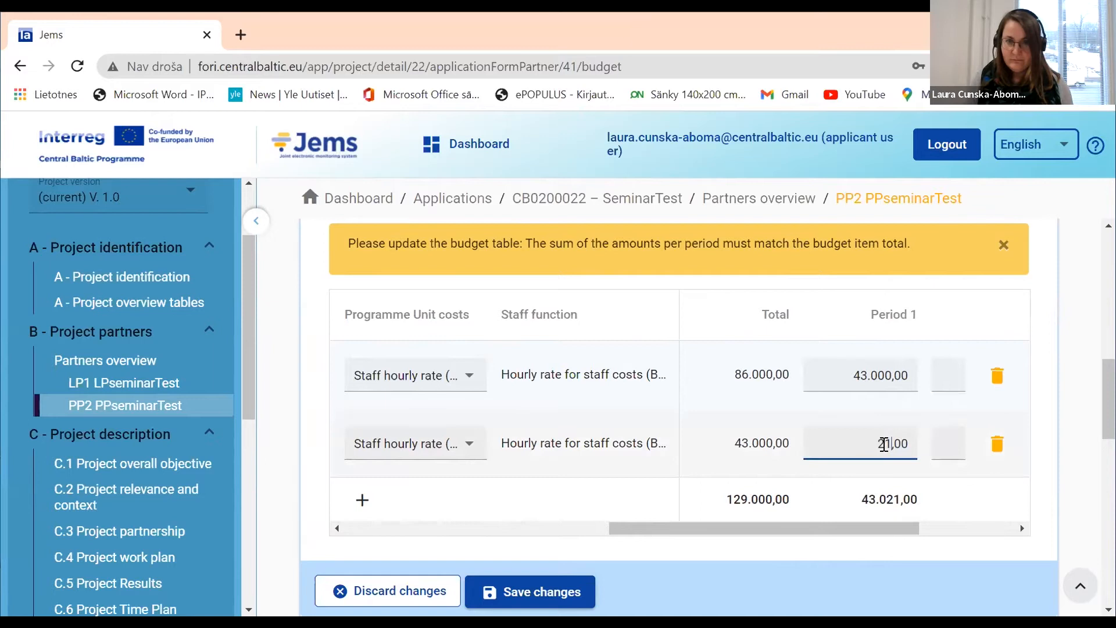
pyautogui.write('.500')
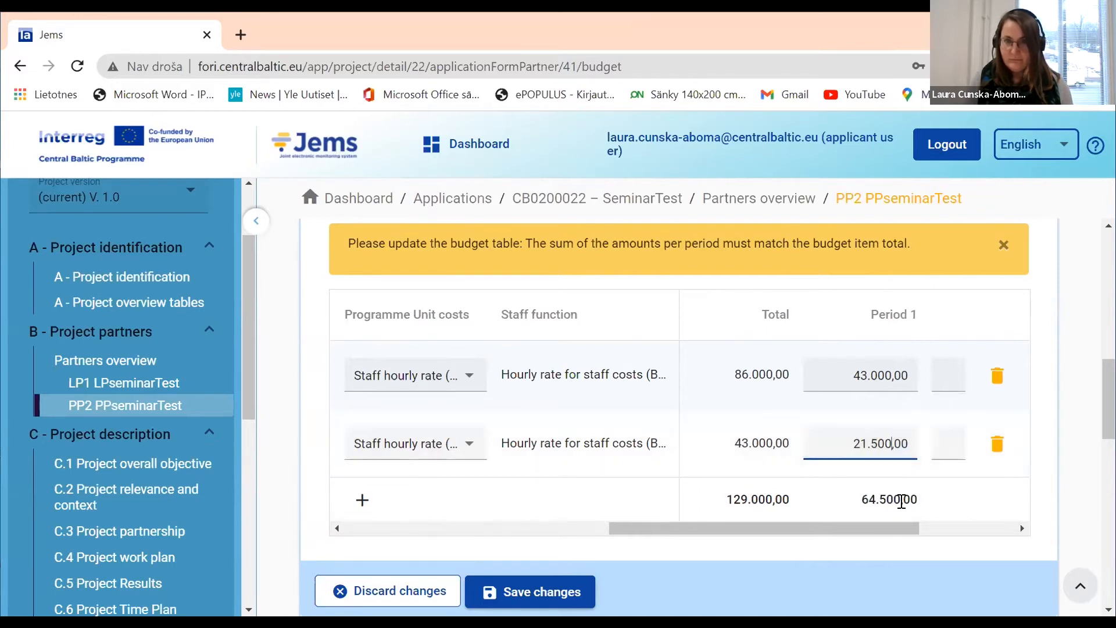
pyautogui.moveTo(895, 528); pyautogui.dragTo(953, 527)
pyautogui.click(917, 451)
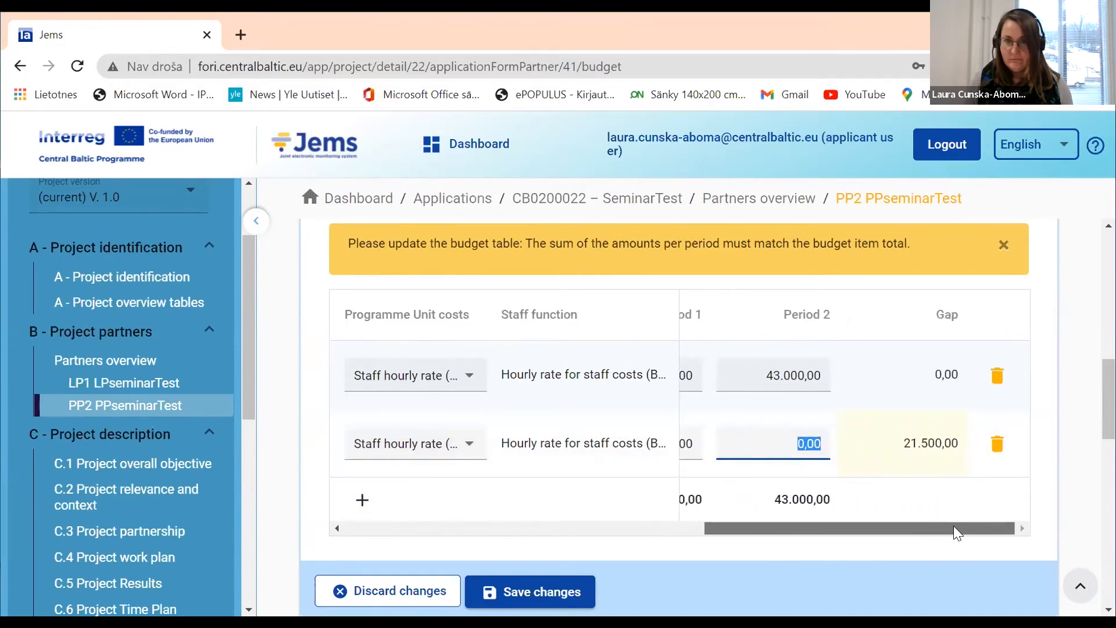
pyautogui.write('21500')
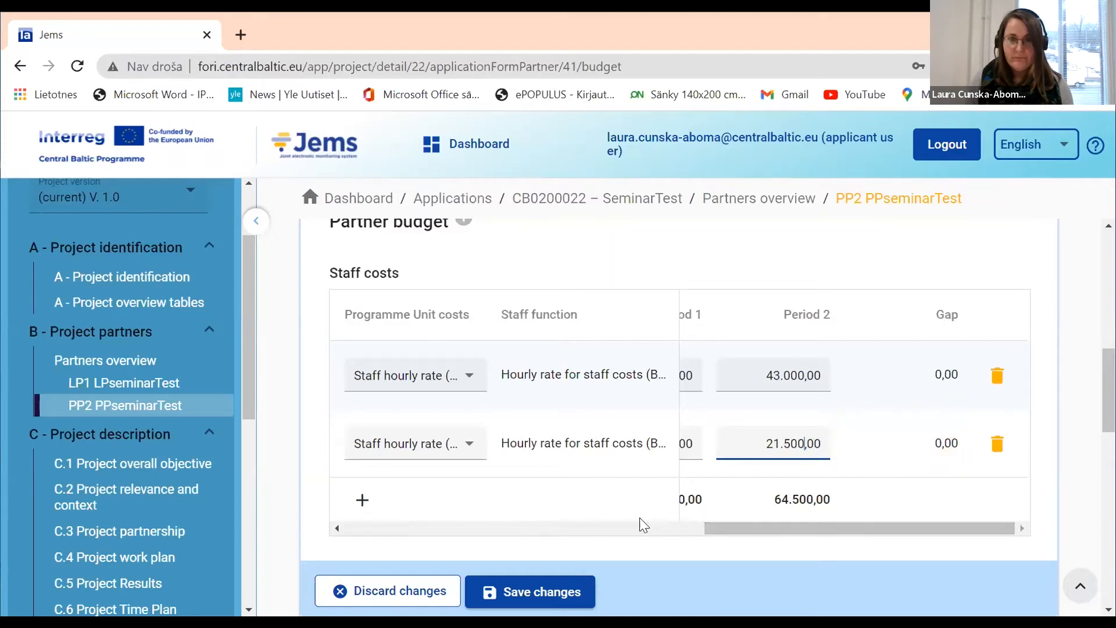
pyautogui.click(557, 592)
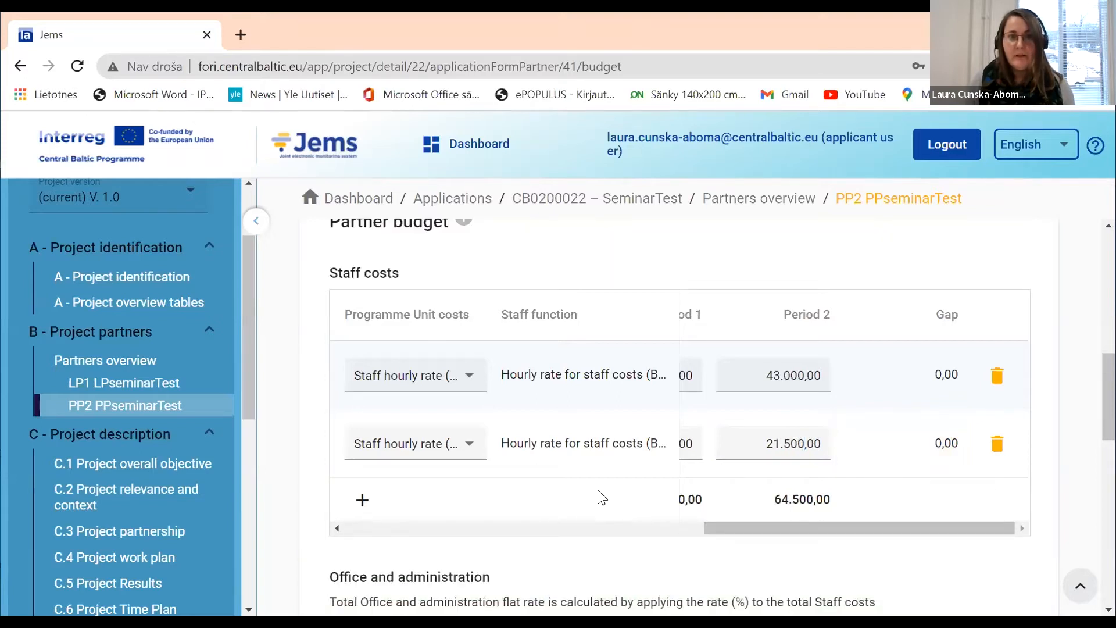
# - Review the calculated flat-rate totals for office and administration and for travel and accommodation
pyautogui.scroll(-1, 602, 497)
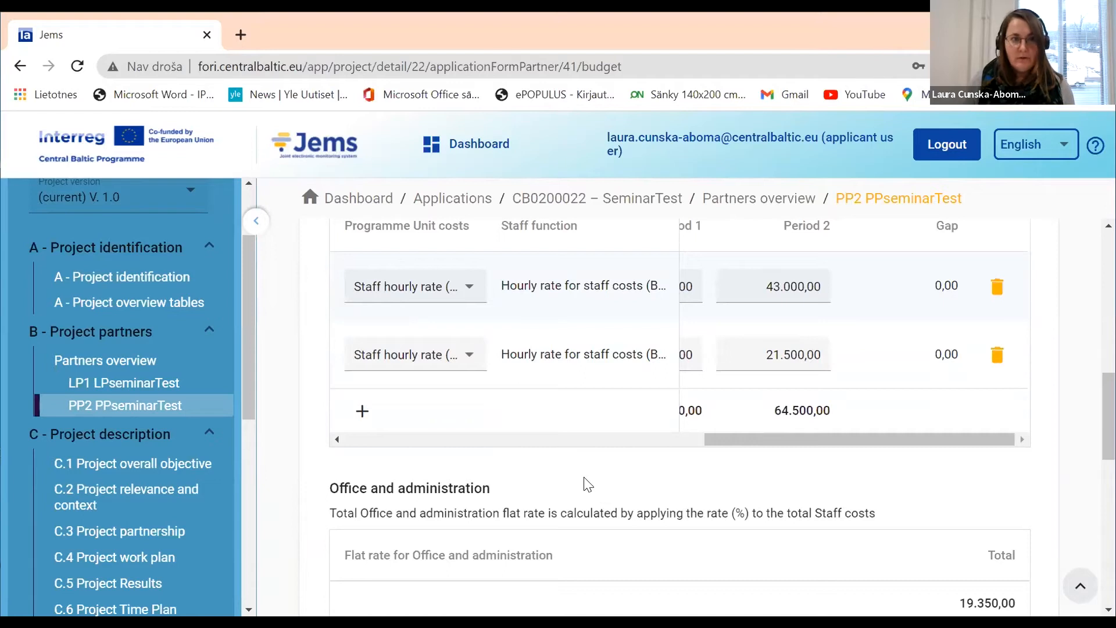
pyautogui.scroll(1, 583, 477)
pyautogui.scroll(-2, 587, 485)
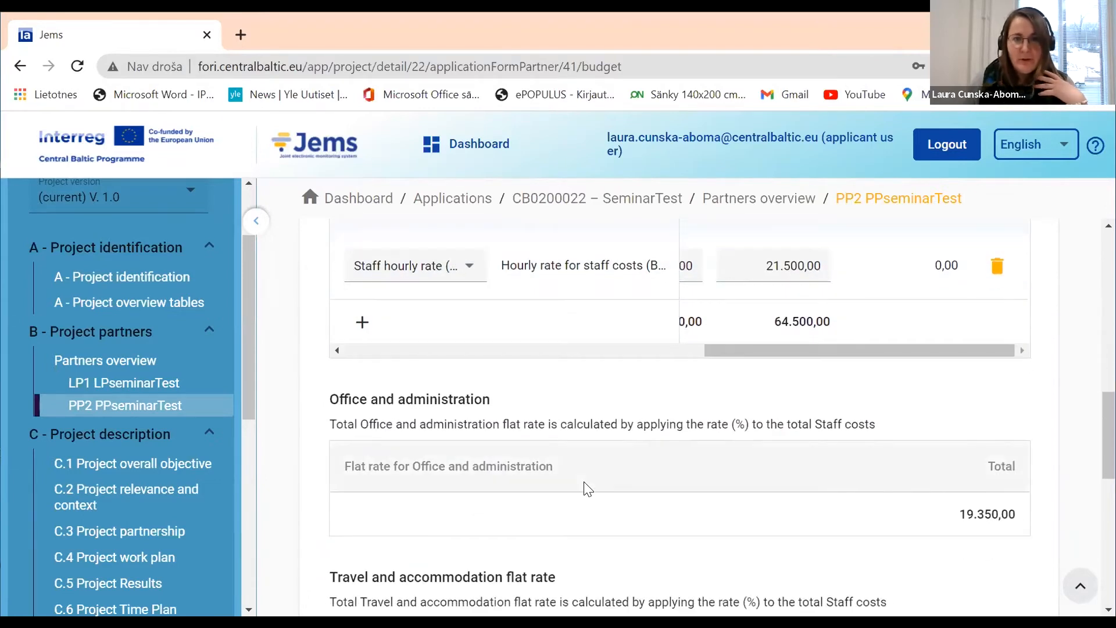
pyautogui.scroll(-1, 587, 491)
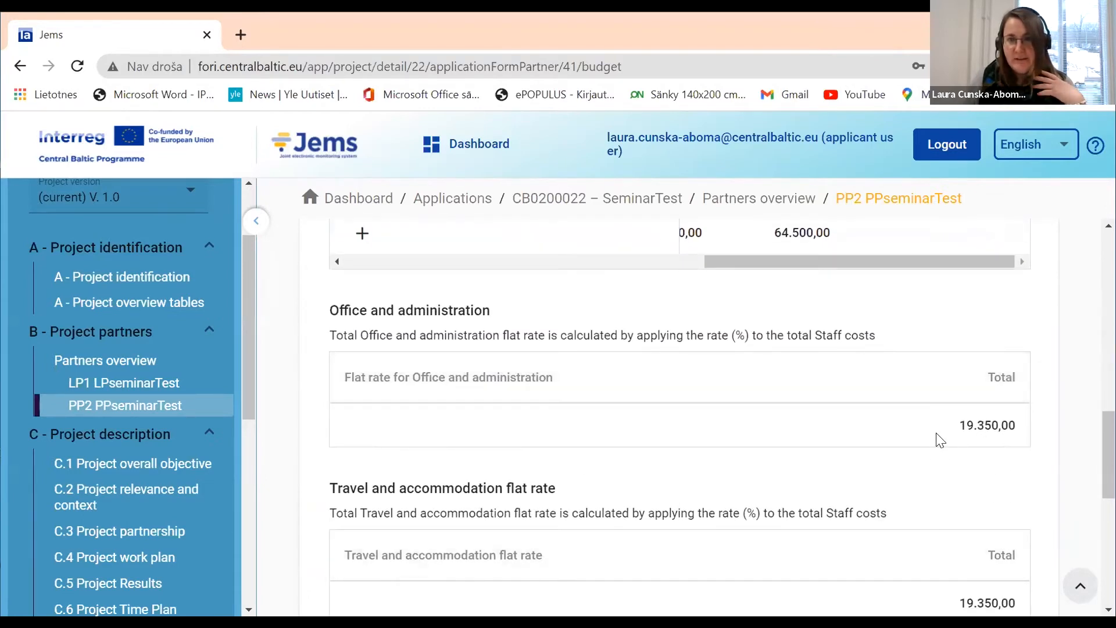
pyautogui.scroll(-1, 859, 471)
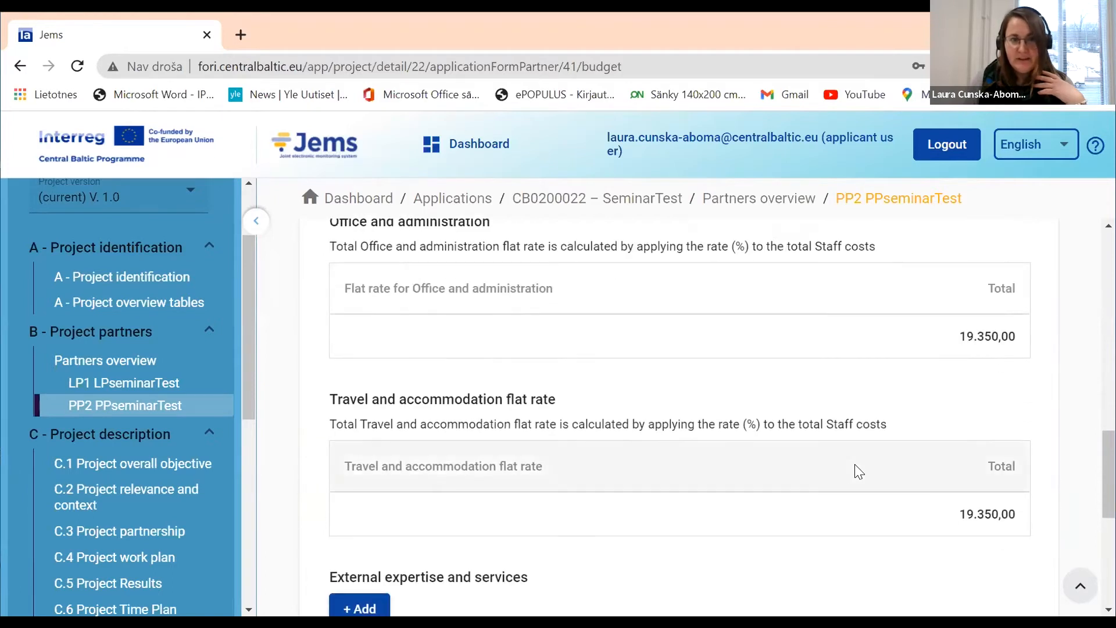
pyautogui.scroll(-1, 809, 450)
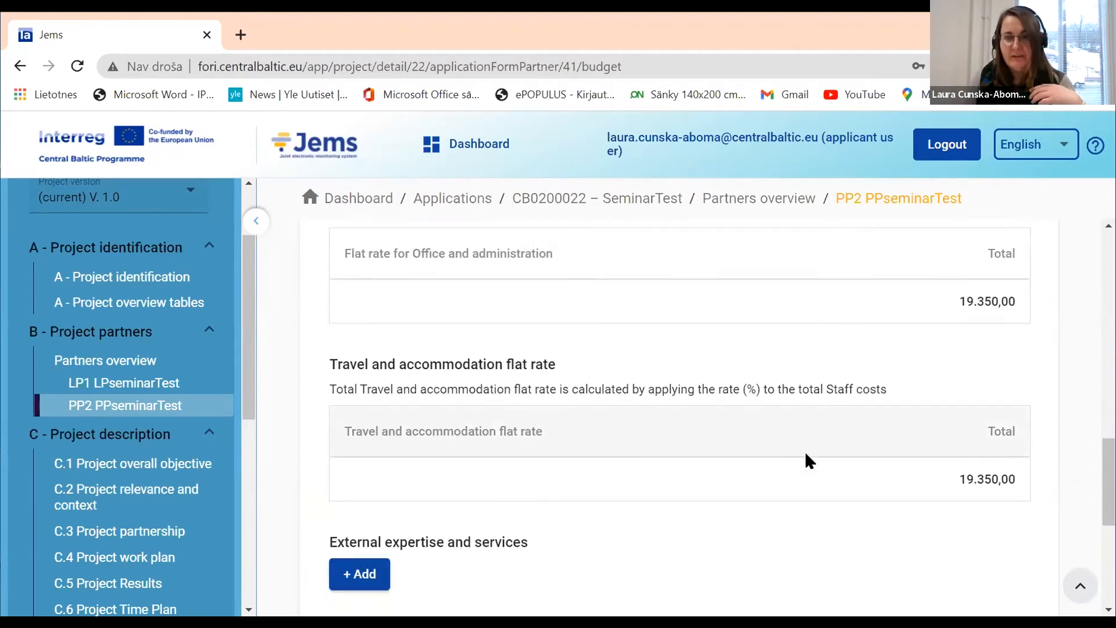
# - Add an external expertise and services item with the unit cost "Face-to-face events unit cost for Sweden"
pyautogui.scroll(-1, 888, 446)
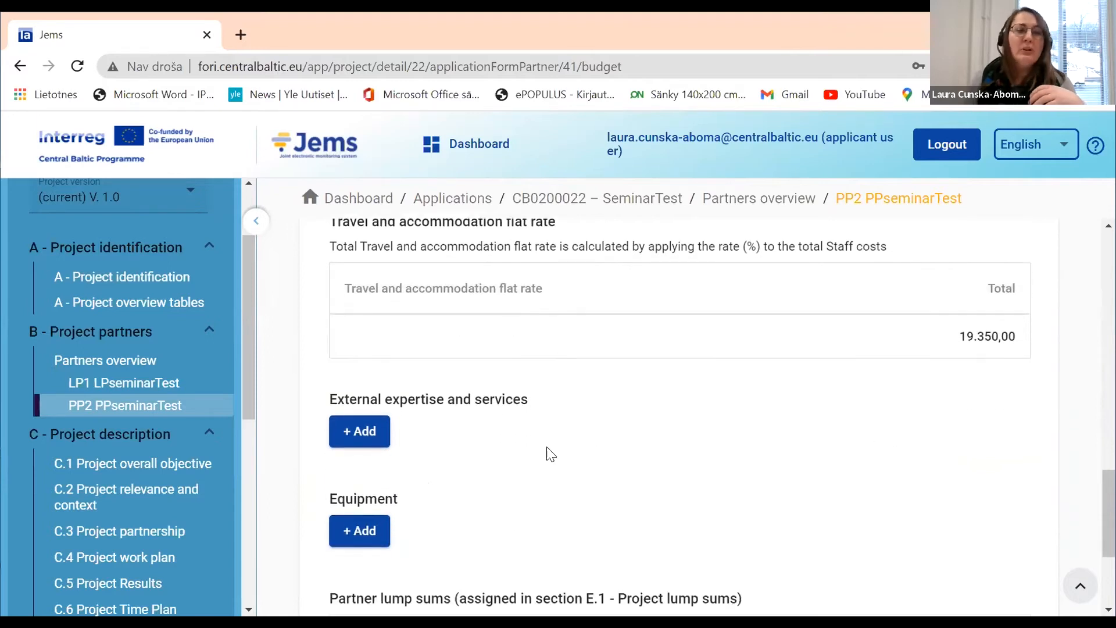
pyautogui.click(358, 431)
pyautogui.scroll(-1, 517, 480)
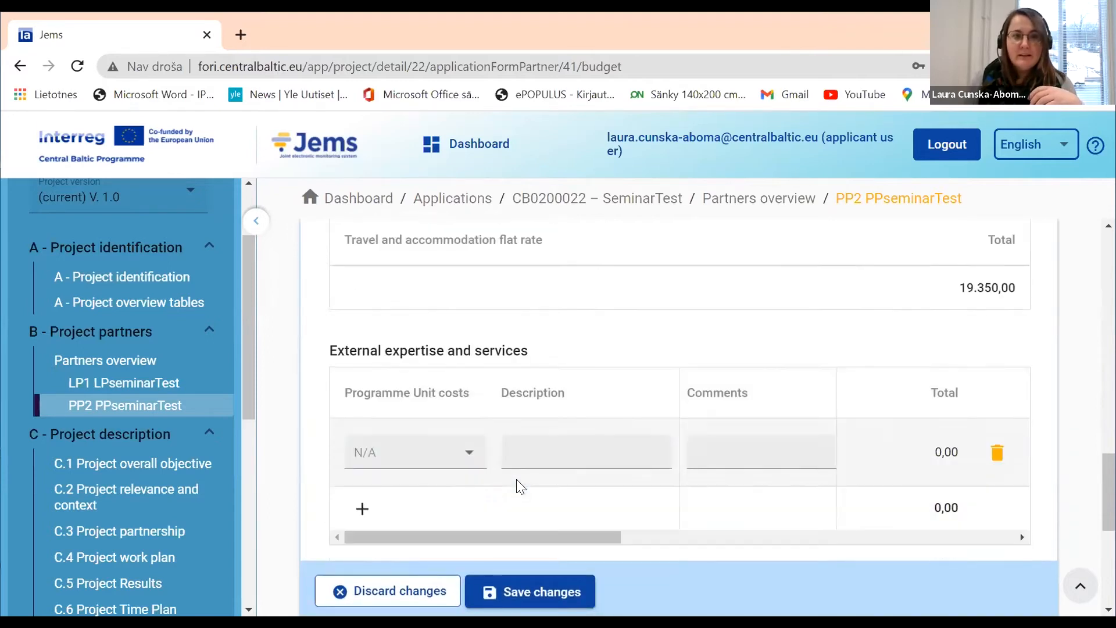
pyautogui.click(471, 414)
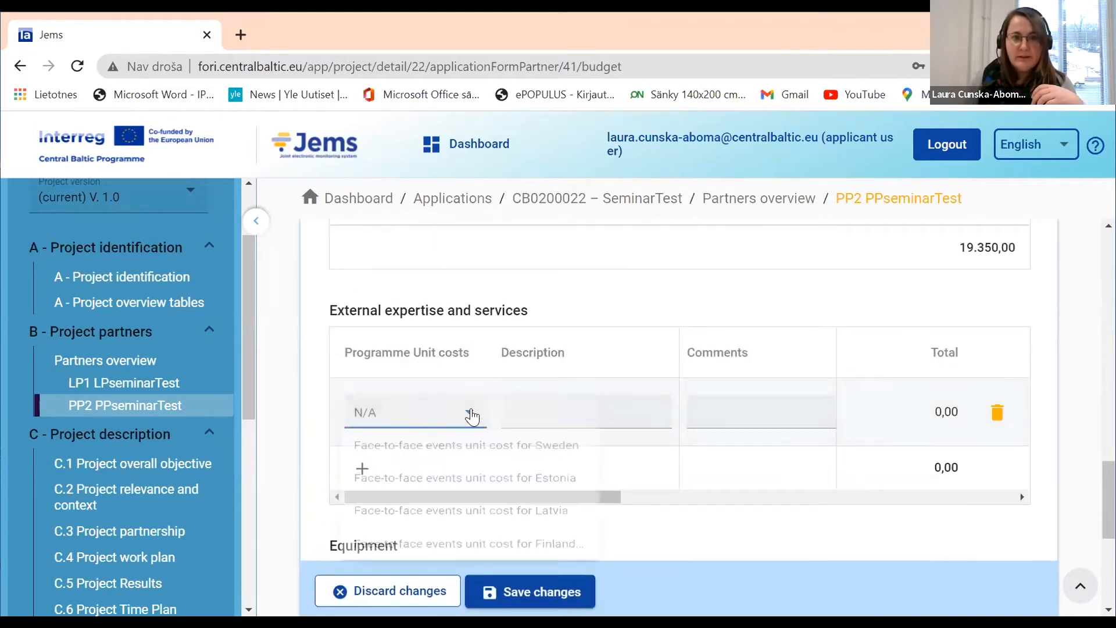
pyautogui.click(476, 449)
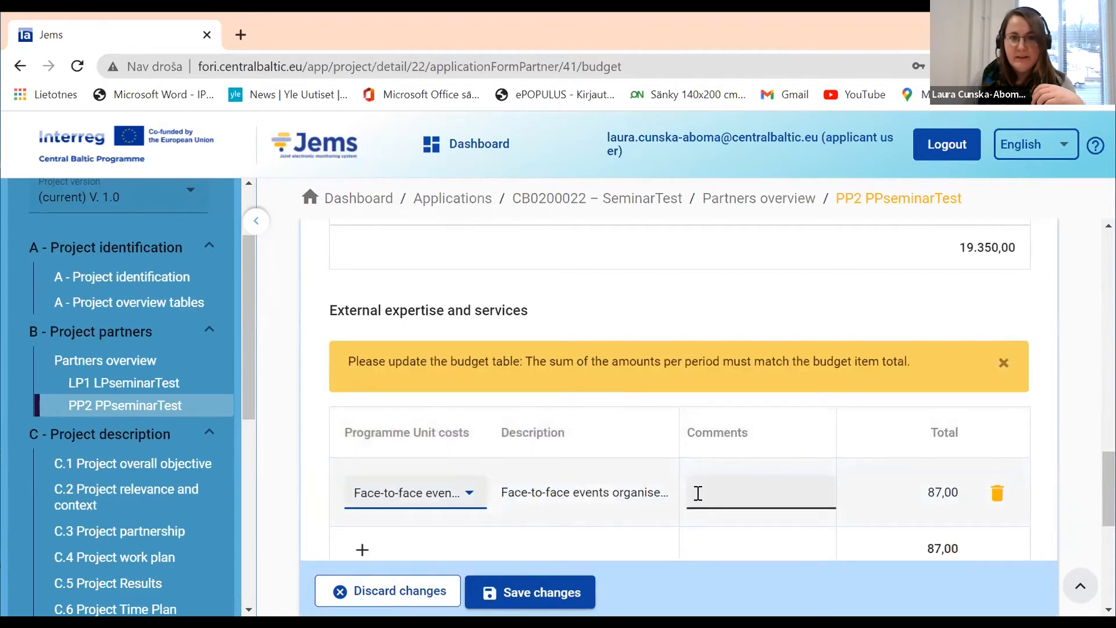
# - Set the number of units of the face-to-face events item to 20
pyautogui.scroll(-2, 663, 541)
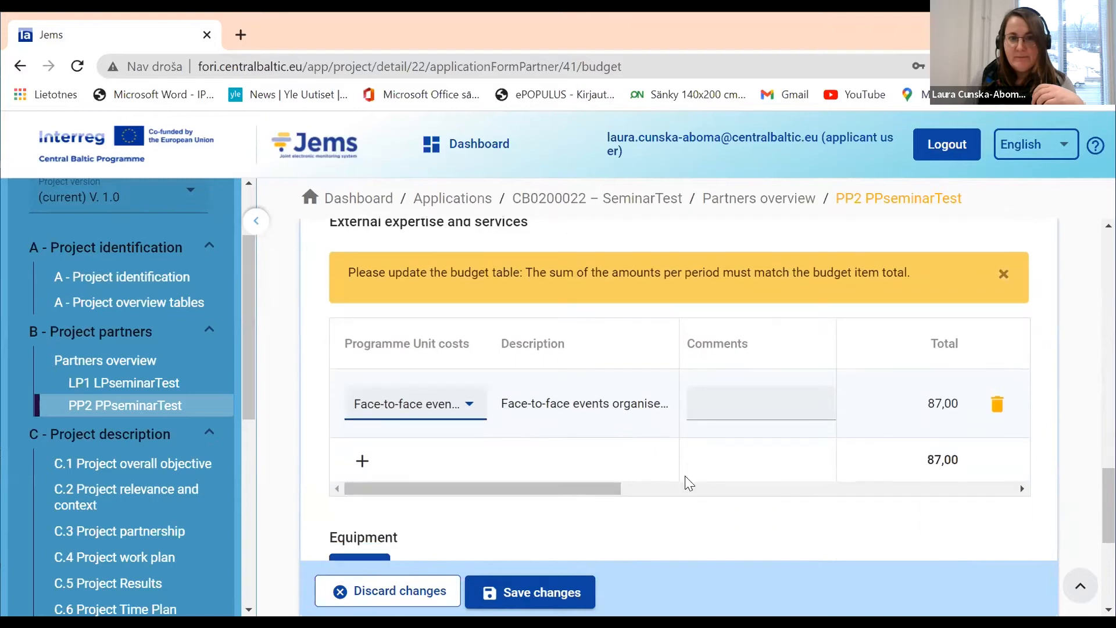
pyautogui.moveTo(600, 487); pyautogui.dragTo(815, 483)
pyautogui.doubleClick(756, 402)
pyautogui.write('10')
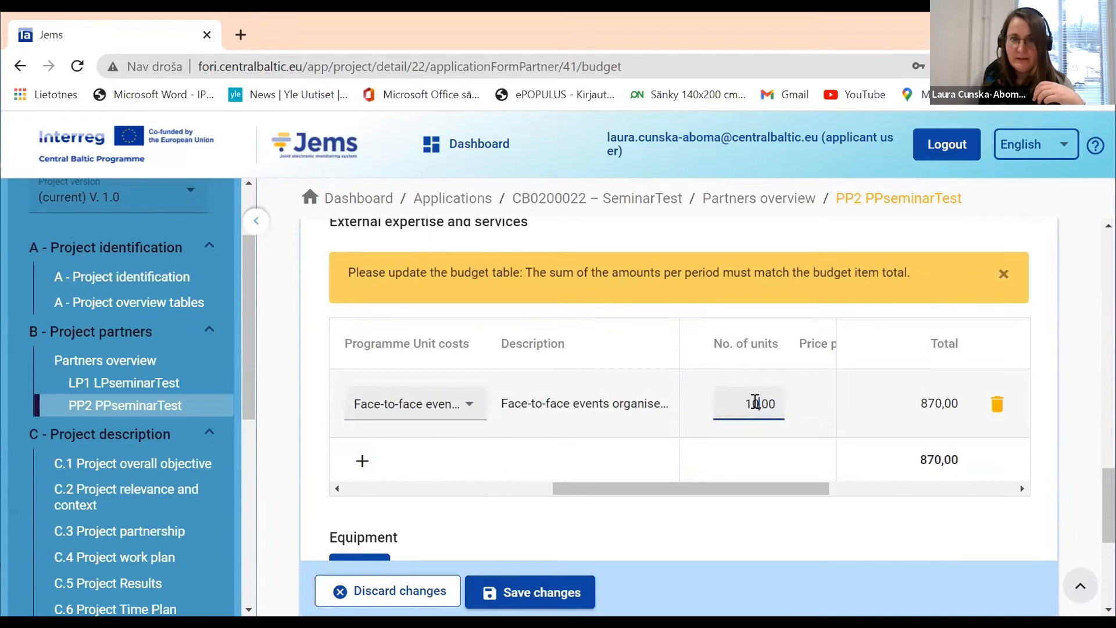
pyautogui.moveTo(756, 484)
pyautogui.mouseDown()
pyautogui.moveTo(856, 489)
pyautogui.moveTo(741, 488)
pyautogui.mouseUp()
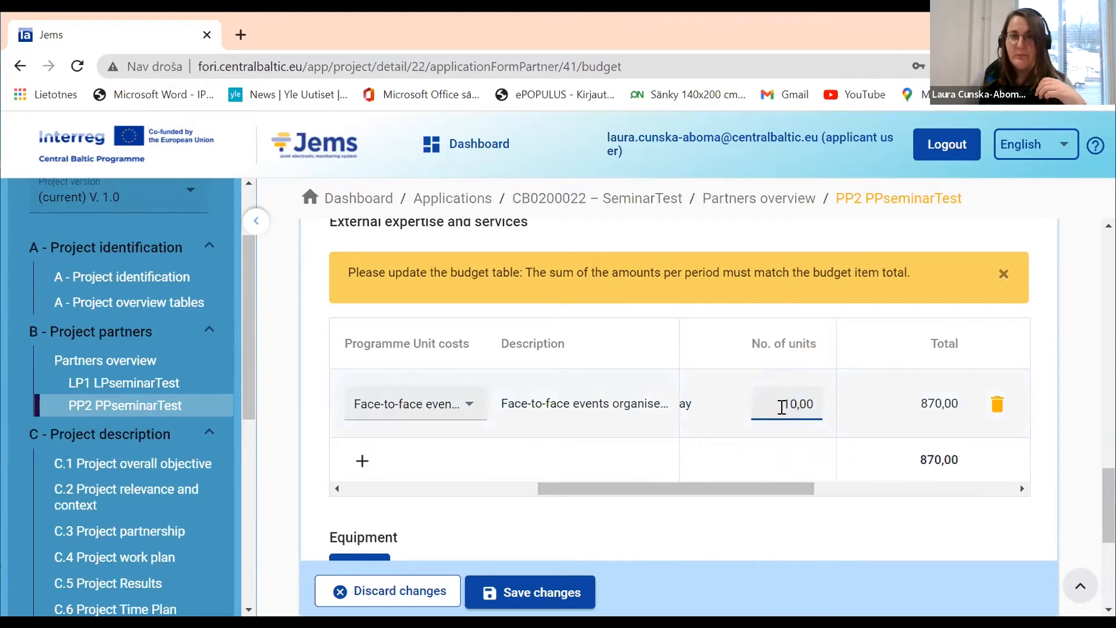
pyautogui.press('Delete')
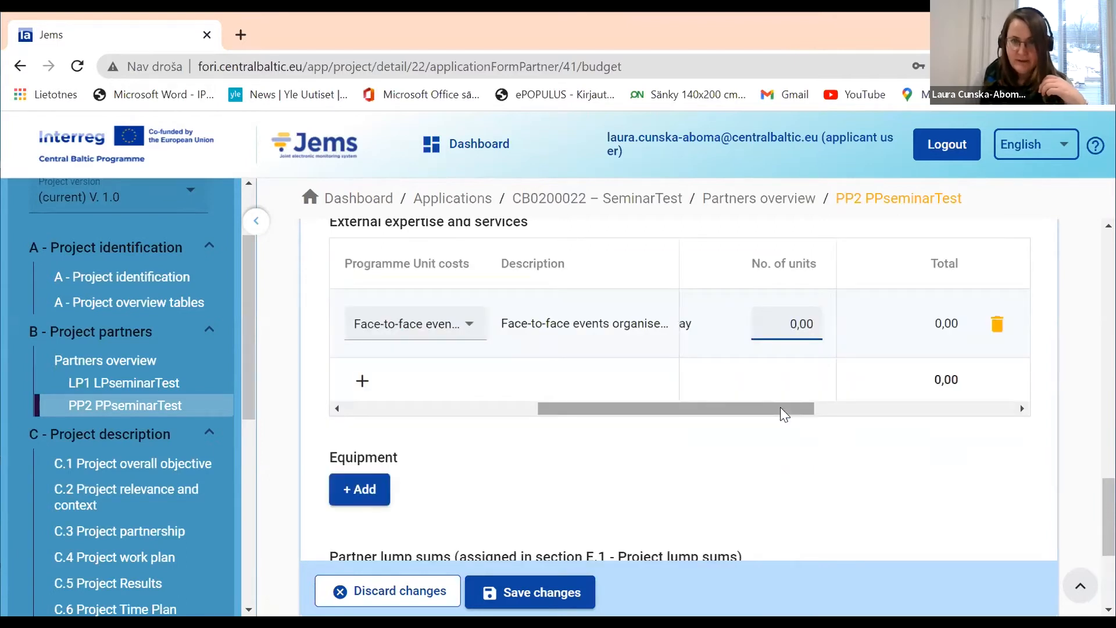
pyautogui.write('2')
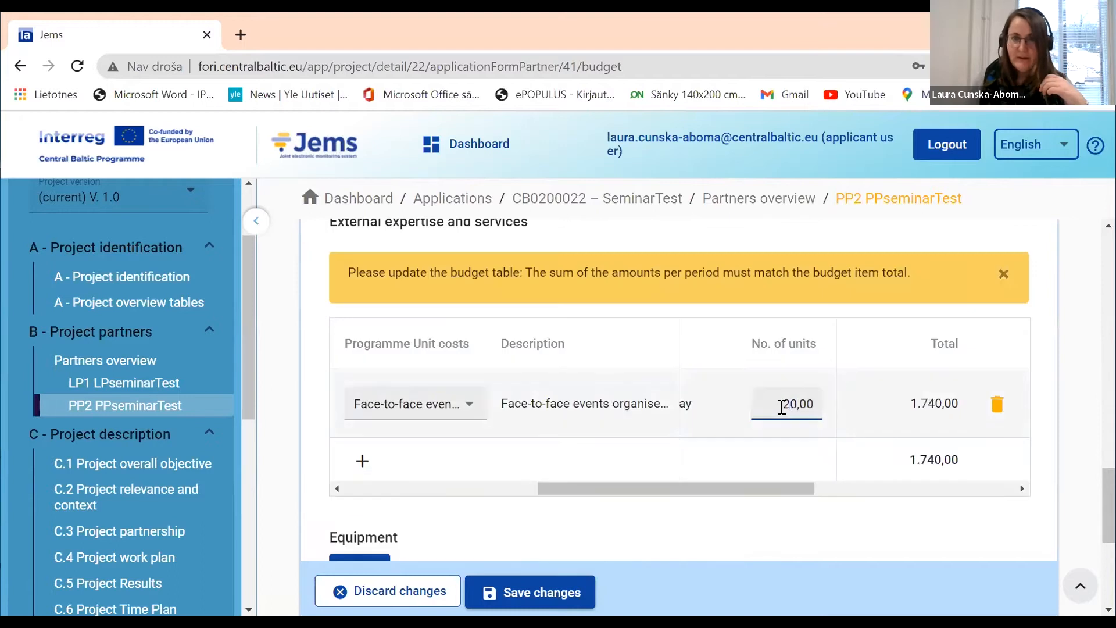
# - Allocate 1.740 to Period 2 for the face-to-face events item and save the budget
pyautogui.moveTo(773, 488); pyautogui.dragTo(919, 506)
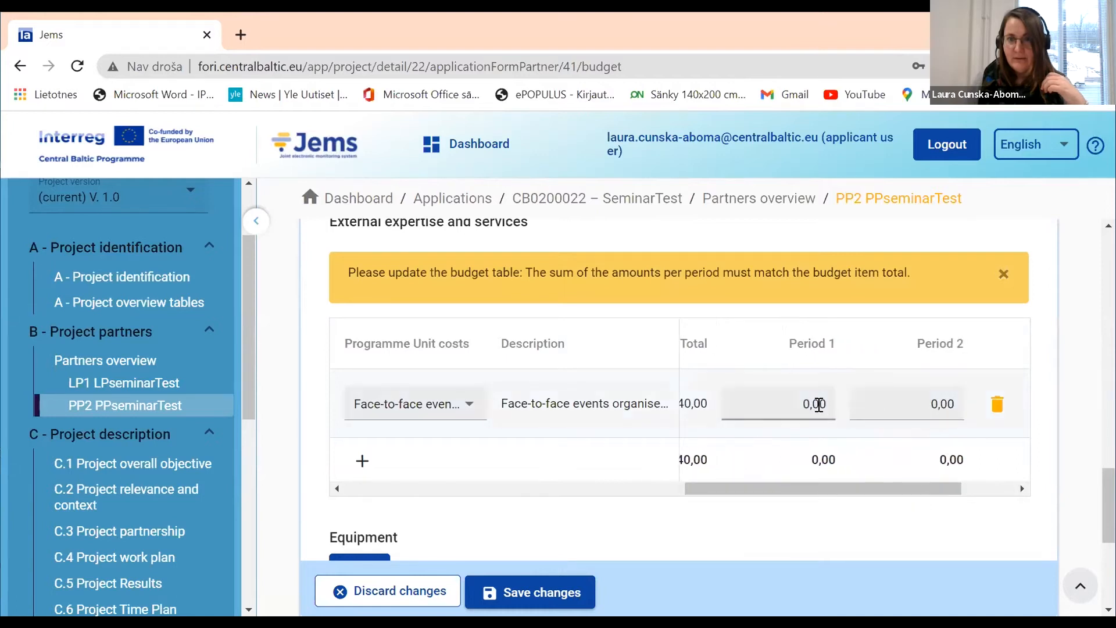
pyautogui.click(912, 407)
pyautogui.moveTo(888, 484)
pyautogui.mouseDown()
pyautogui.moveTo(833, 484)
pyautogui.moveTo(883, 490)
pyautogui.mouseUp()
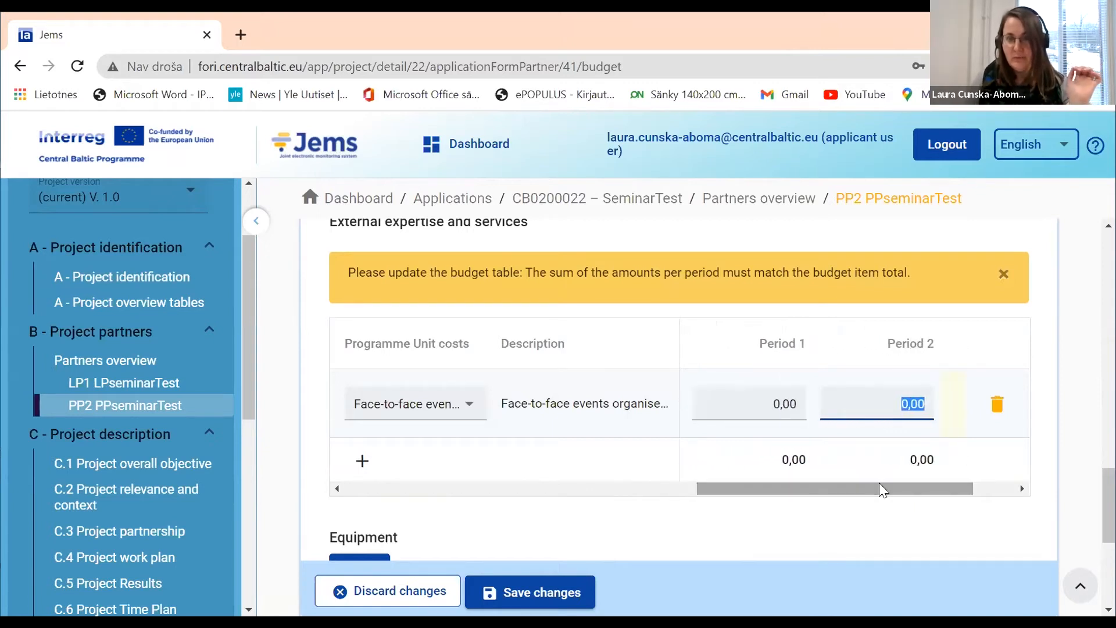
pyautogui.write('17')
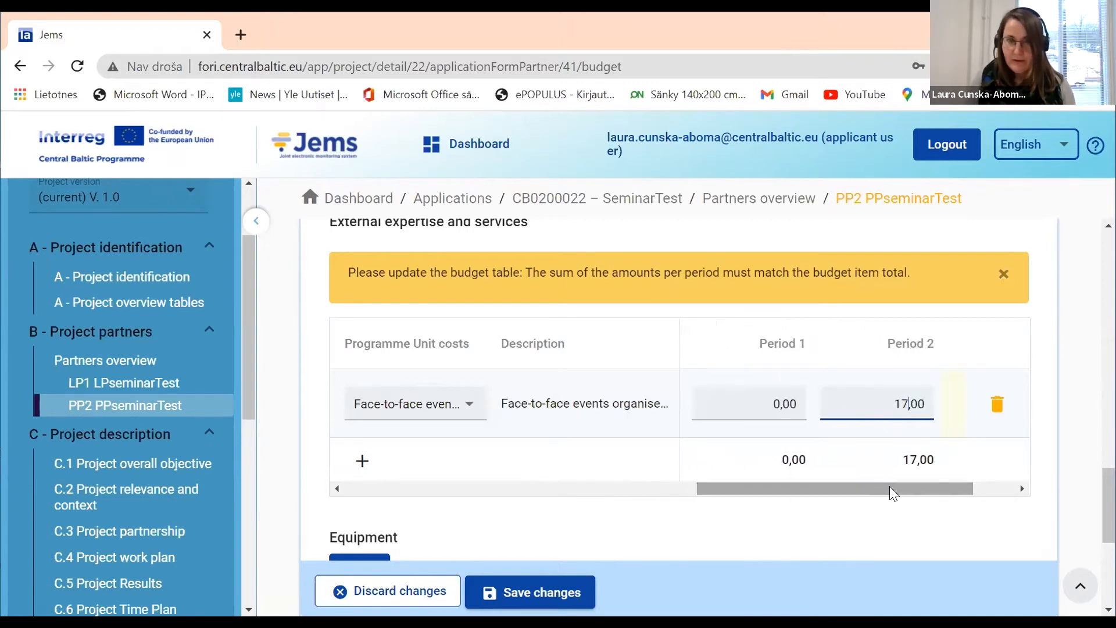
pyautogui.moveTo(835, 488); pyautogui.dragTo(798, 488)
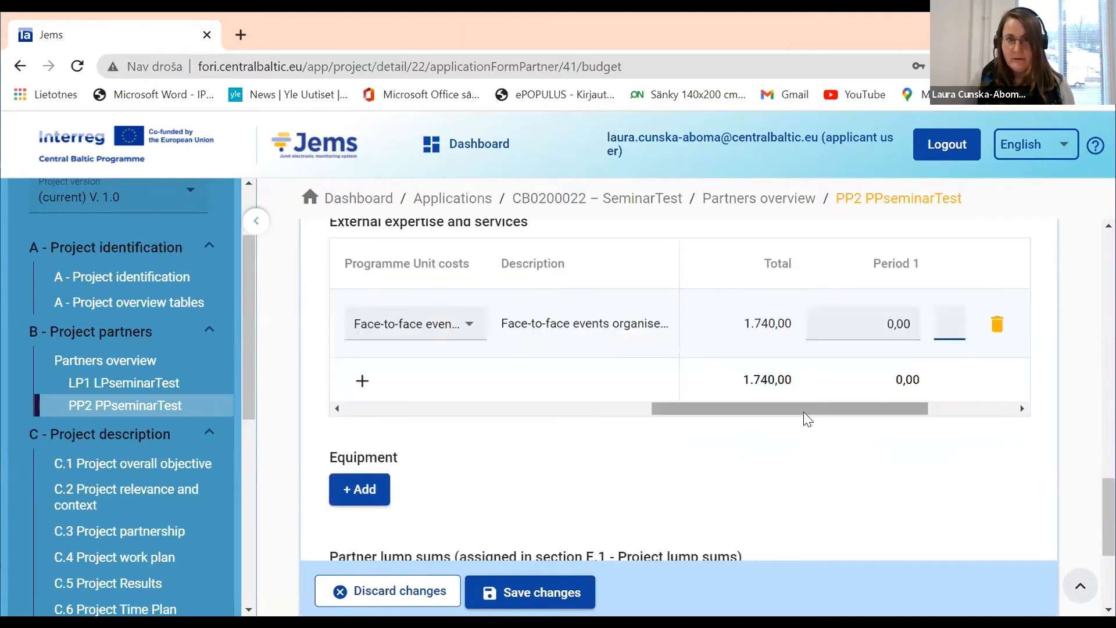
pyautogui.moveTo(804, 411); pyautogui.dragTo(925, 429)
pyautogui.click(537, 595)
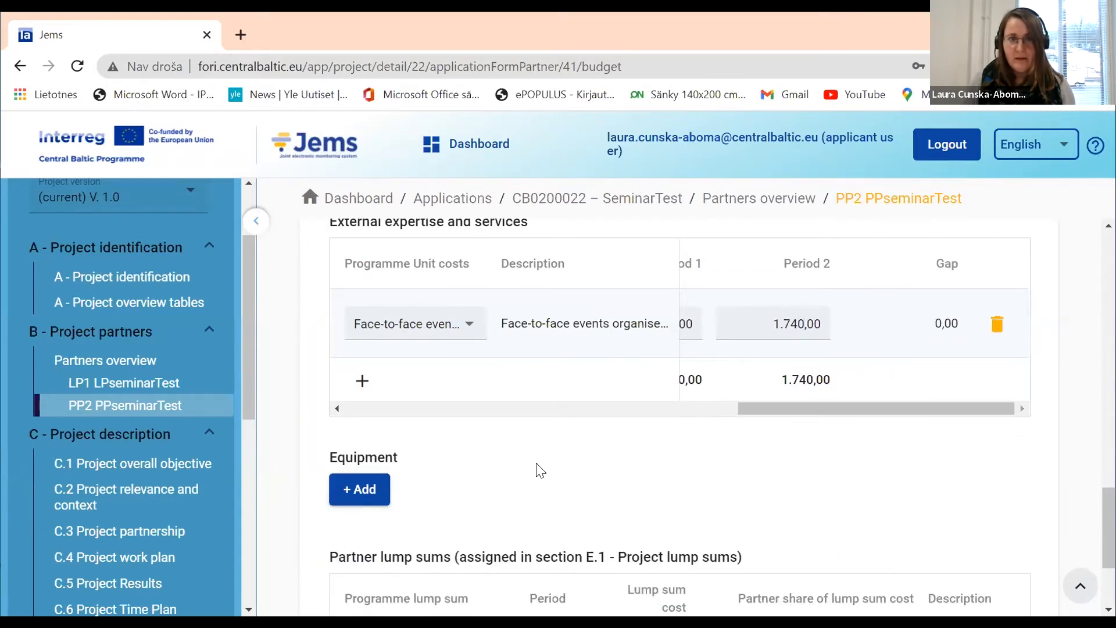
# - Add a second, empty item to the external expertise and services costs
pyautogui.scroll(1, 536, 464)
pyautogui.scroll(-1, 478, 517)
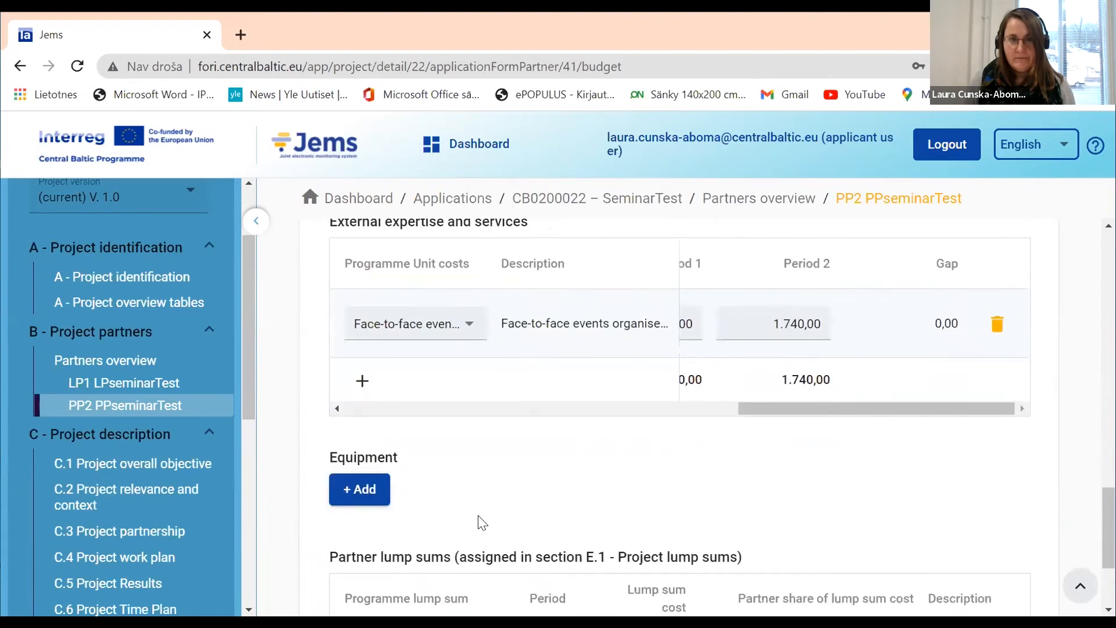
pyautogui.scroll(-1, 480, 518)
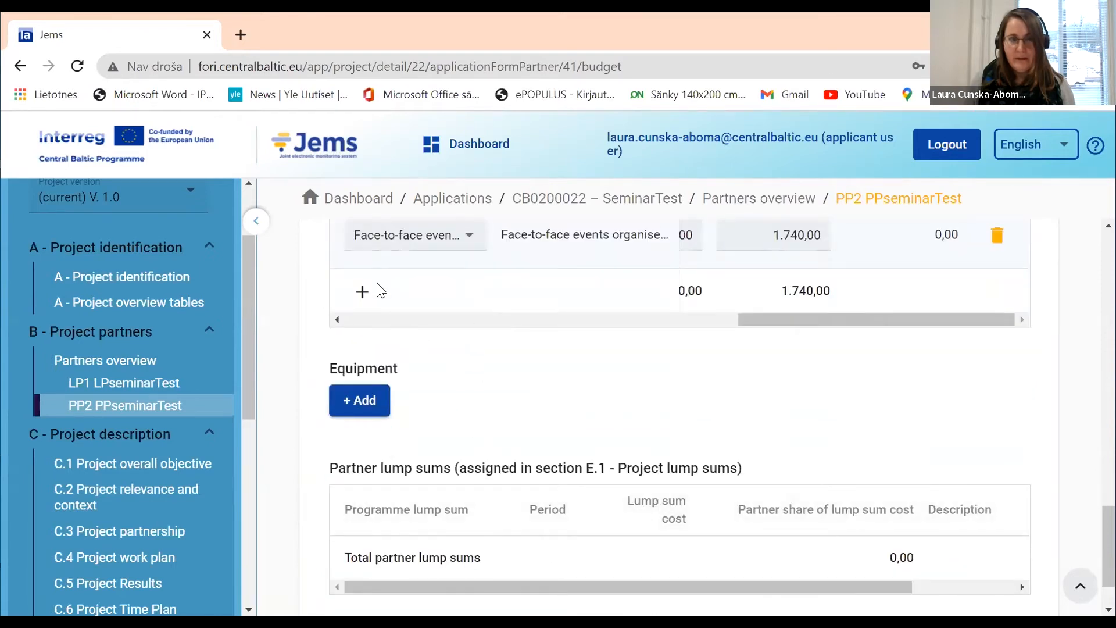
pyautogui.click(362, 291)
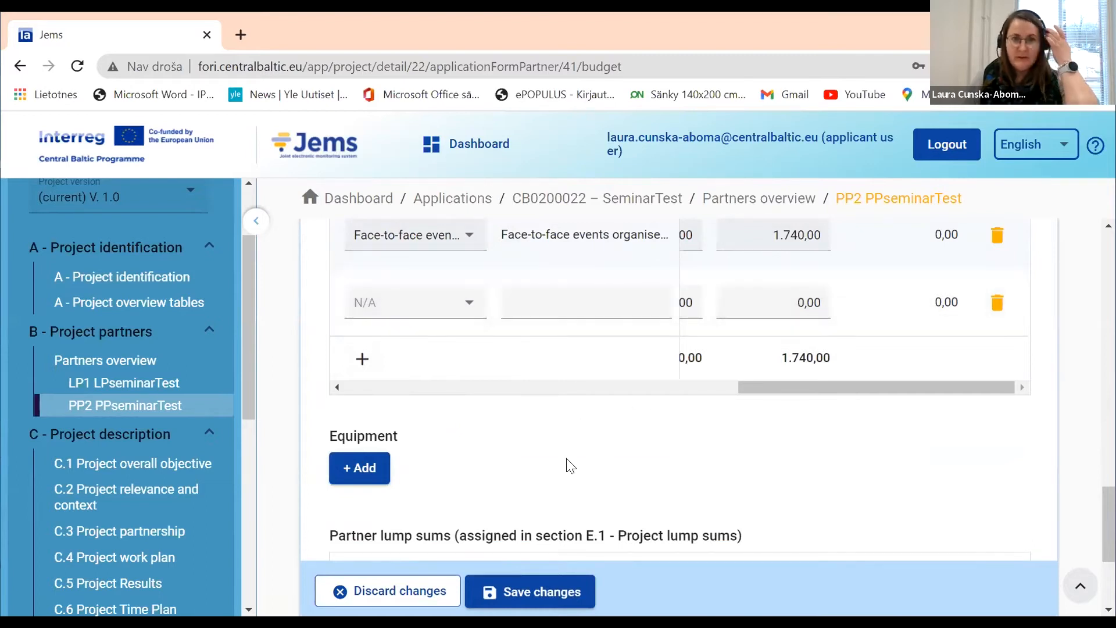
# - Add an equipment item with the unit cost "Project management equipment unit cost"
pyautogui.scroll(-1, 468, 449)
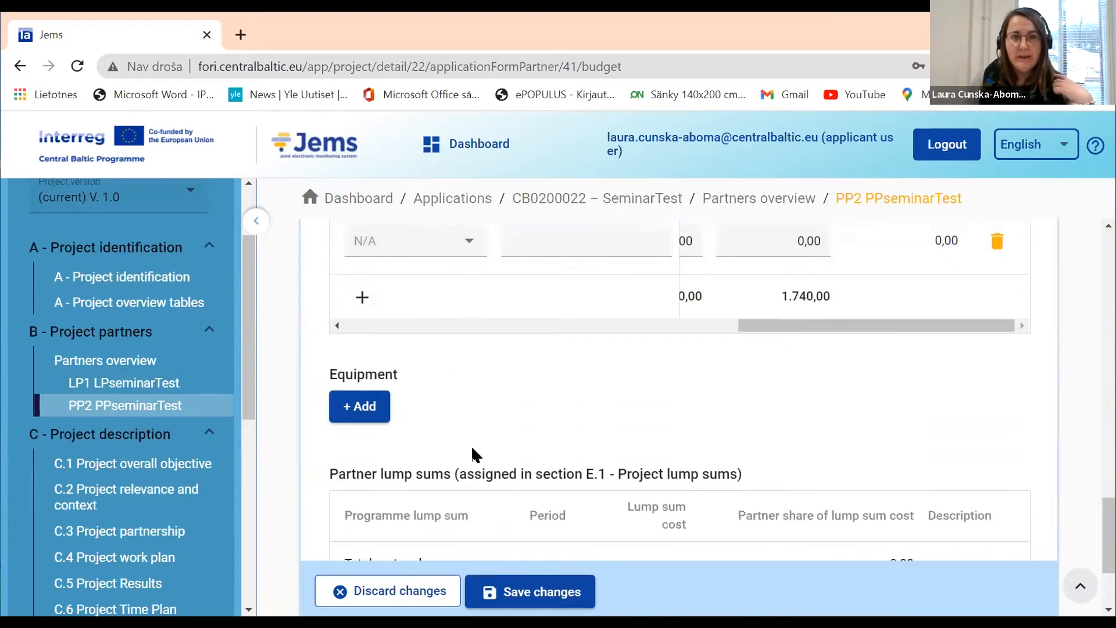
pyautogui.click(360, 381)
pyautogui.scroll(-1, 438, 414)
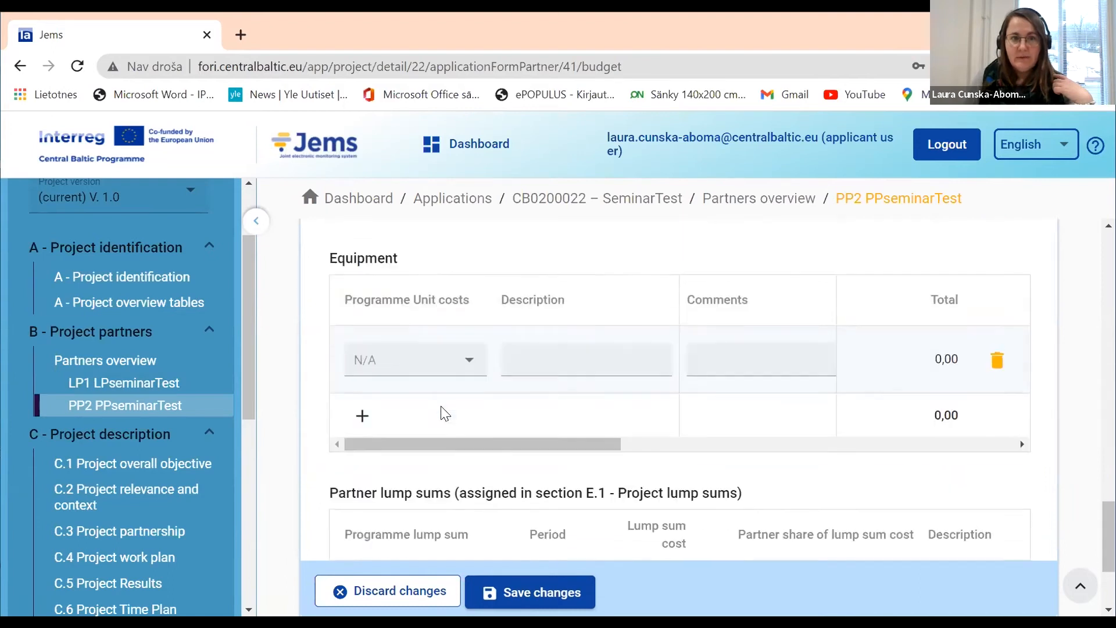
pyautogui.click(472, 363)
pyautogui.click(482, 399)
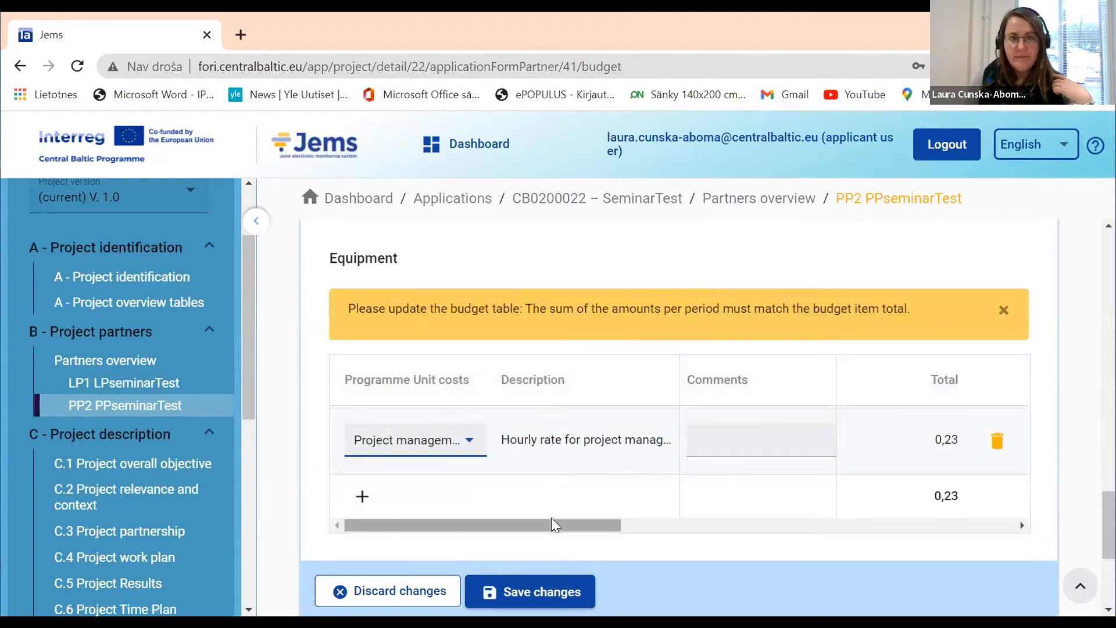
pyautogui.click(476, 449)
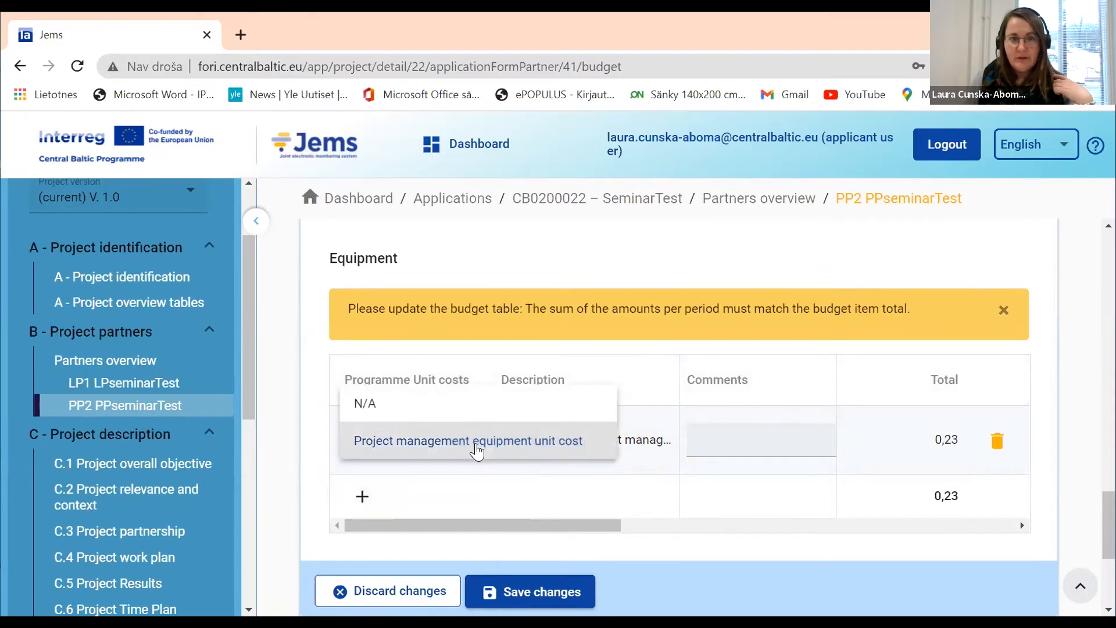
pyautogui.click(473, 448)
# - Set the number of units of the project management equipment item to 2580
pyautogui.moveTo(519, 526); pyautogui.dragTo(782, 537)
pyautogui.doubleClick(747, 440)
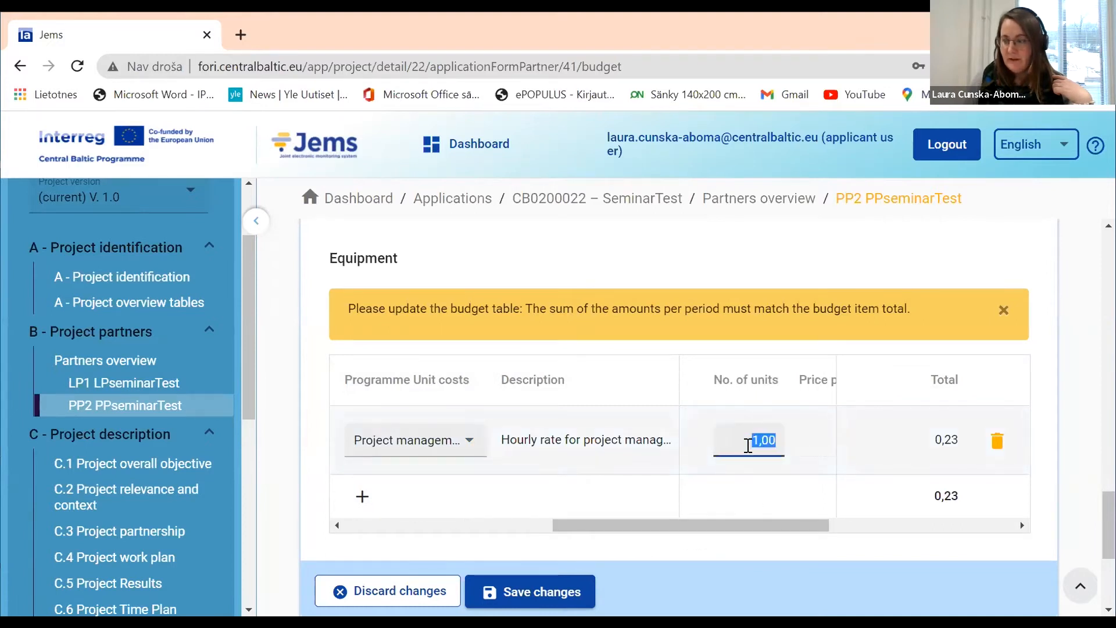
pyautogui.write('2.5')
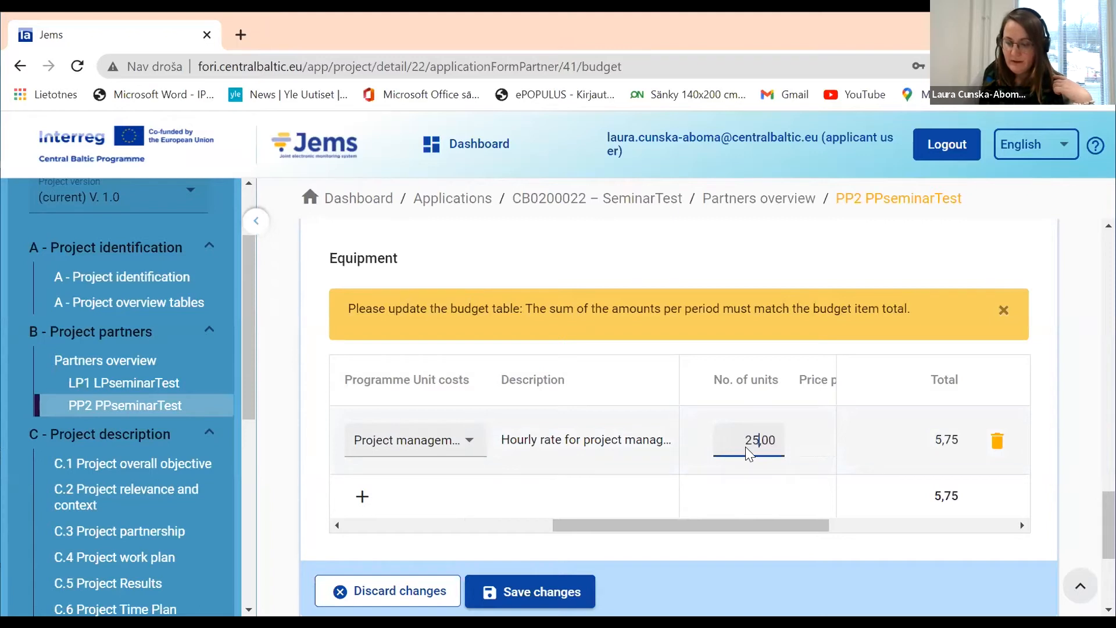
pyautogui.write('80')
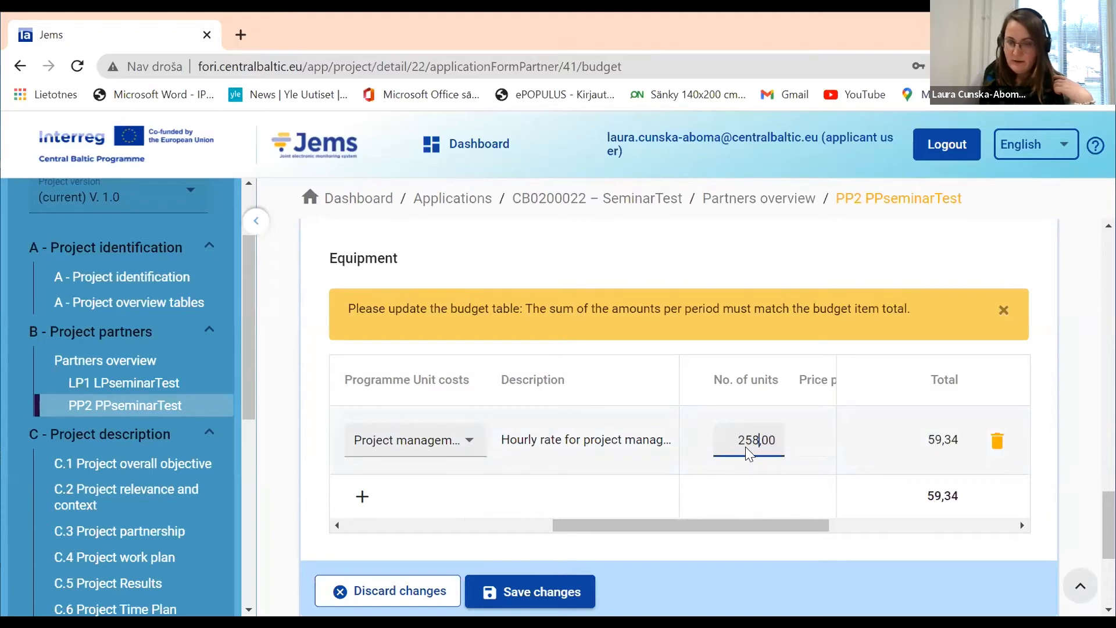
# - Allocate 296,70 to Period 1 and 296,70 to Period 2 for the equipment item, and save the budget
pyautogui.moveTo(758, 530); pyautogui.dragTo(891, 547)
pyautogui.click(842, 440)
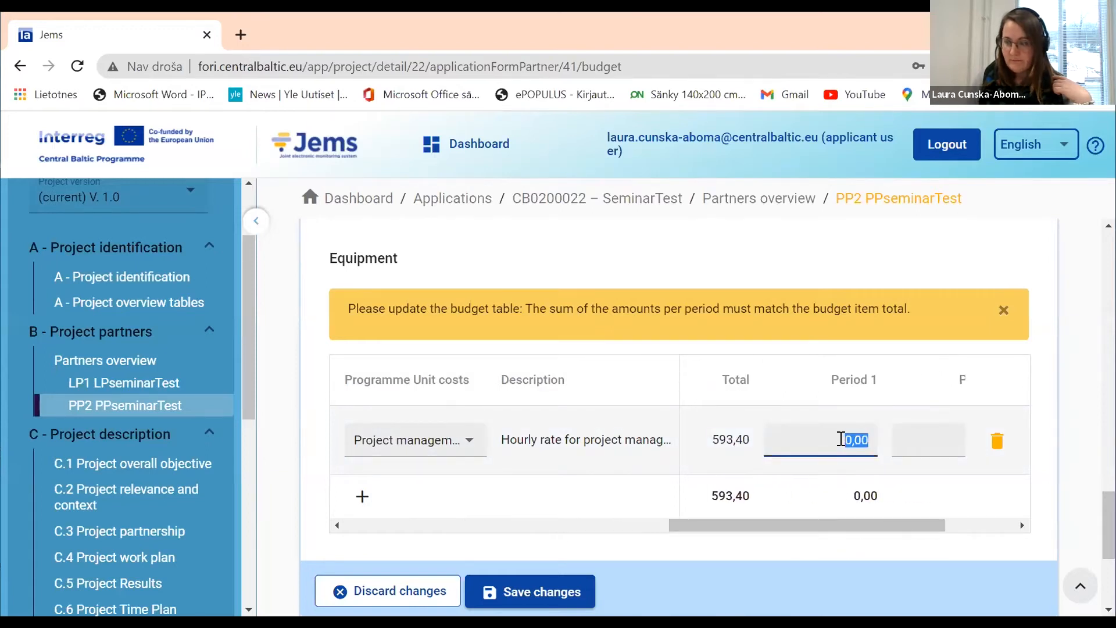
pyautogui.write('296,70')
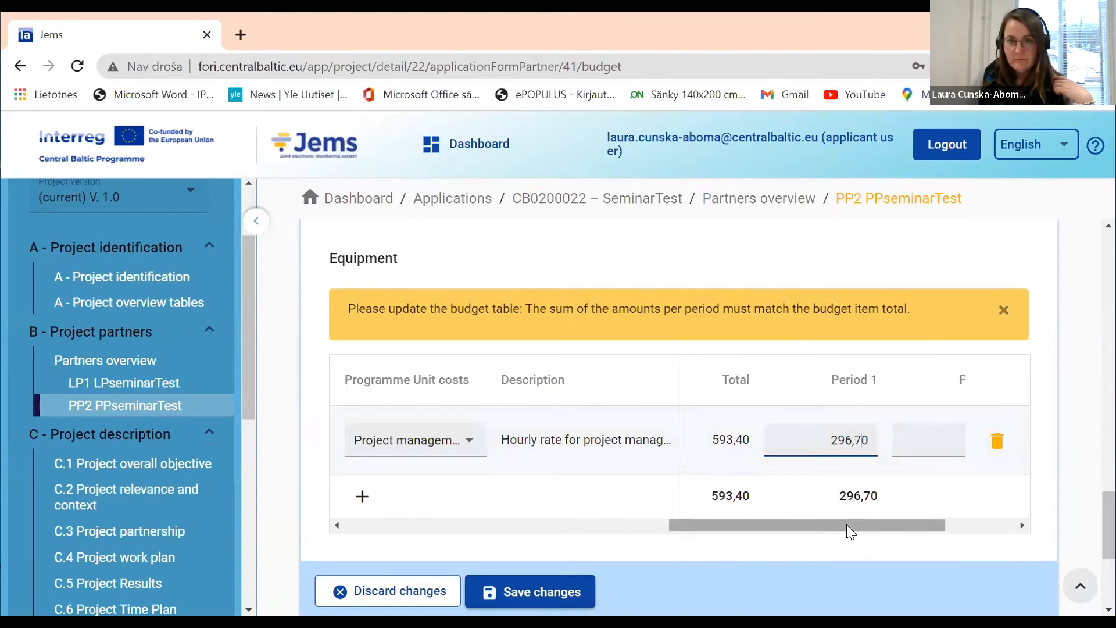
pyautogui.moveTo(849, 528); pyautogui.dragTo(904, 532)
pyautogui.click(832, 445)
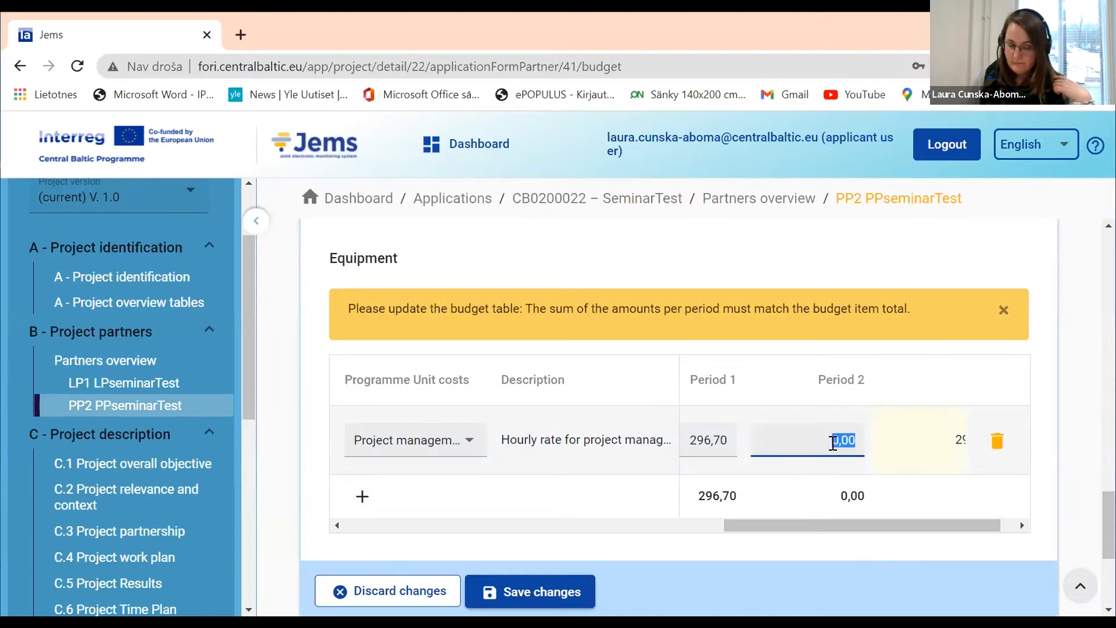
pyautogui.write('296,7')
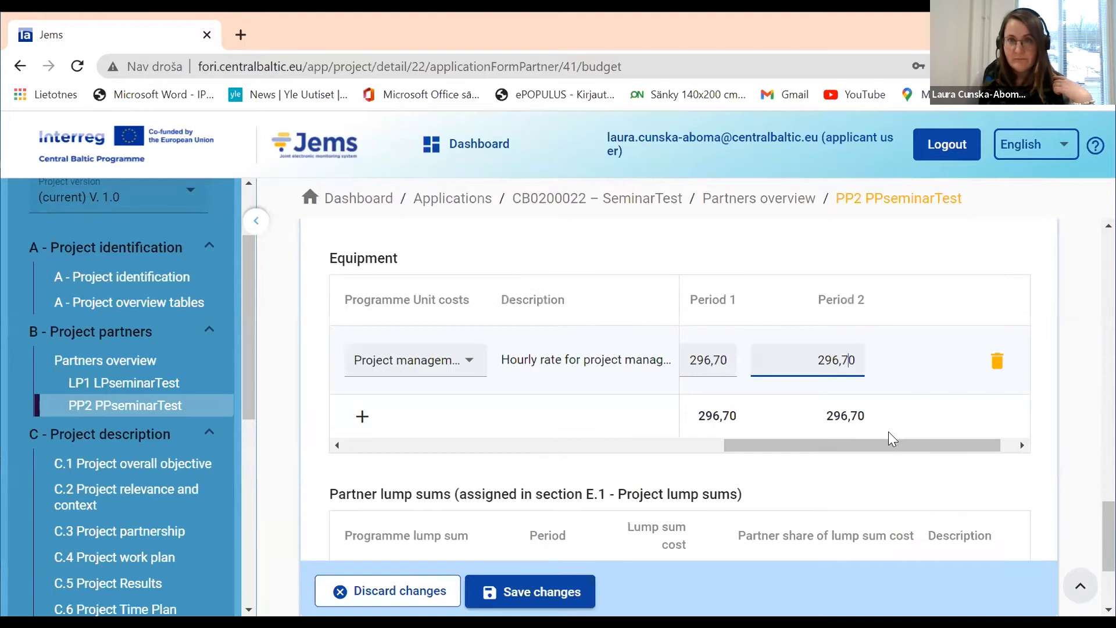
pyautogui.scroll(-2, 831, 461)
pyautogui.click(536, 599)
# - Review the saved equipment costs and partner lump sums, and locate the E.1 Project lump sums section
pyautogui.scroll(3, 578, 454)
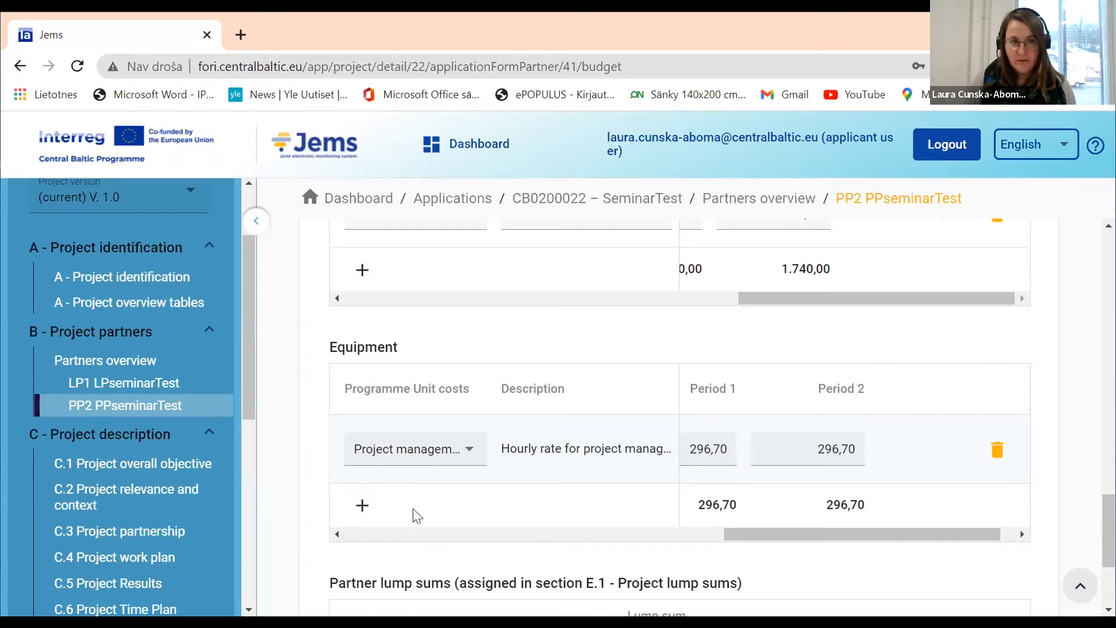
pyautogui.scroll(-2, 431, 515)
pyautogui.scroll(-2, 430, 515)
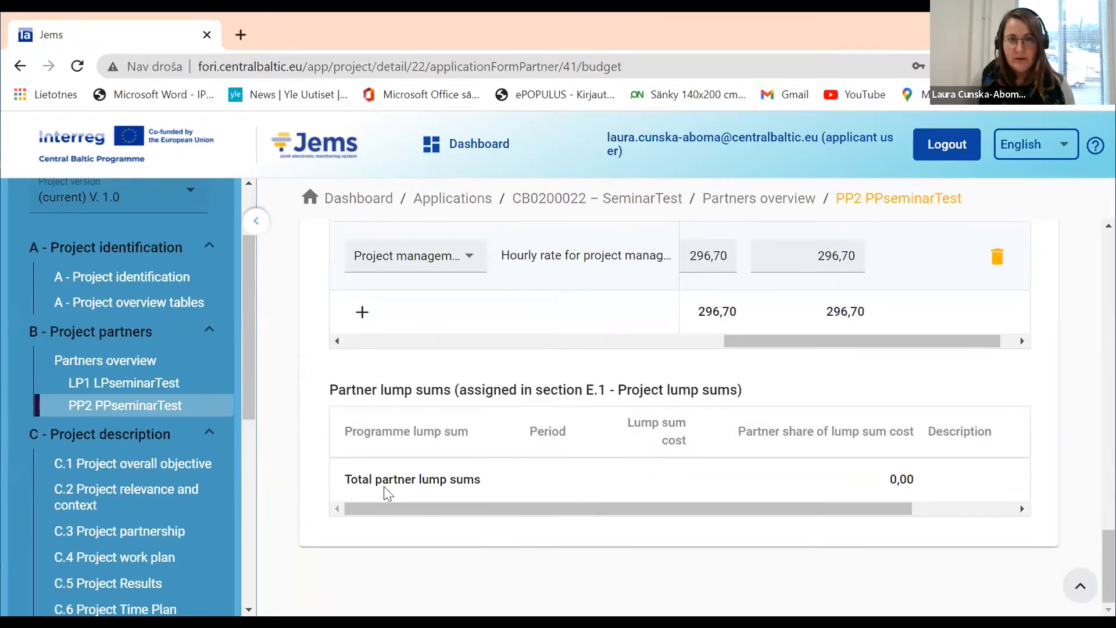
pyautogui.moveTo(244, 387); pyautogui.dragTo(258, 543)
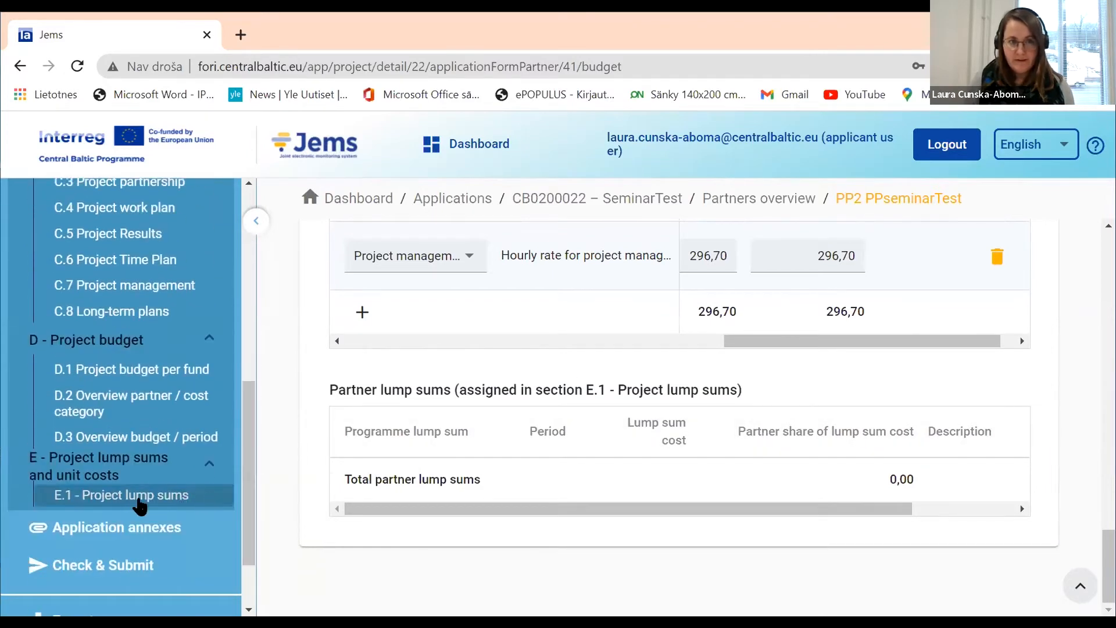
pyautogui.scroll(6, 245, 496)
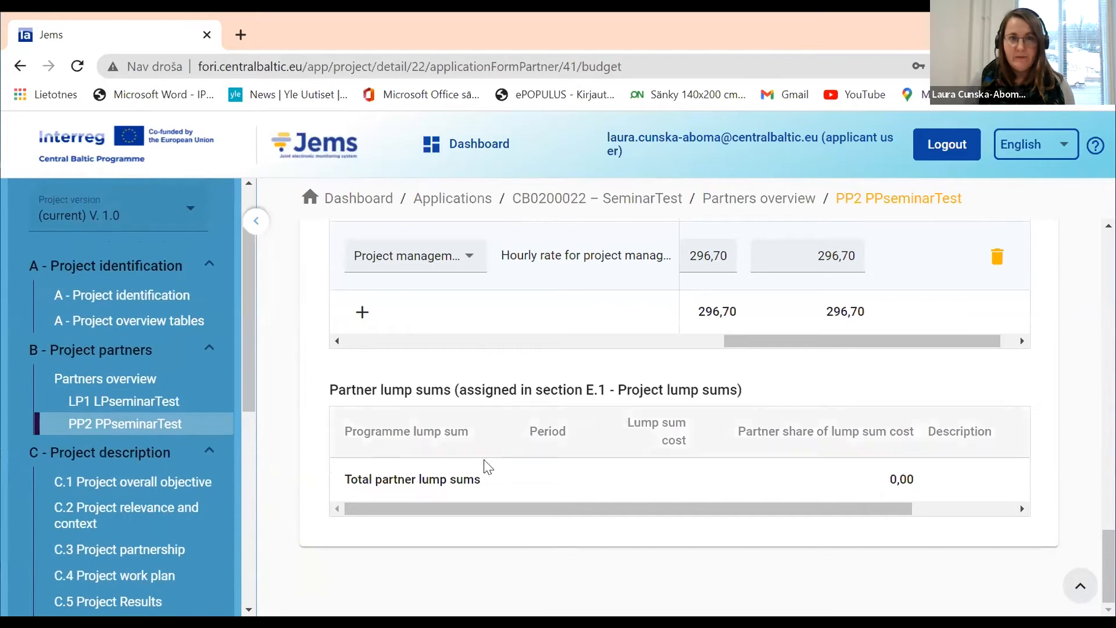
# - Look back over PP2's budget options and open the project overview tables of section A
pyautogui.scroll(2, 492, 469)
pyautogui.scroll(15, 495, 468)
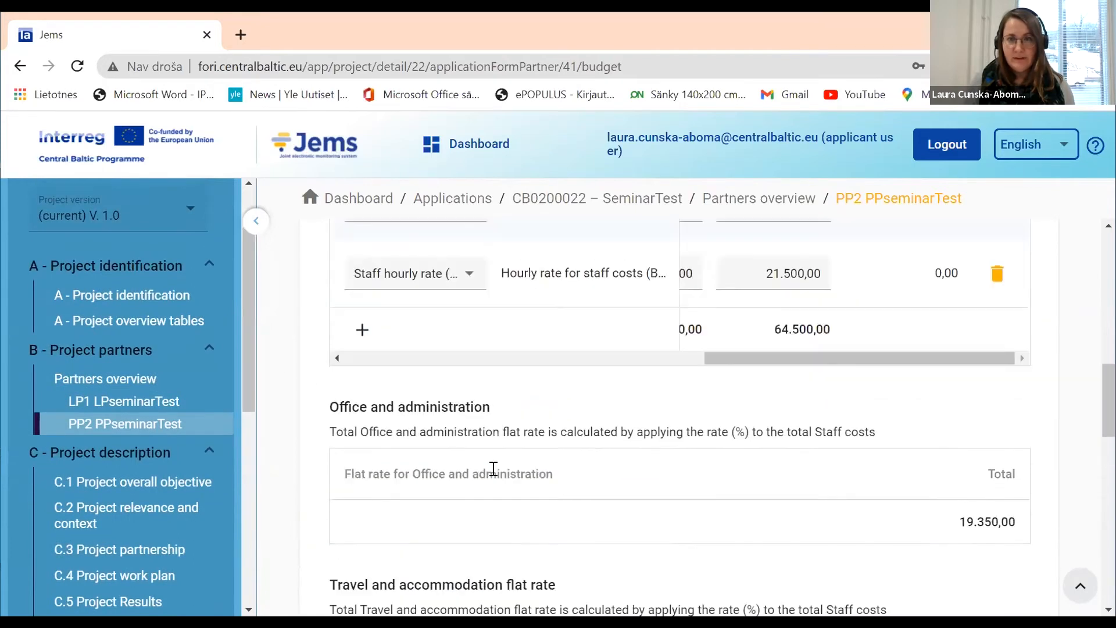
pyautogui.scroll(4, 492, 476)
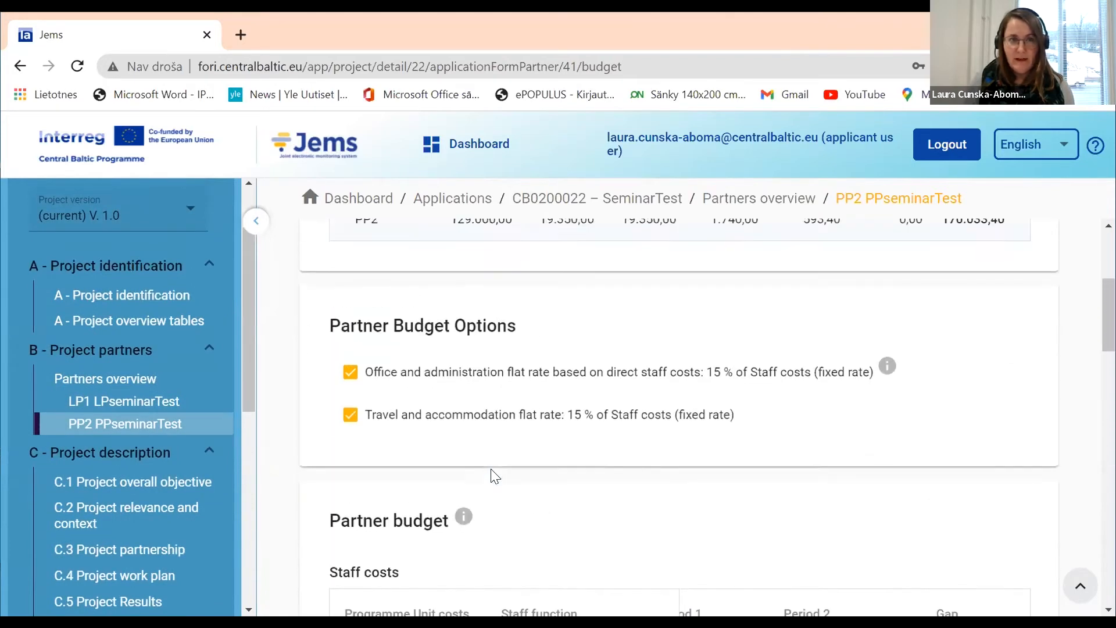
pyautogui.click(144, 329)
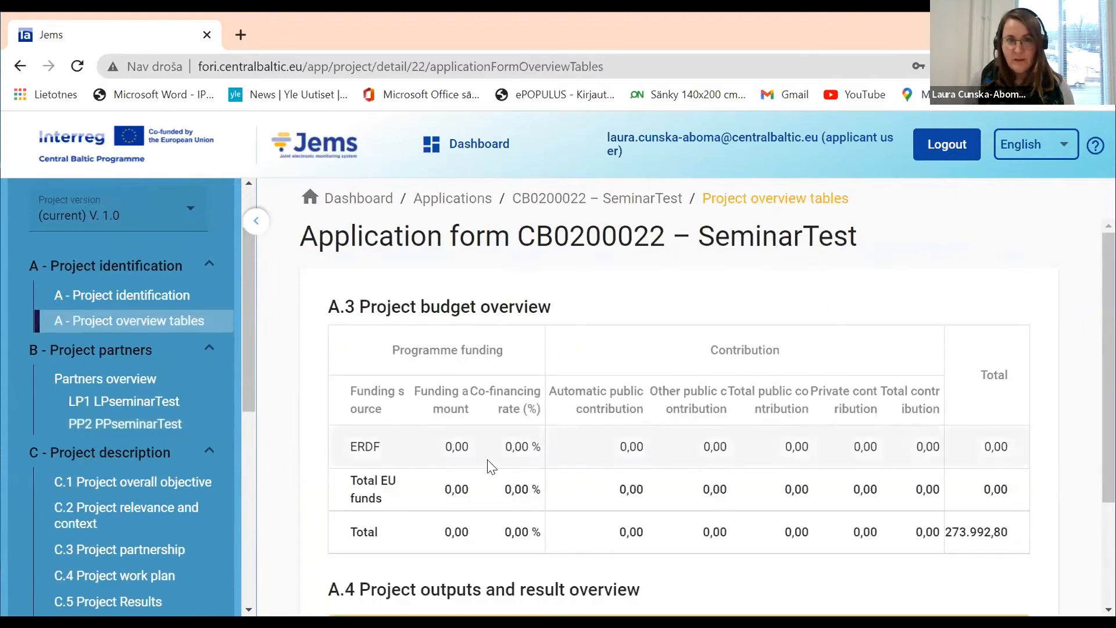
# - Examine the A.3 project budget overview, the D.1 budget per fund and the D.2 overview per partner and cost category
pyautogui.scroll(-2, 589, 510)
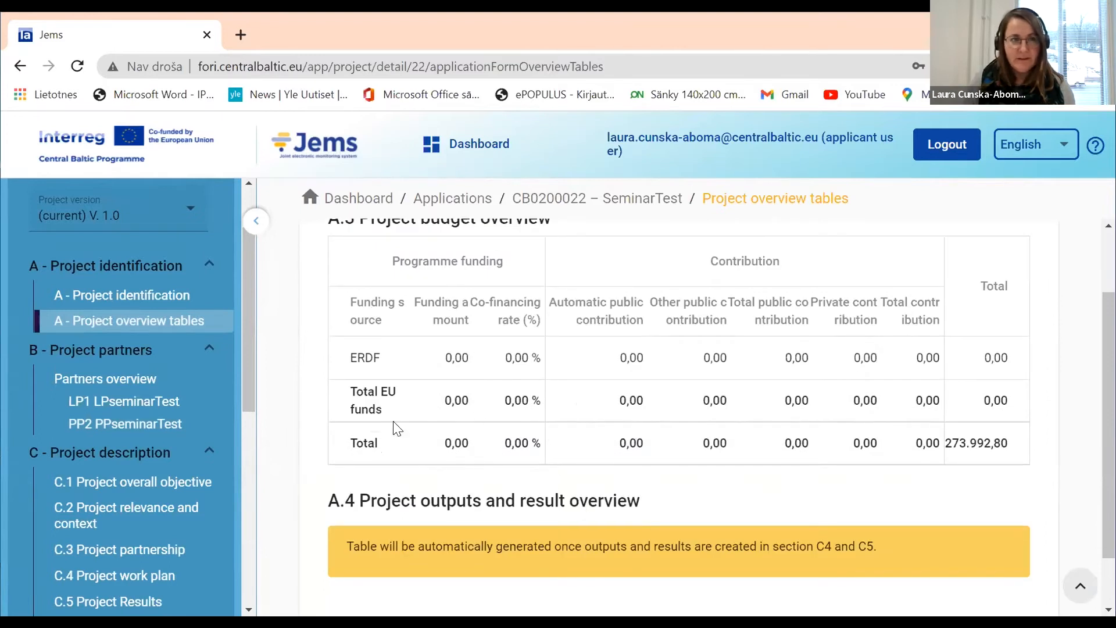
pyautogui.moveTo(249, 360); pyautogui.dragTo(232, 516)
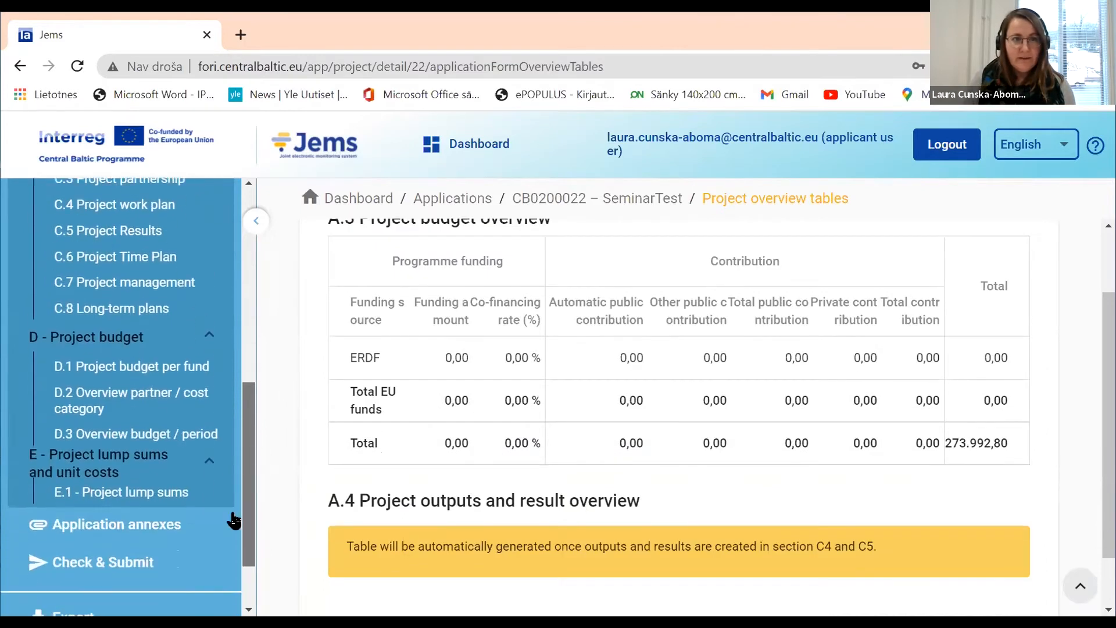
pyautogui.click(161, 372)
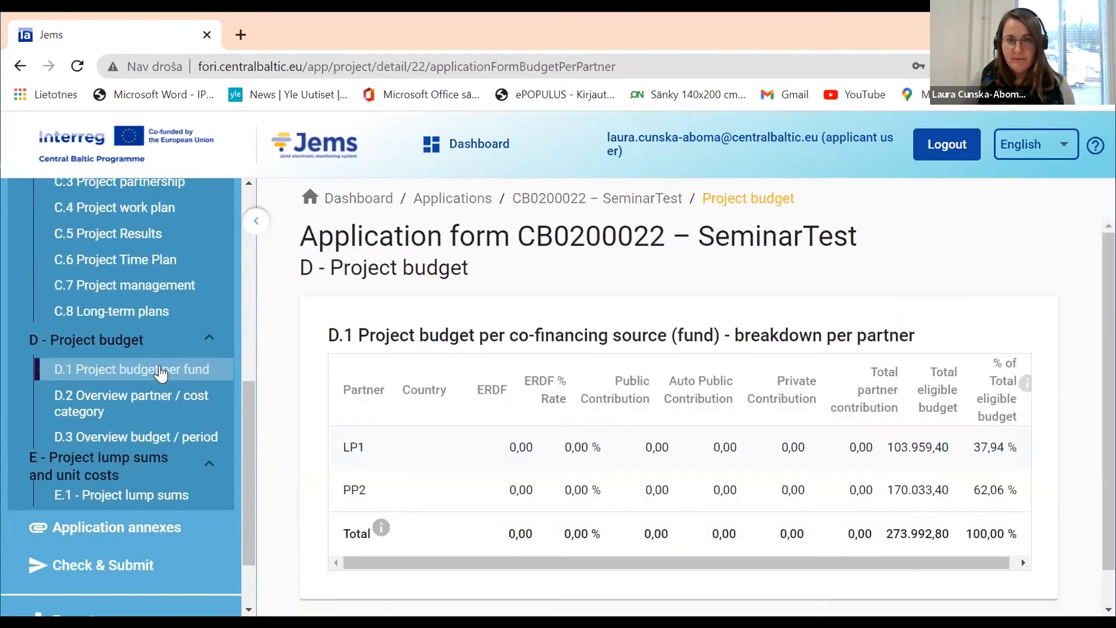
pyautogui.click(156, 399)
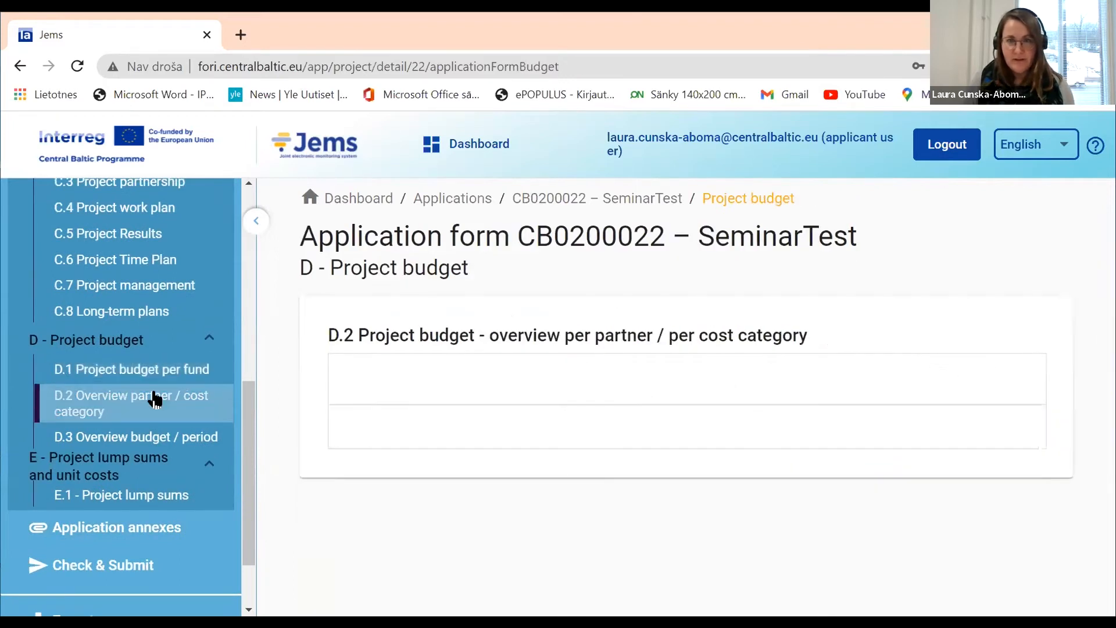
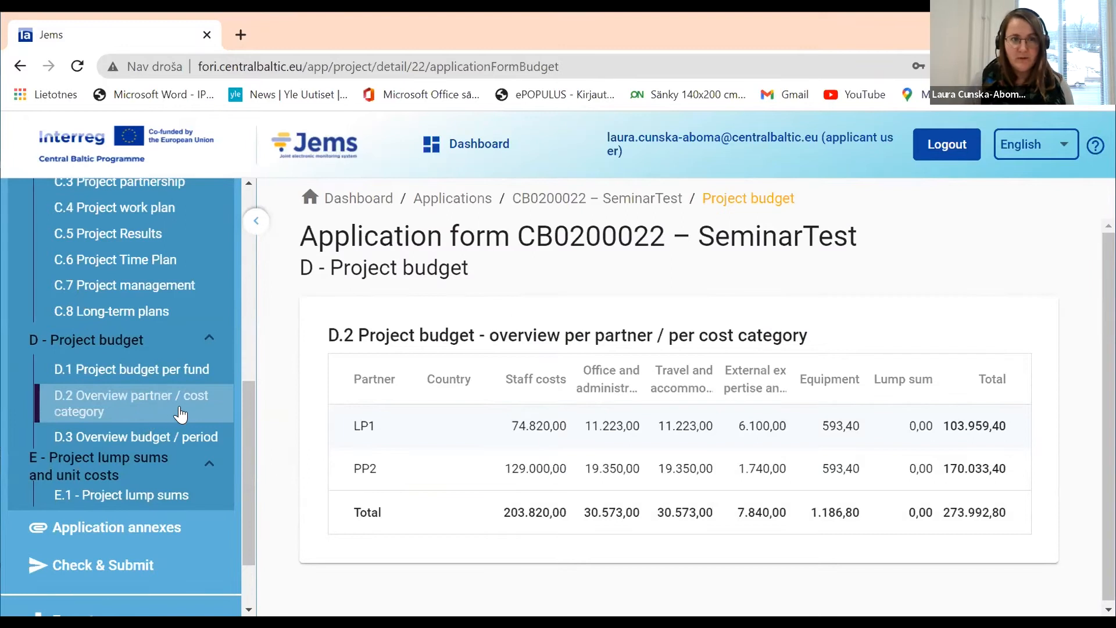
pyautogui.click(165, 379)
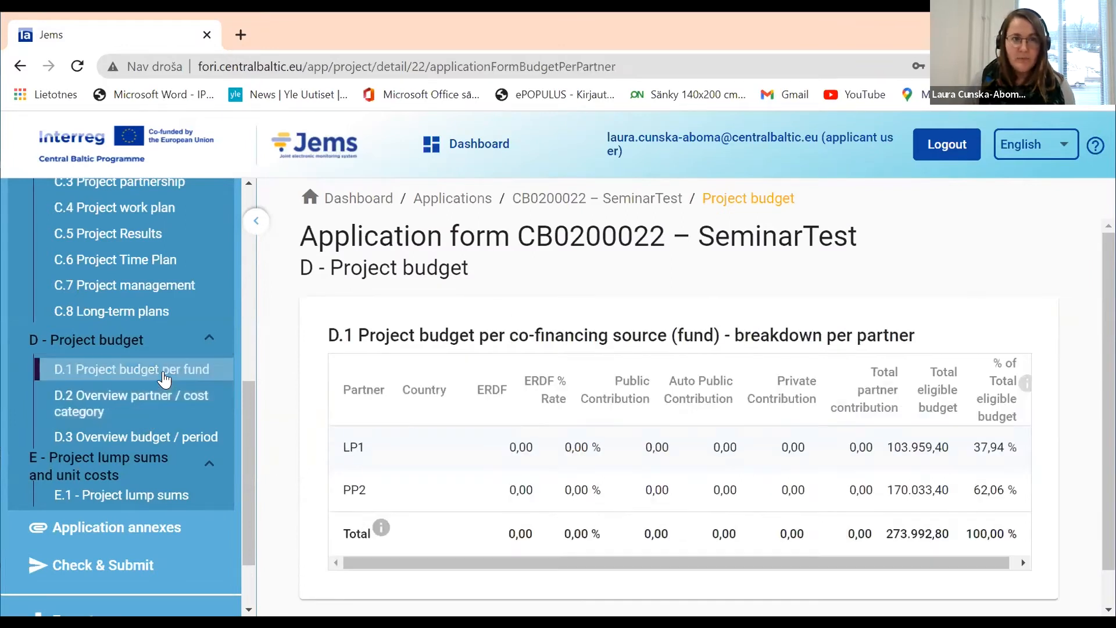
# - Examine the D.3 project budget overviews per partner and period and per fund and period
pyautogui.click(154, 445)
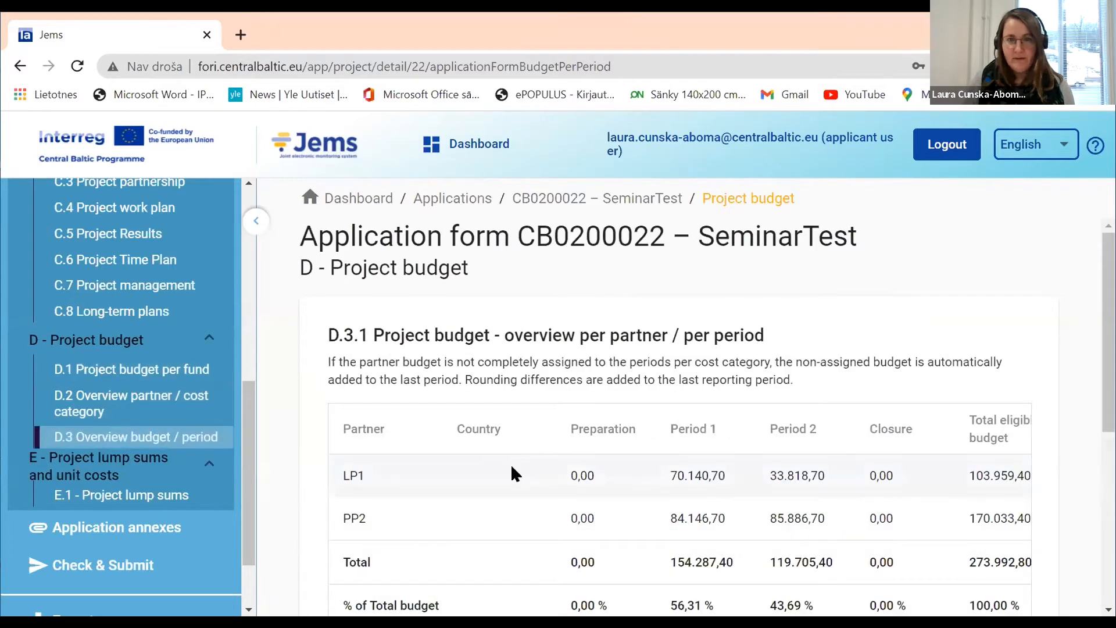
pyautogui.scroll(-1, 515, 468)
pyautogui.moveTo(559, 546); pyautogui.dragTo(681, 549)
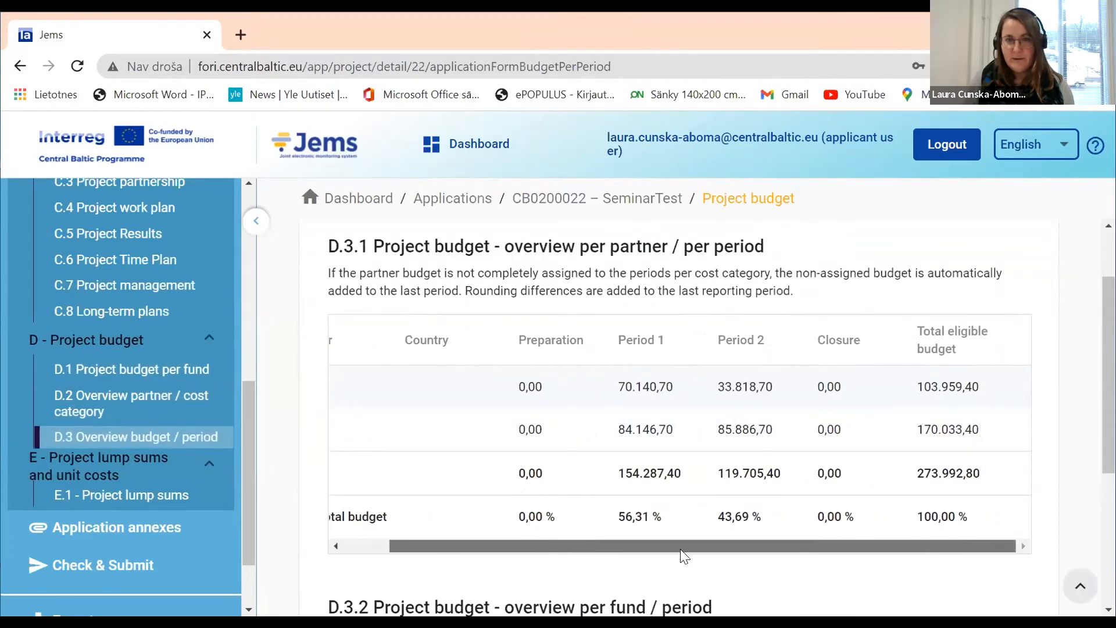
pyautogui.scroll(-3, 559, 513)
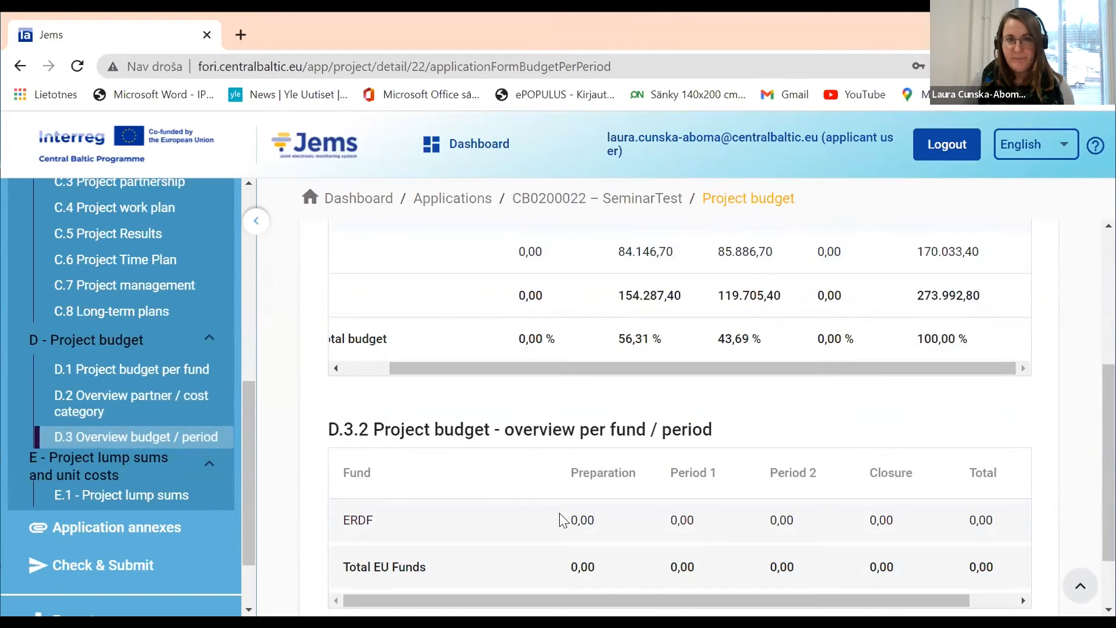
pyautogui.scroll(5, 562, 520)
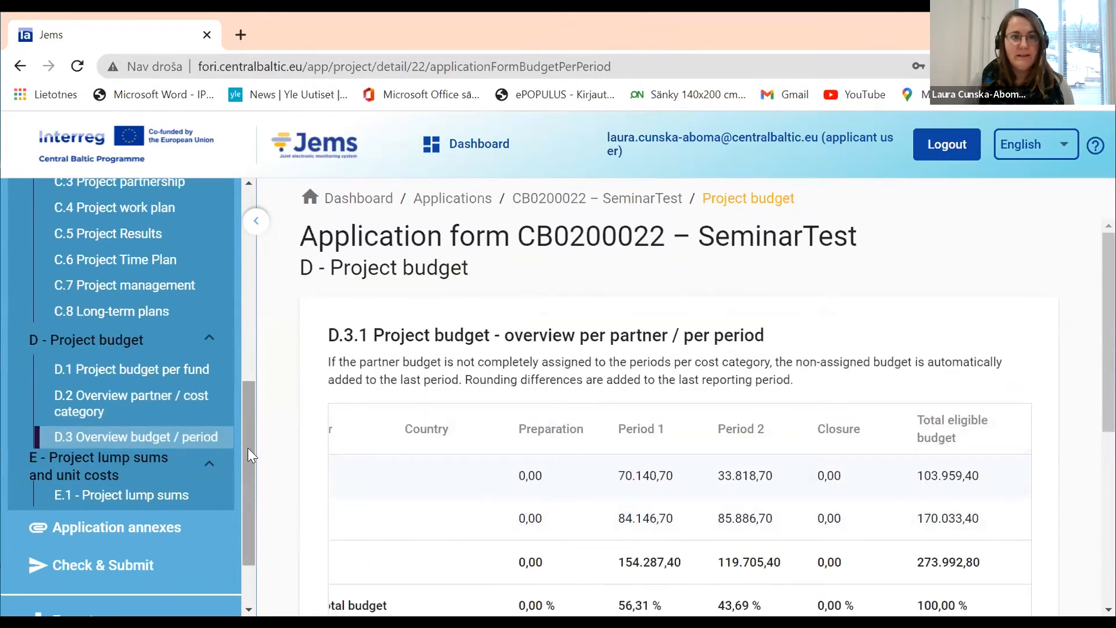
# - Open lead partner LP1's budget from the partners overview and review its cost overview and budget options
pyautogui.moveTo(248, 448); pyautogui.dragTo(232, 262)
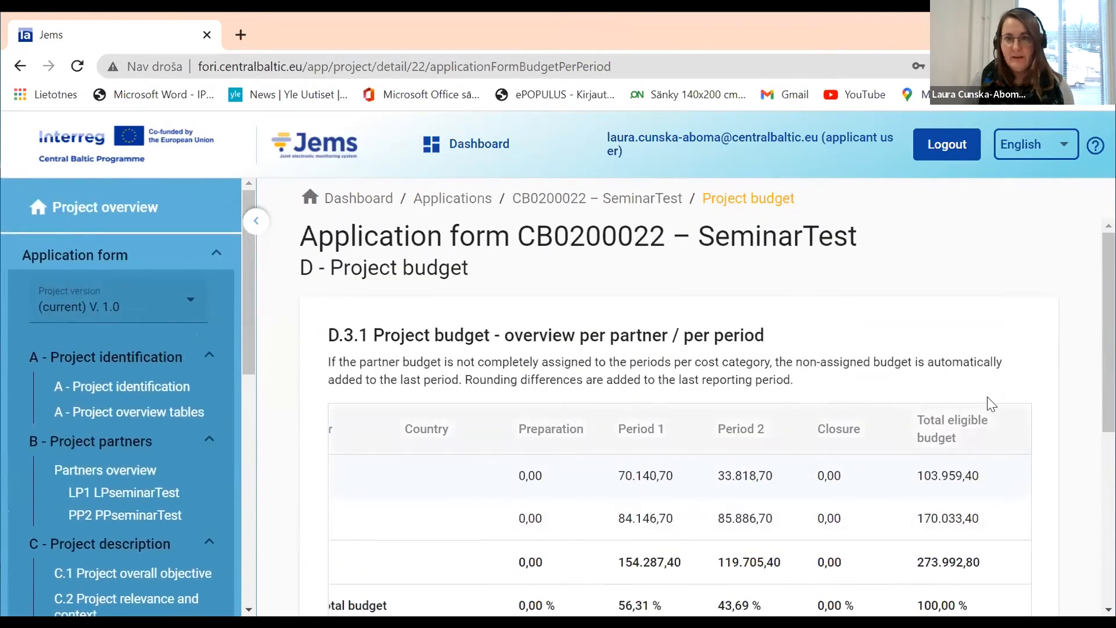
pyautogui.click(150, 499)
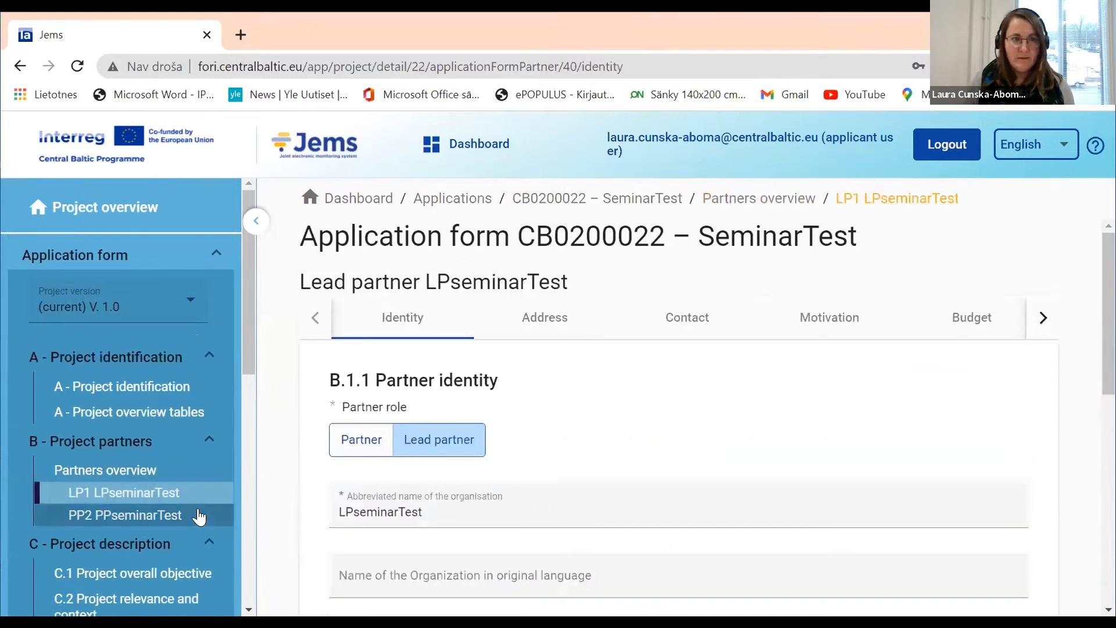
pyautogui.click(125, 470)
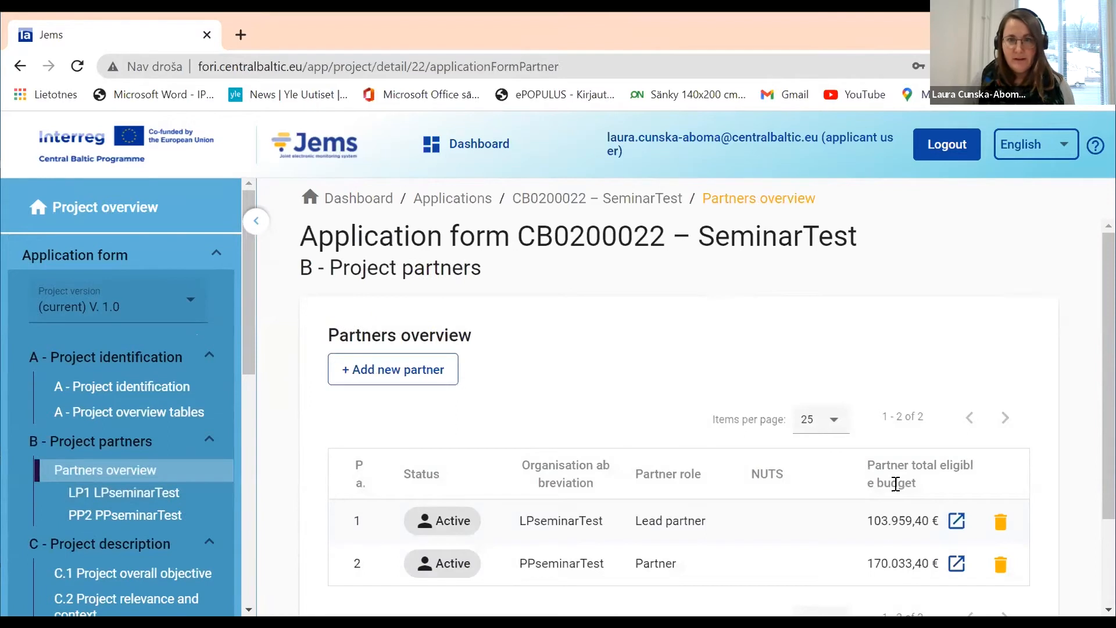
pyautogui.click(956, 520)
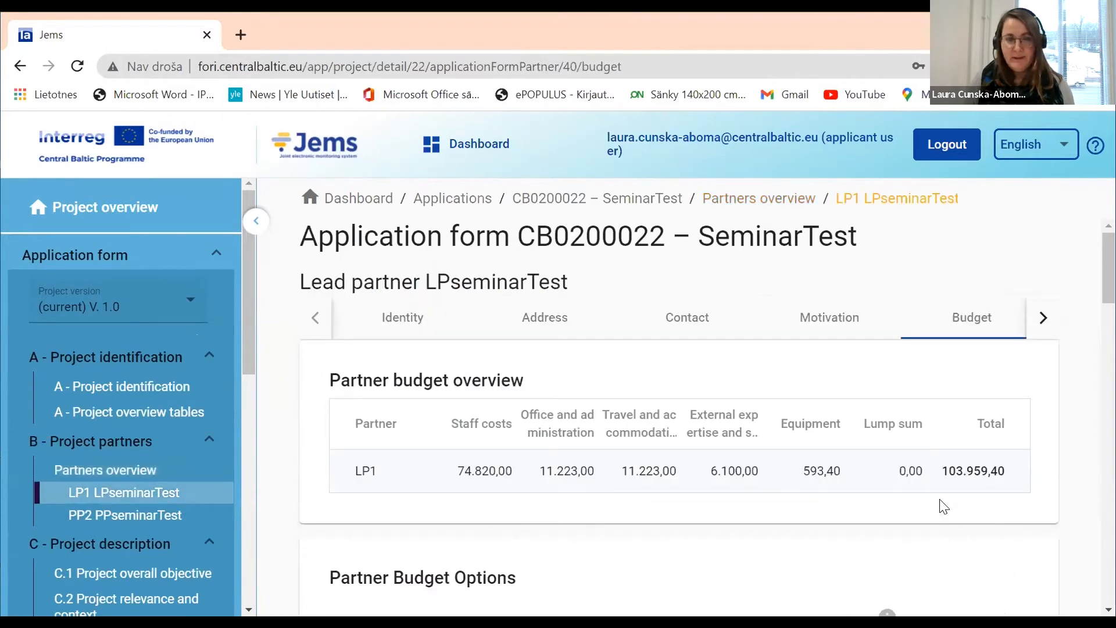
pyautogui.scroll(-4, 679, 418)
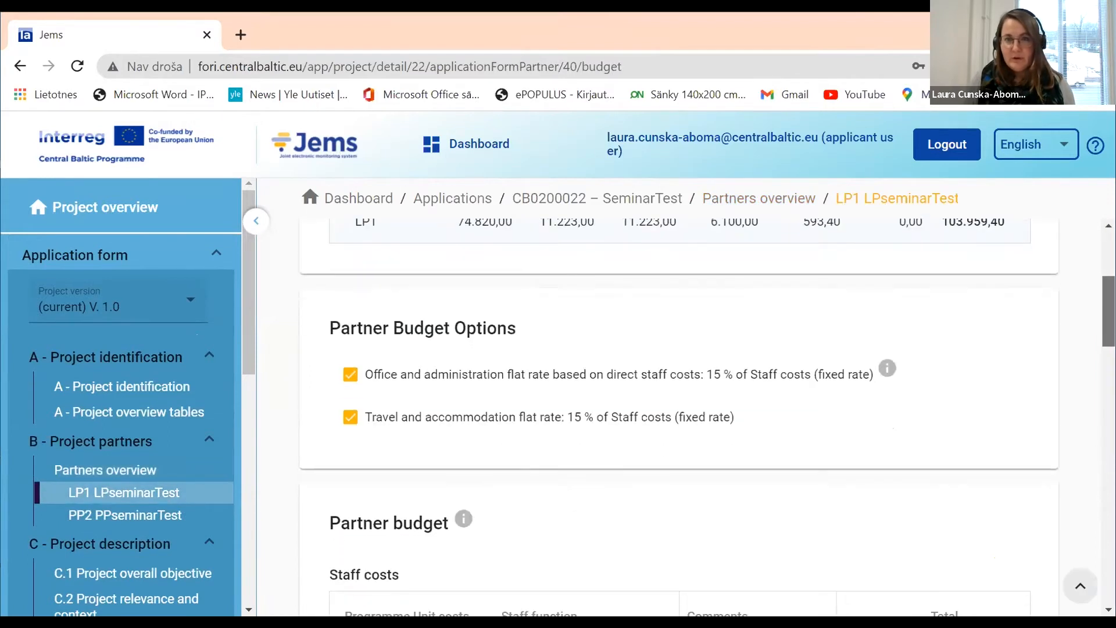
pyautogui.scroll(4, 1054, 349)
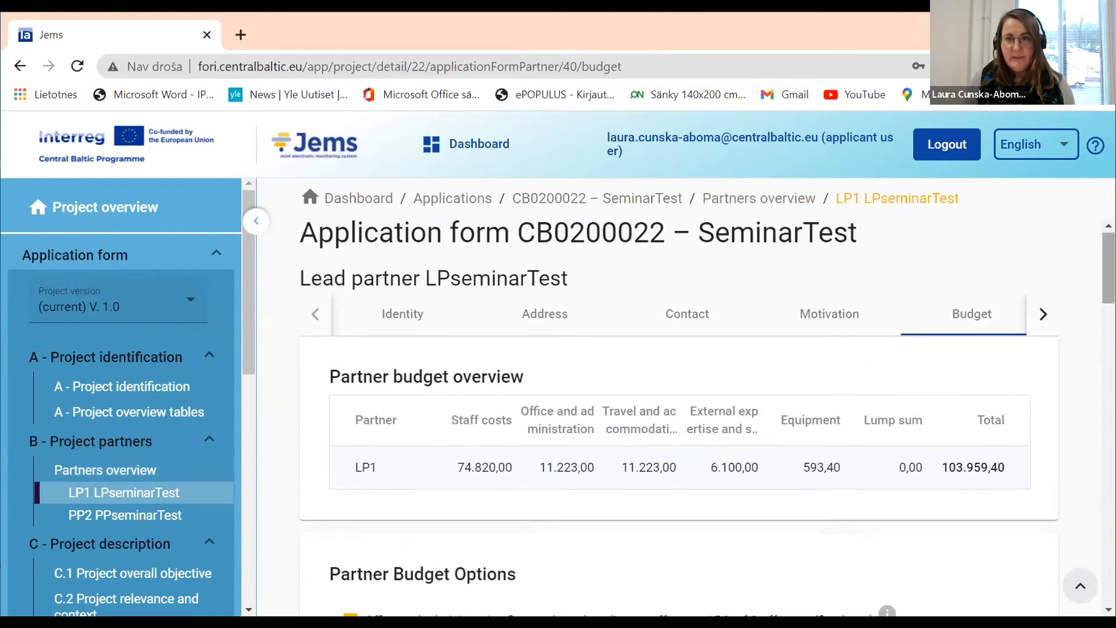
# - Open LP1's co-financing section and select ERDF as the co-financing source
pyautogui.click(1045, 315)
pyautogui.click(952, 321)
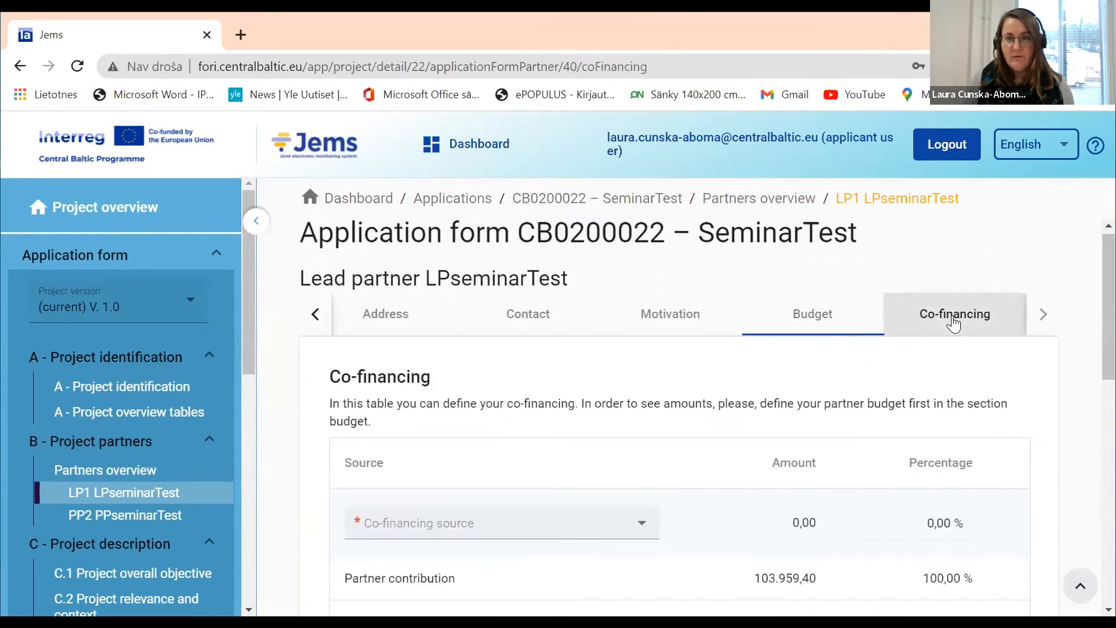
pyautogui.scroll(-3, 867, 403)
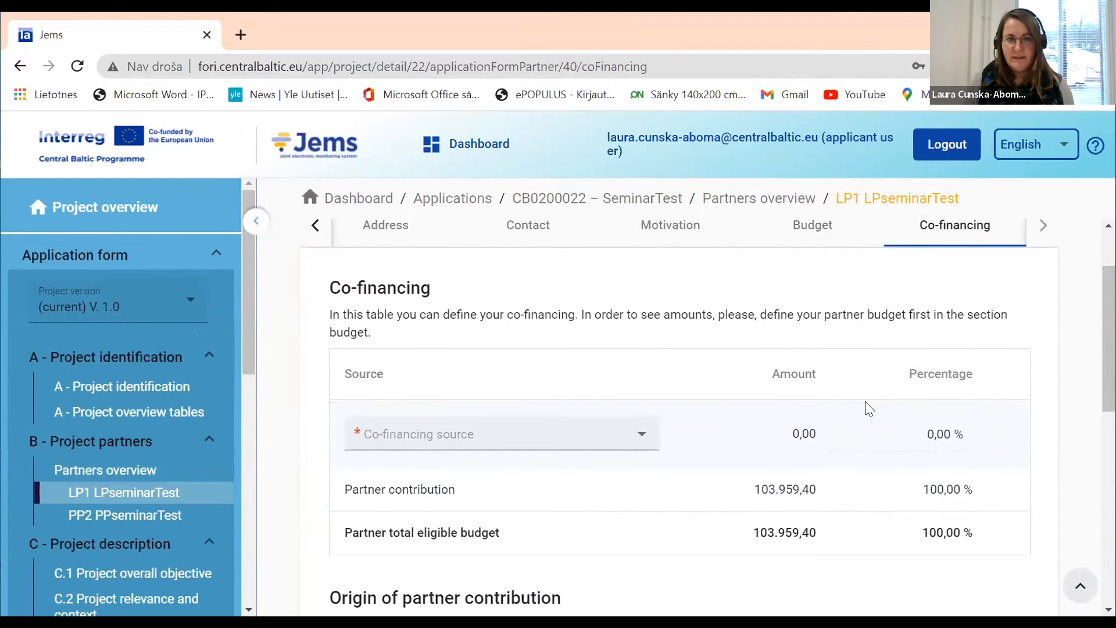
pyautogui.click(644, 352)
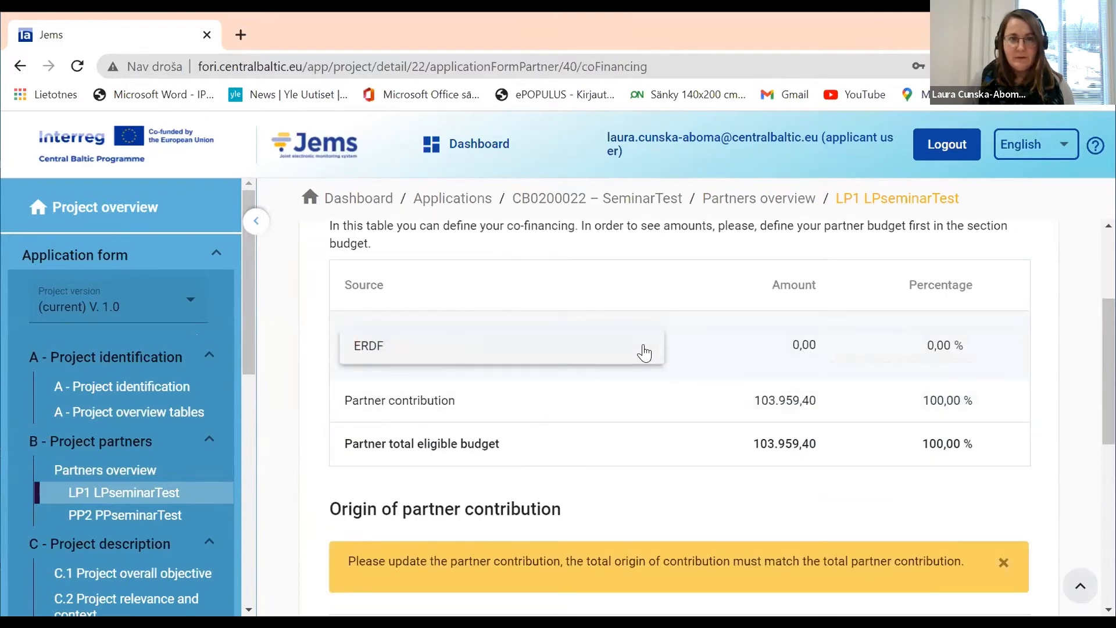
pyautogui.click(608, 348)
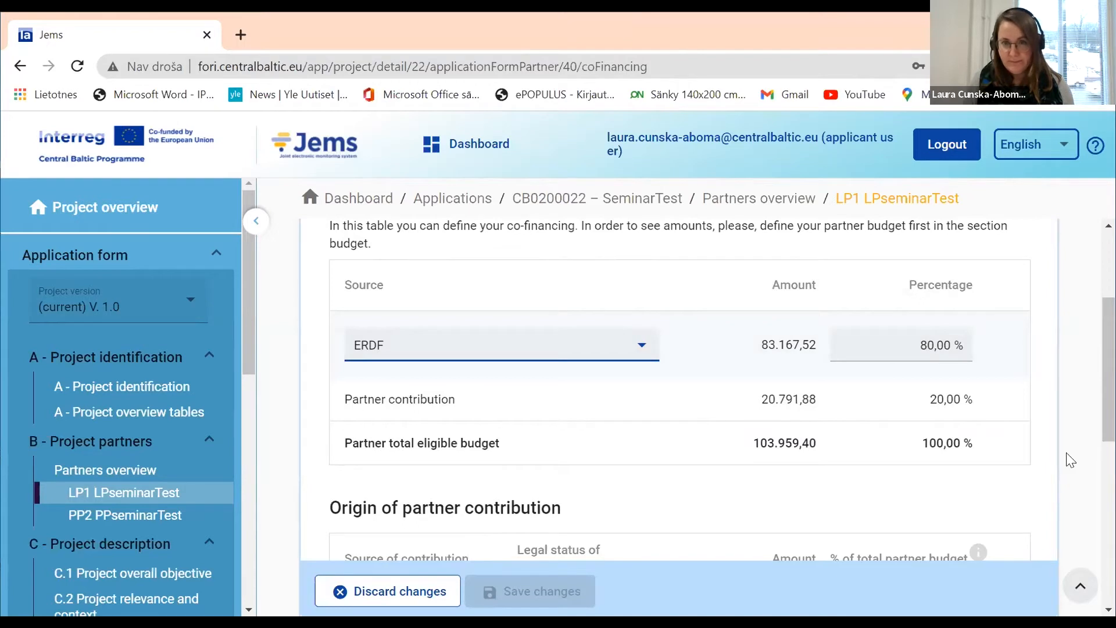
# - Try an ERDF co-financing percentage of 75 % and set it back to 80 %
pyautogui.doubleClick(927, 345)
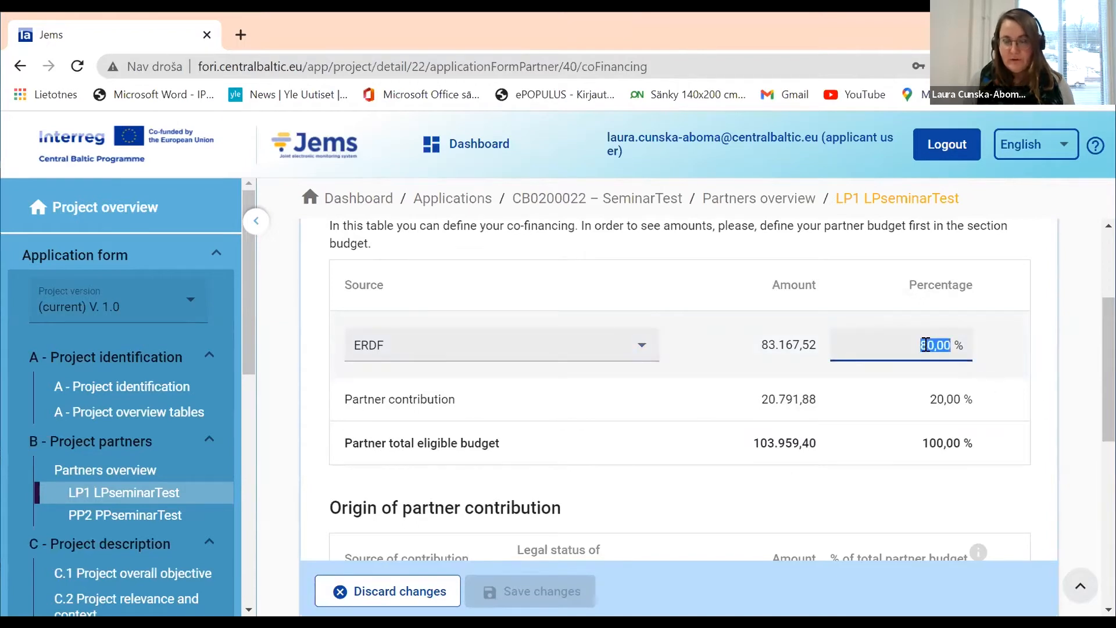
pyautogui.write('75')
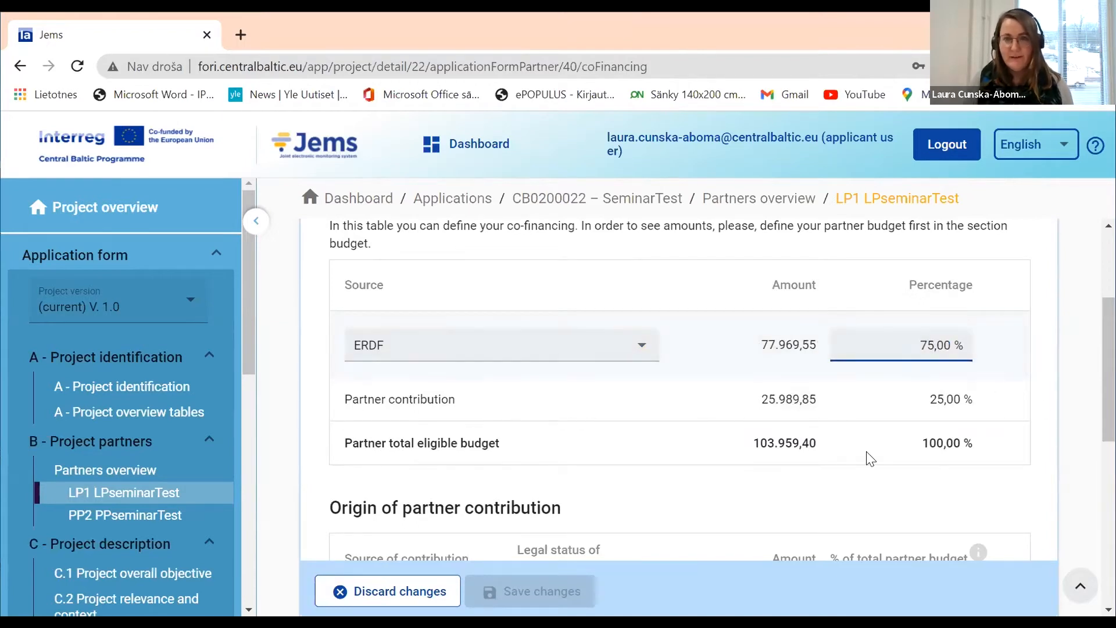
pyautogui.doubleClick(868, 487)
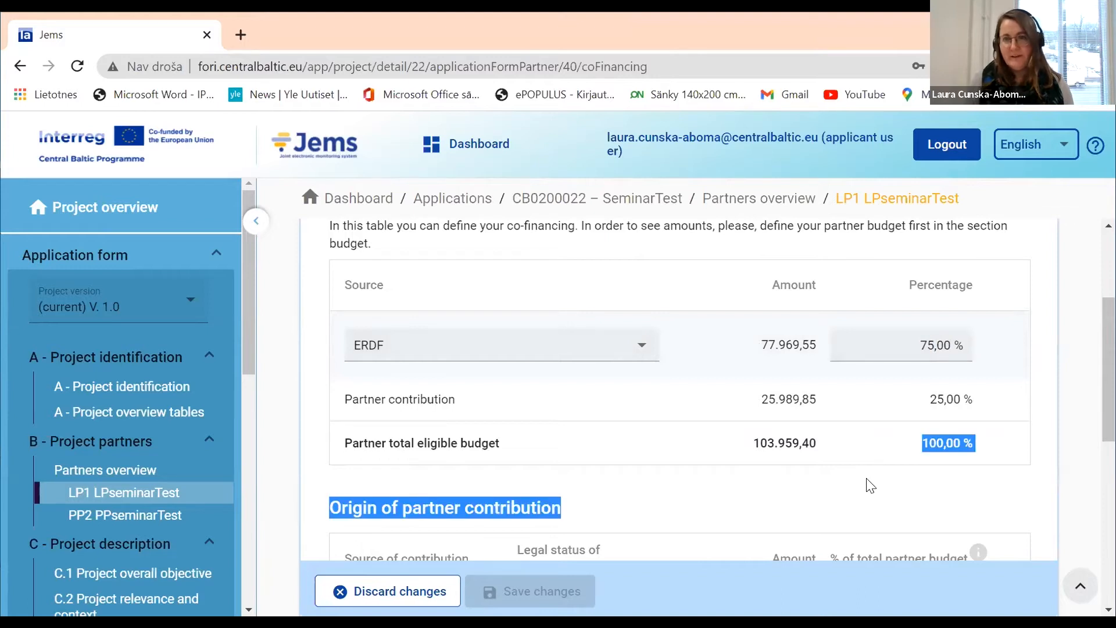
pyautogui.doubleClick(928, 344)
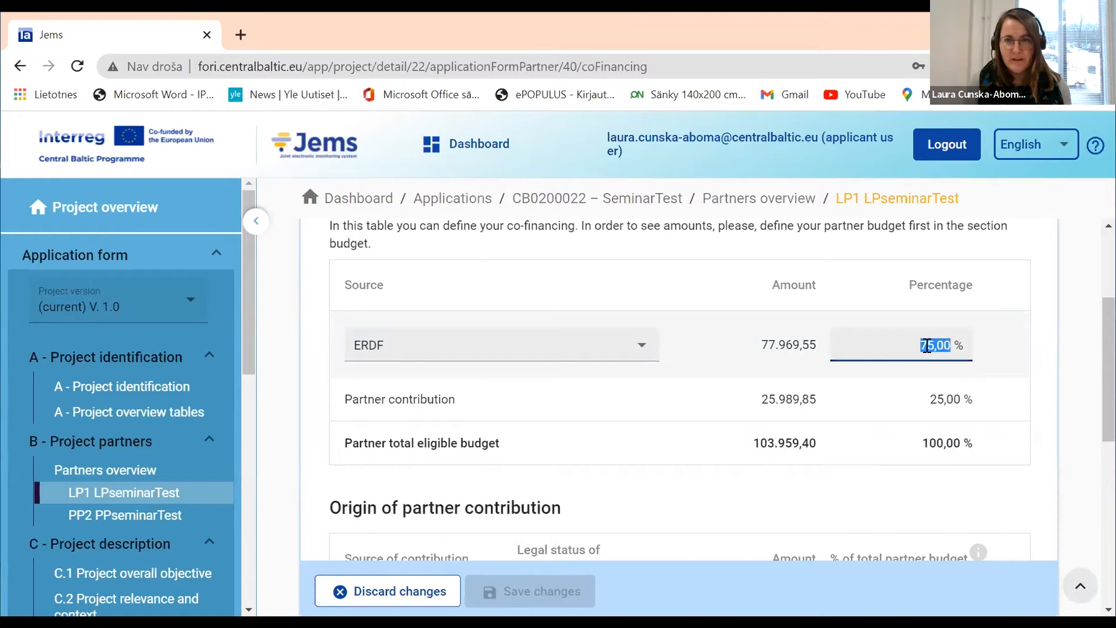
pyautogui.write('80')
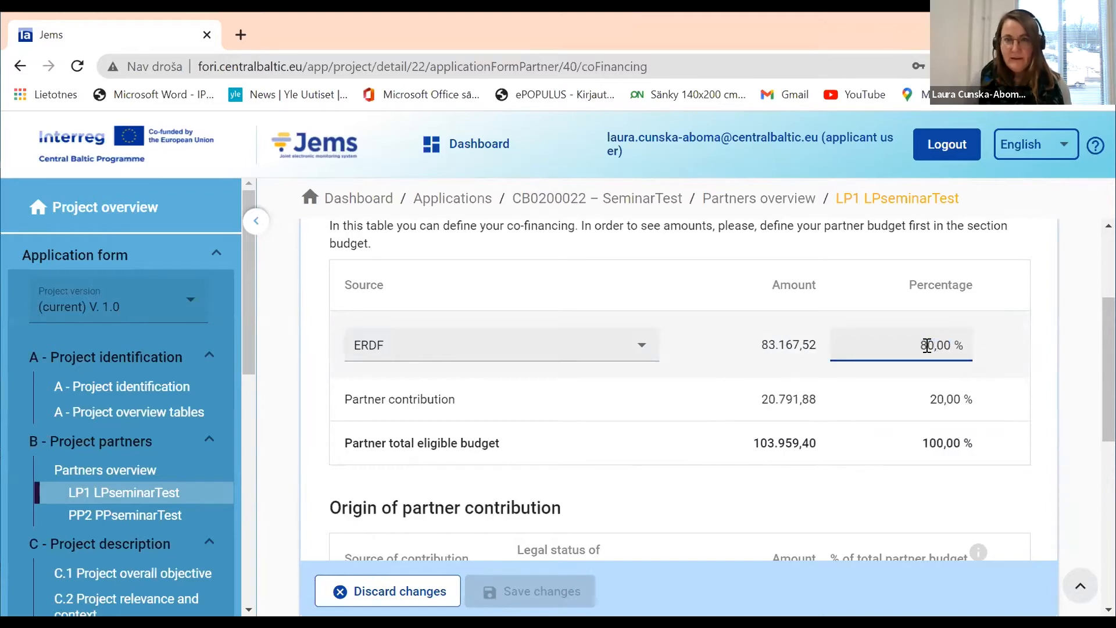
pyautogui.click(1070, 429)
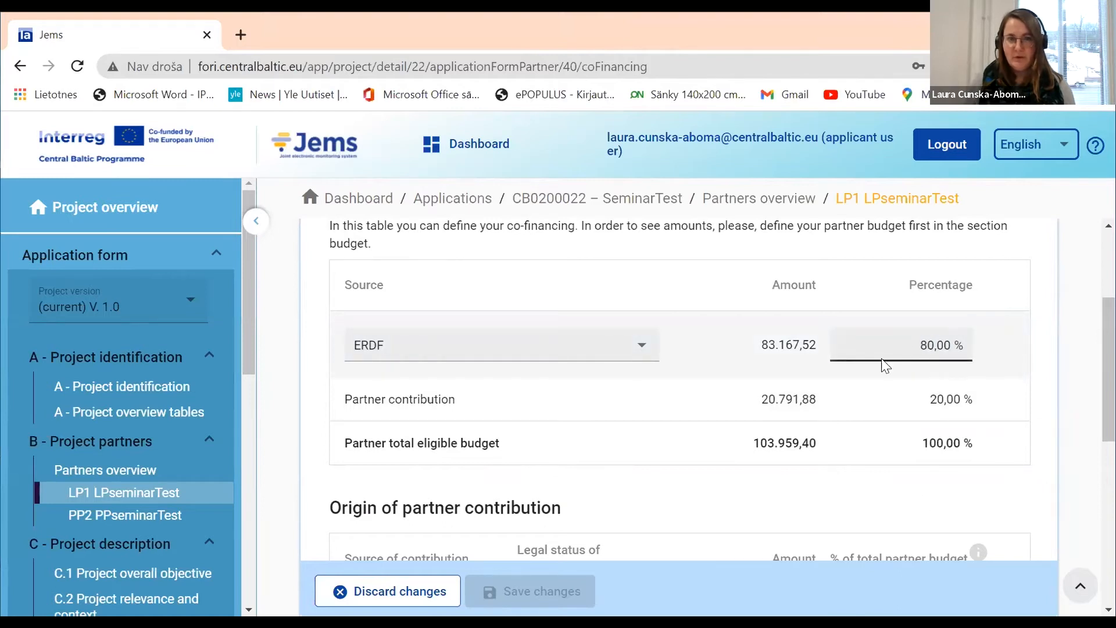
# - Set the legal status of LPseminarTest's contribution to Public under Origin of partner contribution
pyautogui.scroll(-3, 586, 470)
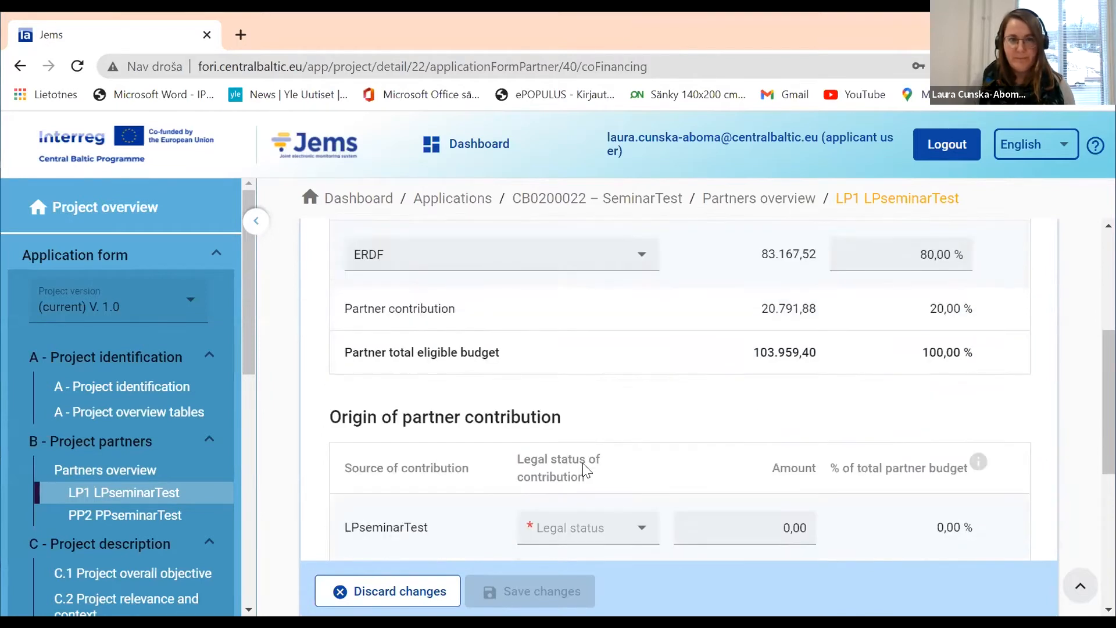
pyautogui.scroll(1, 585, 466)
pyautogui.scroll(-1, 590, 467)
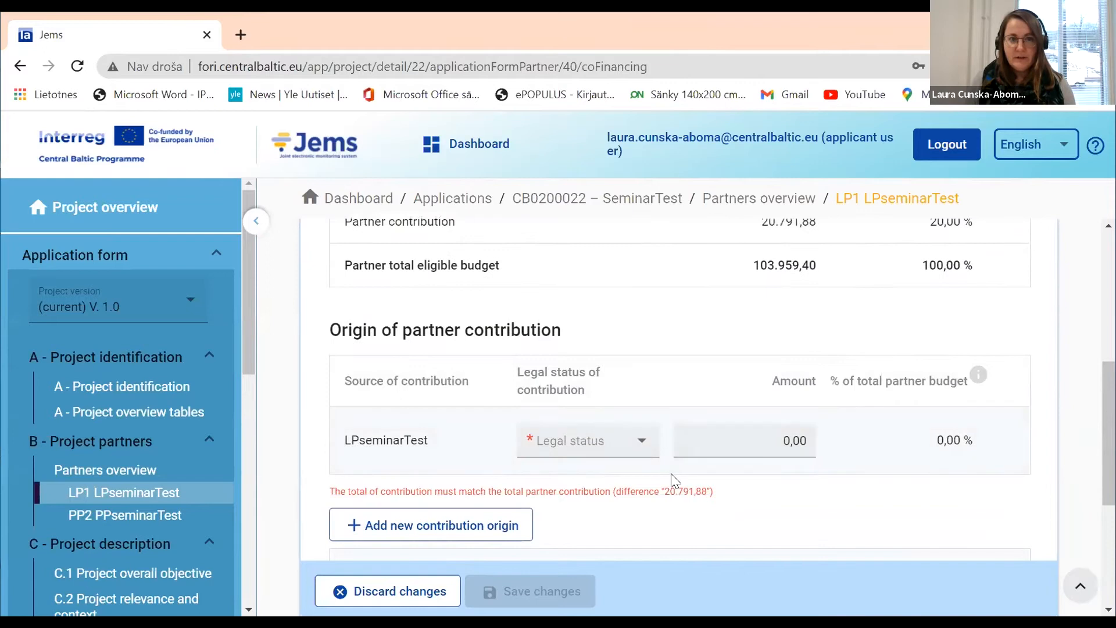
pyautogui.click(642, 442)
pyautogui.click(569, 450)
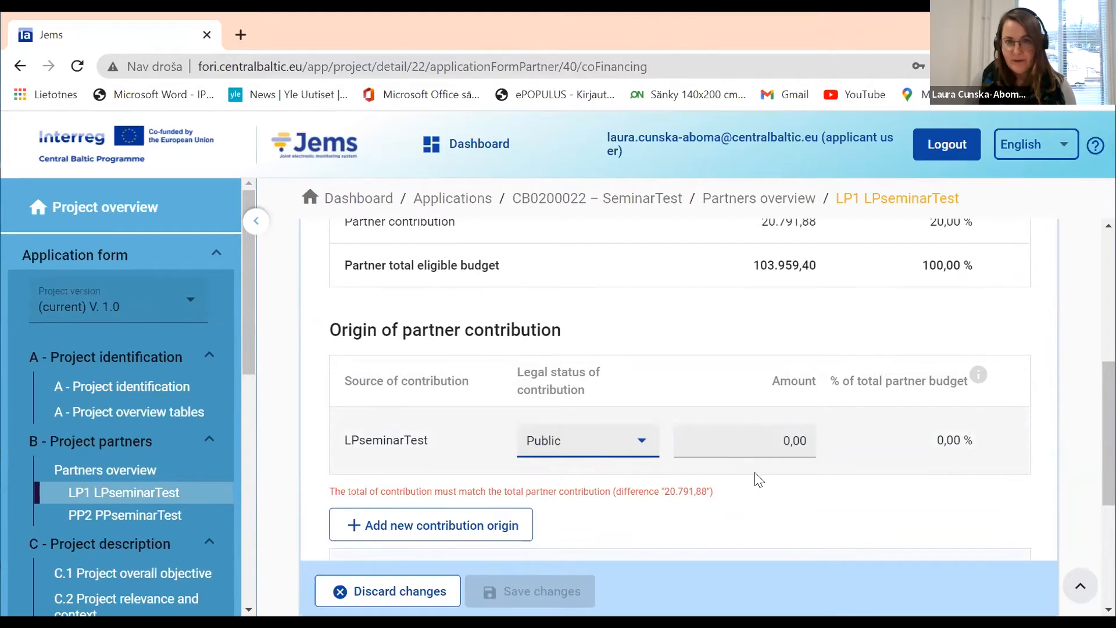
pyautogui.scroll(-1, 753, 477)
pyautogui.scroll(2, 748, 483)
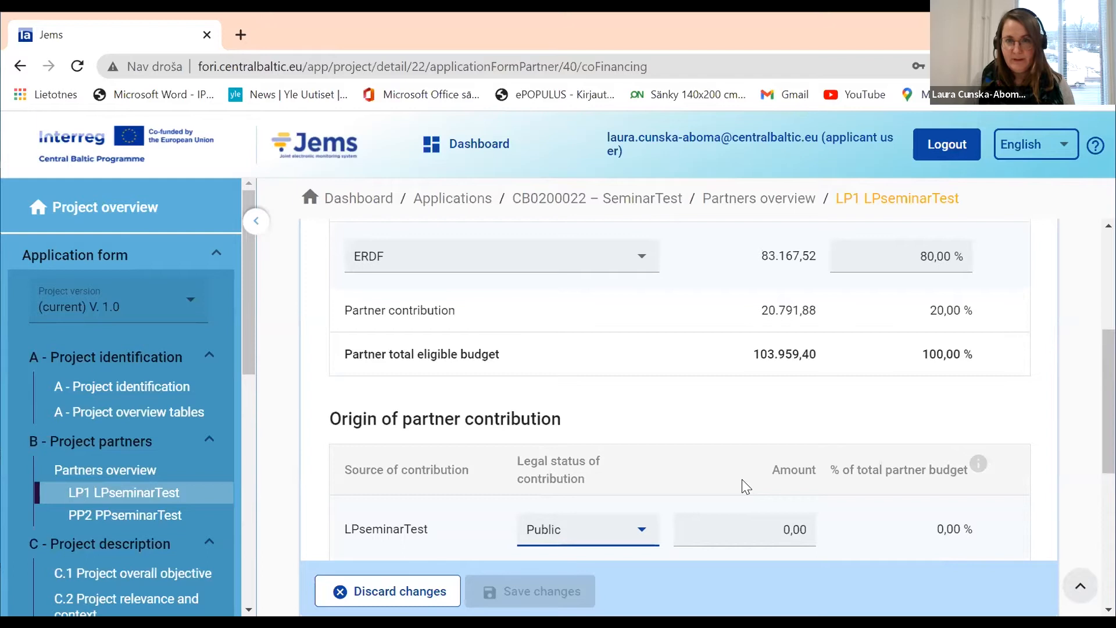
# - Set LPseminarTest's contribution amount to 20.791,88 and save the co-financing changes
pyautogui.click(771, 531)
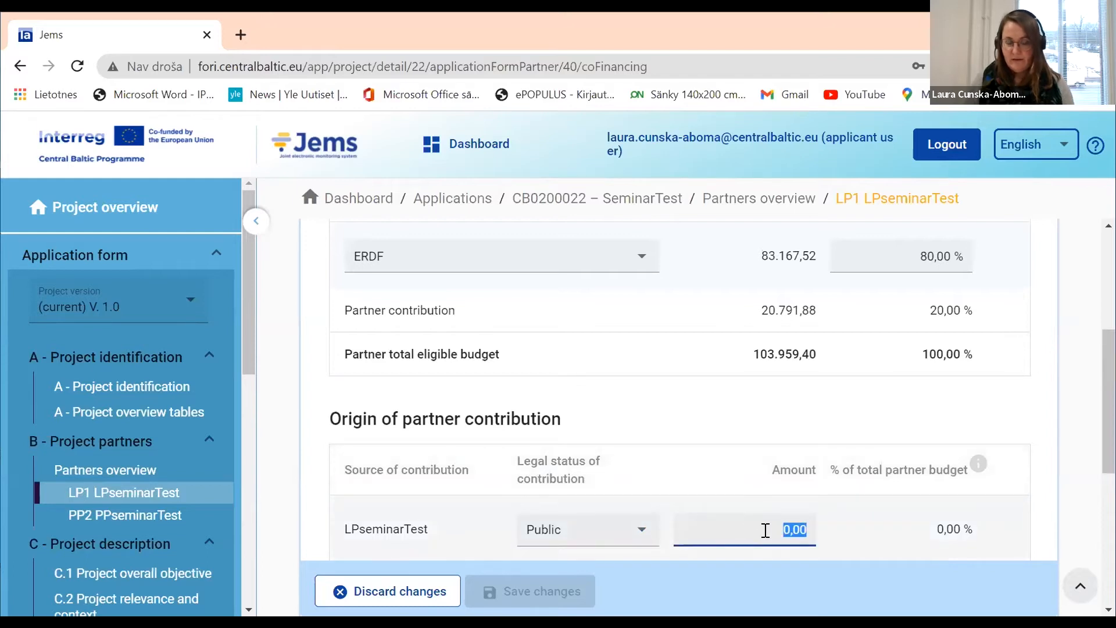
pyautogui.write('2')
pyautogui.write('0.7')
pyautogui.write('9')
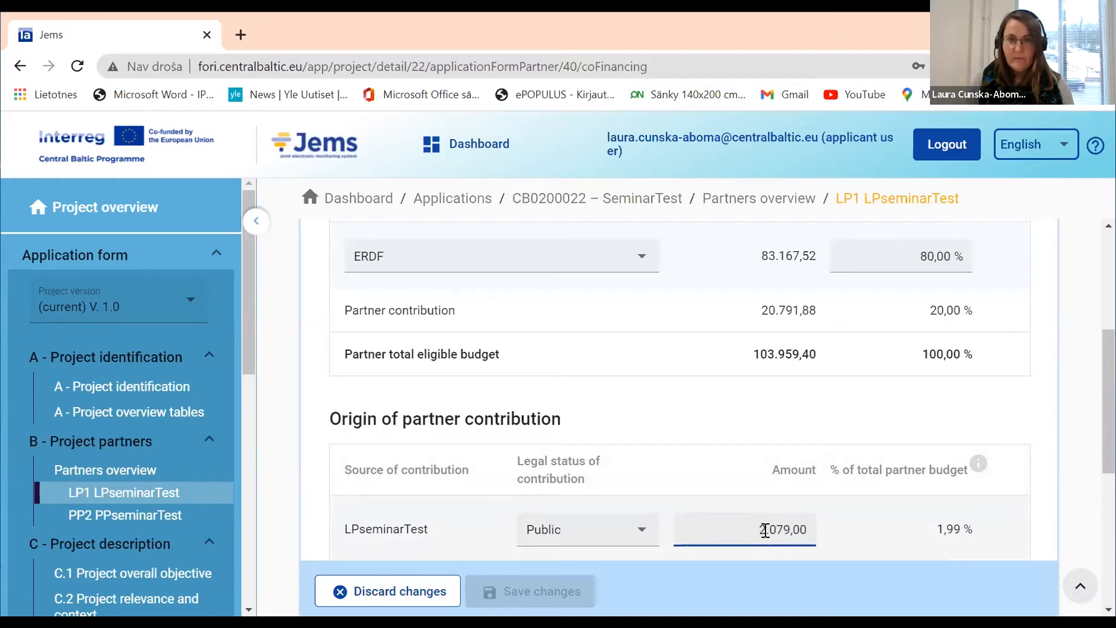
pyautogui.write('1,88')
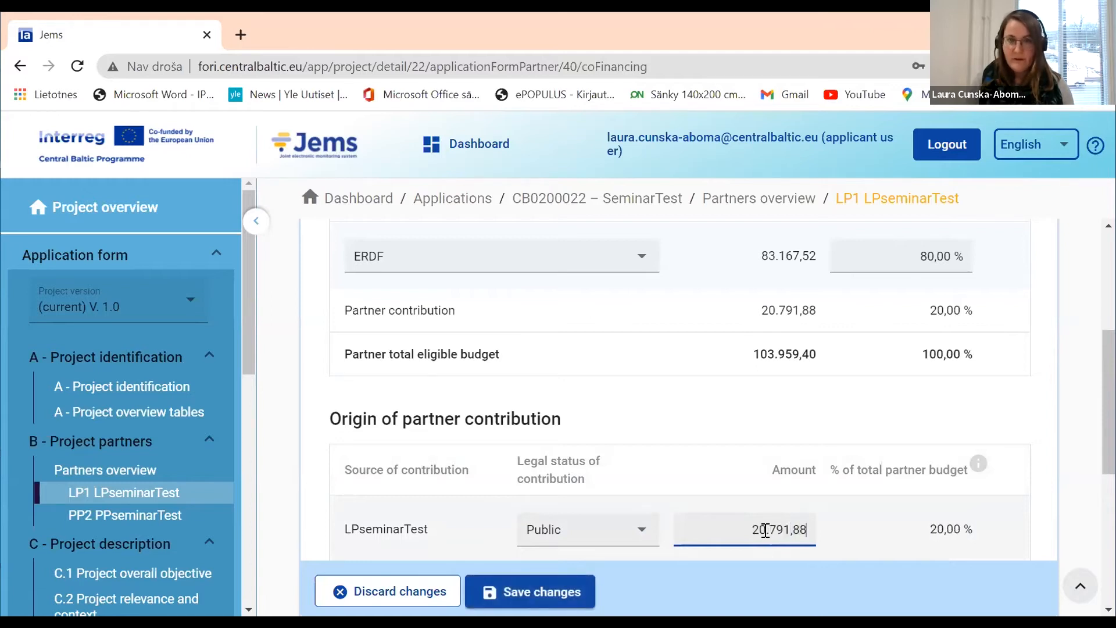
pyautogui.scroll(-1, 799, 520)
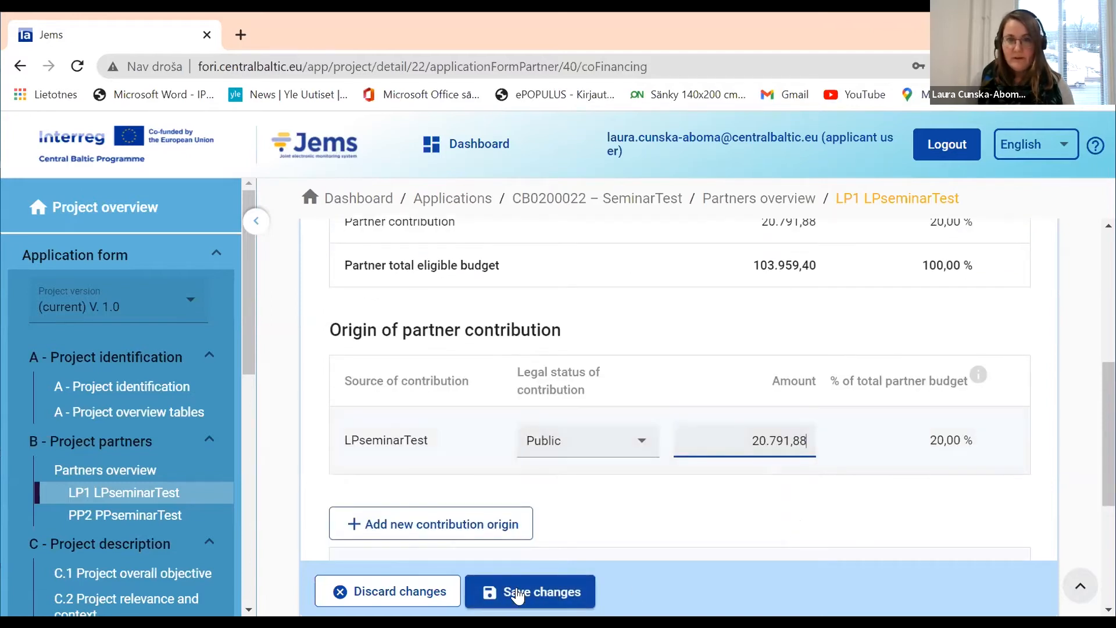
pyautogui.click(515, 591)
pyautogui.scroll(-1, 773, 505)
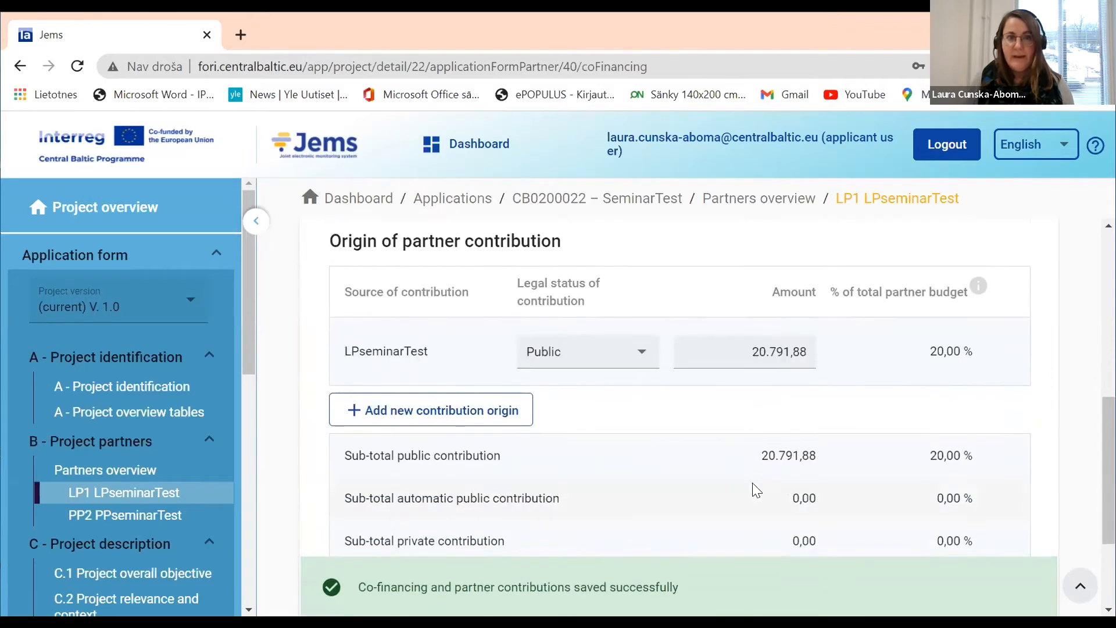
# - Add a new contribution origin to LP1's partner contribution and set its legal status to Private
pyautogui.click(361, 416)
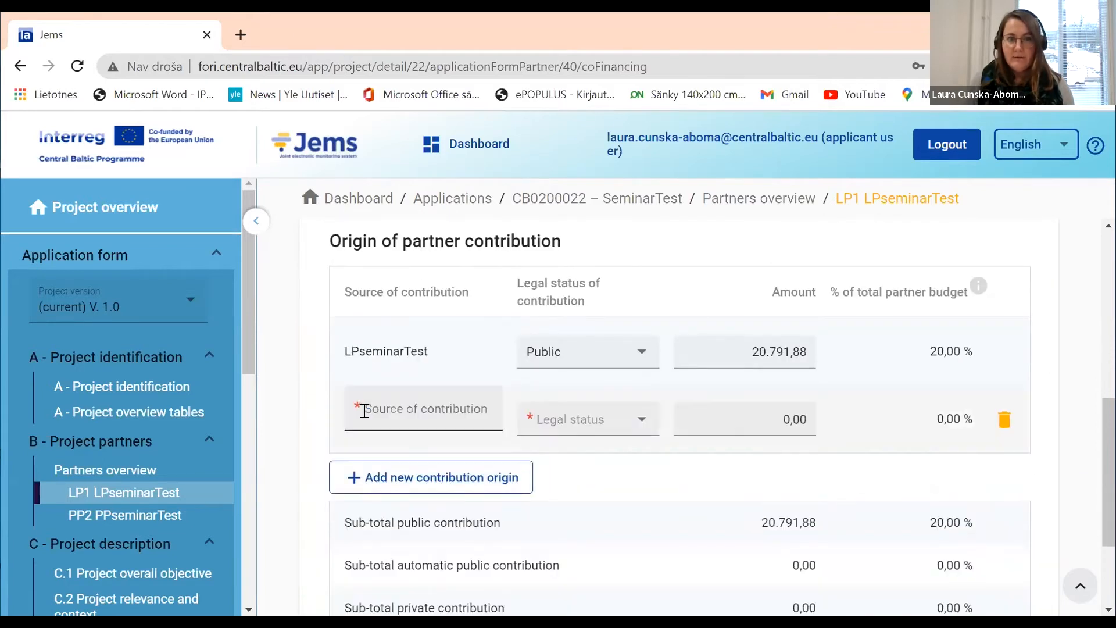
pyautogui.click(640, 422)
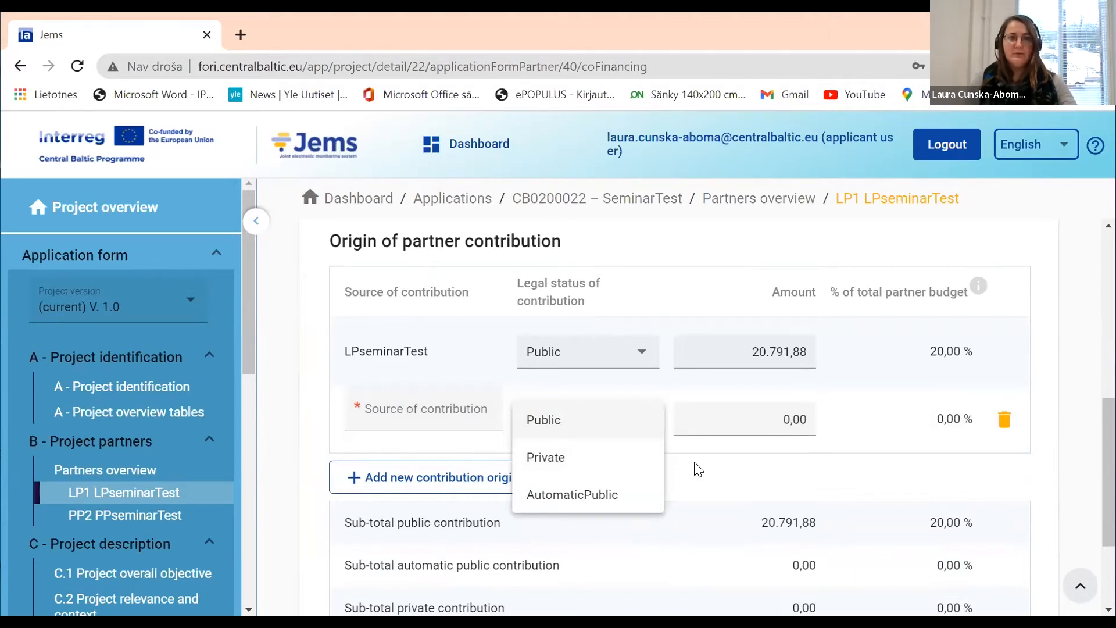
pyautogui.click(588, 465)
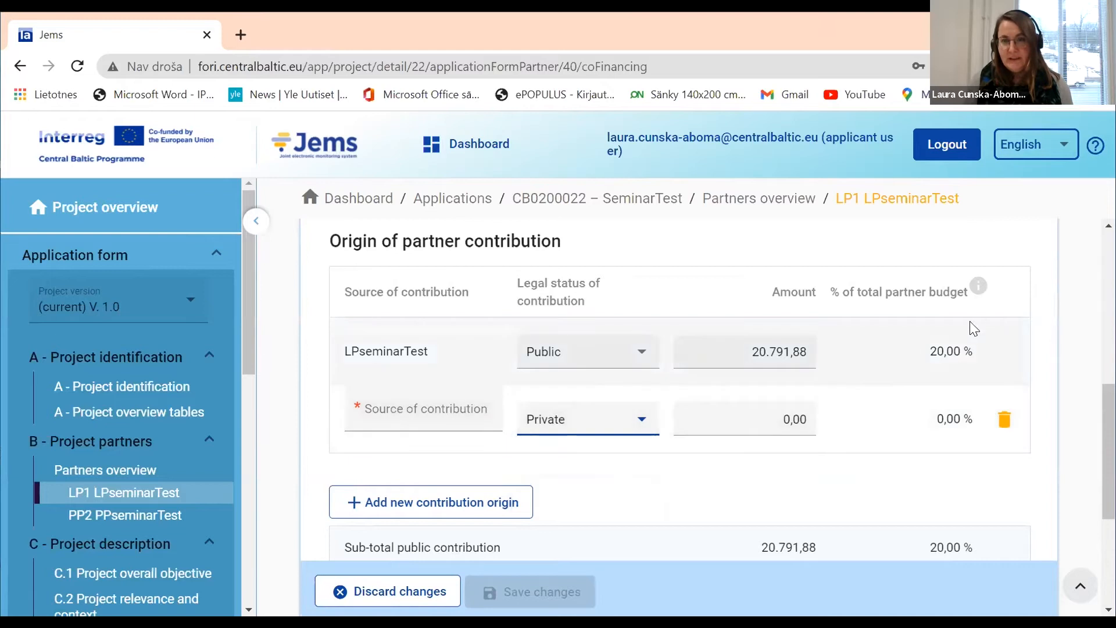
# - Examine the note on the % of total partner budget column and LP1's co-financing, contribution origin and sub-total tables
pyautogui.moveTo(978, 289)
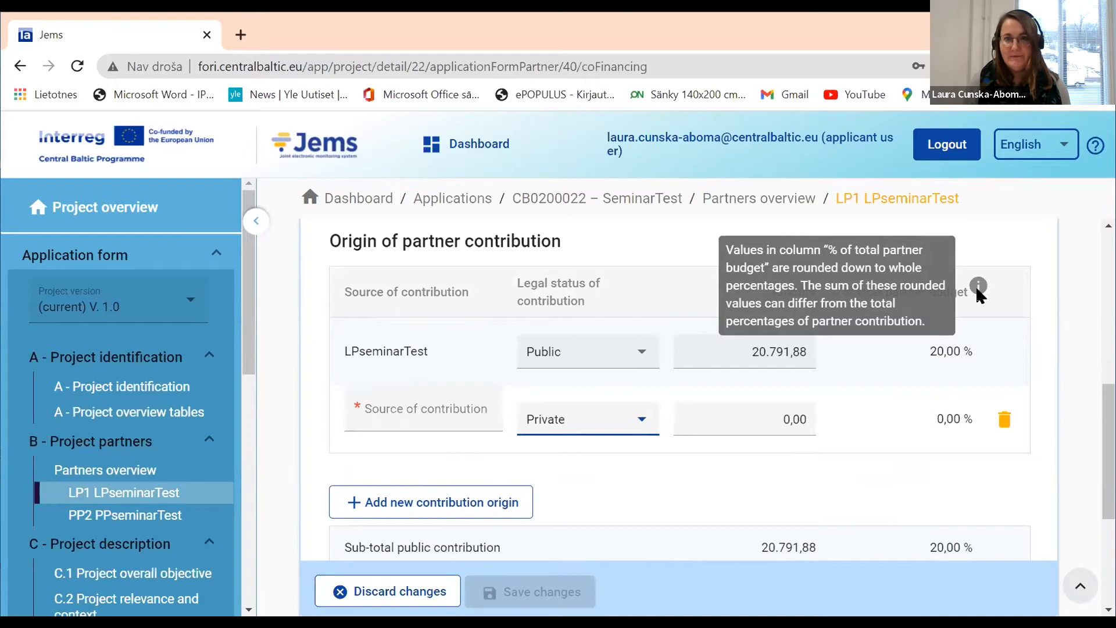
pyautogui.scroll(5, 976, 294)
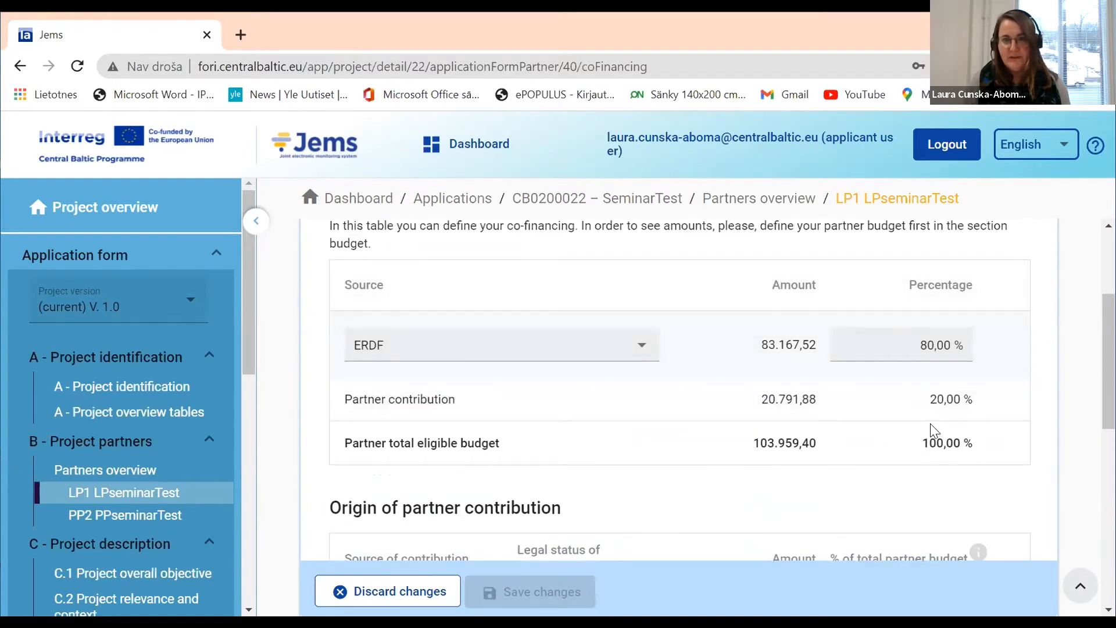
pyautogui.scroll(-3, 931, 430)
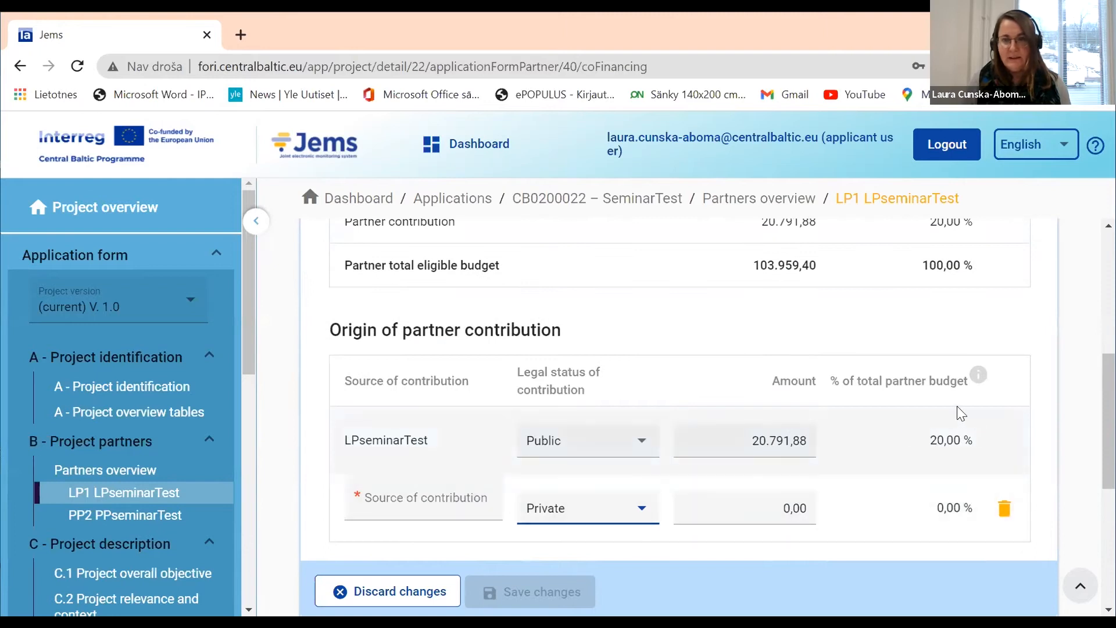
pyautogui.scroll(-2, 905, 532)
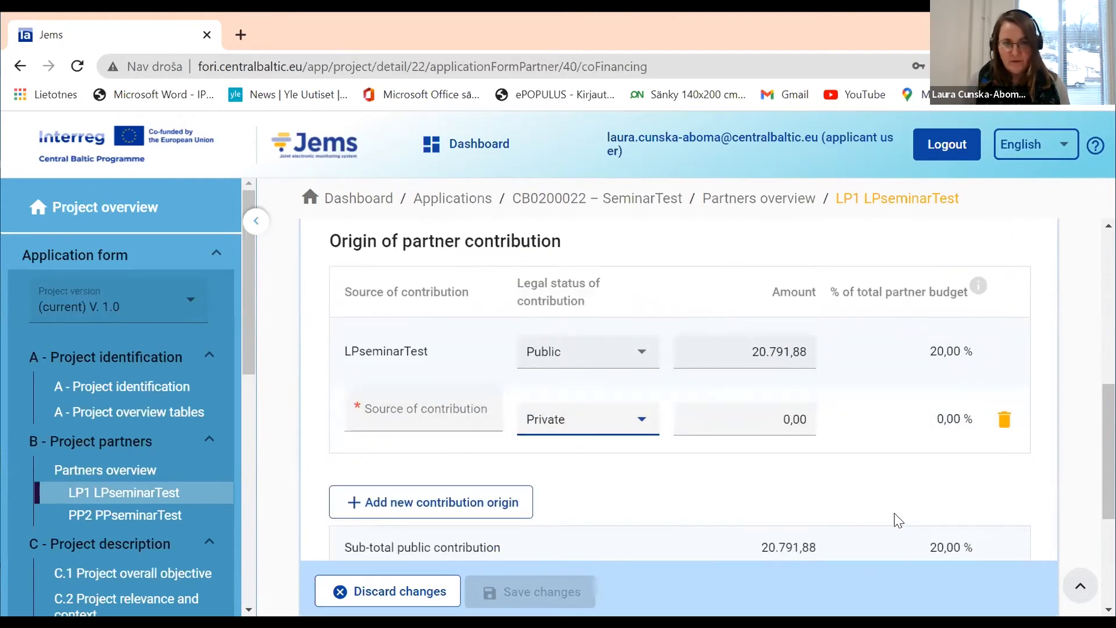
pyautogui.scroll(-2, 870, 483)
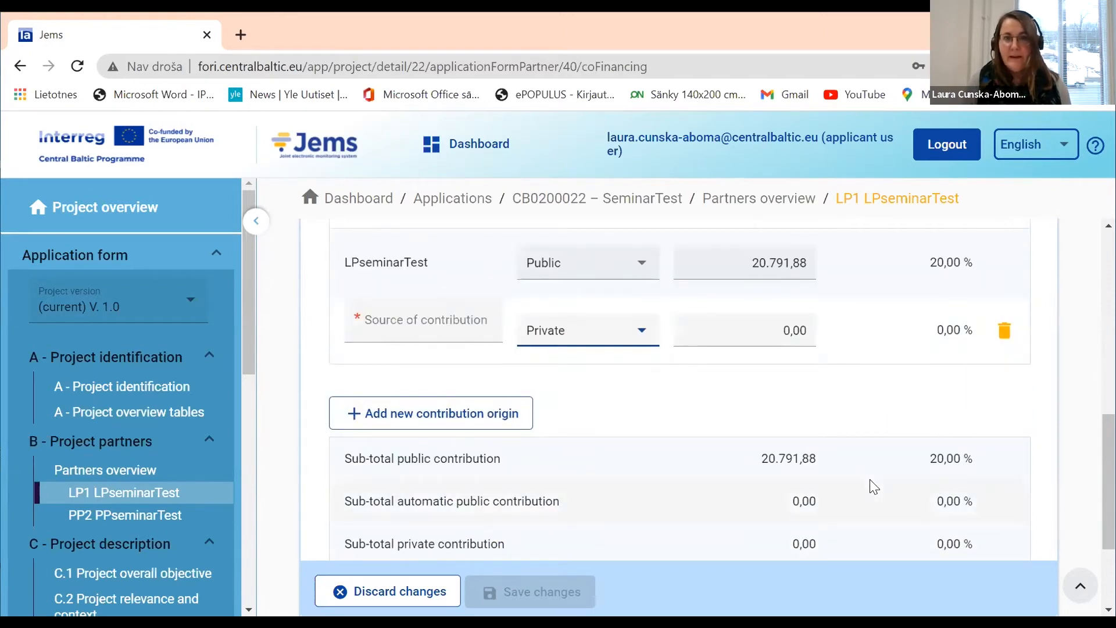
pyautogui.scroll(-2, 874, 488)
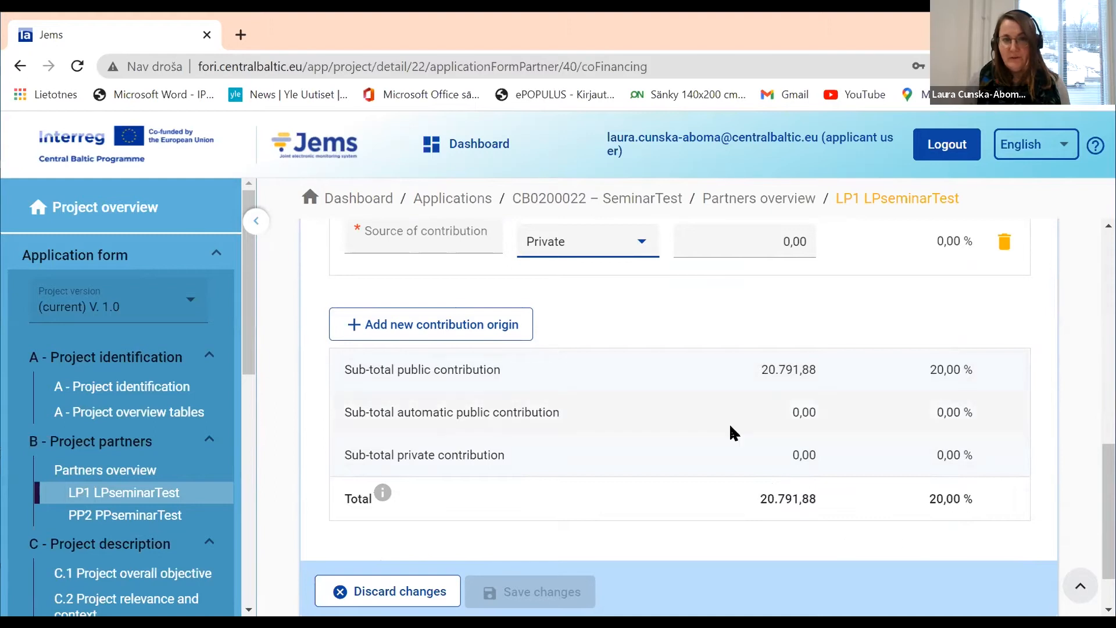
pyautogui.scroll(-2, 730, 423)
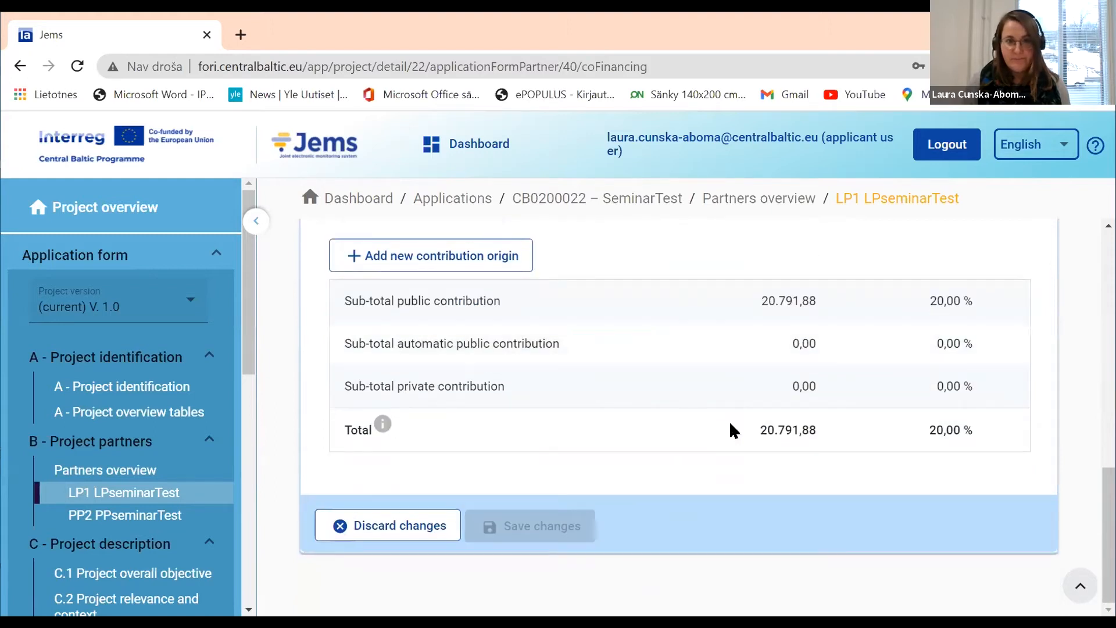
pyautogui.scroll(7, 672, 454)
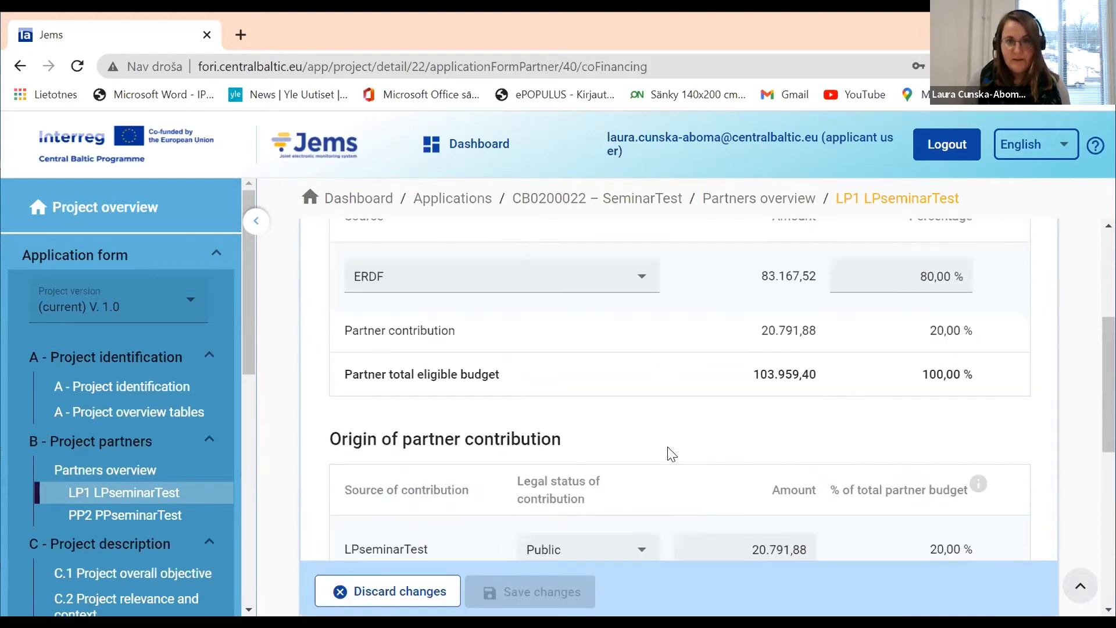
pyautogui.scroll(3, 672, 454)
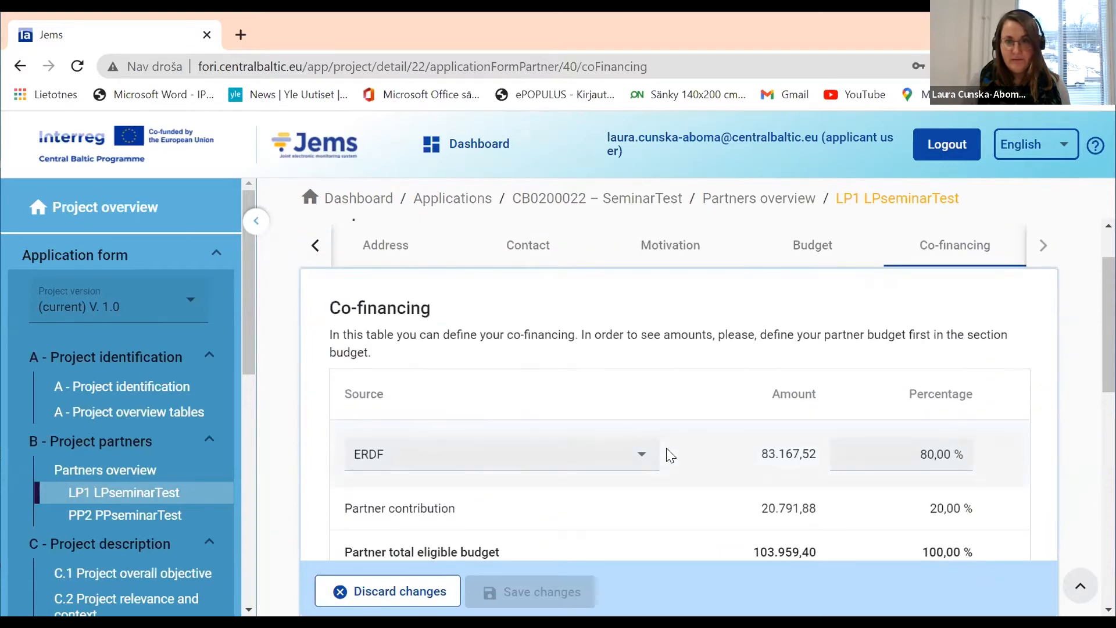
pyautogui.scroll(-10, 670, 455)
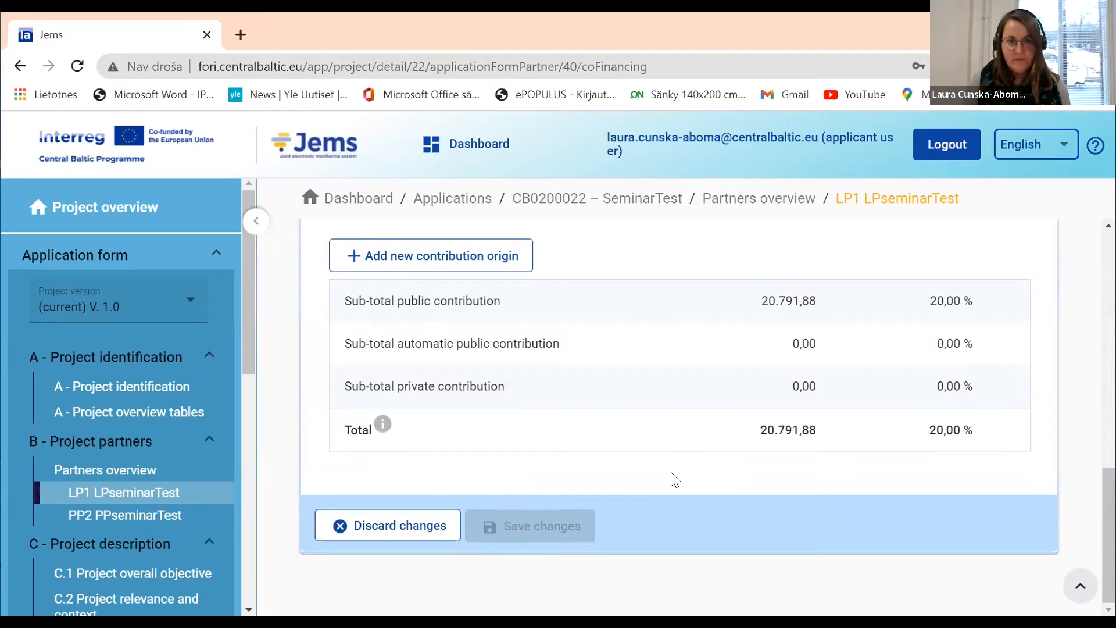
pyautogui.scroll(10, 688, 492)
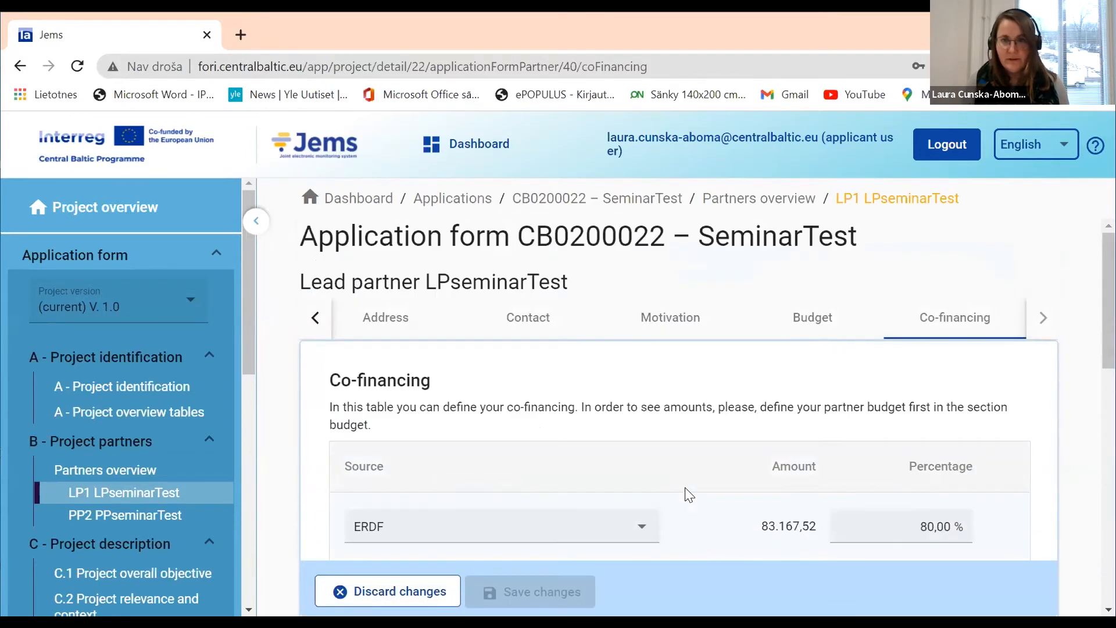
pyautogui.scroll(-4, 805, 544)
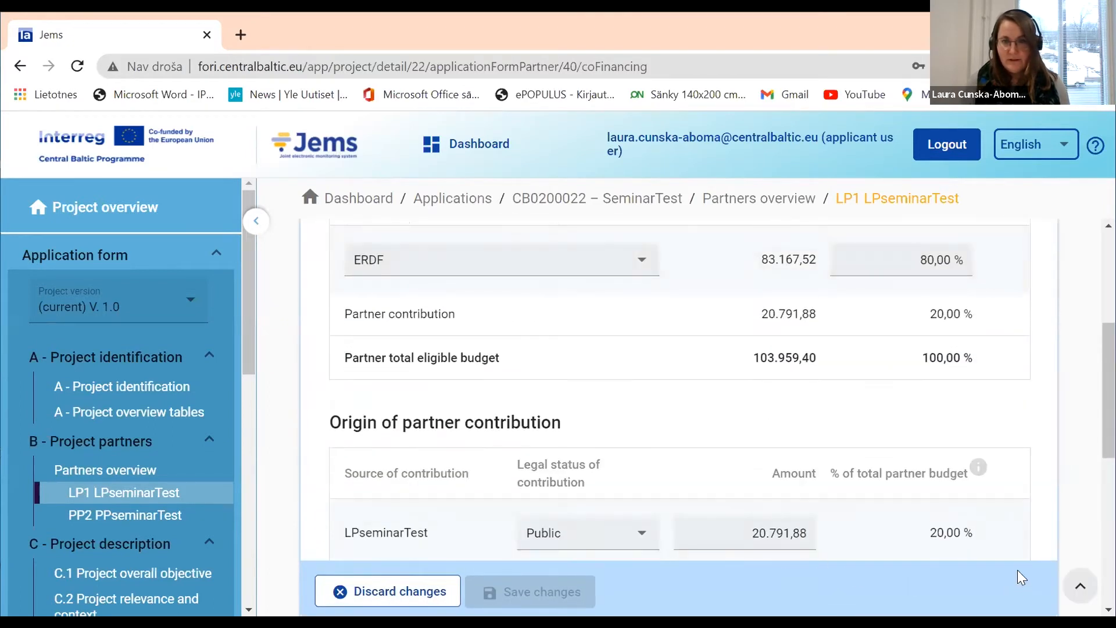
pyautogui.scroll(-7, 1018, 569)
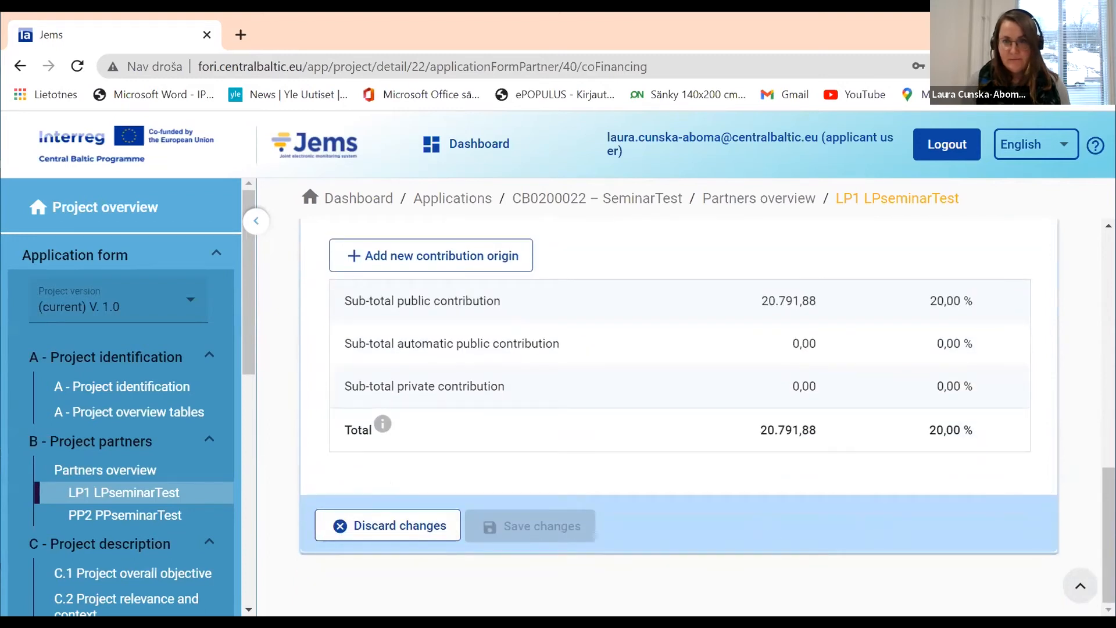
pyautogui.scroll(5, 679, 395)
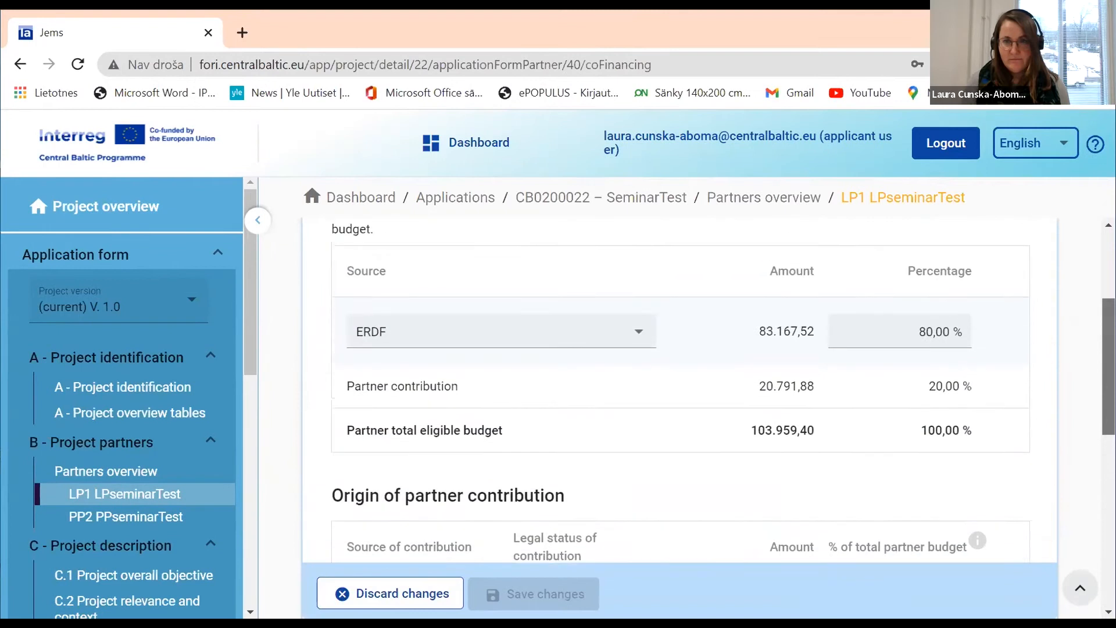
# - Delete the unnamed Private contribution origin from LP1's partner contribution and save the co-financing changes
pyautogui.scroll(-4, 679, 396)
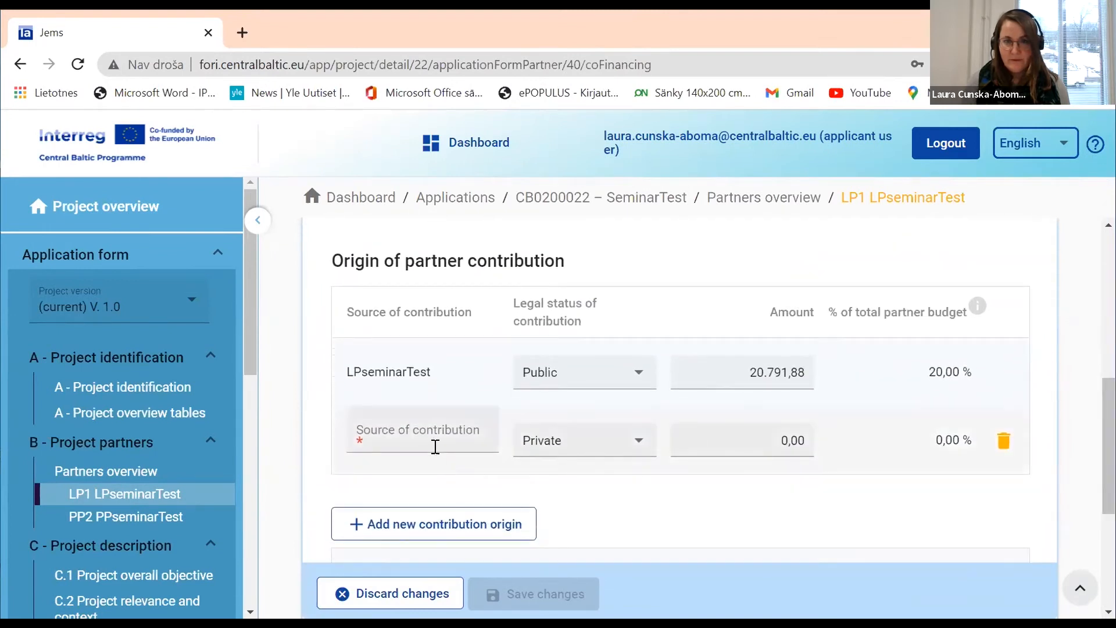
pyautogui.click(1004, 440)
pyautogui.scroll(4, 461, 486)
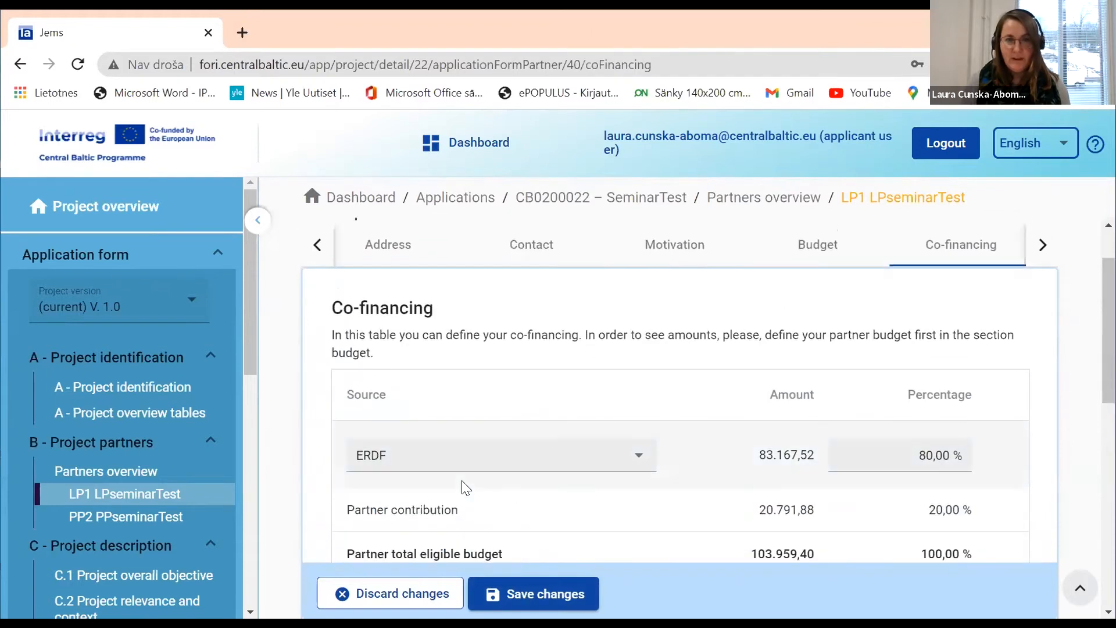
pyautogui.scroll(-4, 461, 480)
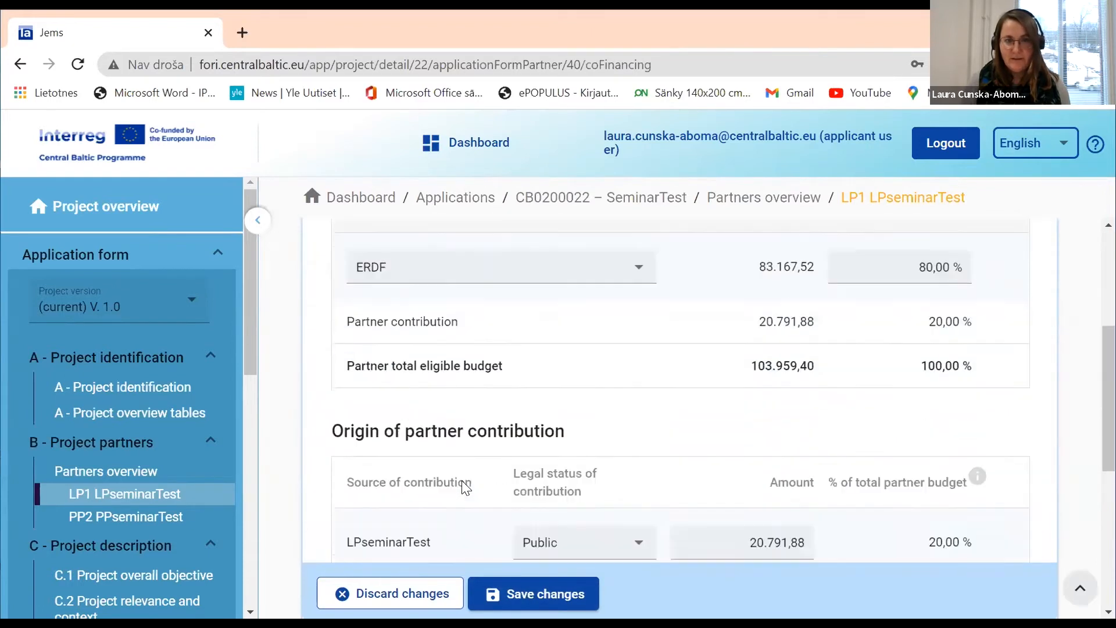
pyautogui.scroll(-5, 462, 480)
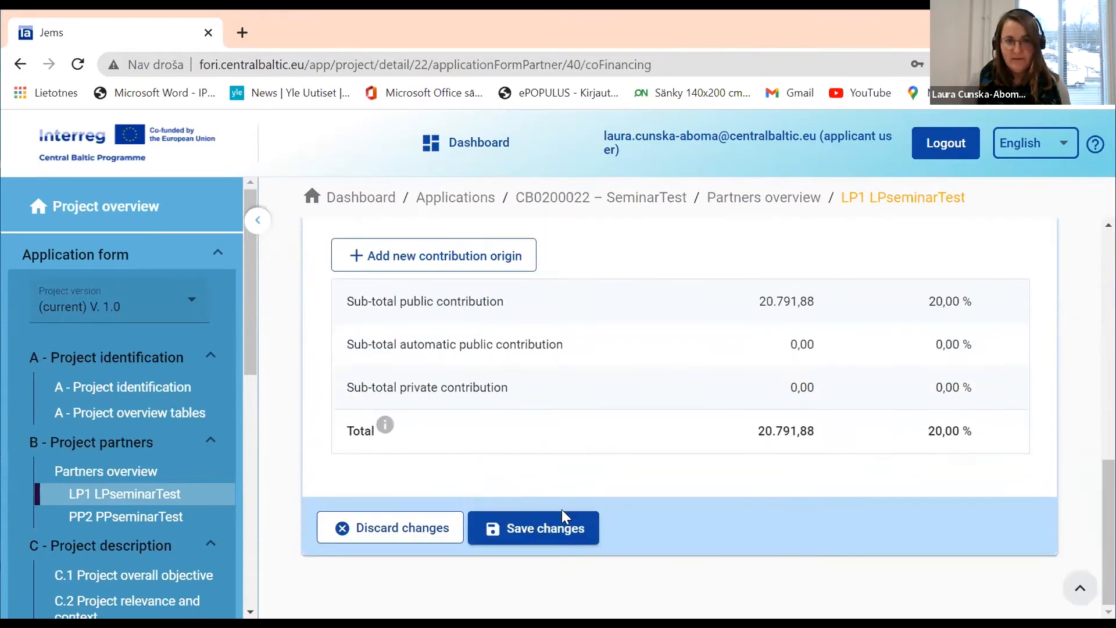
pyautogui.click(547, 529)
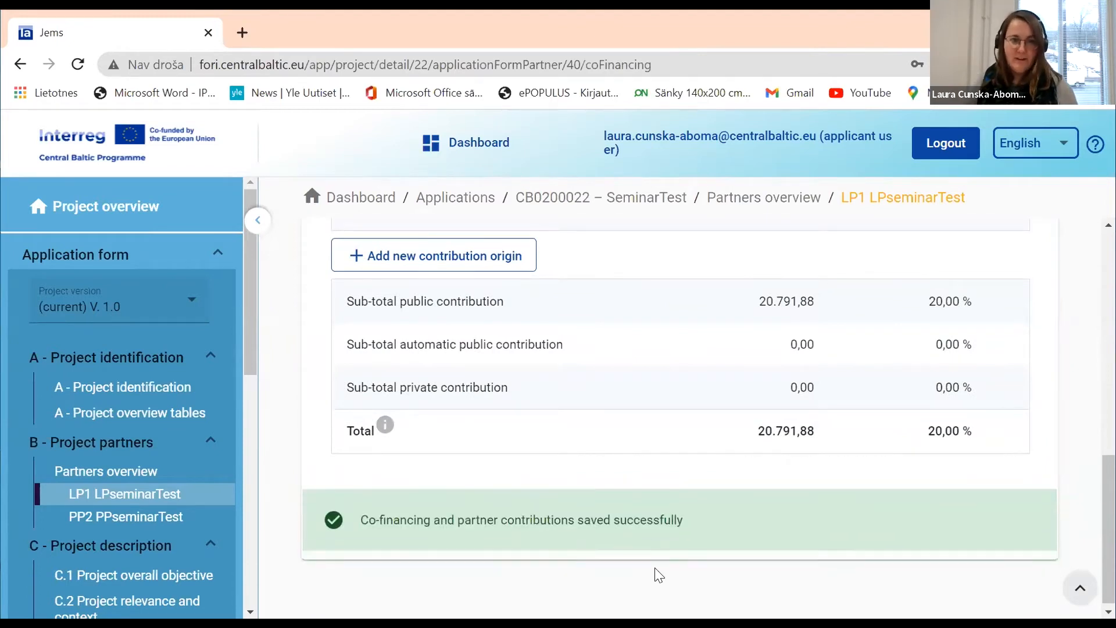
pyautogui.scroll(2, 653, 567)
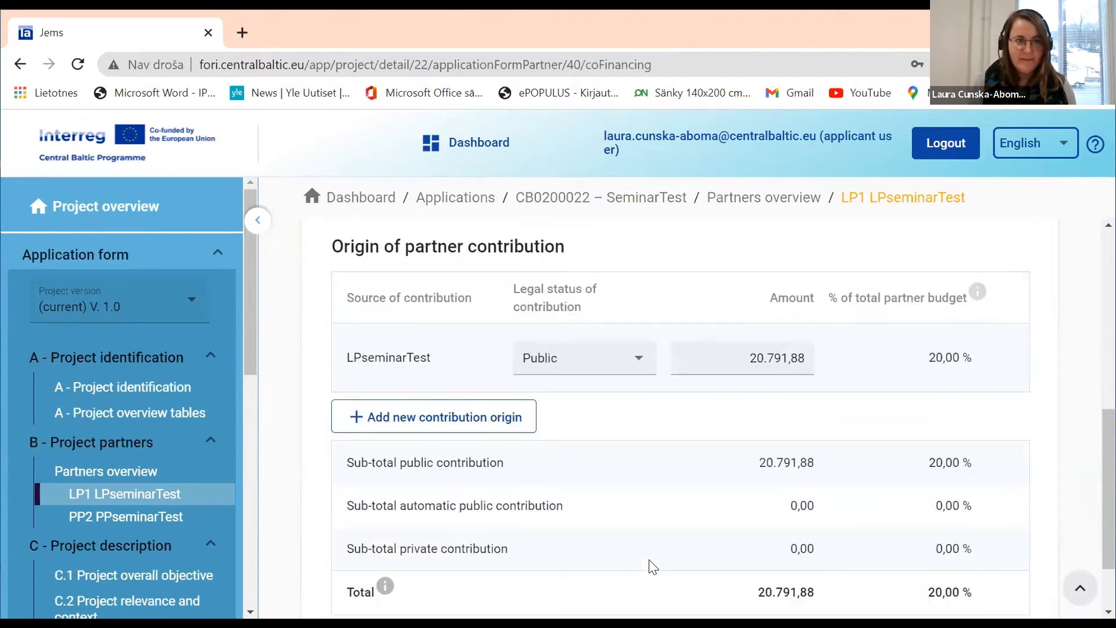
# - Open the co-financing section of PP2 PPseminarTest and select ERDF as the co-financing source
pyautogui.click(170, 519)
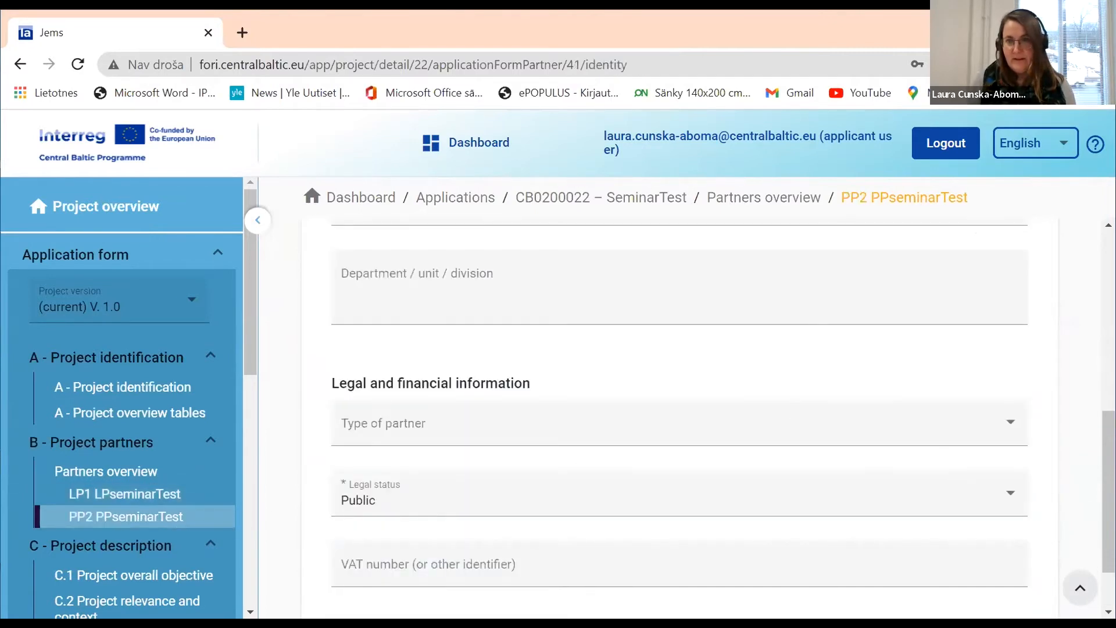
pyautogui.scroll(7, 1087, 506)
pyautogui.click(1043, 303)
pyautogui.click(950, 306)
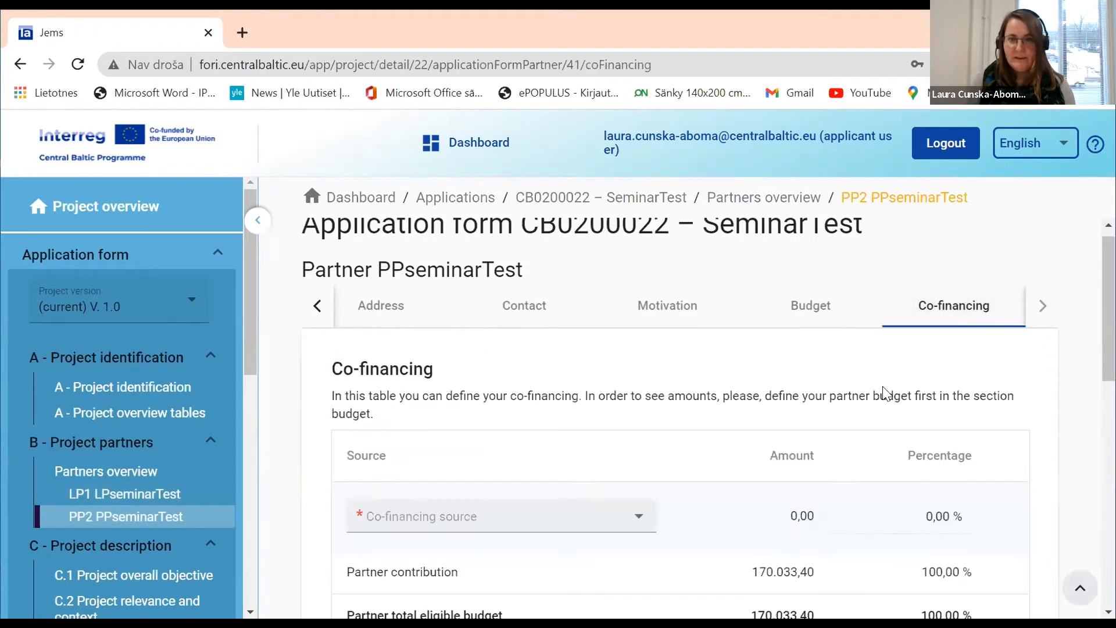
pyautogui.scroll(-2, 837, 441)
pyautogui.click(641, 429)
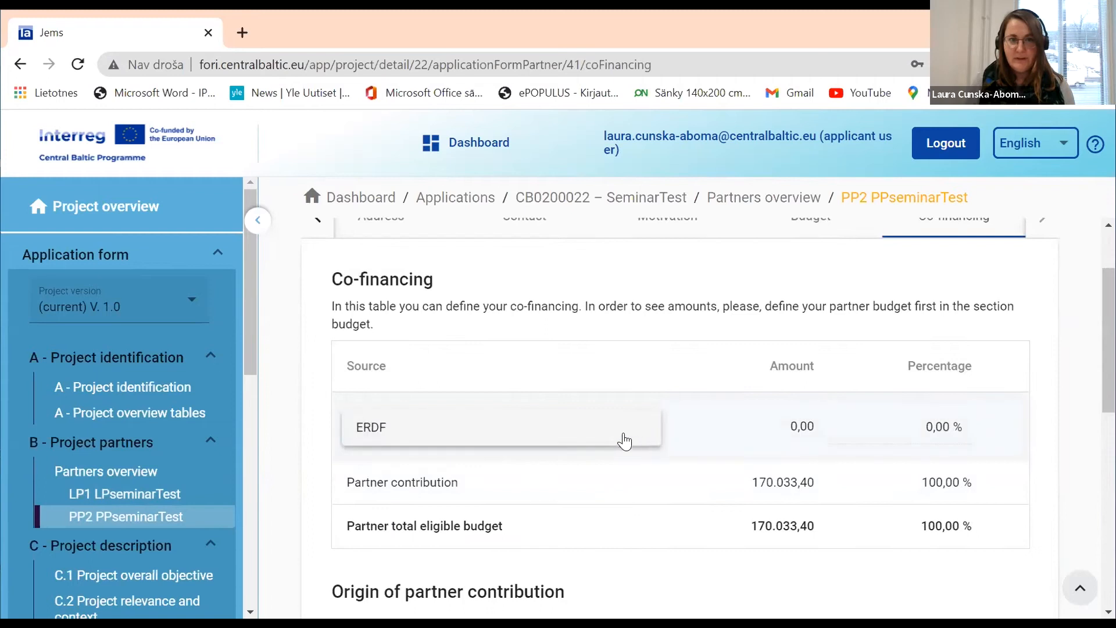
pyautogui.click(573, 443)
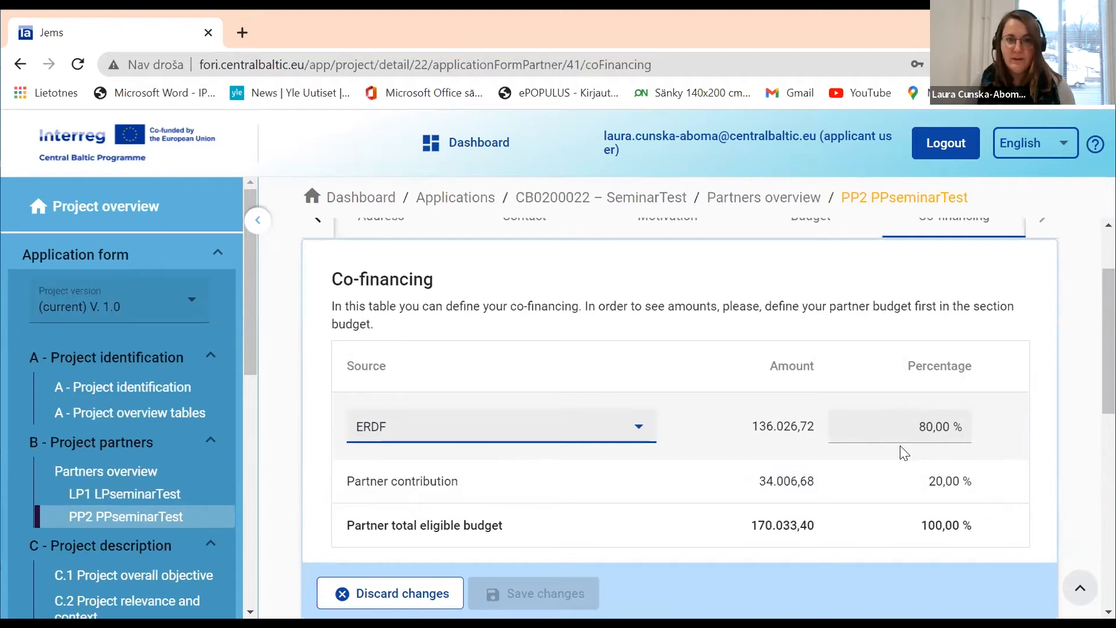
# - Set the legal status of PPseminarTest's contribution to Public under Origin of partner contribution
pyautogui.scroll(-2, 903, 453)
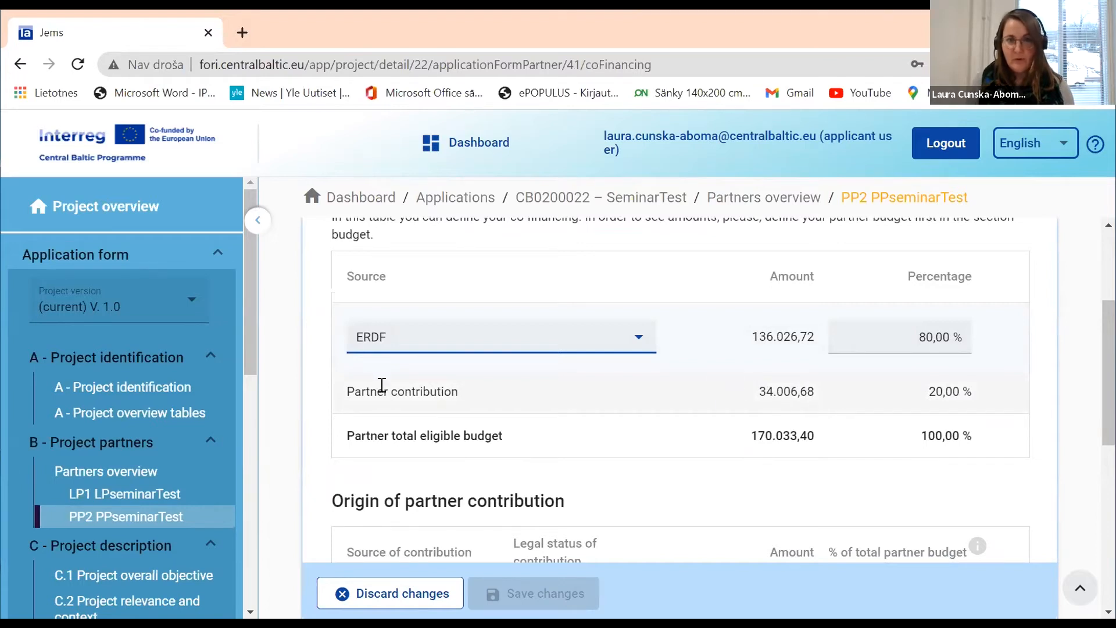
pyautogui.scroll(-4, 386, 396)
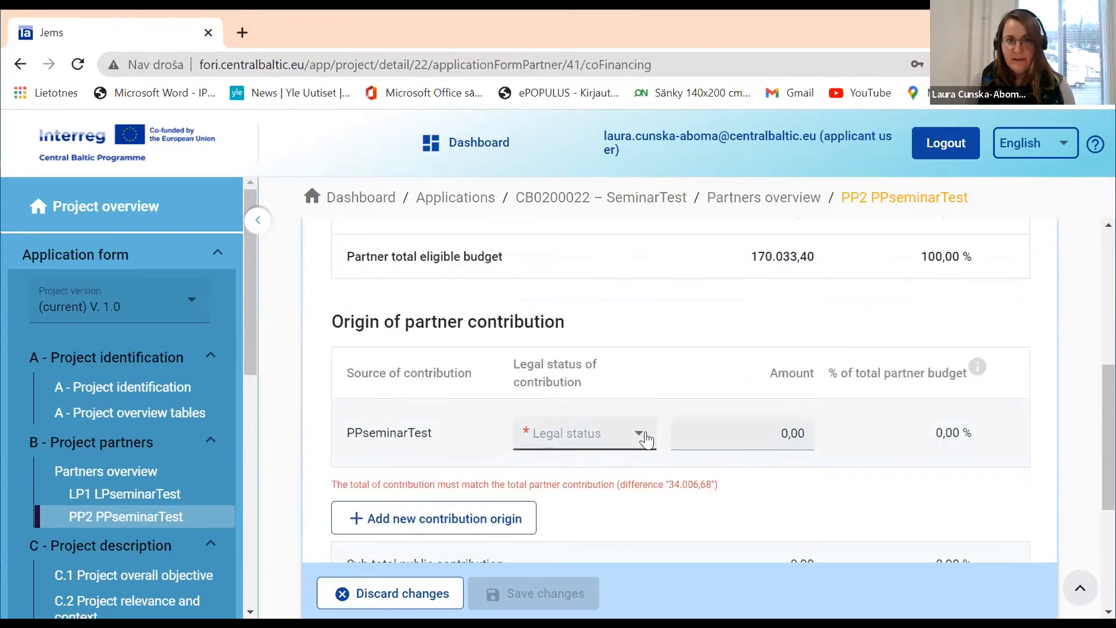
pyautogui.click(647, 440)
pyautogui.click(605, 434)
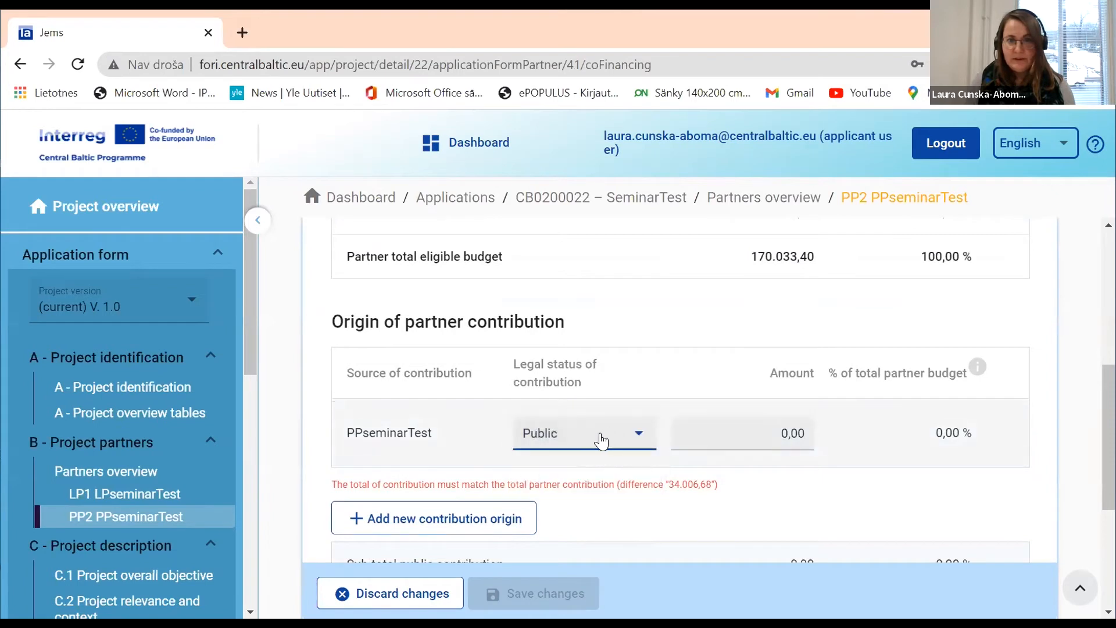
# - Set PPseminarTest's contribution amount to 34.006,68 to match its required partner contribution
pyautogui.click(762, 435)
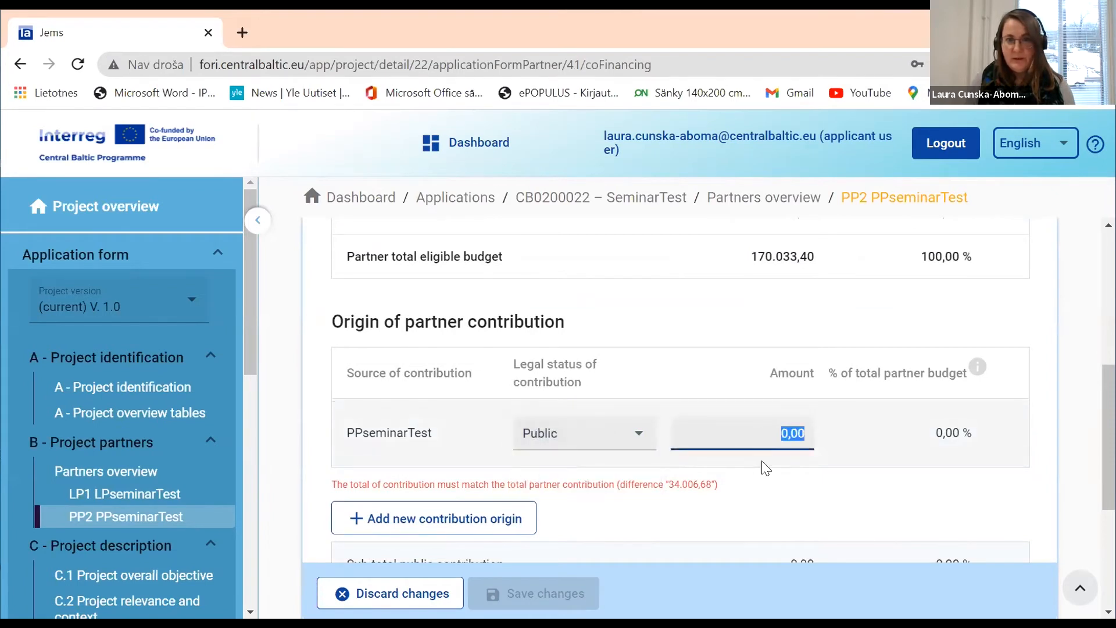
pyautogui.scroll(2, 760, 473)
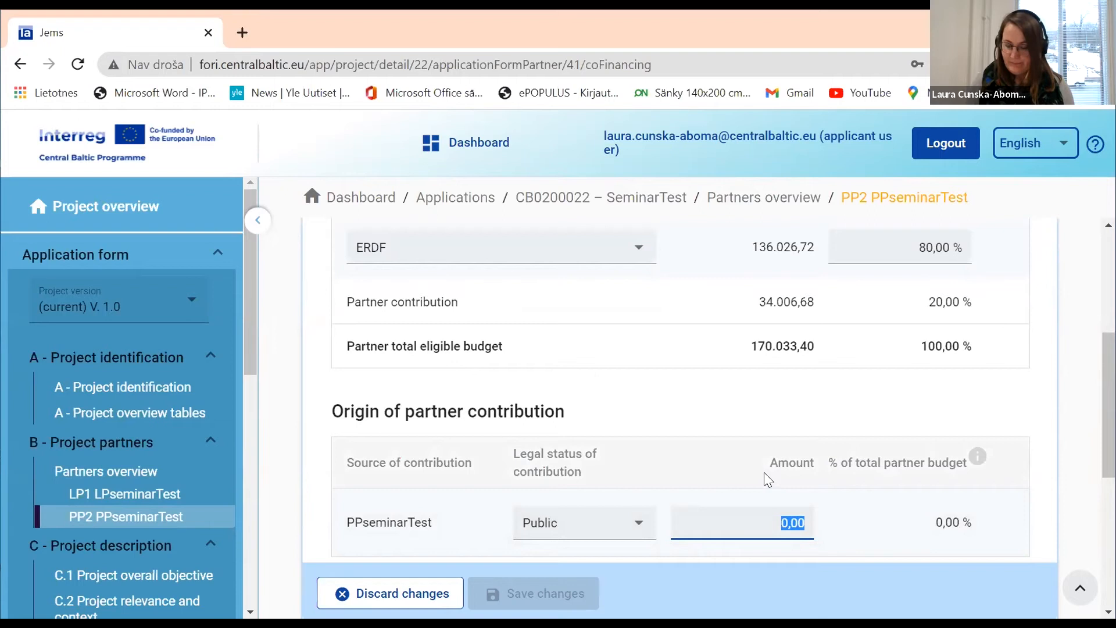
pyautogui.write('3')
pyautogui.write('4.00')
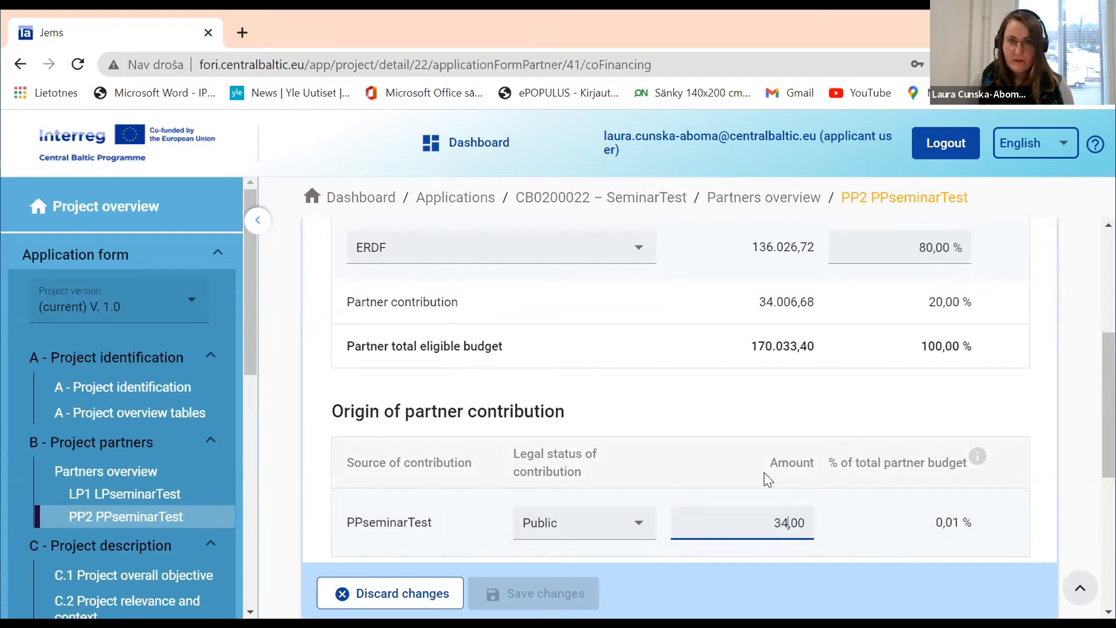
pyautogui.write('6')
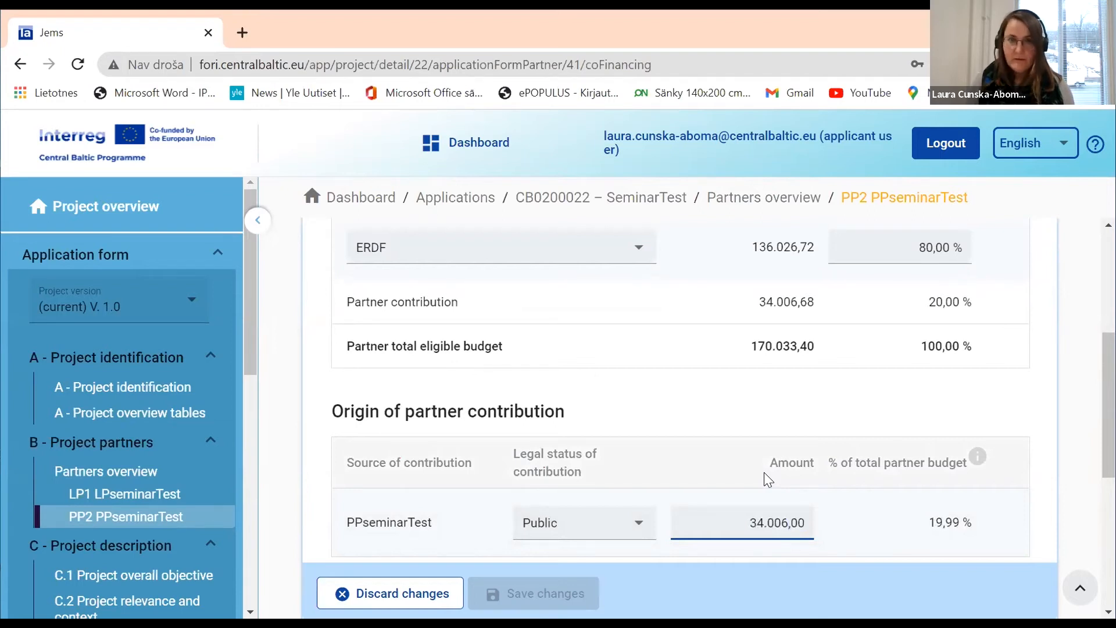
pyautogui.write(',68')
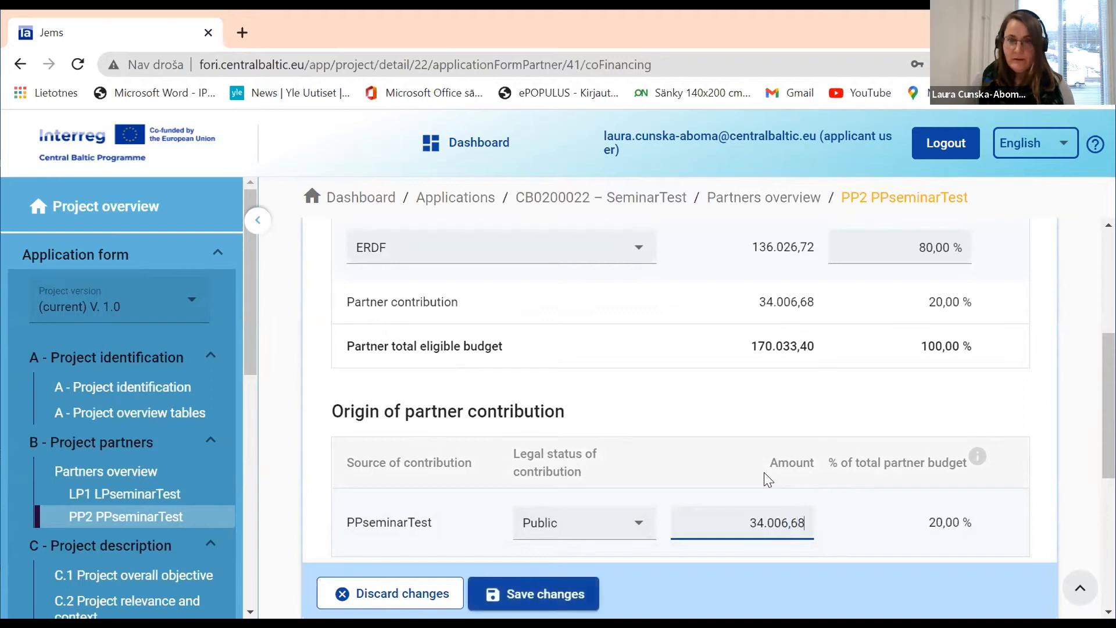
# - Review the contribution sub-totals for PPseminarTest and save the co-financing and partner contribution changes
pyautogui.scroll(-3, 930, 453)
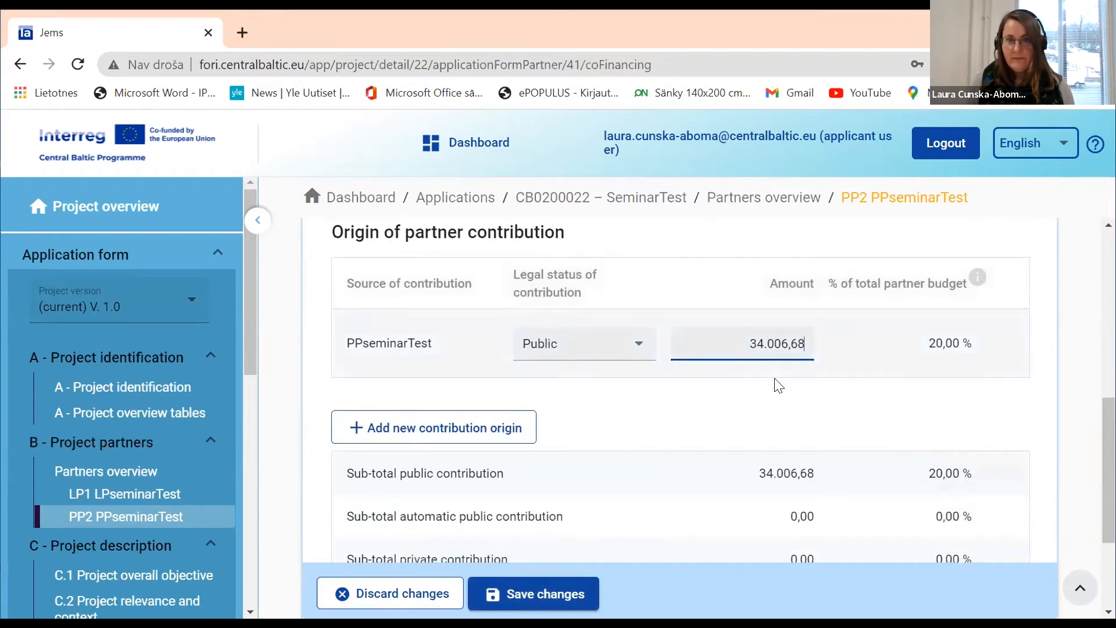
pyautogui.scroll(-2, 782, 410)
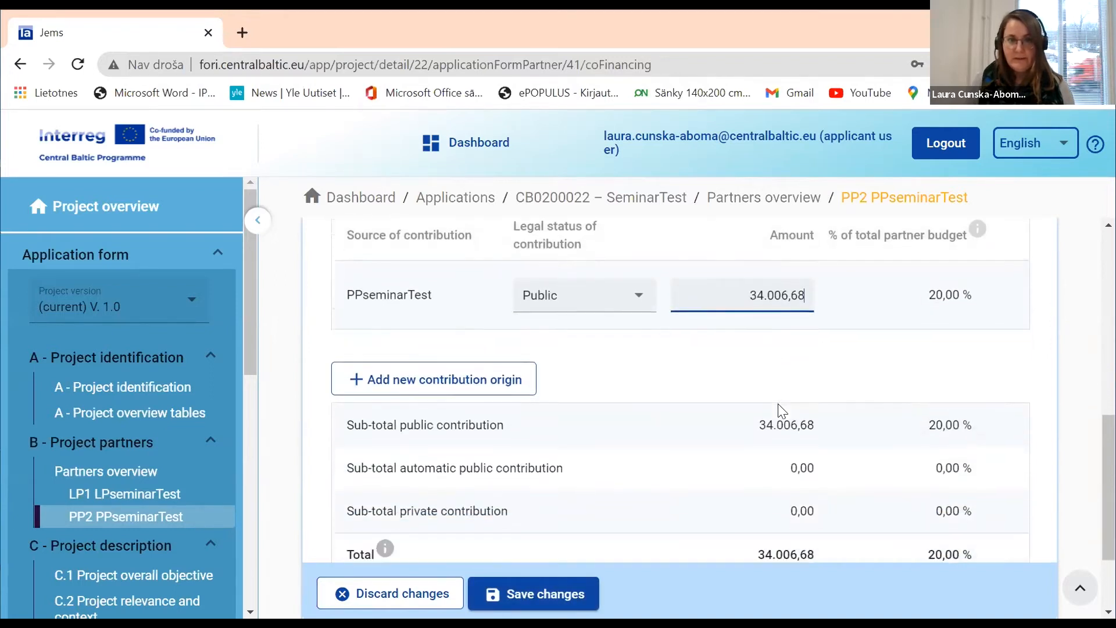
pyautogui.click(526, 583)
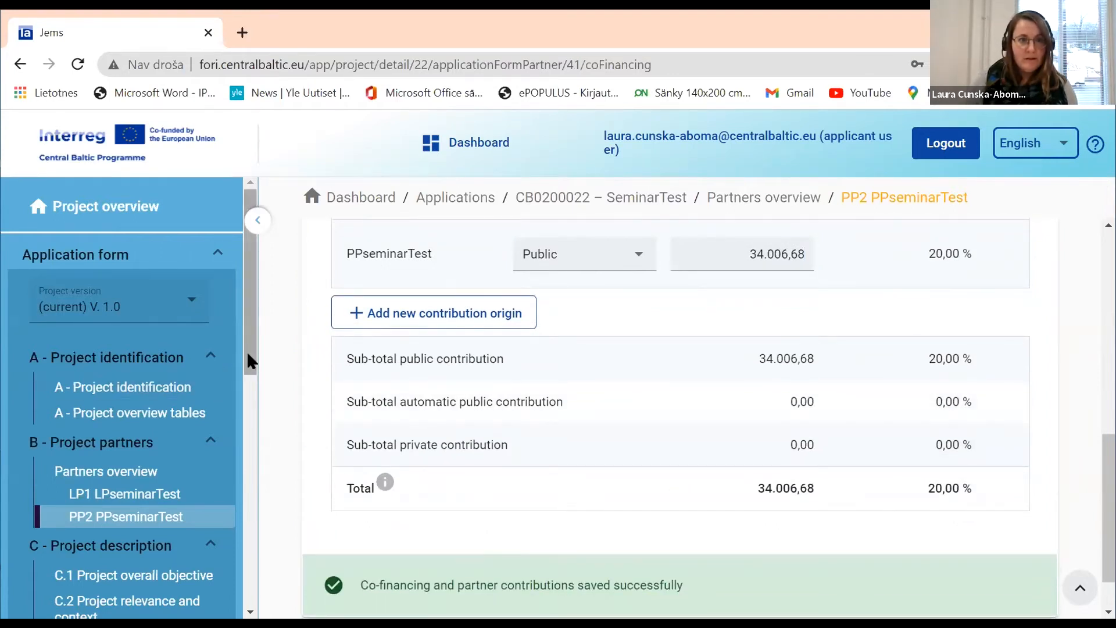
# - Open the project overview tables in section A and examine the A.3 project budget overview
pyautogui.scroll(-3, 247, 351)
pyautogui.scroll(-5, 235, 465)
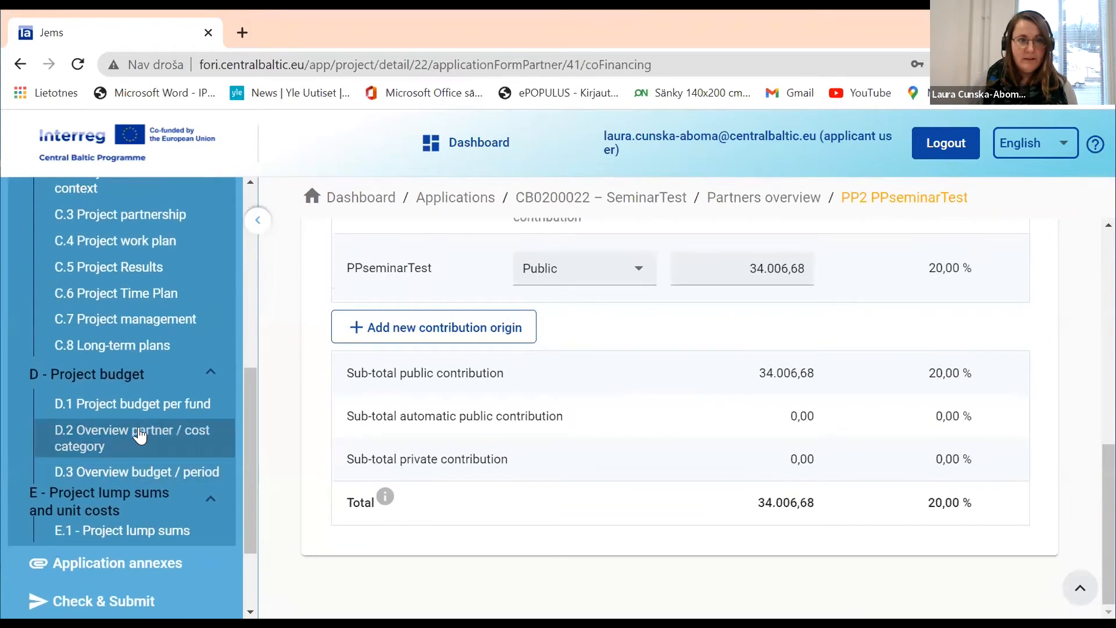
pyautogui.scroll(10, 175, 433)
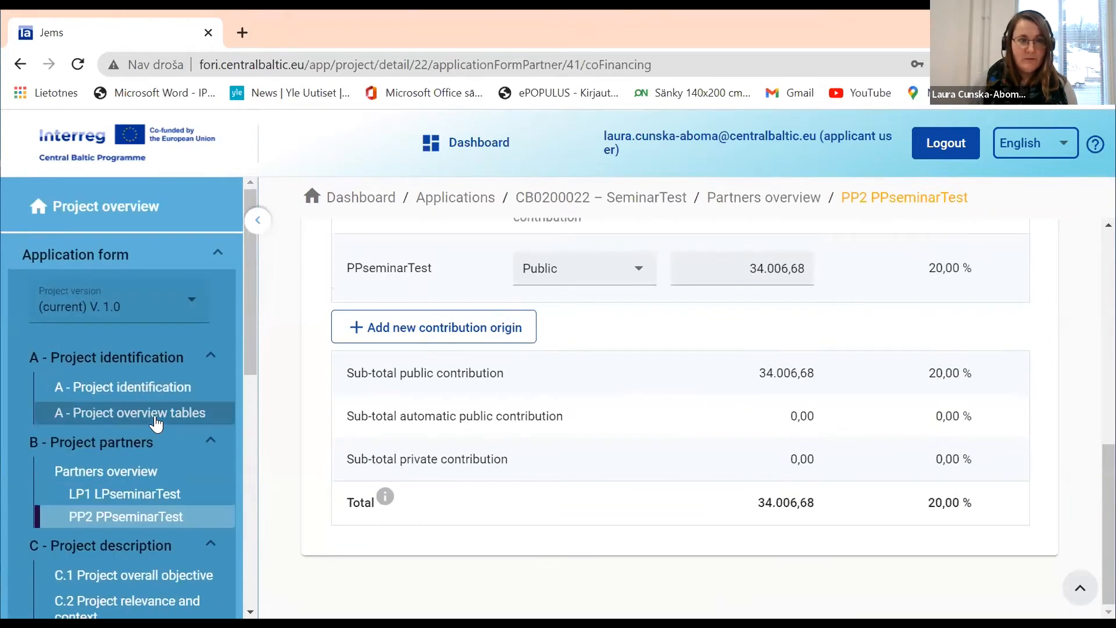
pyautogui.click(156, 414)
pyautogui.scroll(-2, 475, 488)
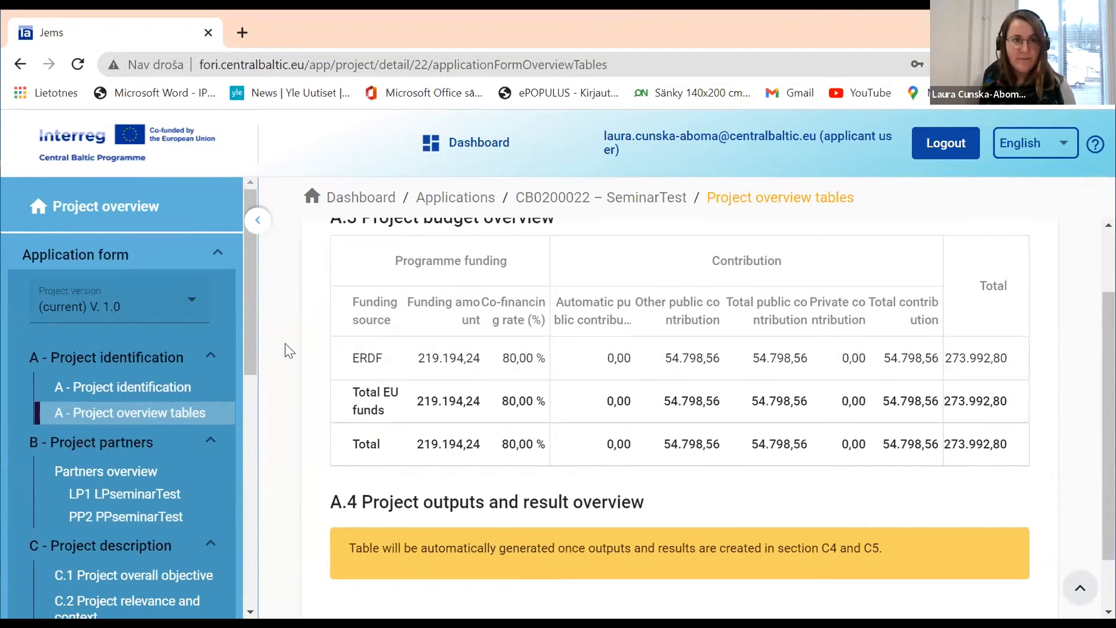
# - Open D.1 Project budget per fund and examine the co-financing breakdown per partner
pyautogui.moveTo(247, 318); pyautogui.dragTo(229, 535)
pyautogui.click(132, 308)
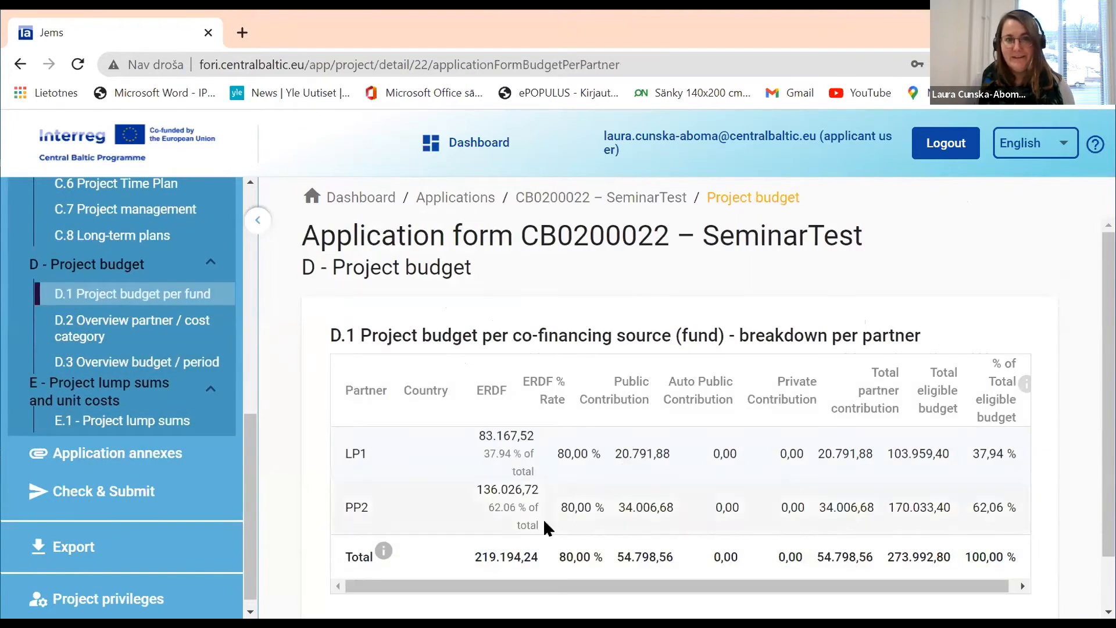
pyautogui.moveTo(804, 585)
pyautogui.mouseDown()
pyautogui.moveTo(821, 585)
pyautogui.moveTo(795, 588)
pyautogui.mouseUp()
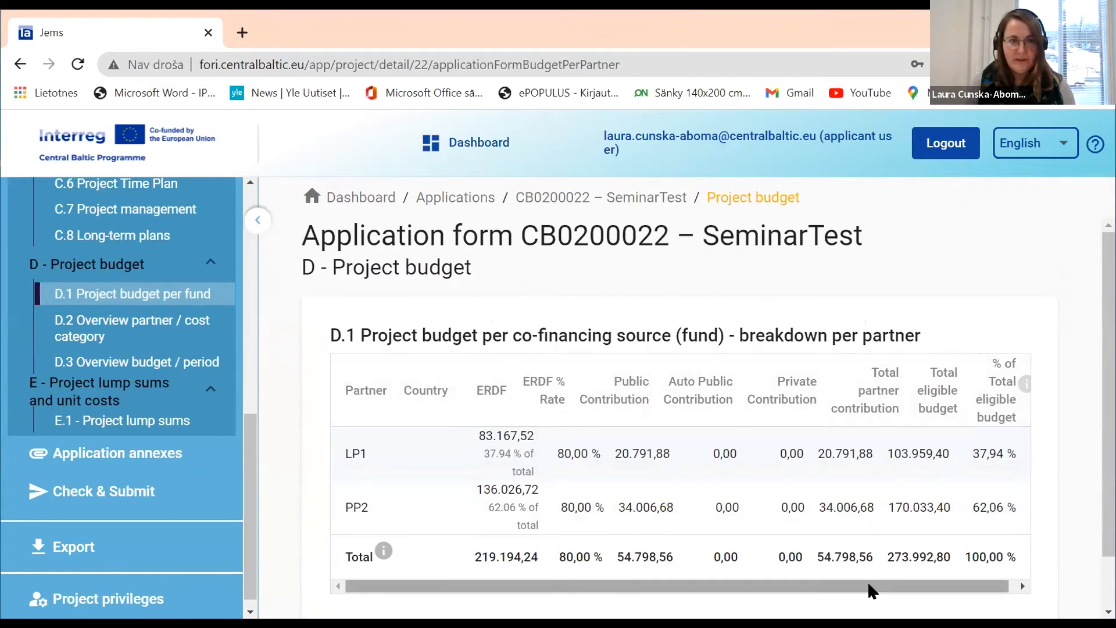
# - Examine the D.2 overview per partner and cost category and the D.3 budget overviews per period
pyautogui.click(102, 331)
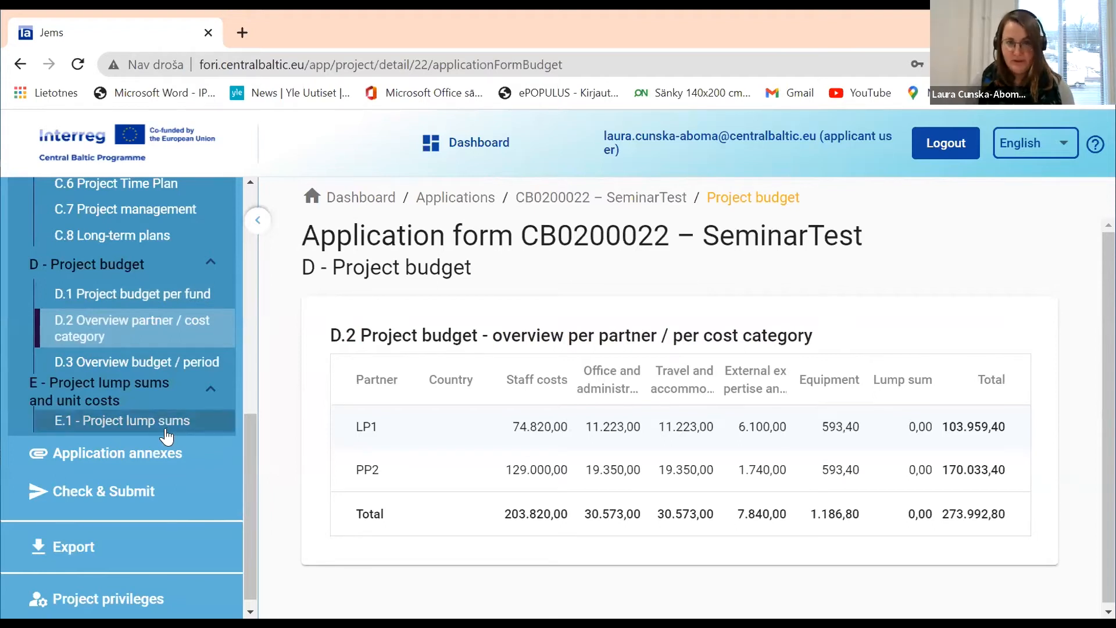
pyautogui.click(143, 365)
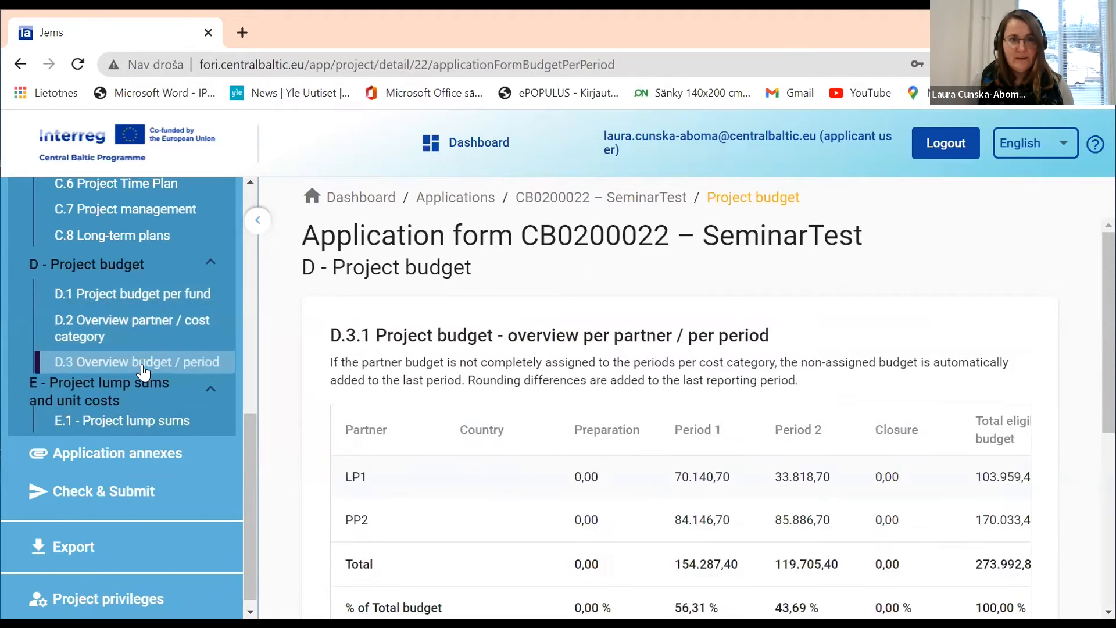
pyautogui.scroll(-2, 436, 429)
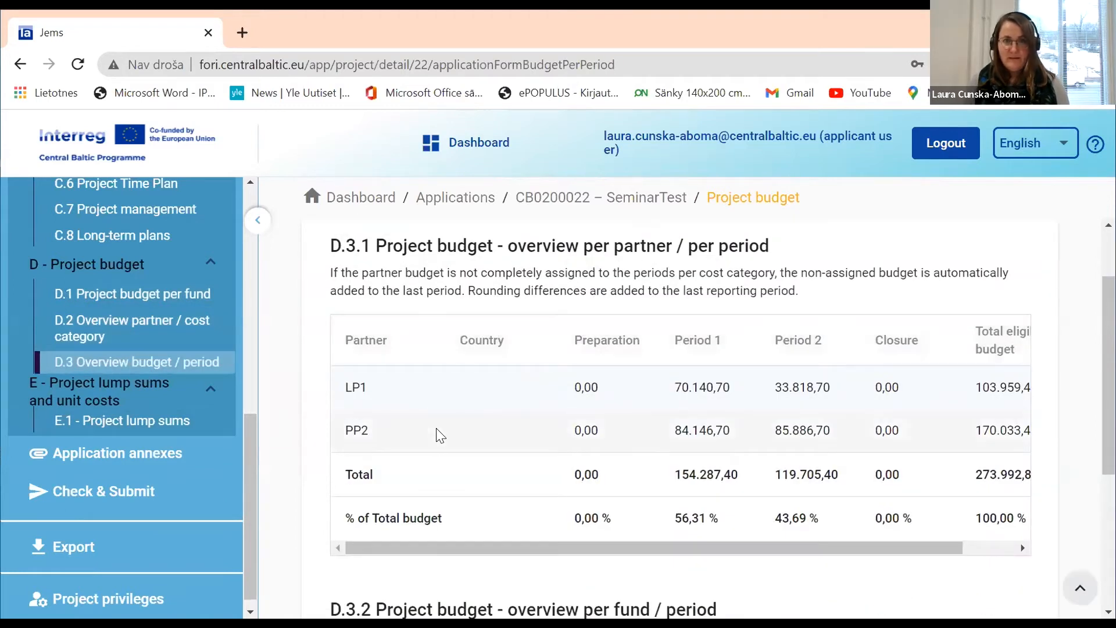
pyautogui.scroll(-5, 476, 457)
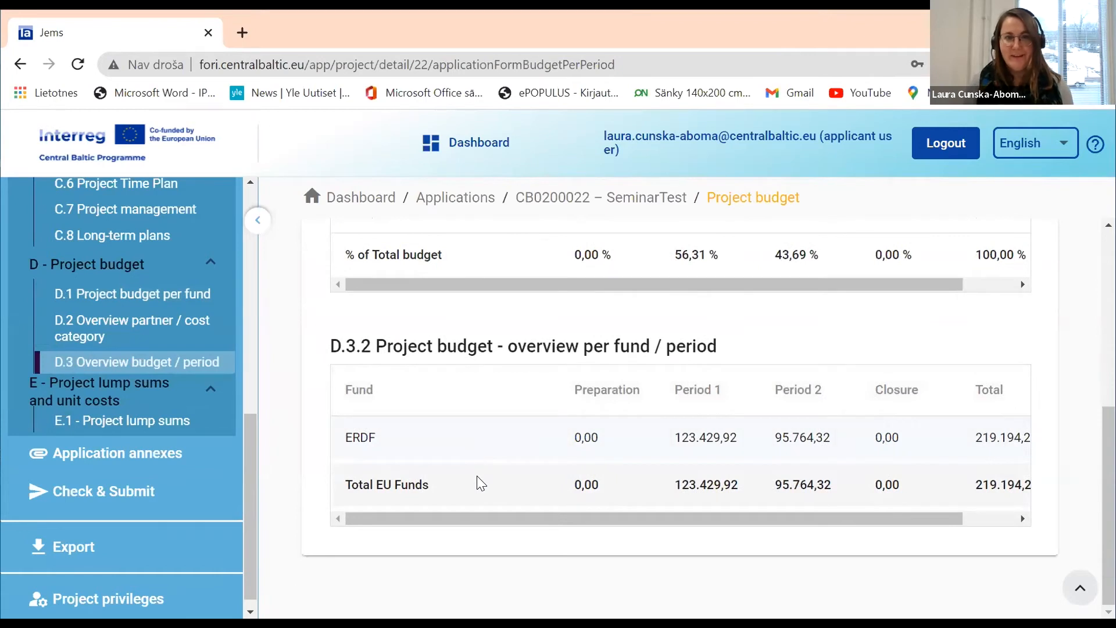
pyautogui.scroll(6, 479, 476)
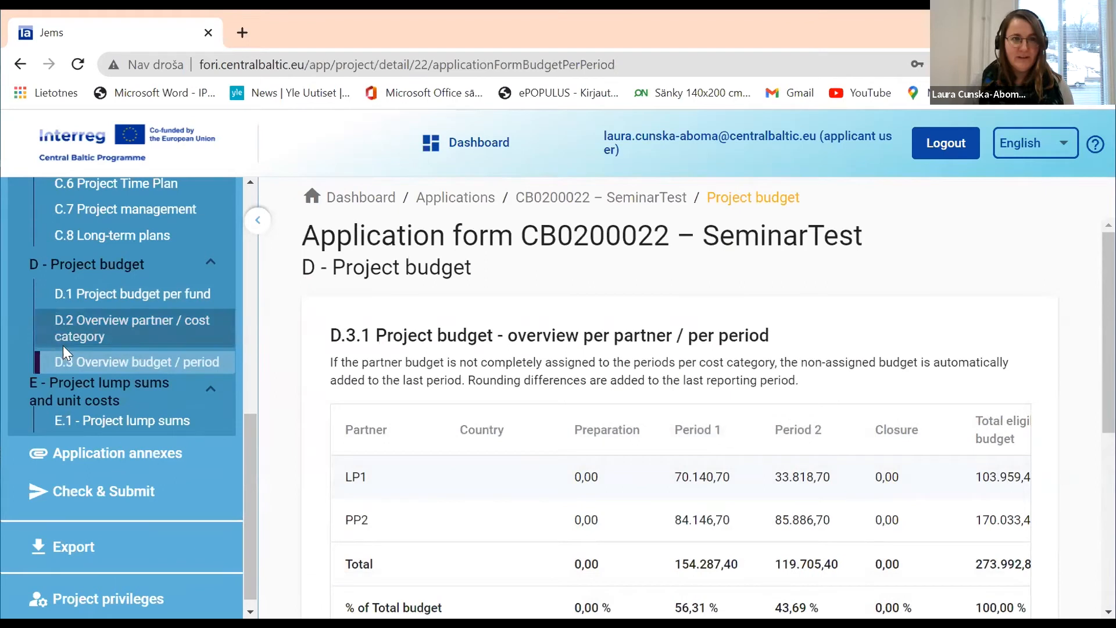
# - Open the Partners overview and examine each partner's total eligible budget
pyautogui.scroll(6, 151, 349)
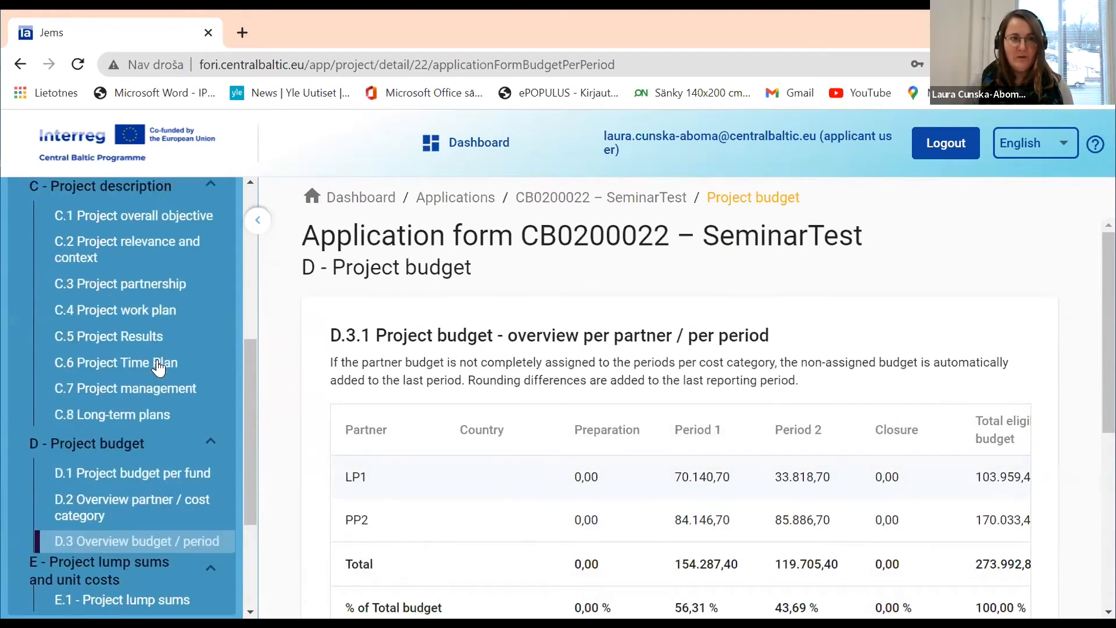
pyautogui.click(131, 302)
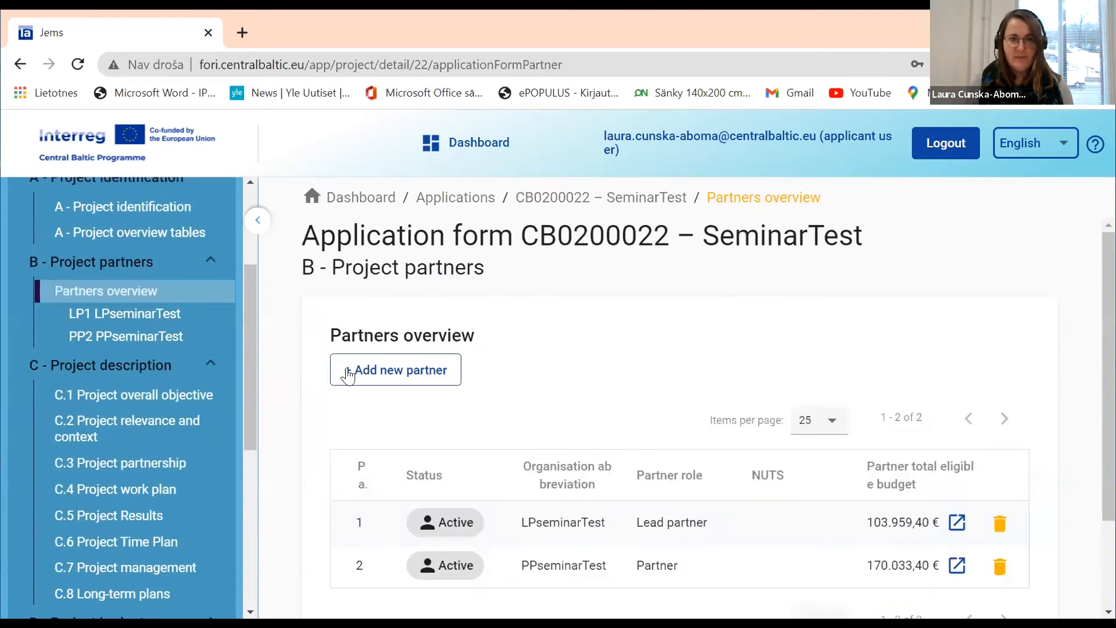
pyautogui.scroll(-2, 447, 412)
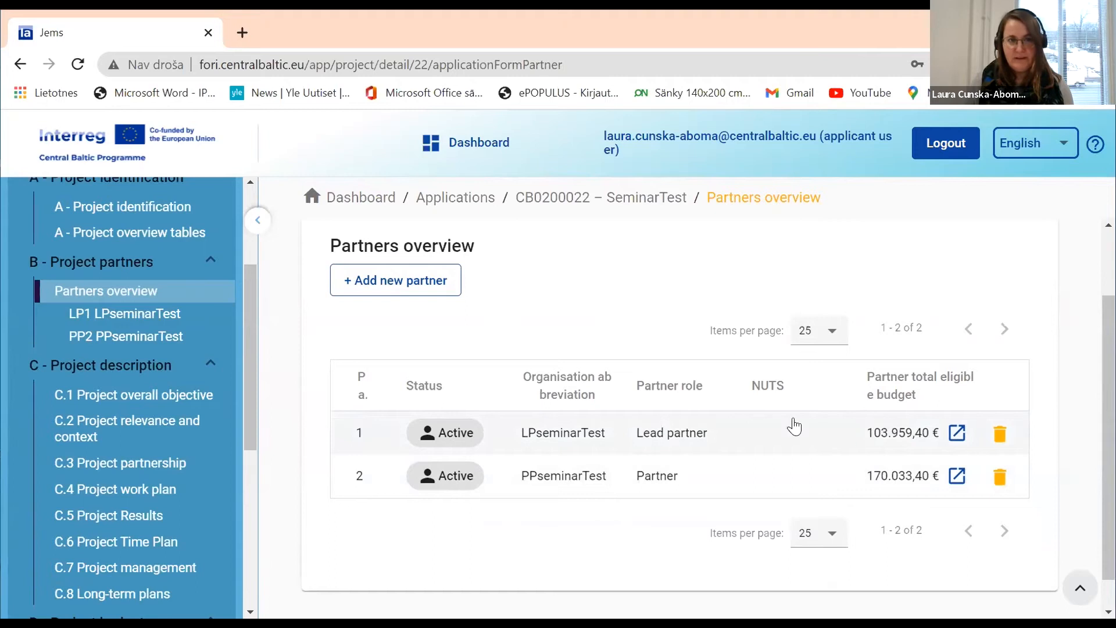
# - Open the budget of lead partner LPseminarTest and examine its budget overview and staff costs table
pyautogui.moveTo(246, 330); pyautogui.dragTo(251, 280)
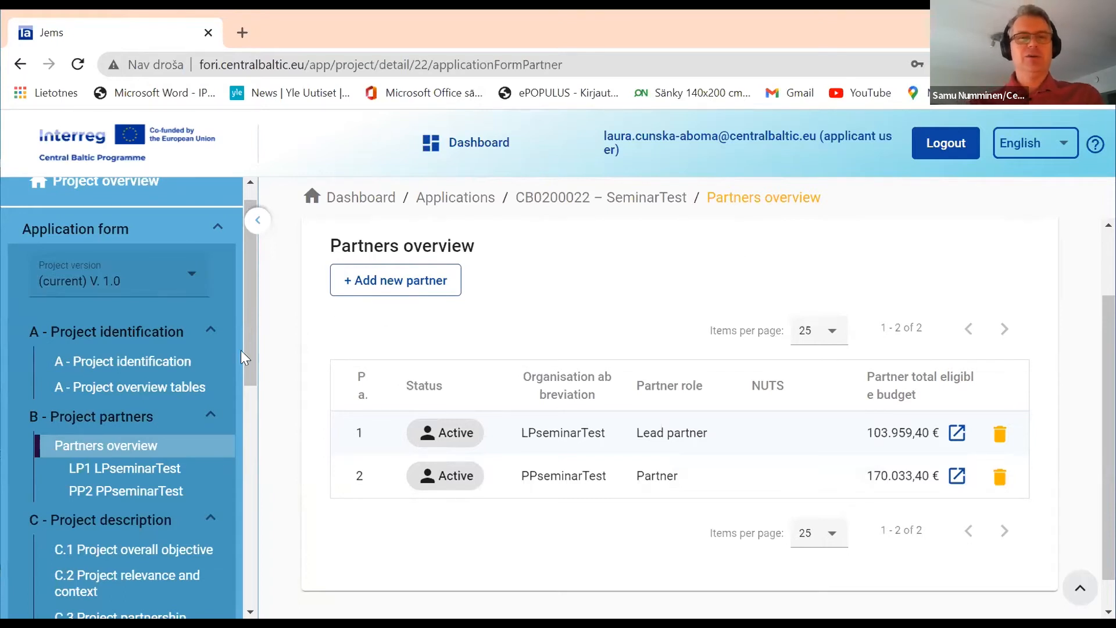
pyautogui.click(144, 474)
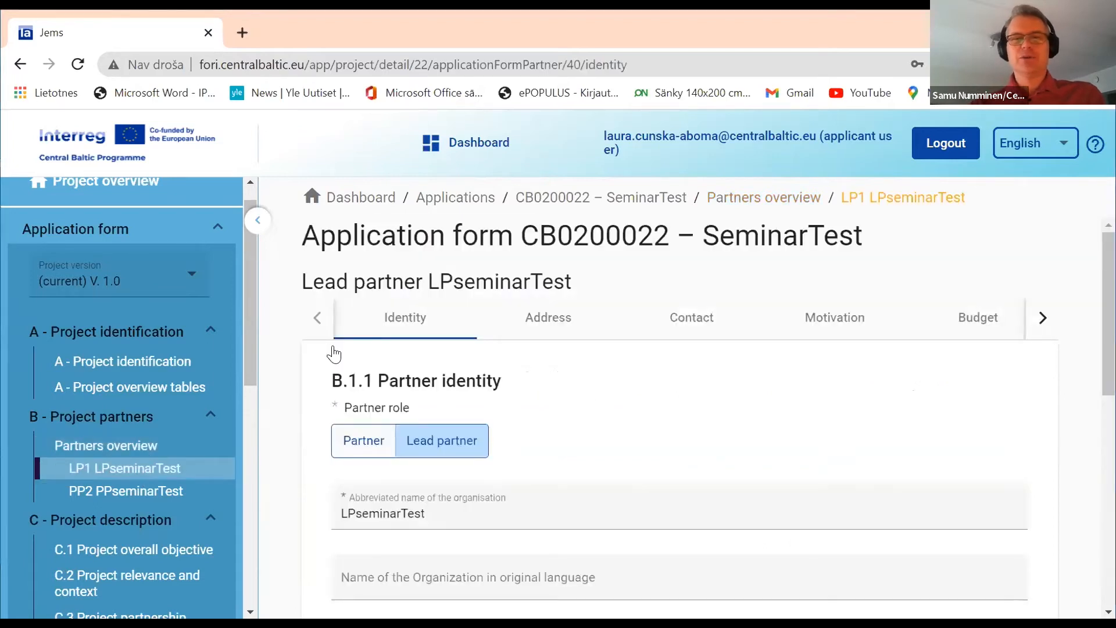
pyautogui.click(975, 322)
pyautogui.scroll(-5, 791, 421)
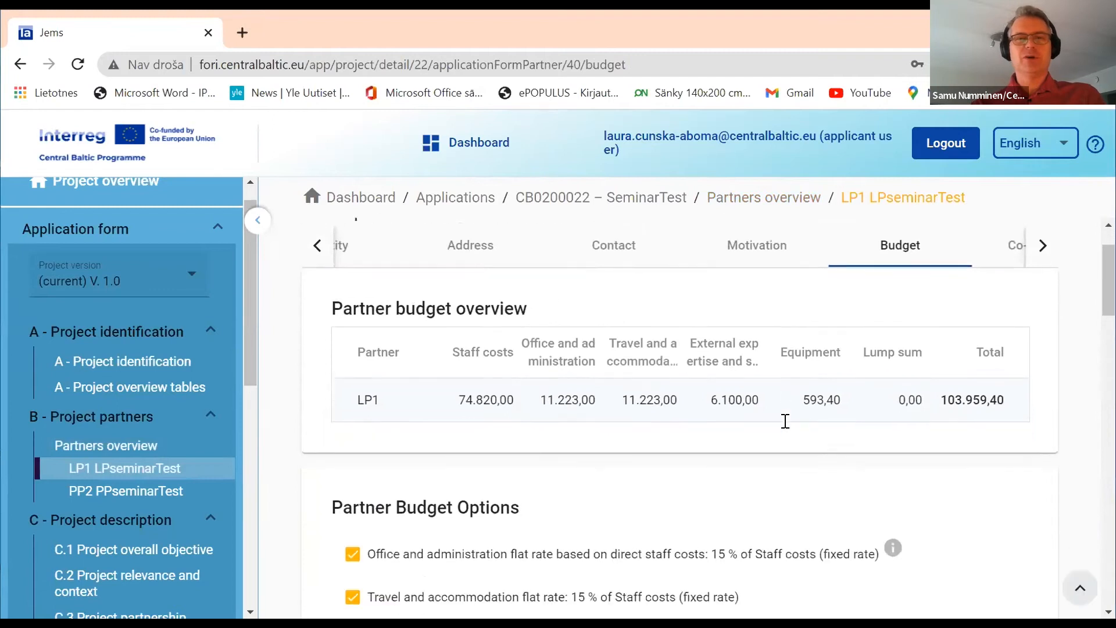
pyautogui.scroll(-7, 788, 430)
pyautogui.scroll(3, 783, 429)
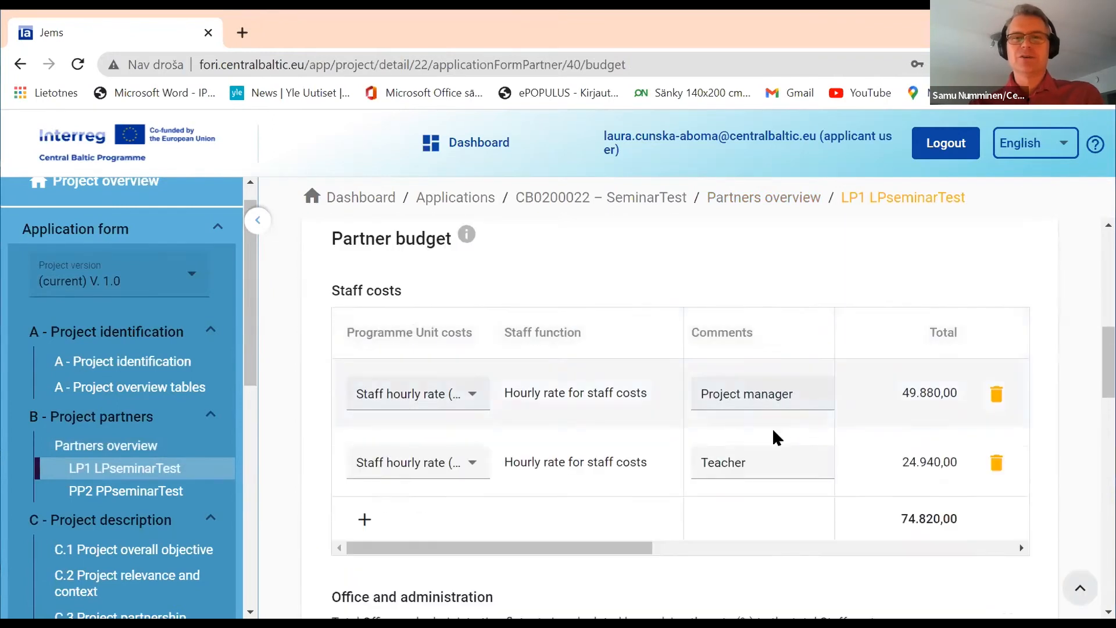
pyautogui.moveTo(582, 560); pyautogui.dragTo(574, 533)
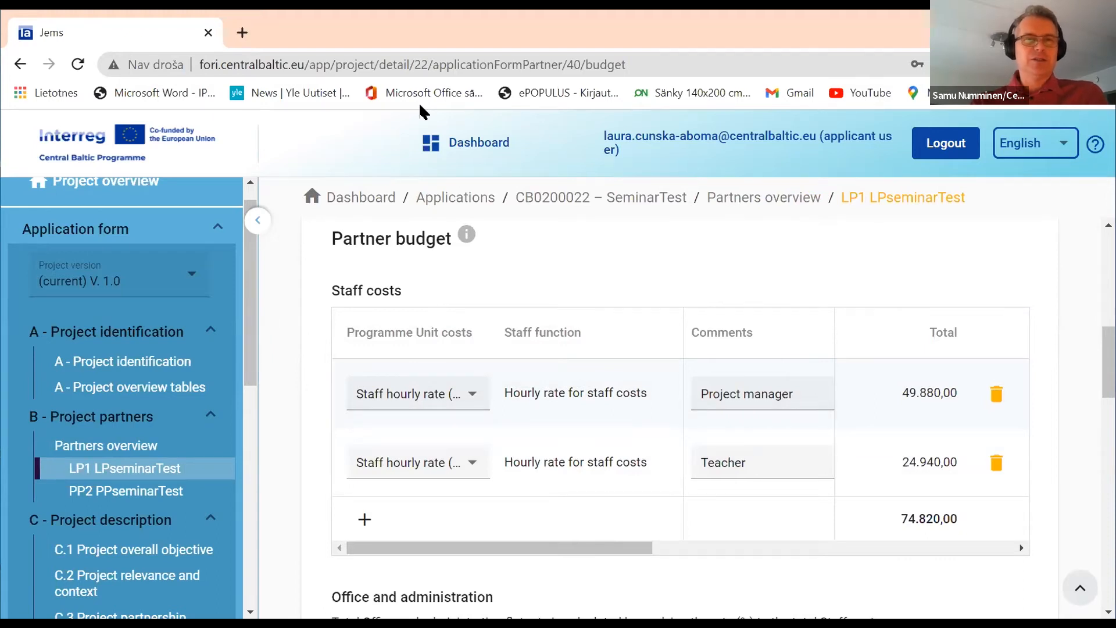
# - Collapse the side navigation to widen the view of LP1's staff costs table, and expand it again
pyautogui.click(258, 223)
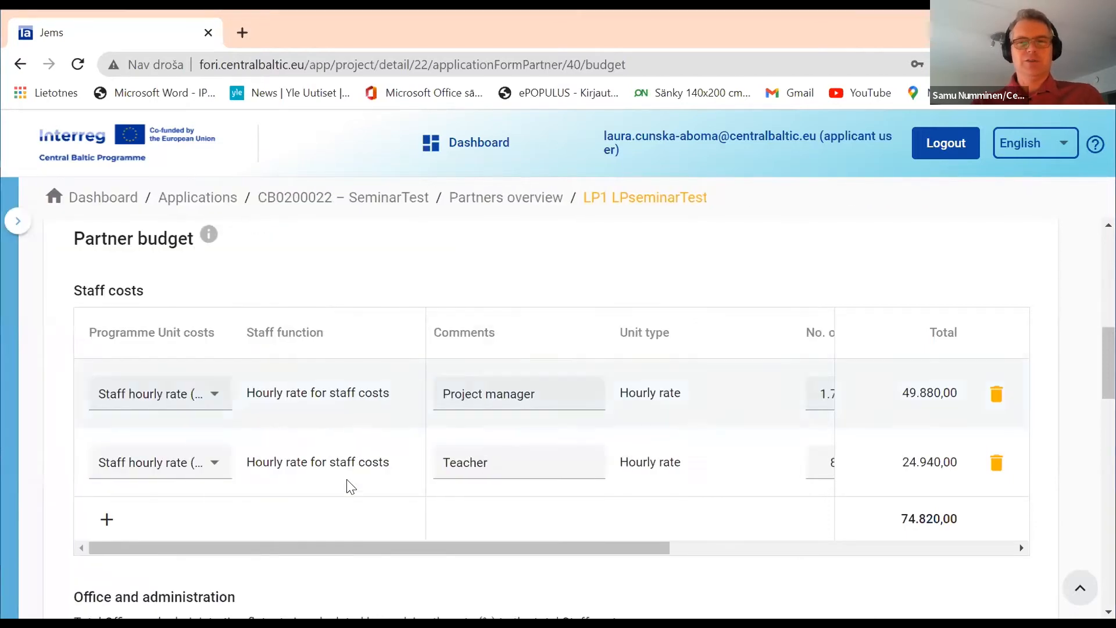
pyautogui.click(16, 222)
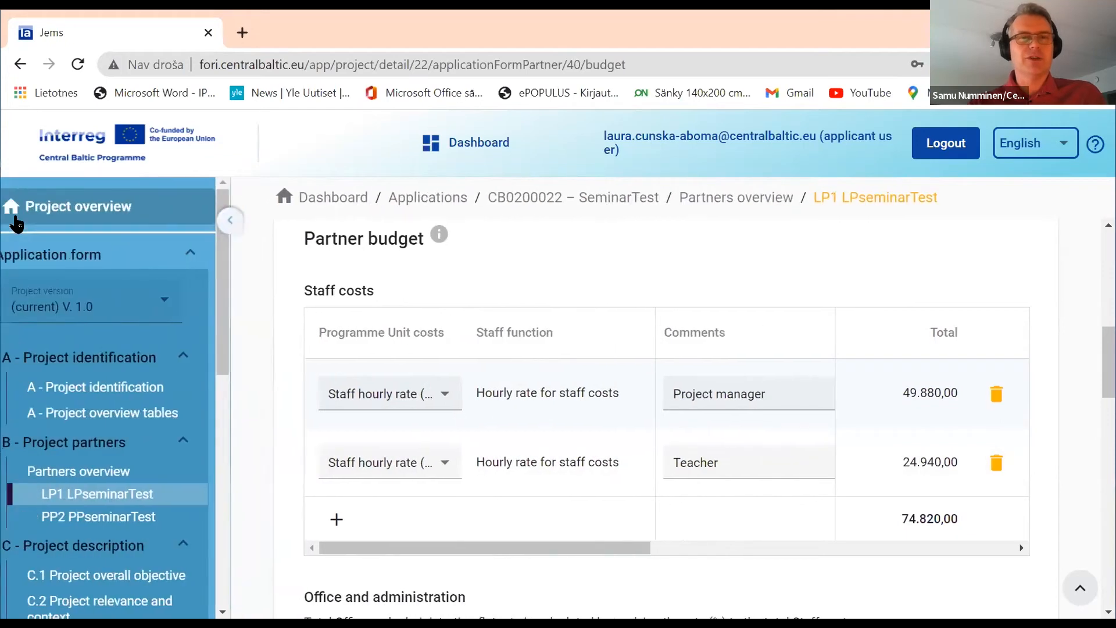
pyautogui.click(250, 221)
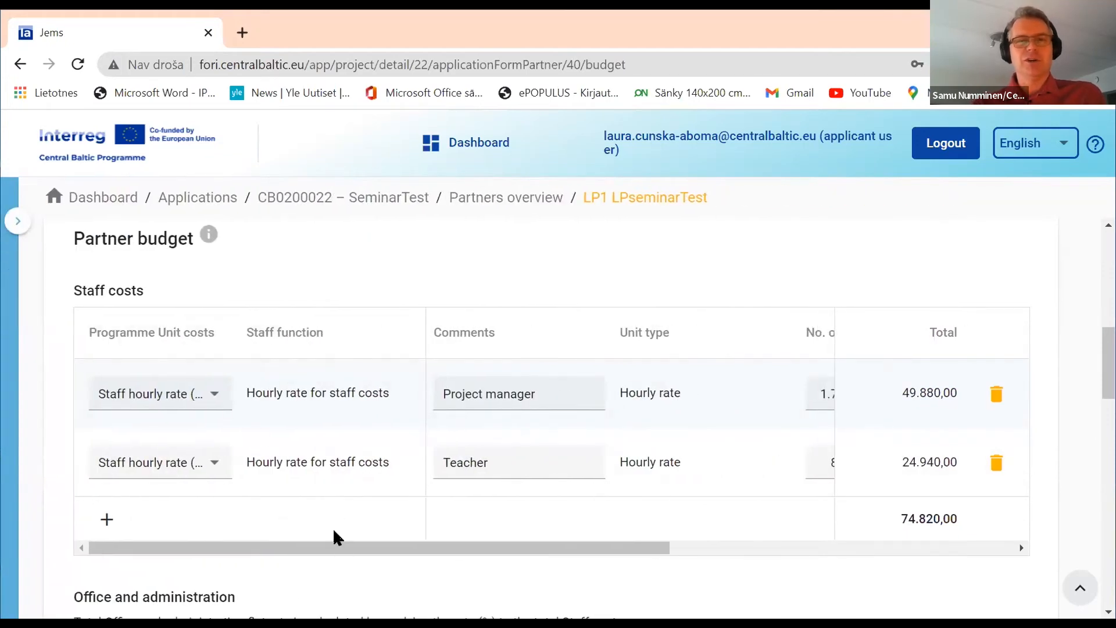
pyautogui.moveTo(350, 545); pyautogui.dragTo(314, 494)
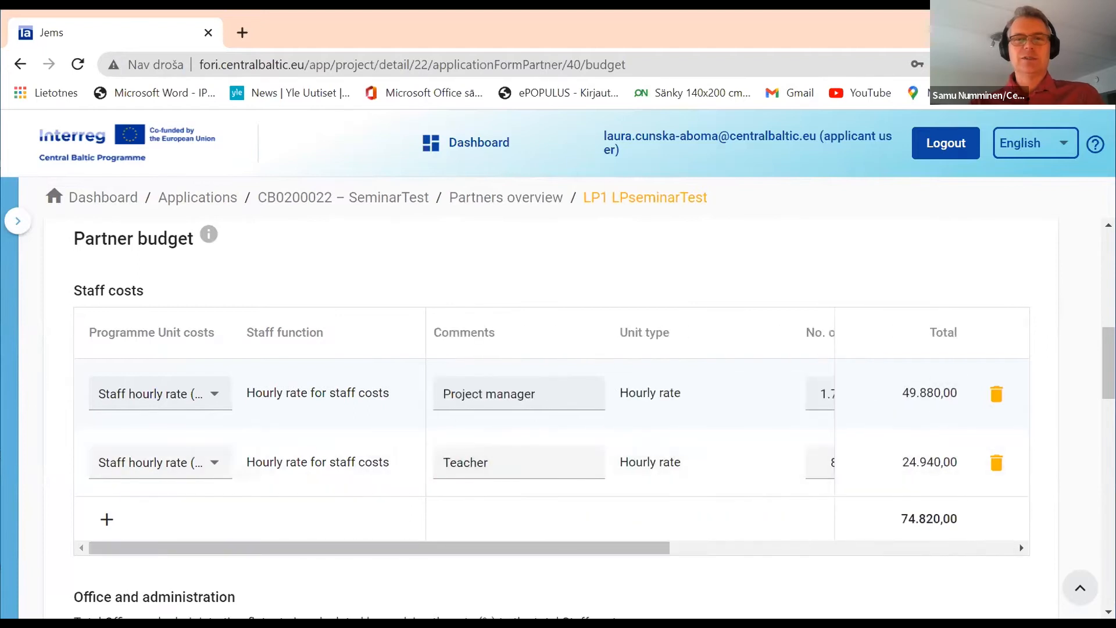
pyautogui.click(18, 222)
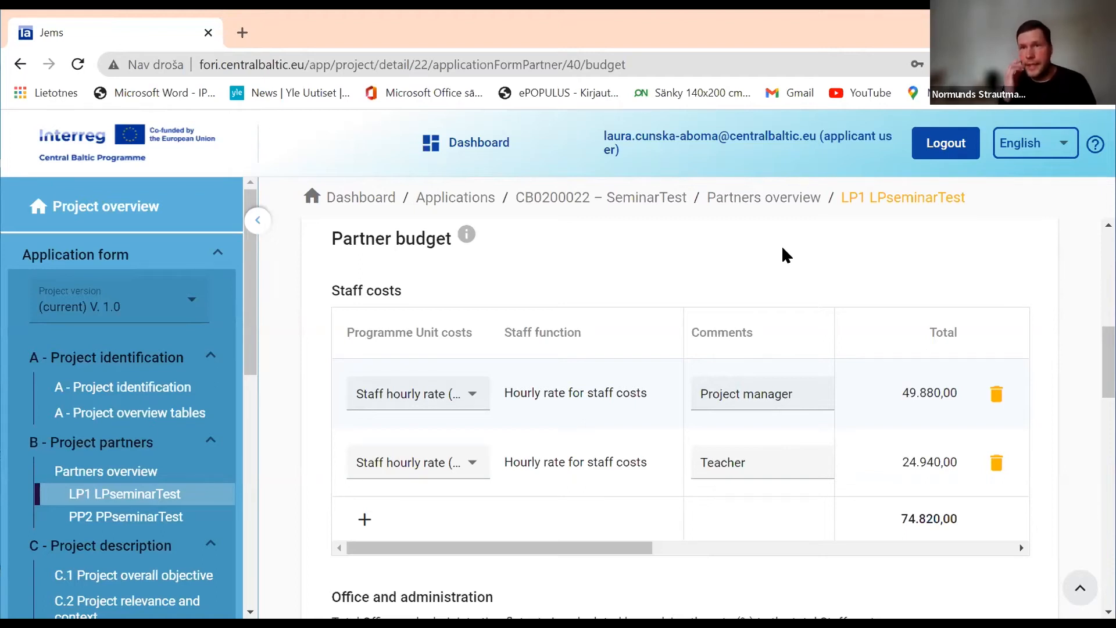
pyautogui.moveTo(246, 358); pyautogui.dragTo(235, 528)
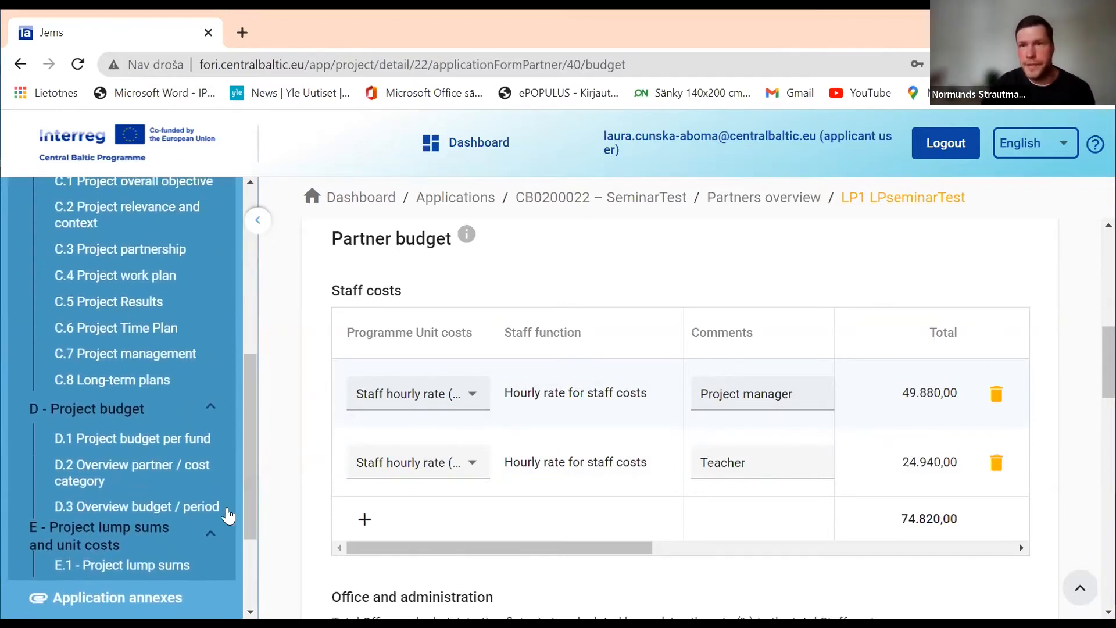
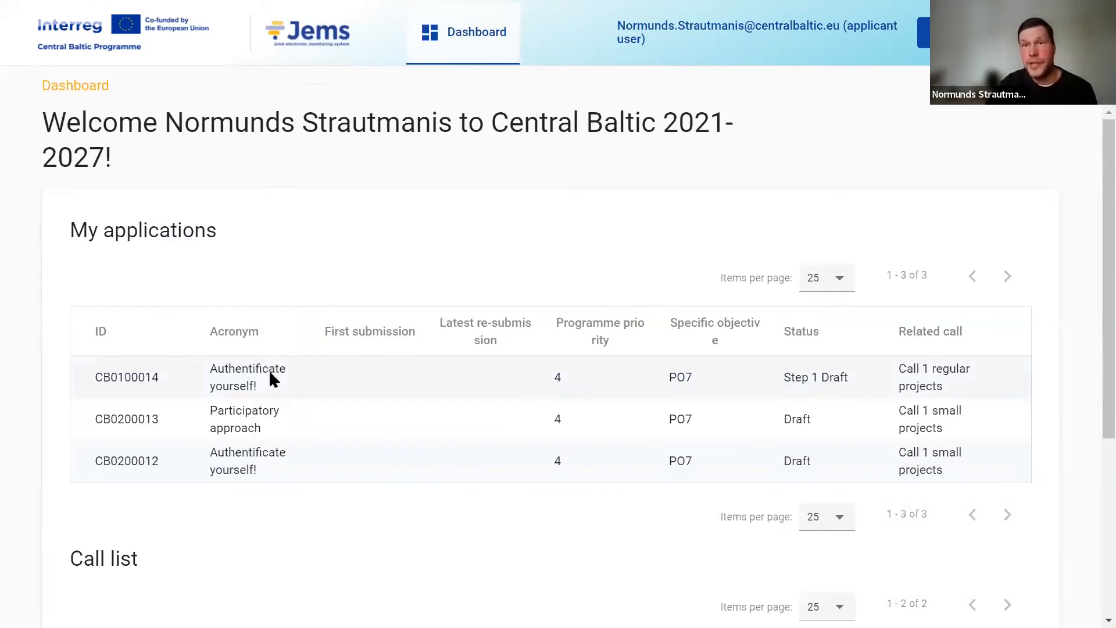
# - Open the Authentificate yourself! application from Call 1 regular projects and look through its application form sections
pyautogui.click(154, 358)
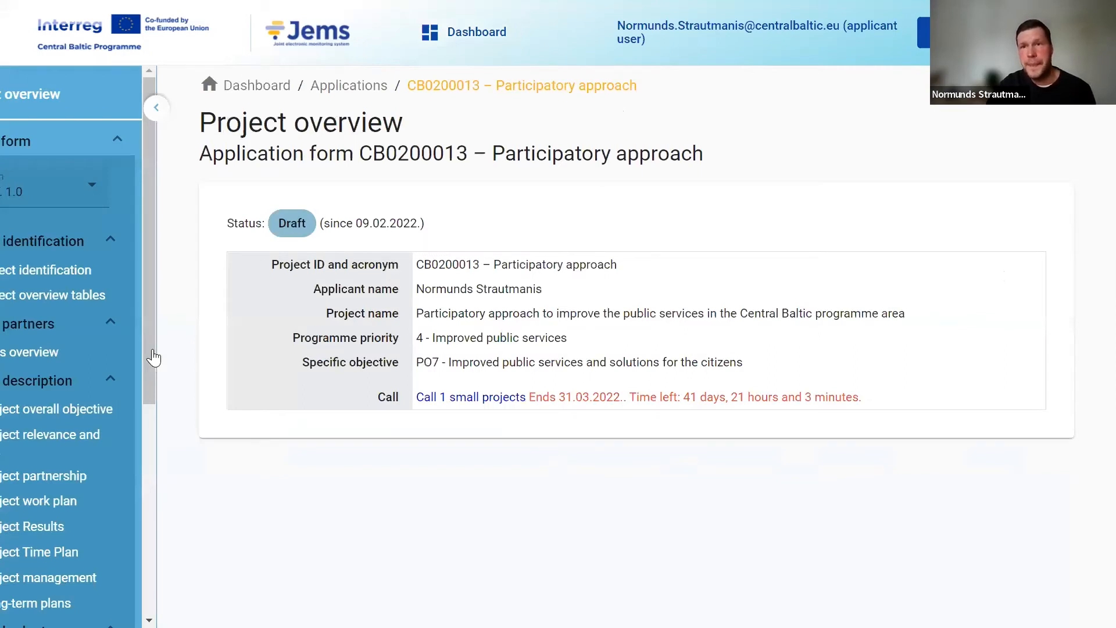
pyautogui.scroll(-3, 154, 358)
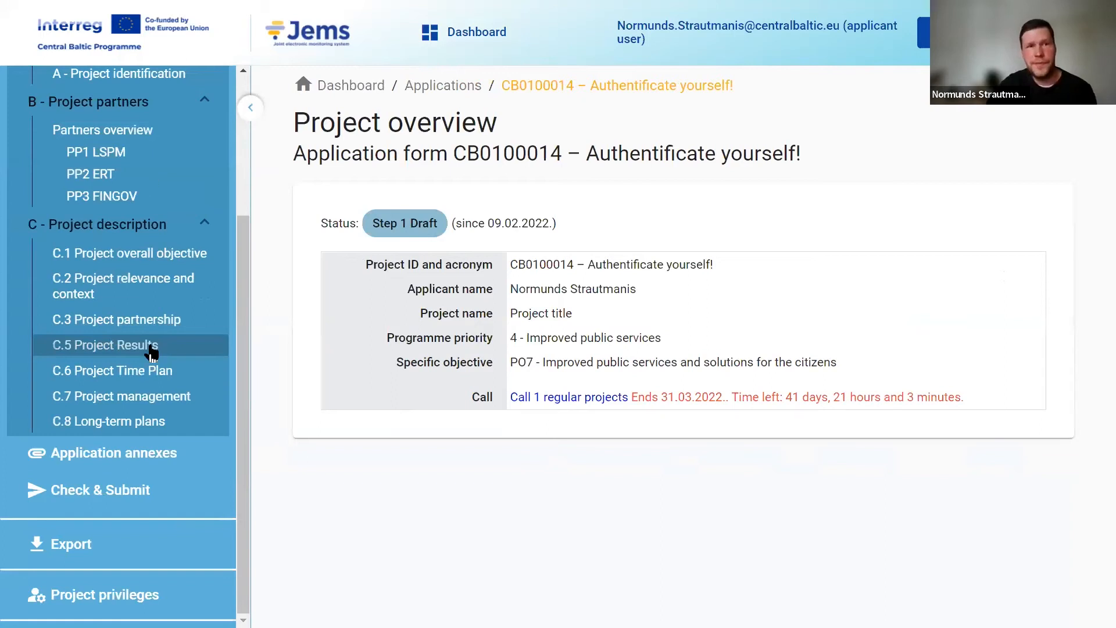
pyautogui.scroll(3, 150, 352)
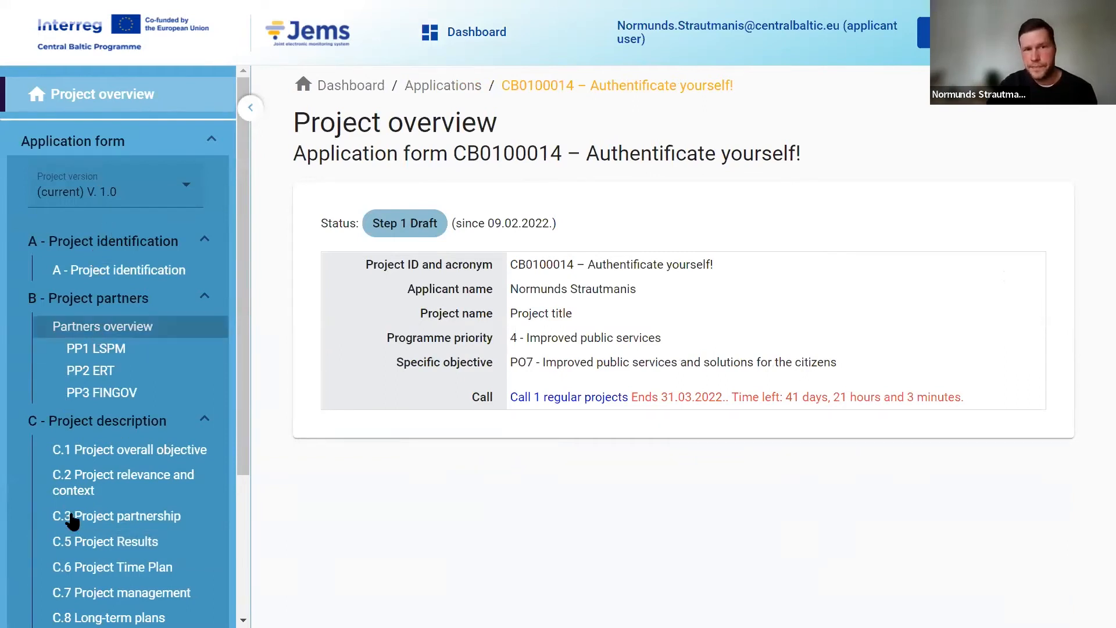
pyautogui.scroll(-3, 70, 517)
pyautogui.scroll(3, 114, 469)
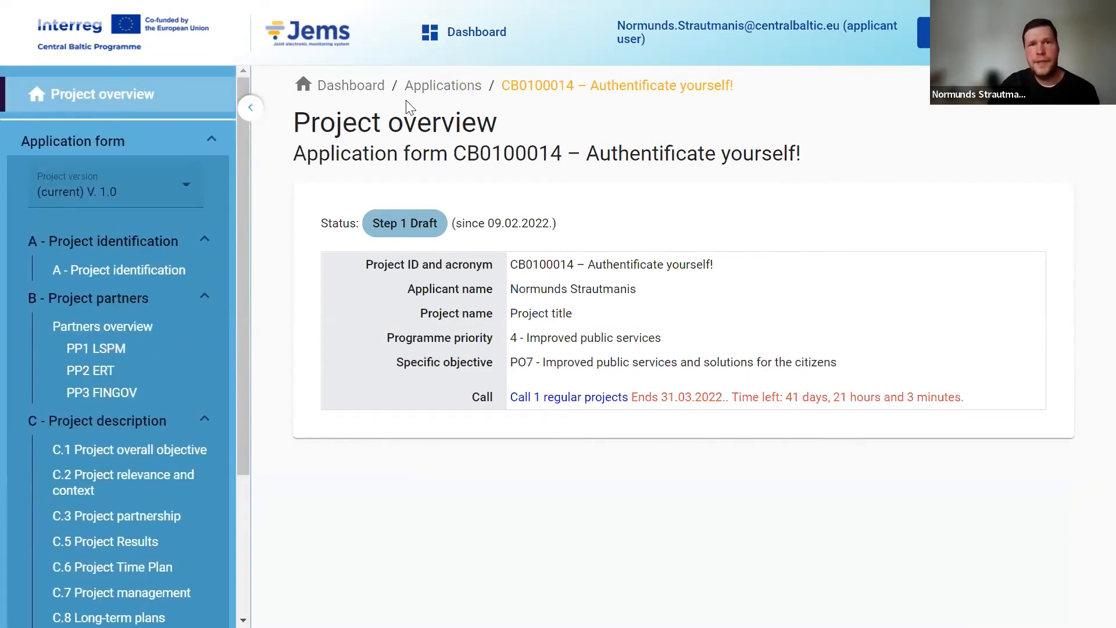
# - Return to the applications list, open the Participatory approach application, and look through its application form sections
pyautogui.click(419, 87)
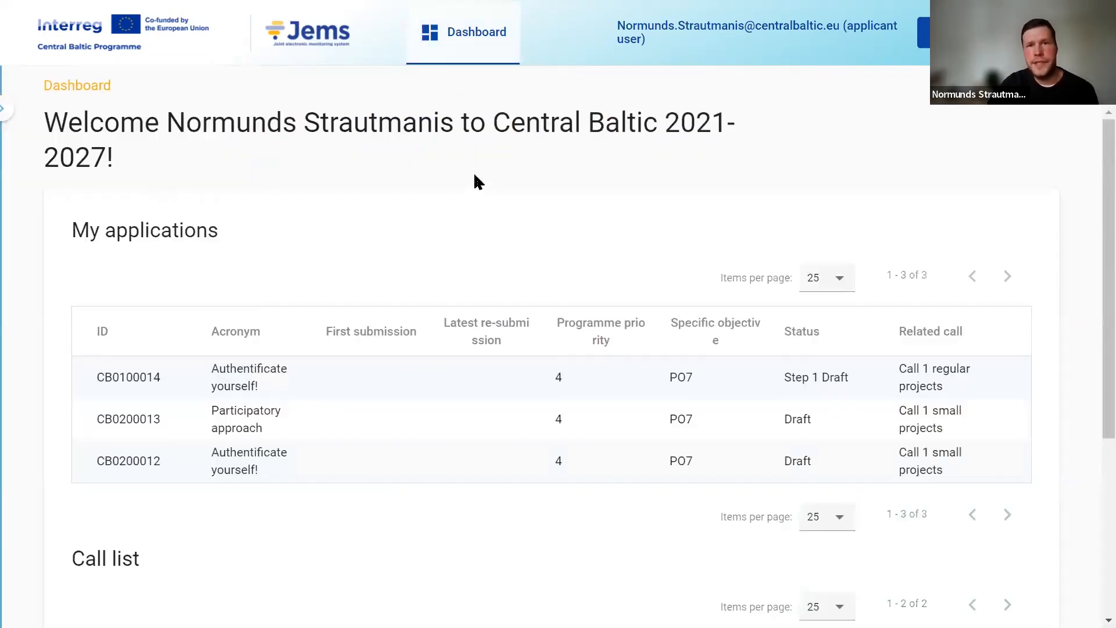
pyautogui.click(341, 415)
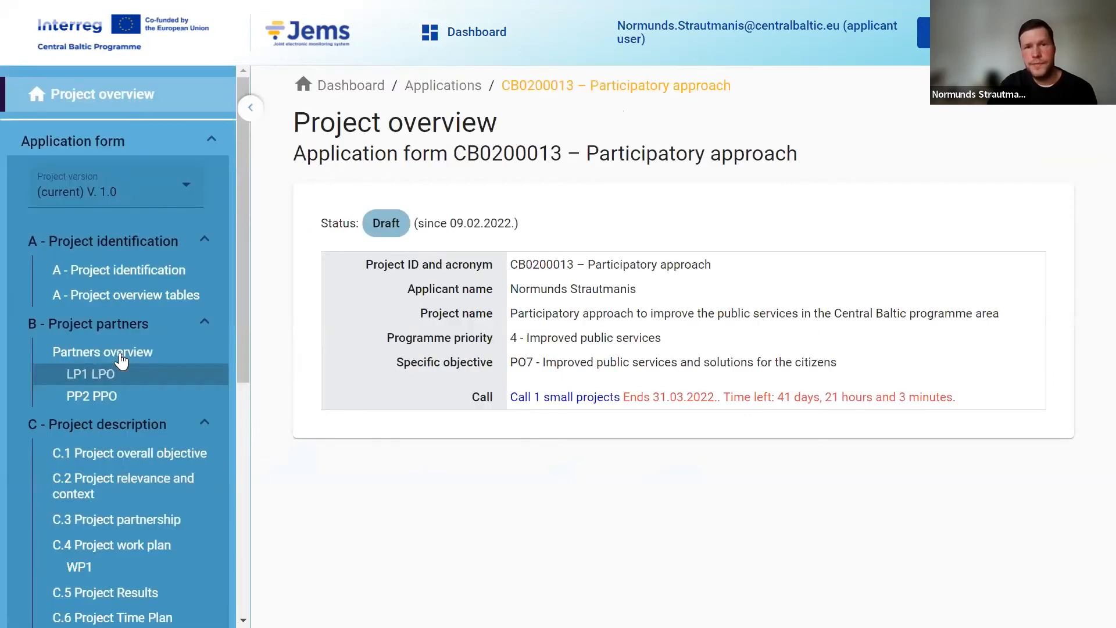
pyautogui.scroll(-7, 121, 360)
pyautogui.scroll(3, 121, 361)
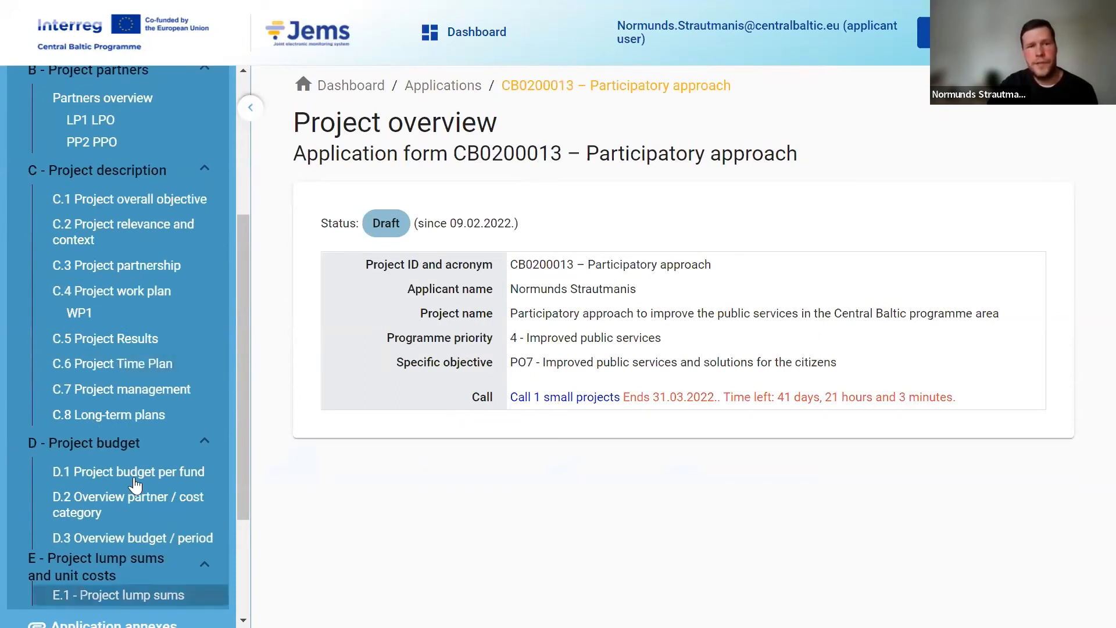
# - Open section E.1 Project lump sums of the Participatory approach application and examine all columns of the lump sums table
pyautogui.scroll(-3, 69, 427)
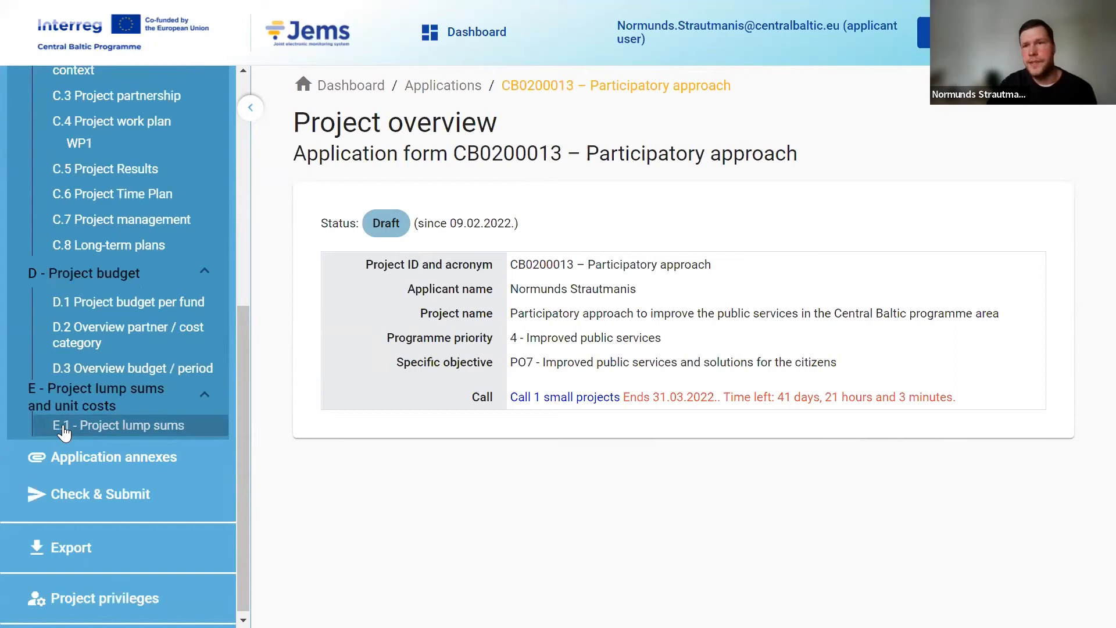
pyautogui.click(129, 431)
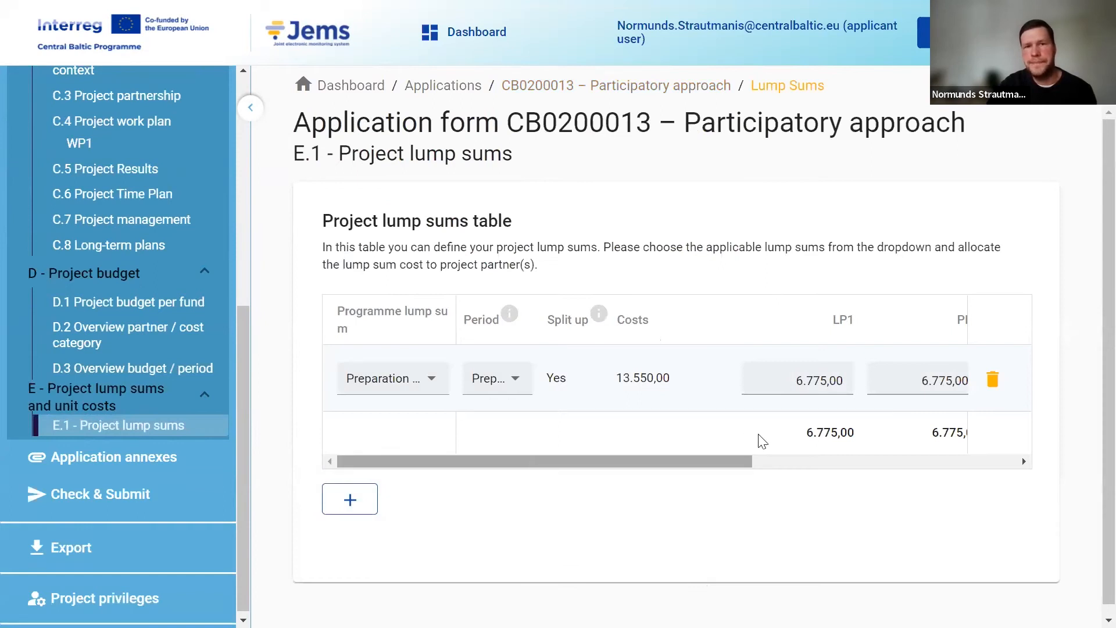
pyautogui.hscroll(5, 760, 440)
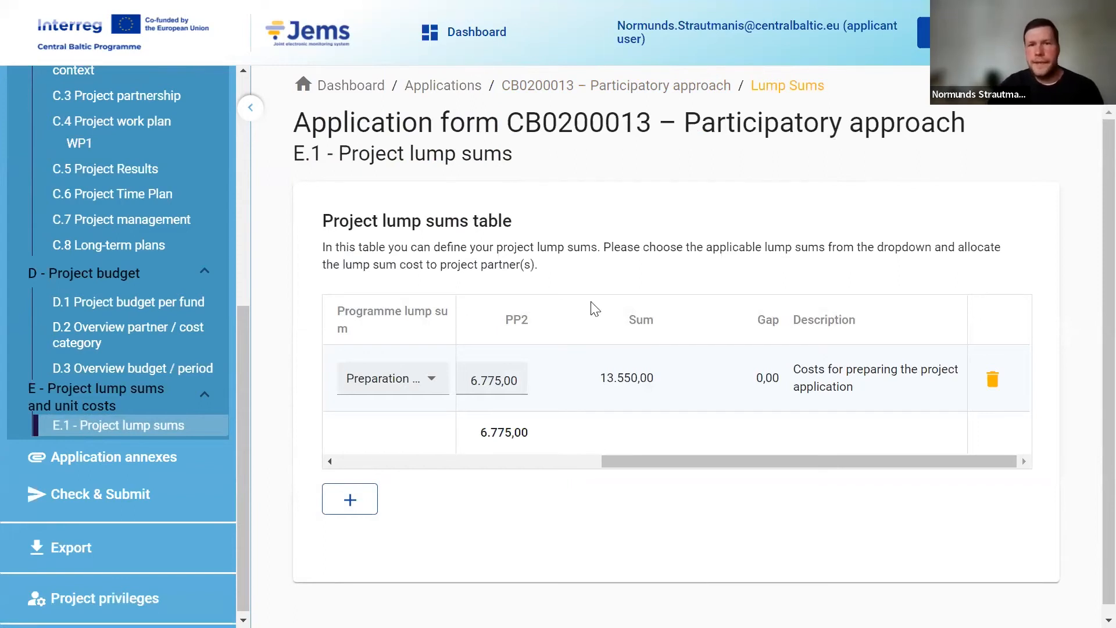
pyautogui.moveTo(649, 460); pyautogui.dragTo(339, 464)
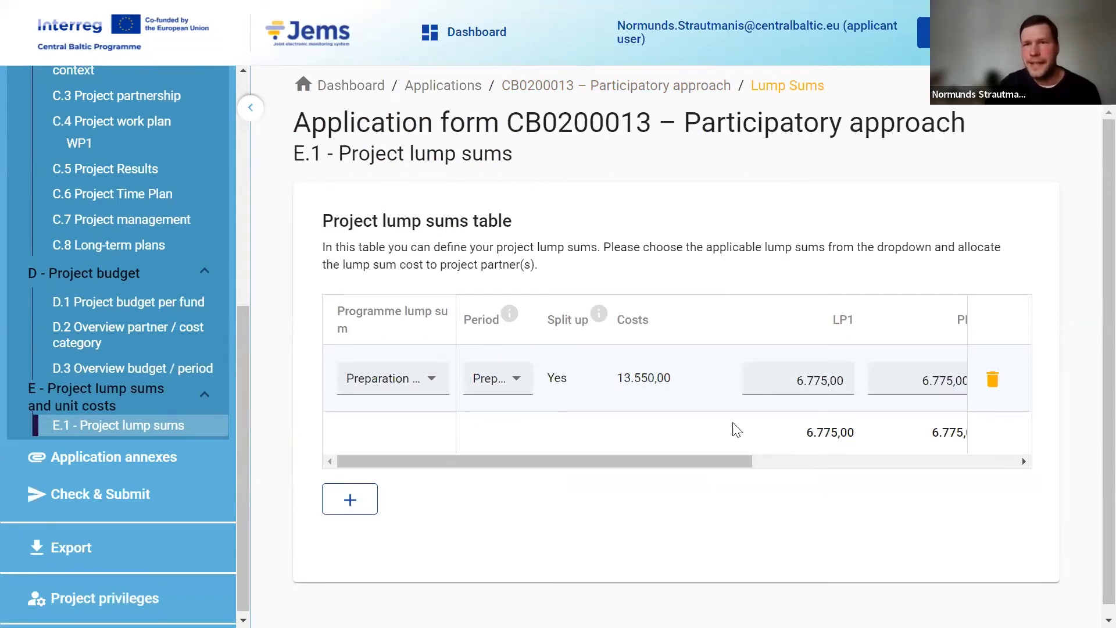
# - Replace the existing lump sum row with a new Preparation lump sum assigned to the Preparation period
pyautogui.click(992, 381)
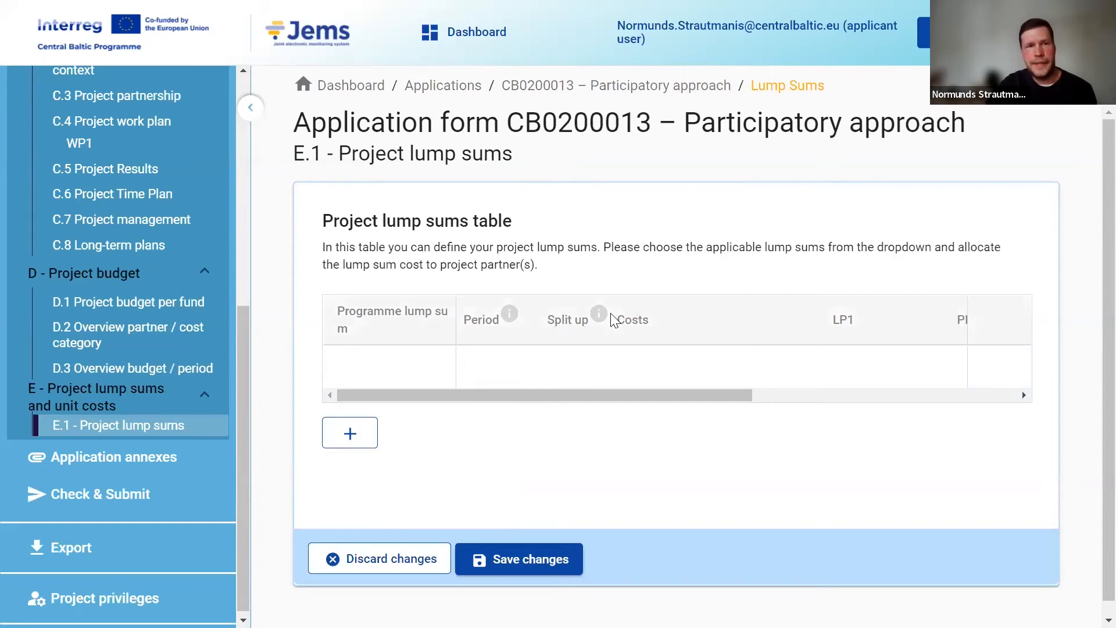
pyautogui.moveTo(613, 393); pyautogui.dragTo(360, 461)
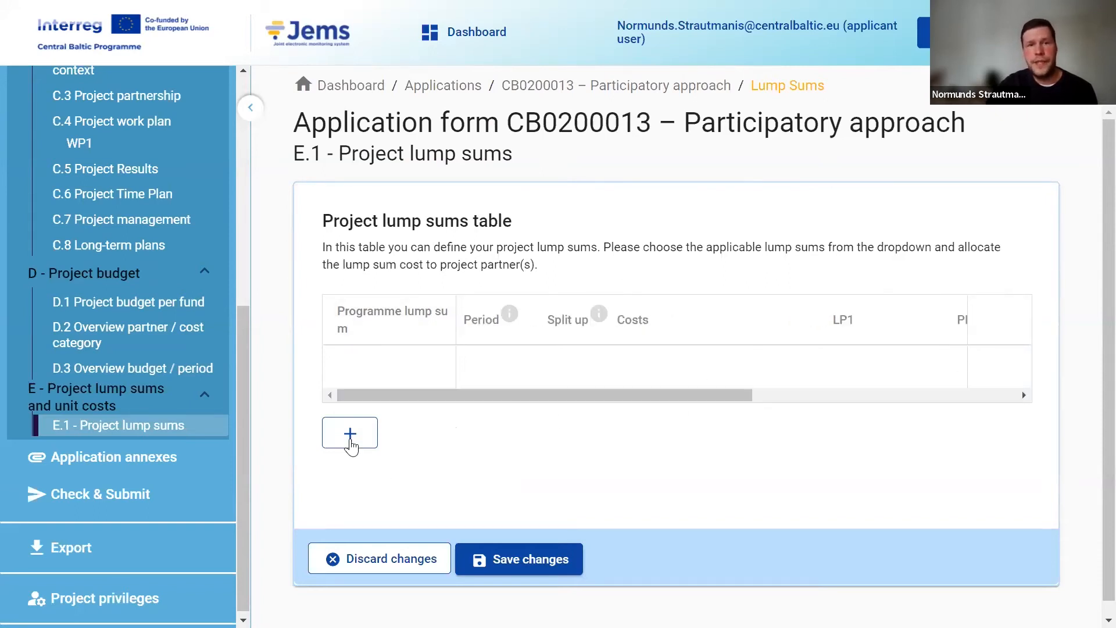
pyautogui.click(351, 445)
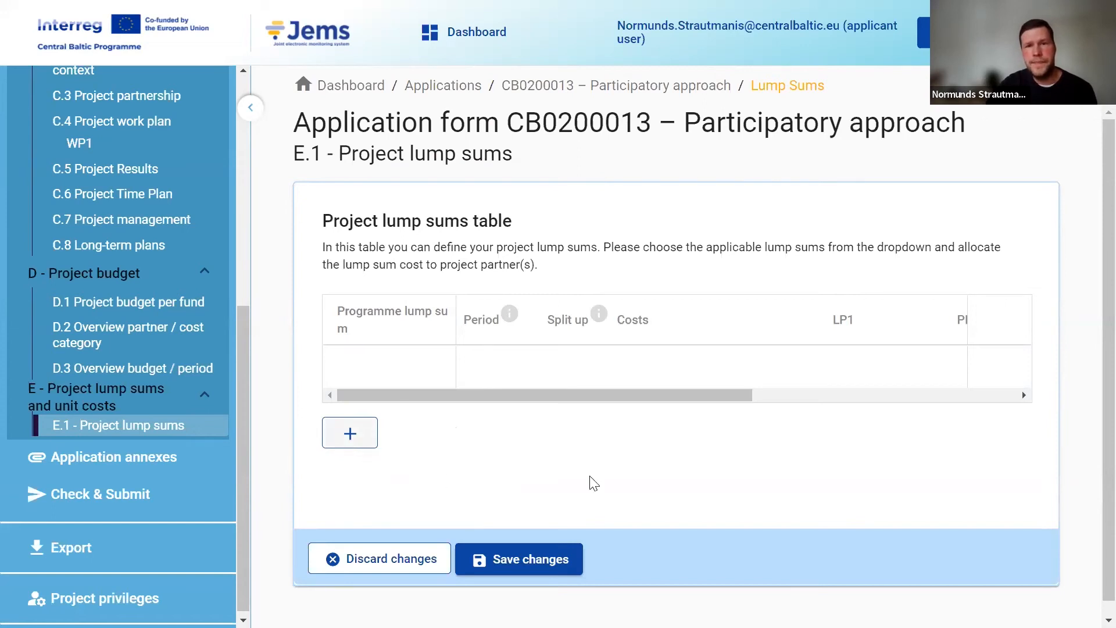
pyautogui.scroll(-1, 477, 489)
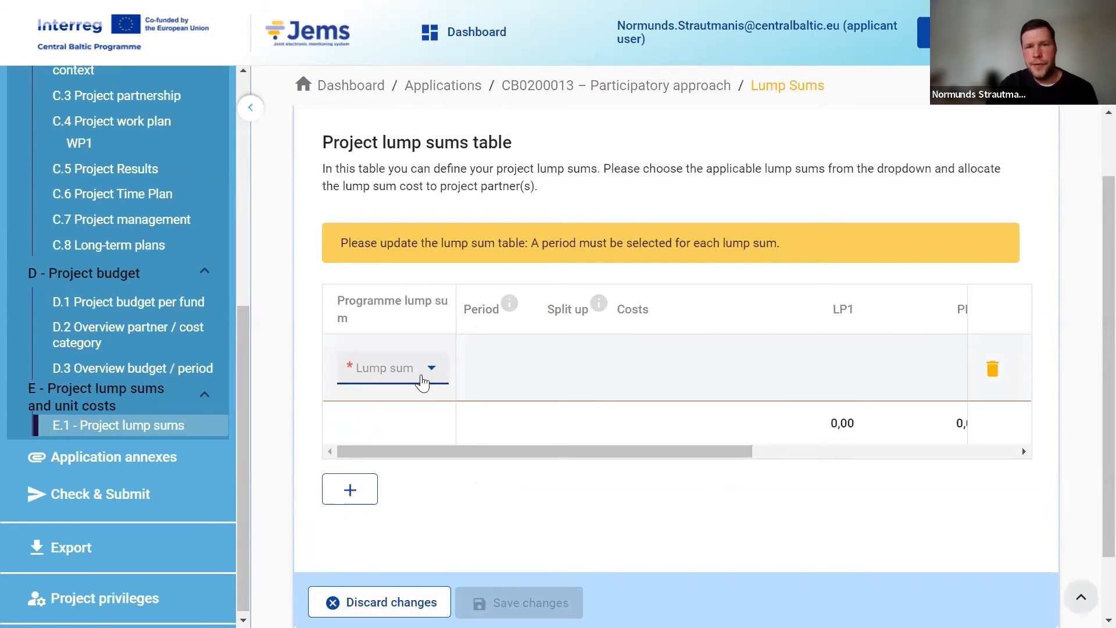
pyautogui.click(379, 377)
pyautogui.click(380, 371)
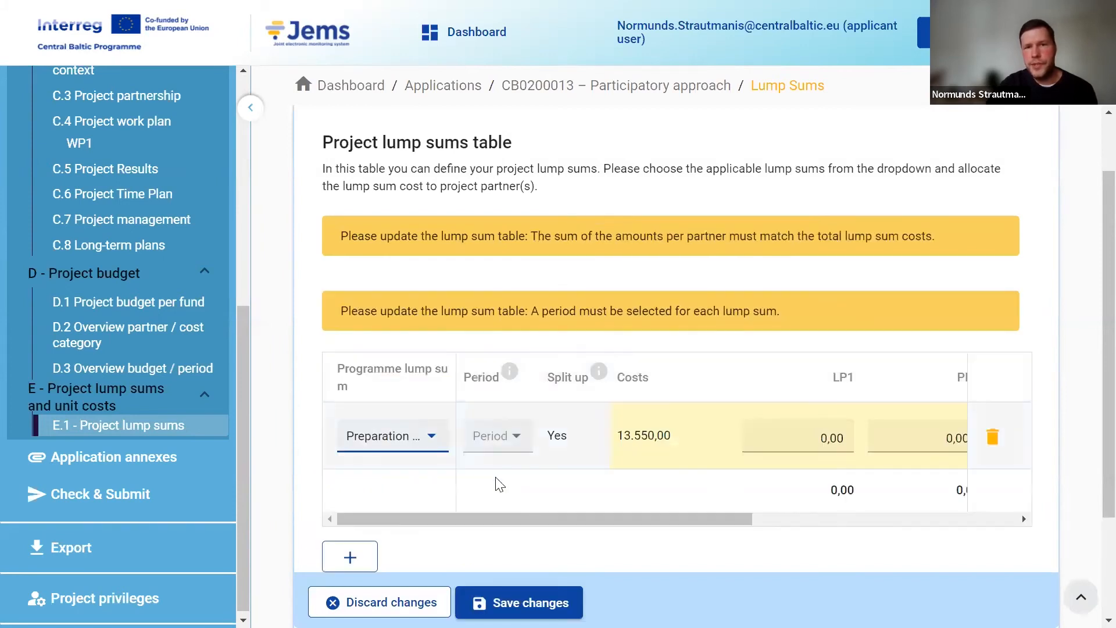
pyautogui.scroll(-2, 518, 436)
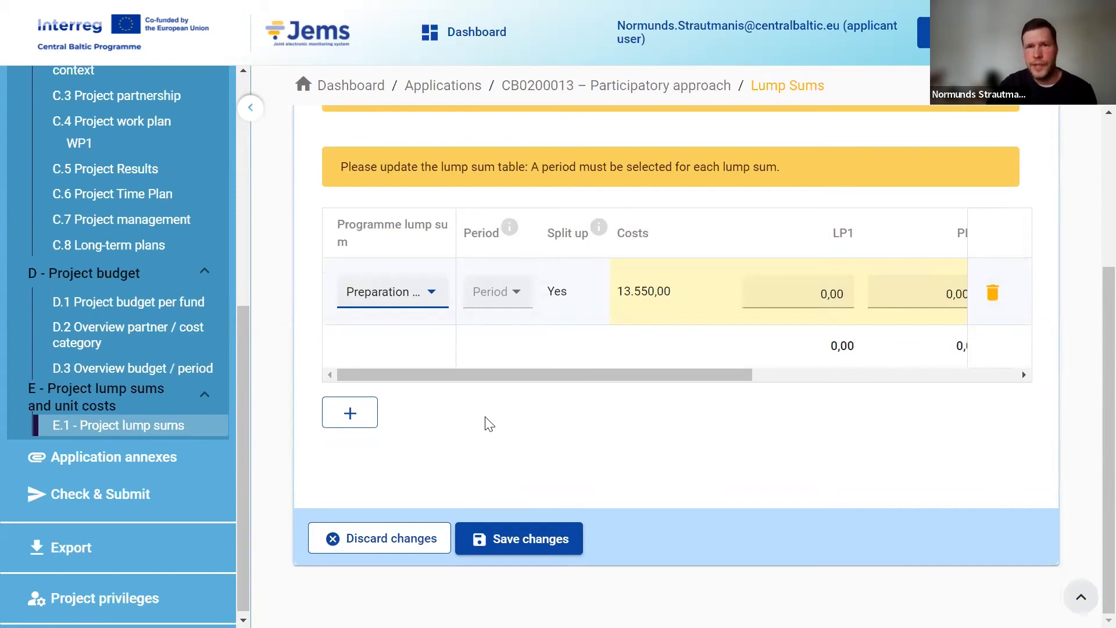
pyautogui.click(516, 301)
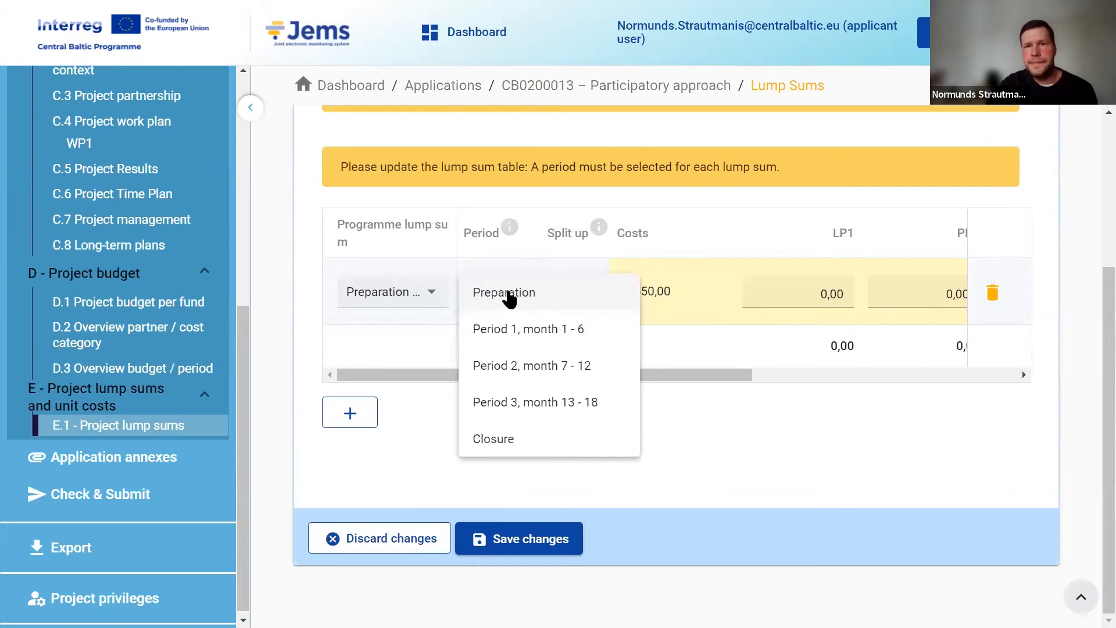
pyautogui.click(507, 296)
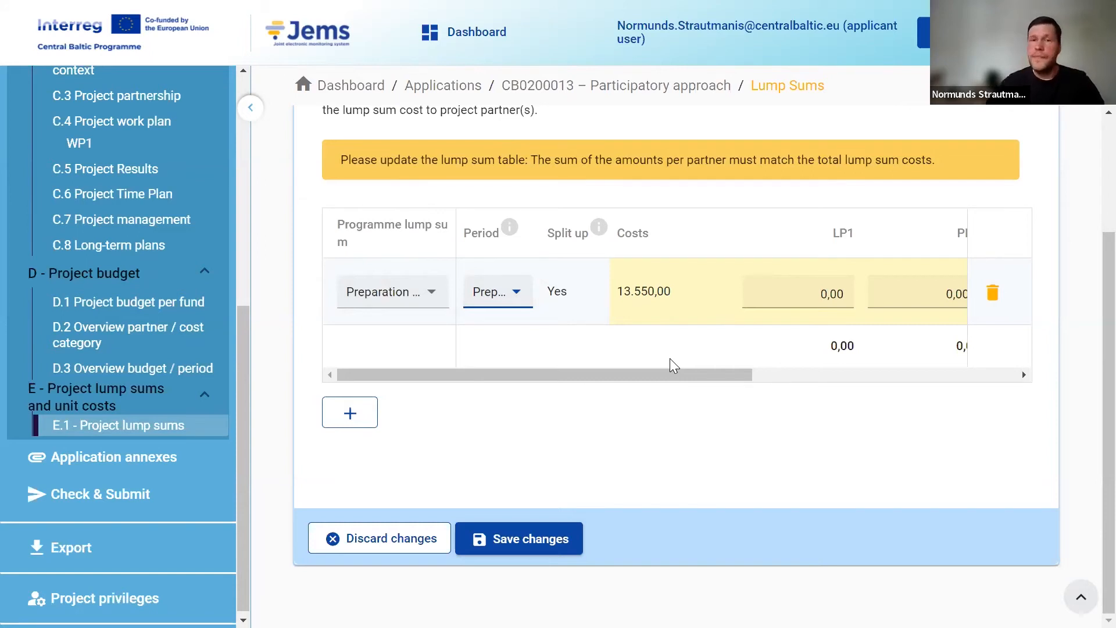
# - Allocate 10.000,00 of the preparation lump sum to LP1
pyautogui.moveTo(692, 377); pyautogui.dragTo(809, 400)
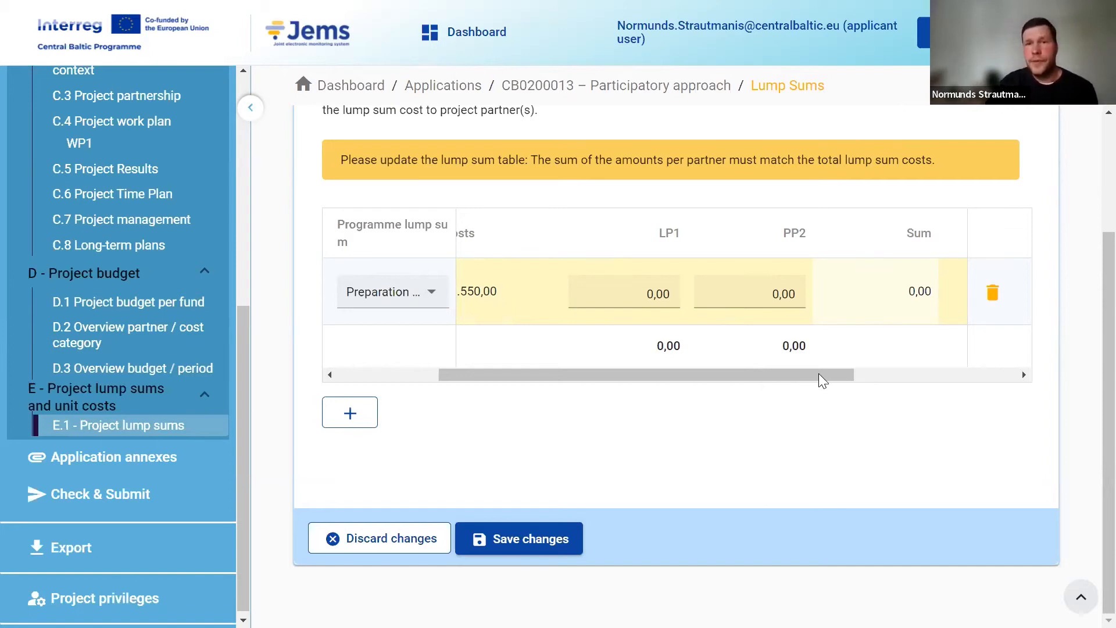
pyautogui.hscroll(1, 821, 375)
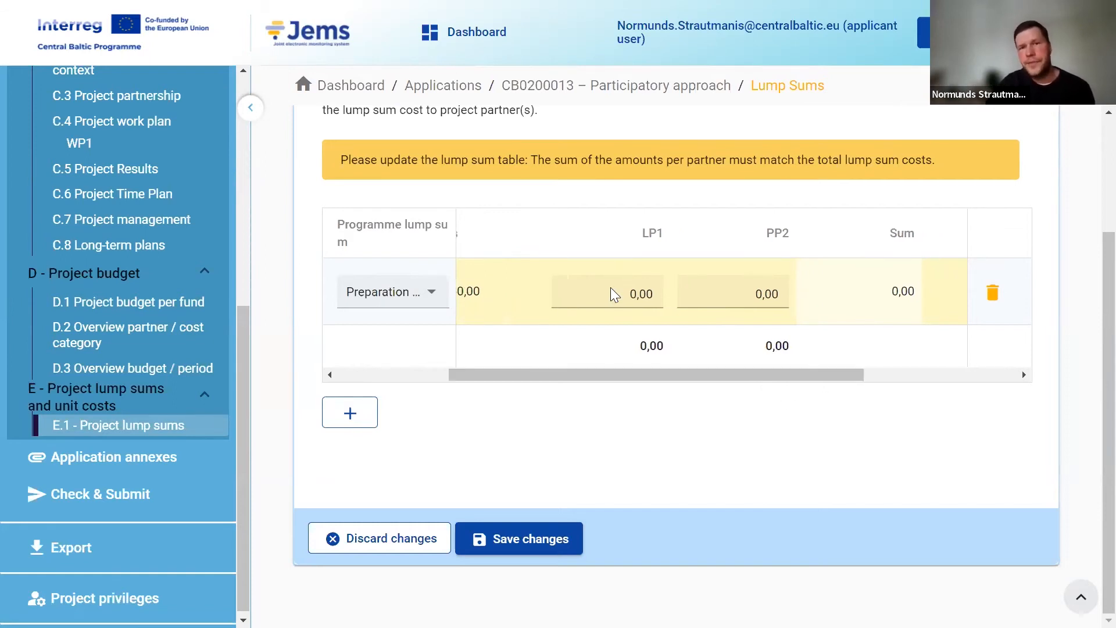
pyautogui.click(628, 293)
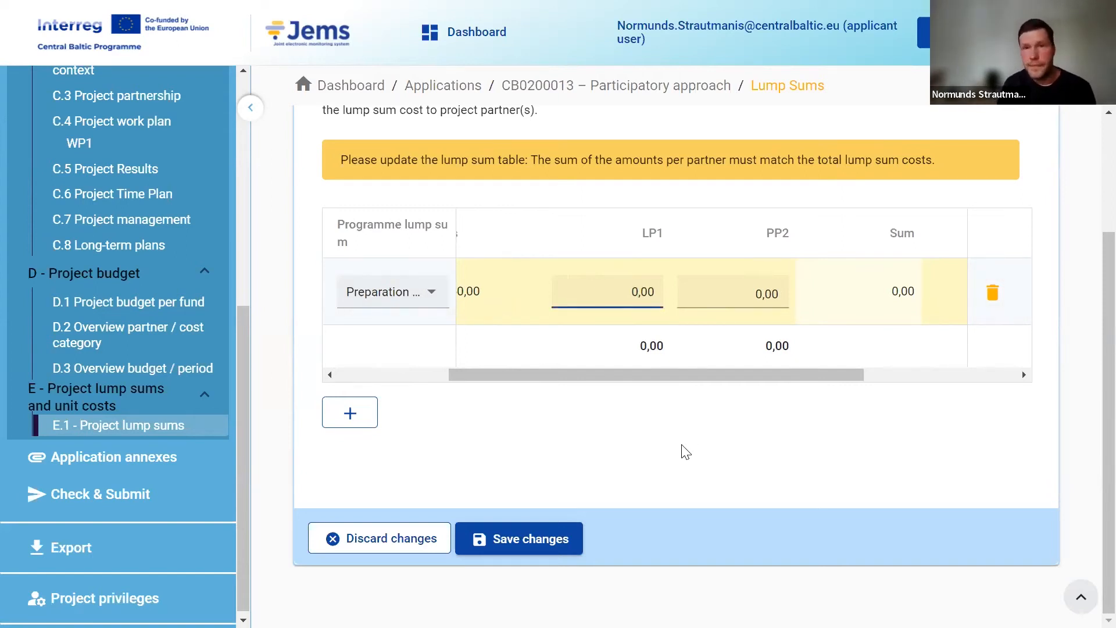
pyautogui.moveTo(683, 375); pyautogui.dragTo(648, 380)
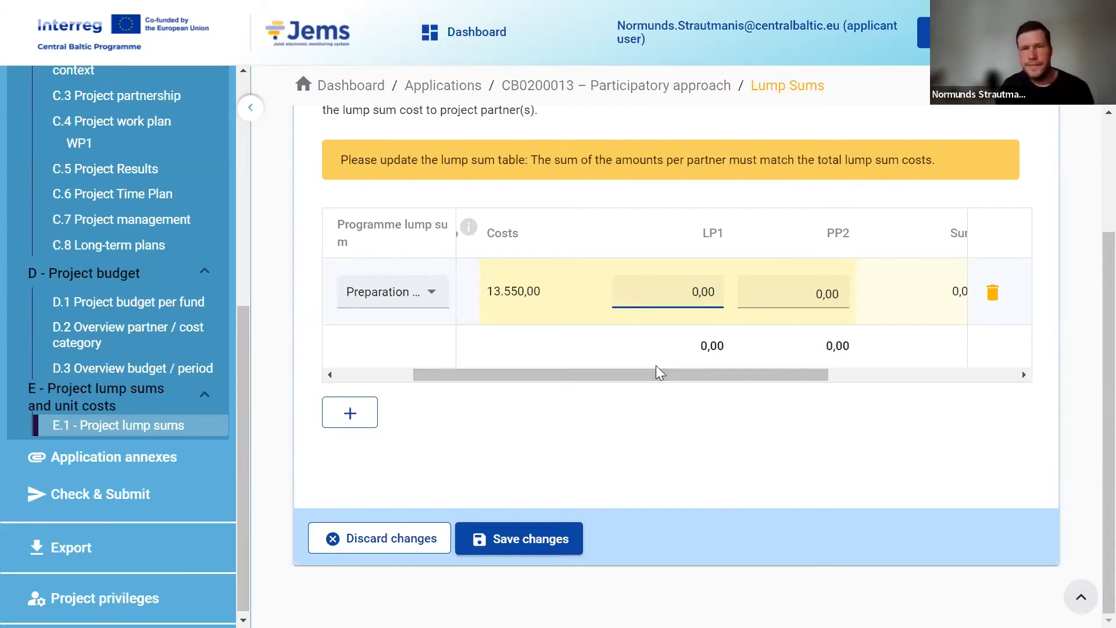
pyautogui.write('10.00')
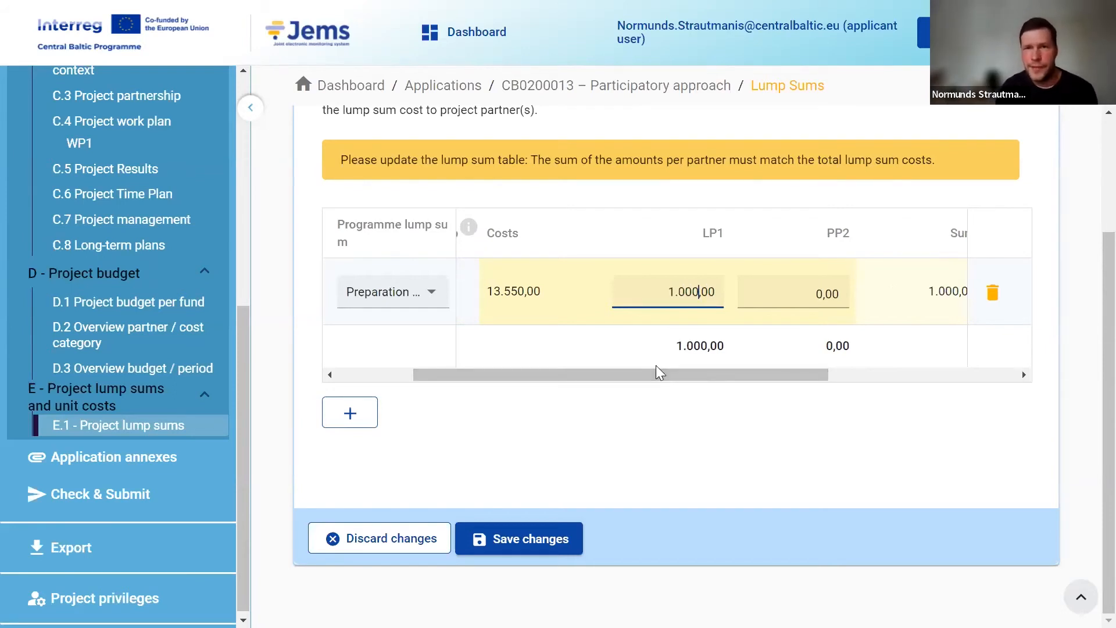
pyautogui.write('0')
# - Allocate 3.500,00 of the lump sum to PP2, save the changes, and check the table's sum and gap
pyautogui.click(799, 292)
pyautogui.write('35500')
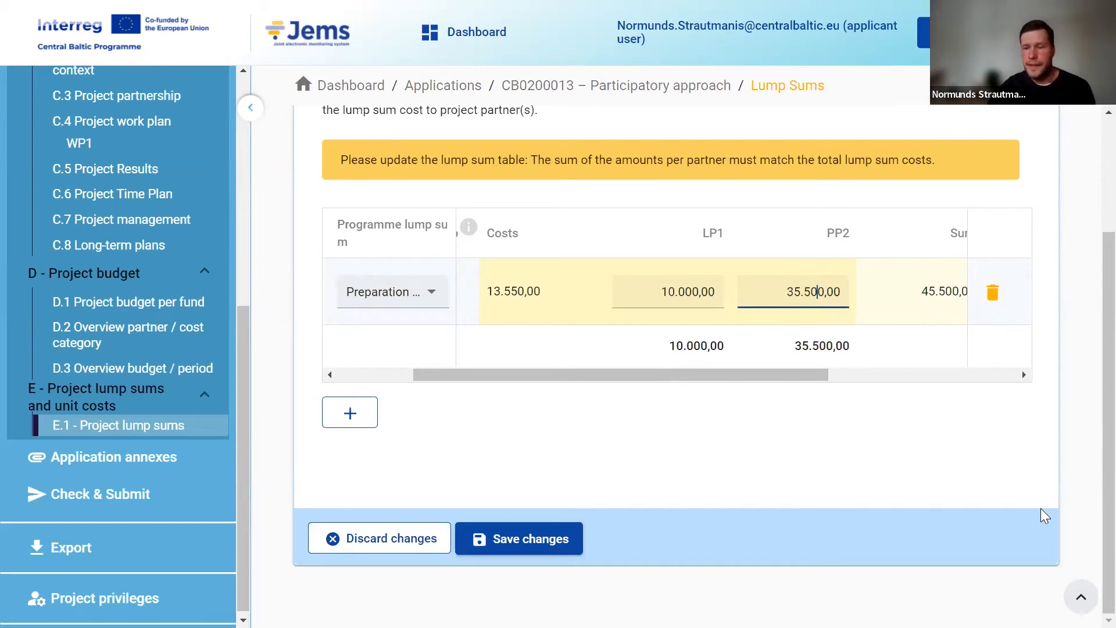
pyautogui.press('BackSpace')
pyautogui.press('BackSpace')
pyautogui.write('0')
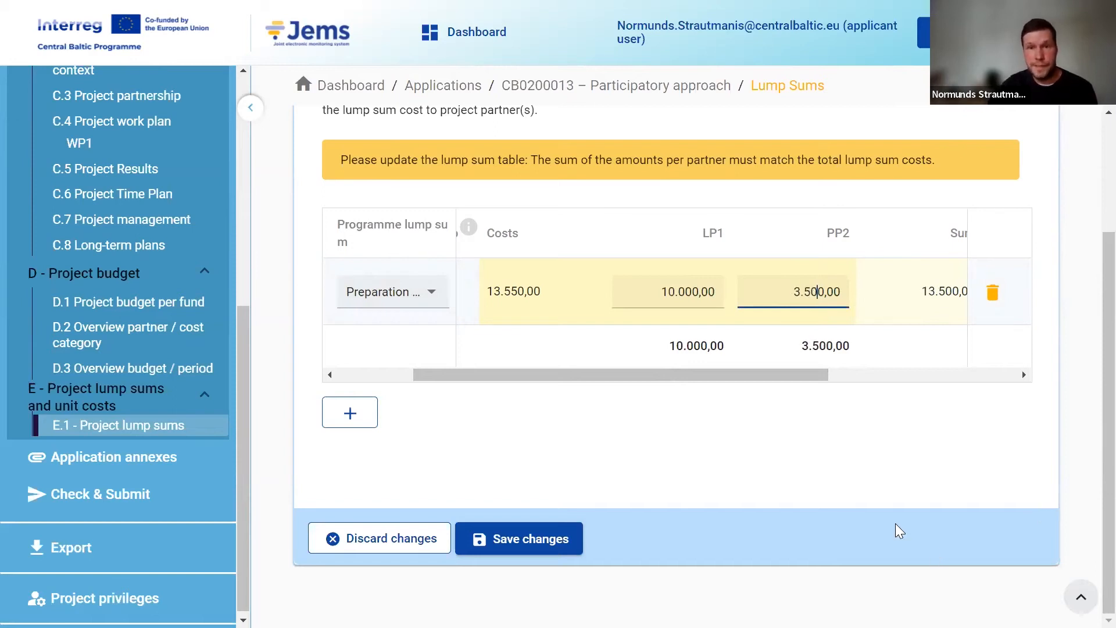
pyautogui.click(543, 539)
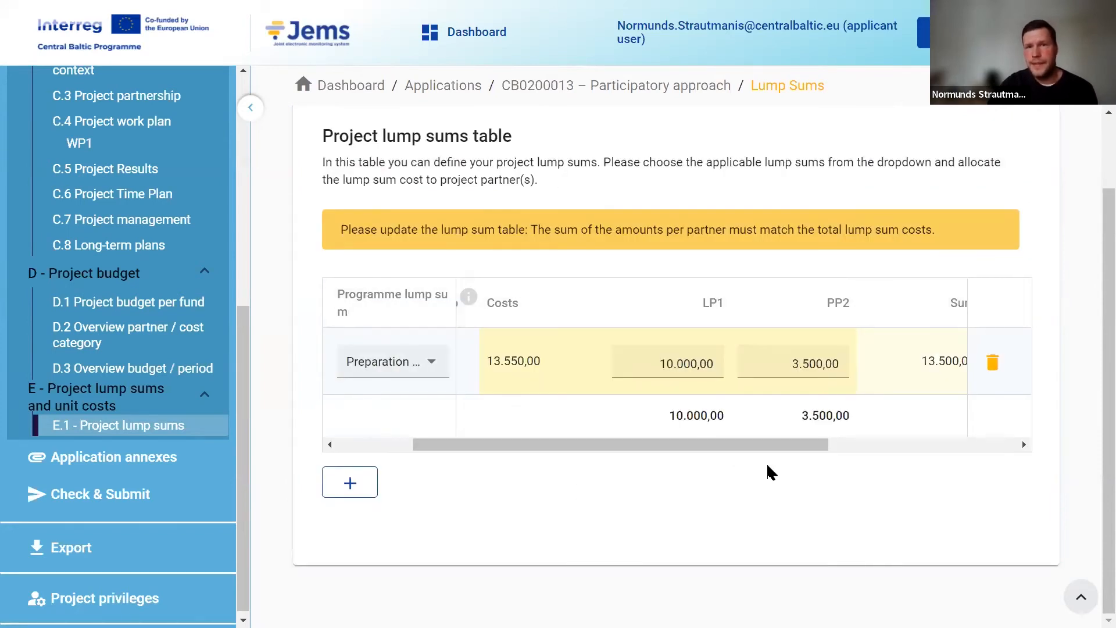
pyautogui.moveTo(865, 446); pyautogui.dragTo(965, 437)
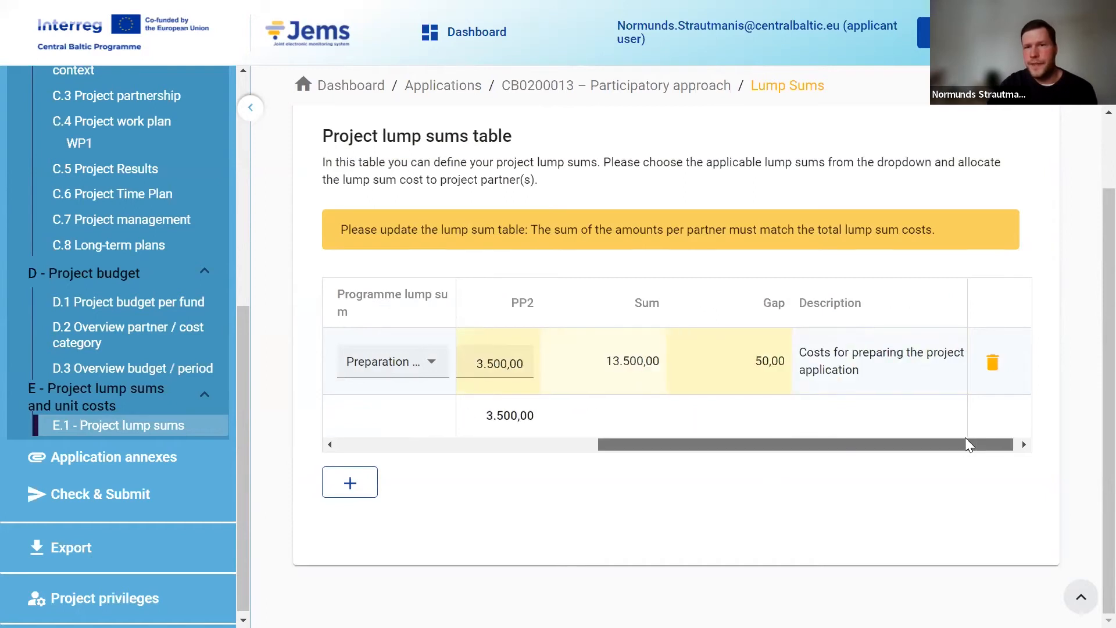
pyautogui.moveTo(840, 448); pyautogui.dragTo(546, 469)
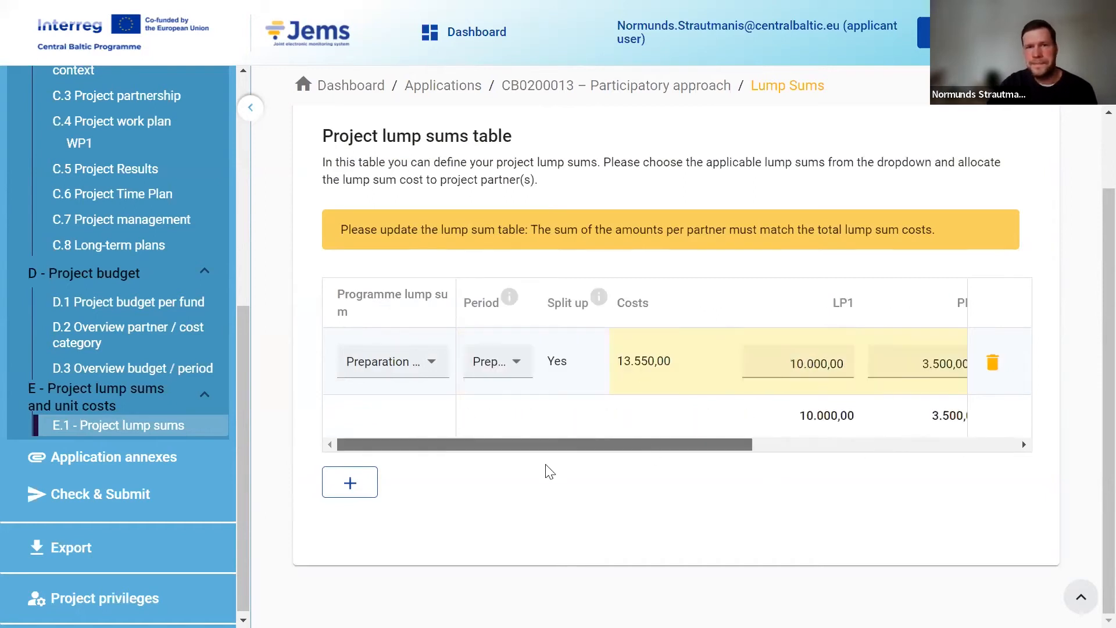
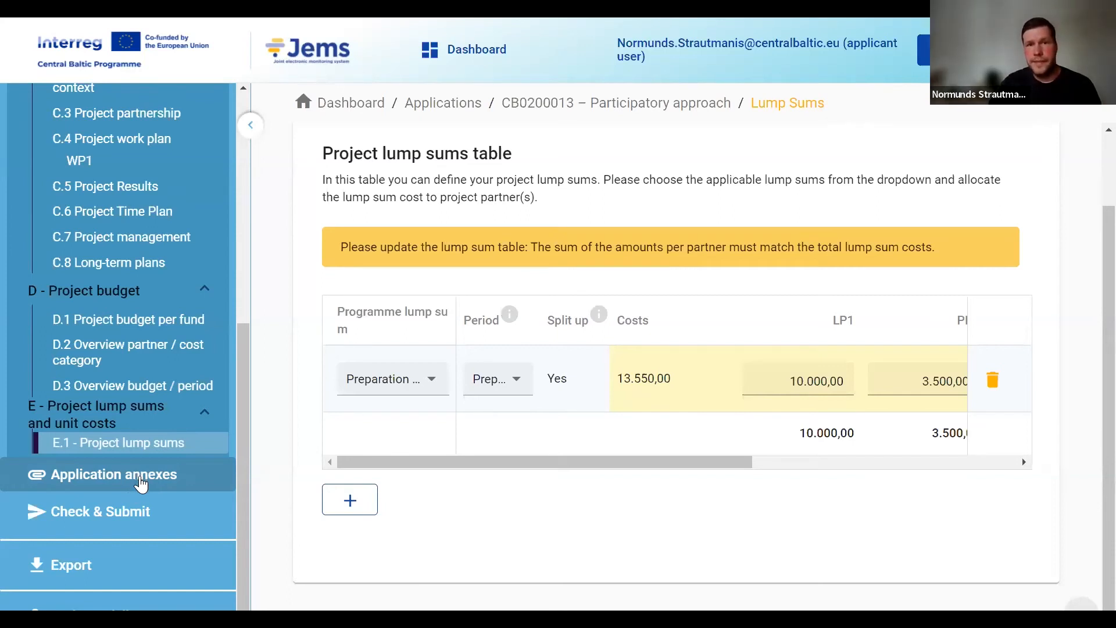
# - Upload the Annex_Confirmation-Letter document to the attachments in the application annexes
pyautogui.click(142, 483)
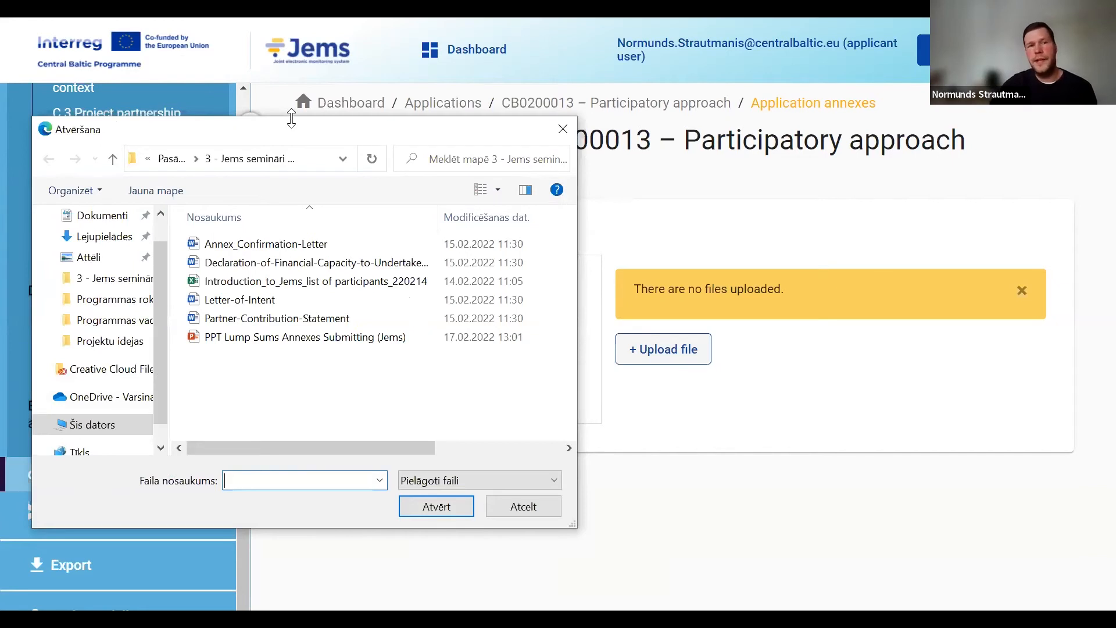
pyautogui.click(259, 250)
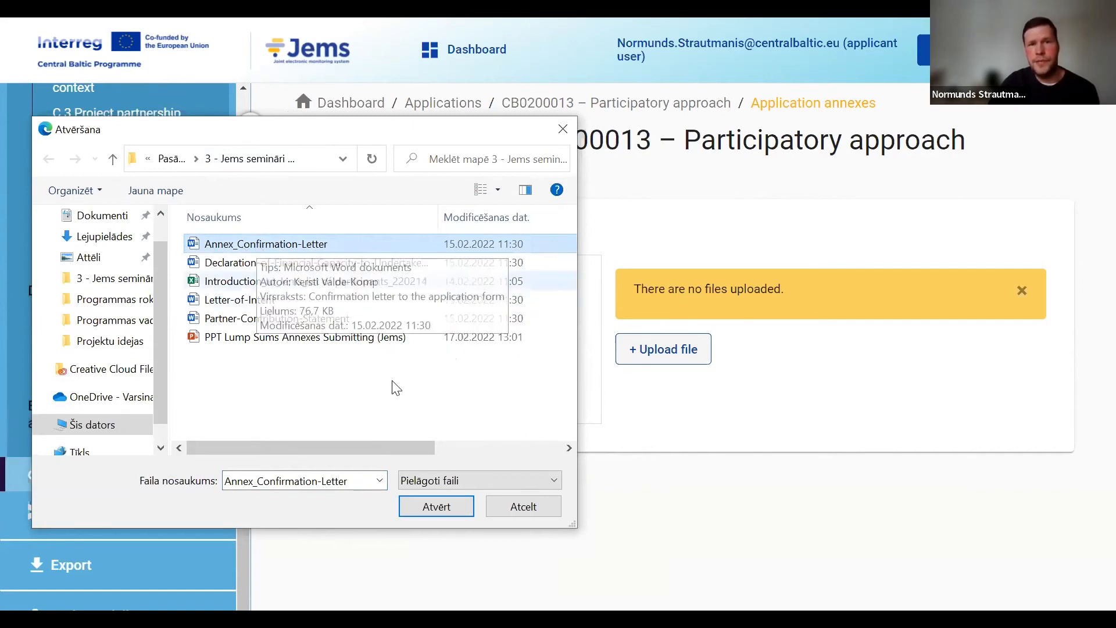
pyautogui.click(433, 507)
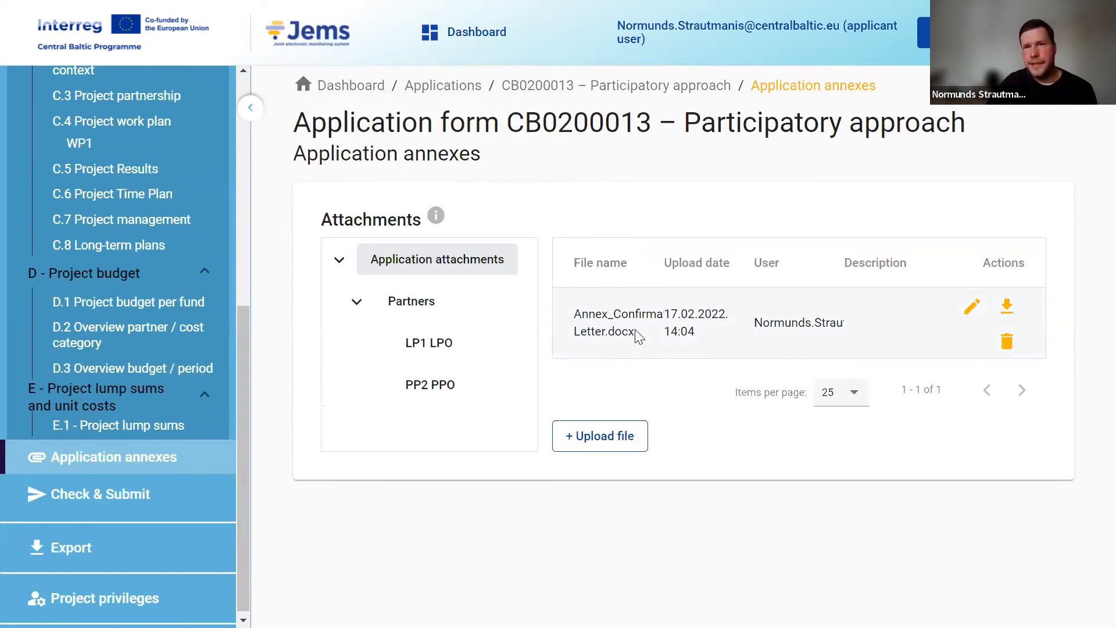
# - Describe the Annex_Confirmation-Letter attachment as "Confirmation letter from Lead partner" and save the description
pyautogui.click(973, 309)
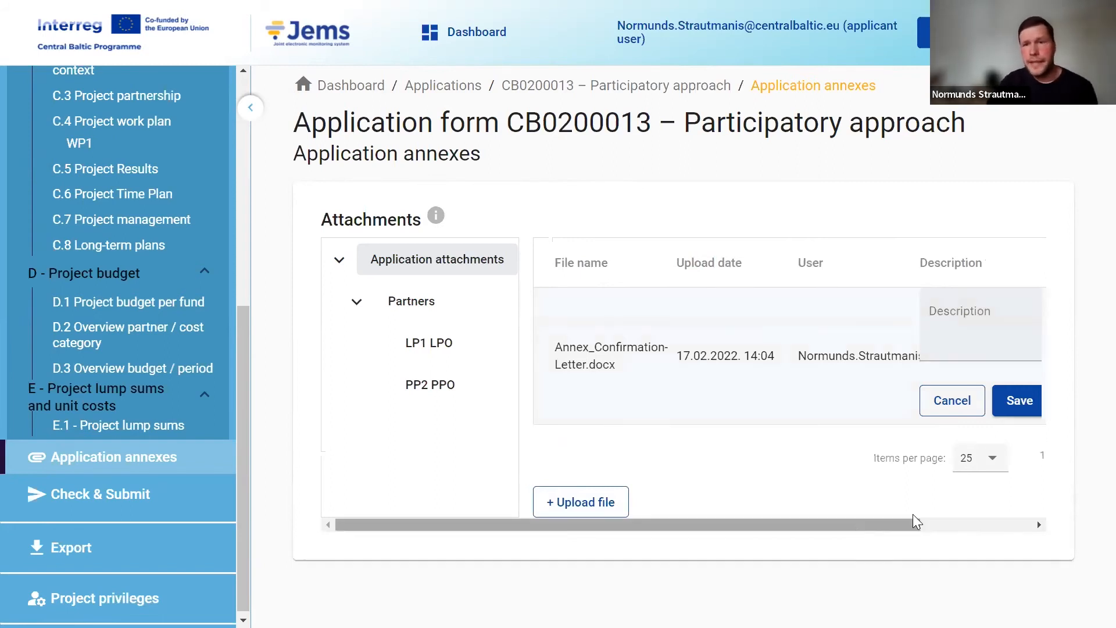
pyautogui.moveTo(952, 522); pyautogui.dragTo(608, 349)
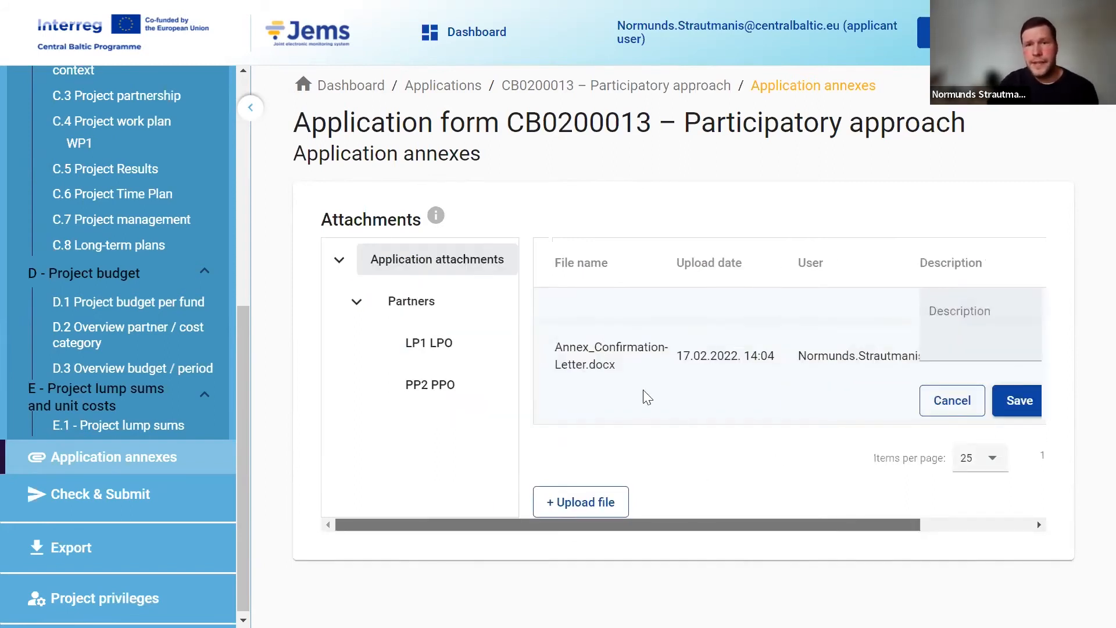
pyautogui.moveTo(830, 530)
pyautogui.mouseDown()
pyautogui.moveTo(919, 537)
pyautogui.moveTo(926, 376)
pyautogui.moveTo(937, 360)
pyautogui.mouseUp()
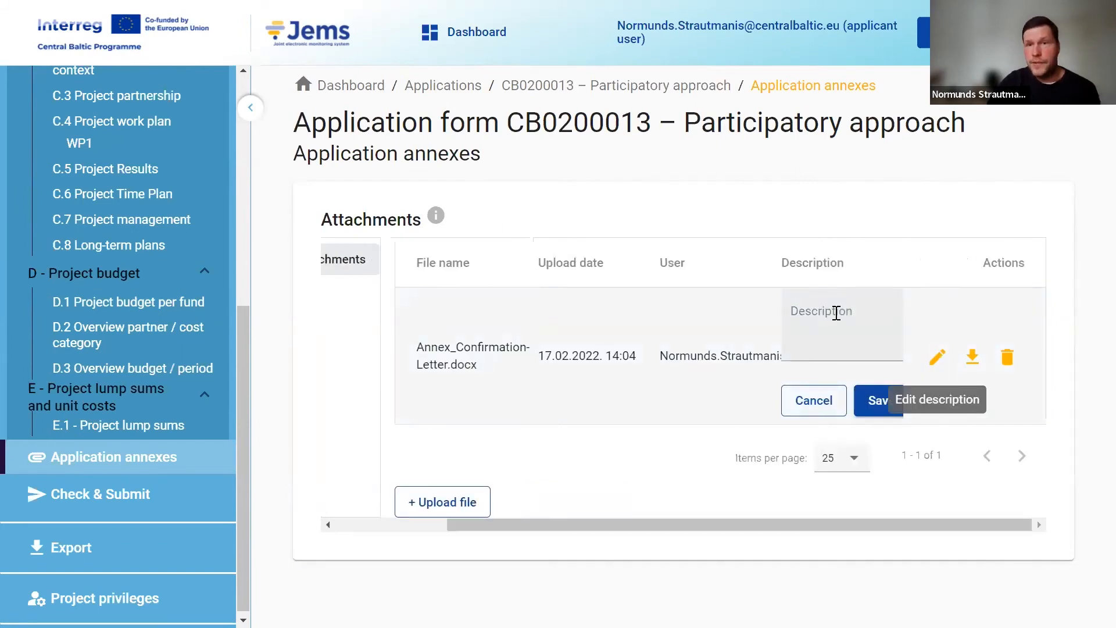
pyautogui.click(865, 349)
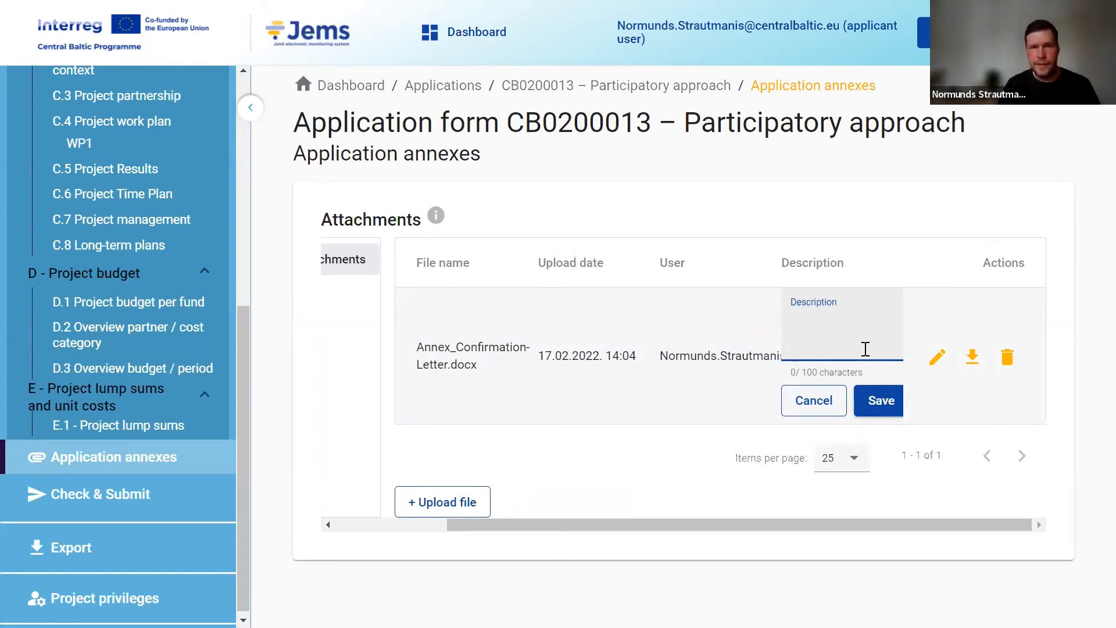
pyautogui.write('C')
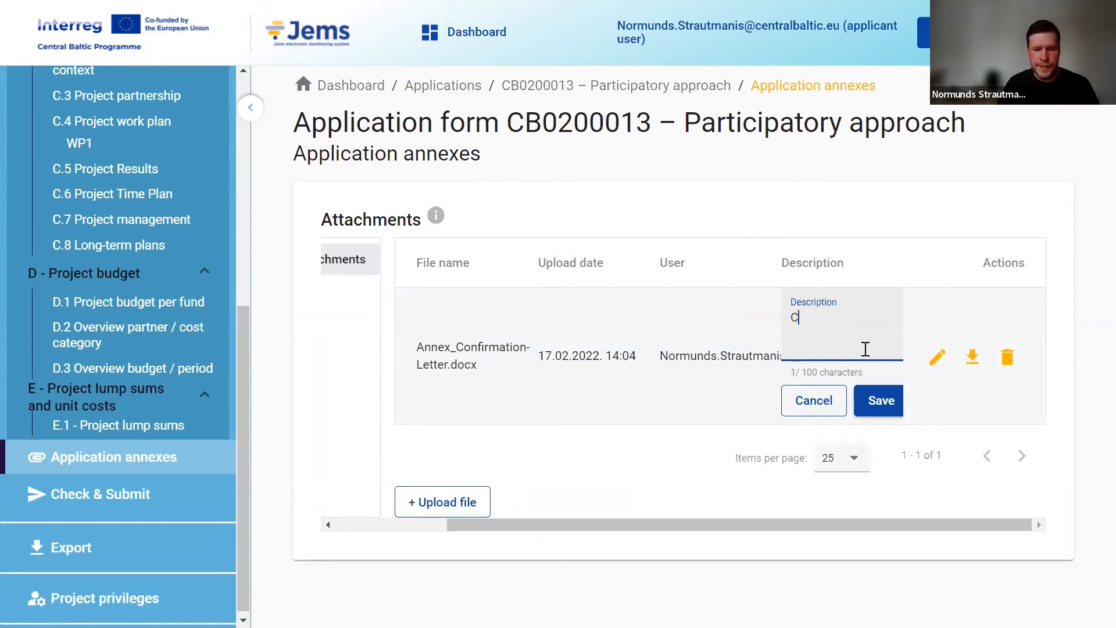
pyautogui.write('onfirmation ')
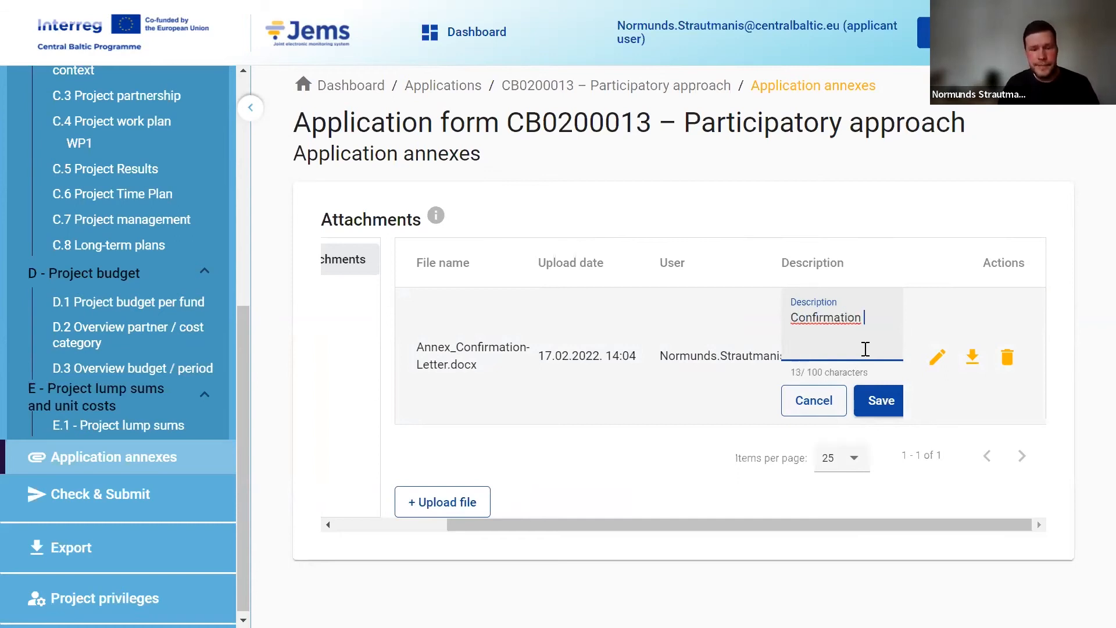
pyautogui.write('letter f')
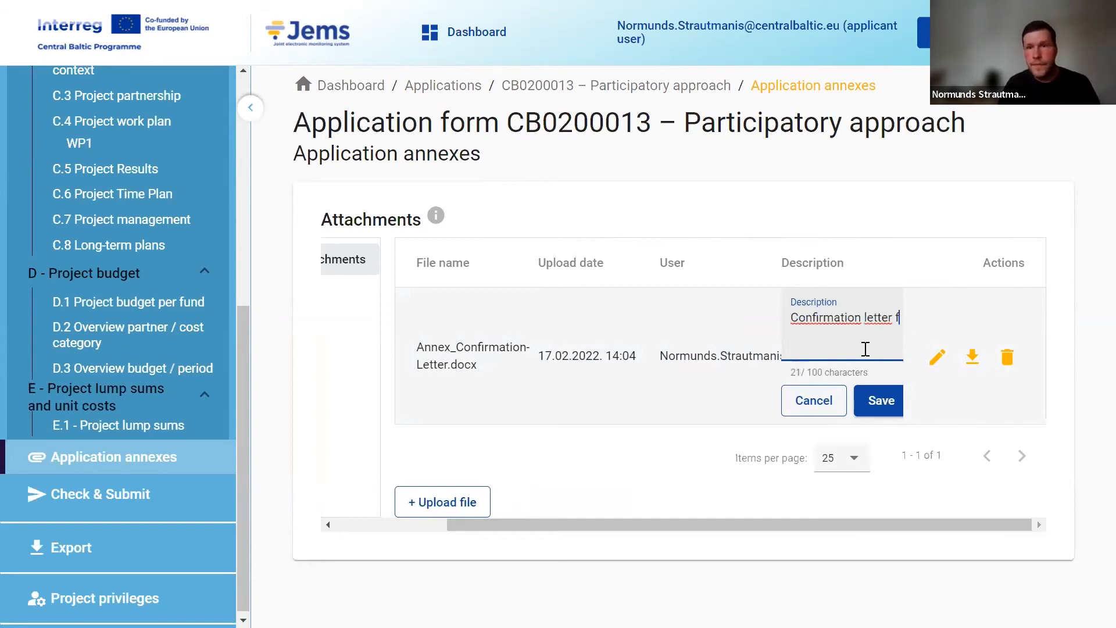
pyautogui.write('rom ')
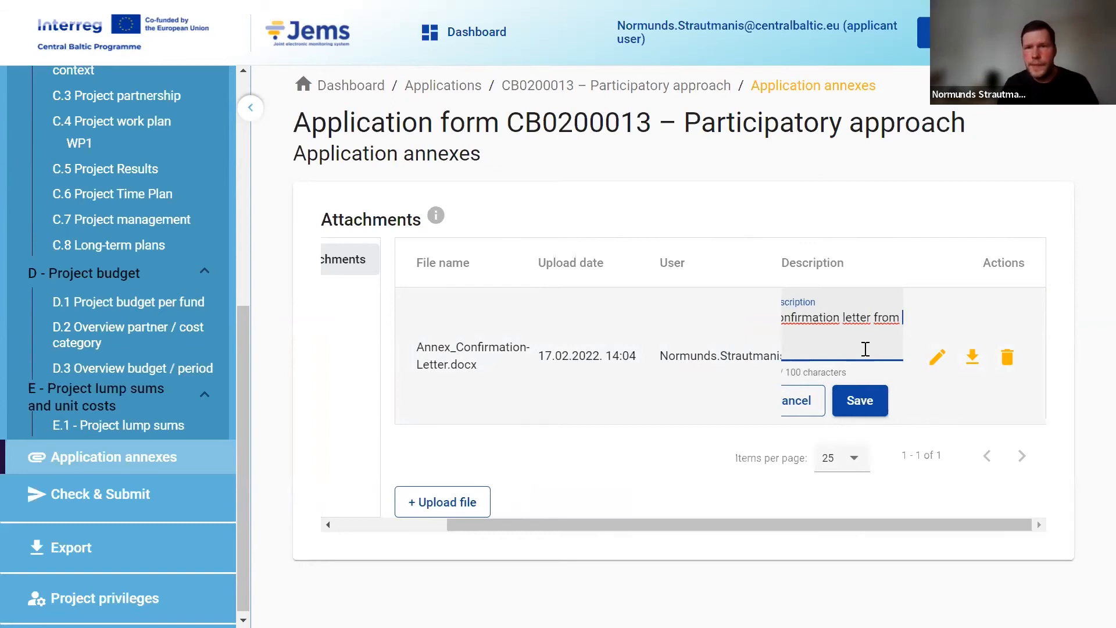
pyautogui.write('partner')
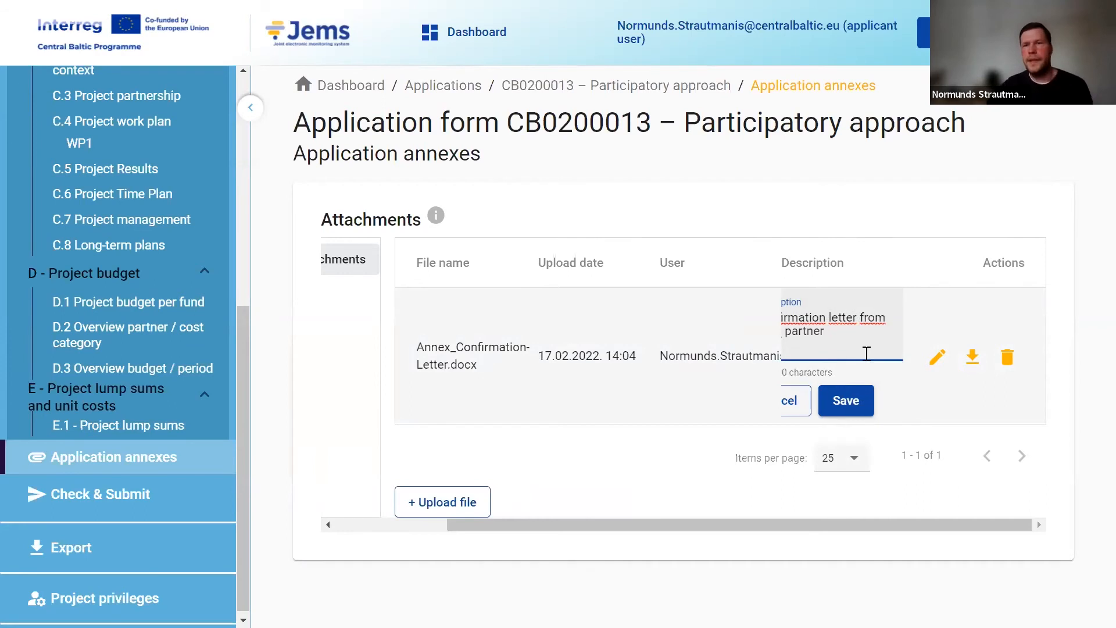
pyautogui.click(846, 401)
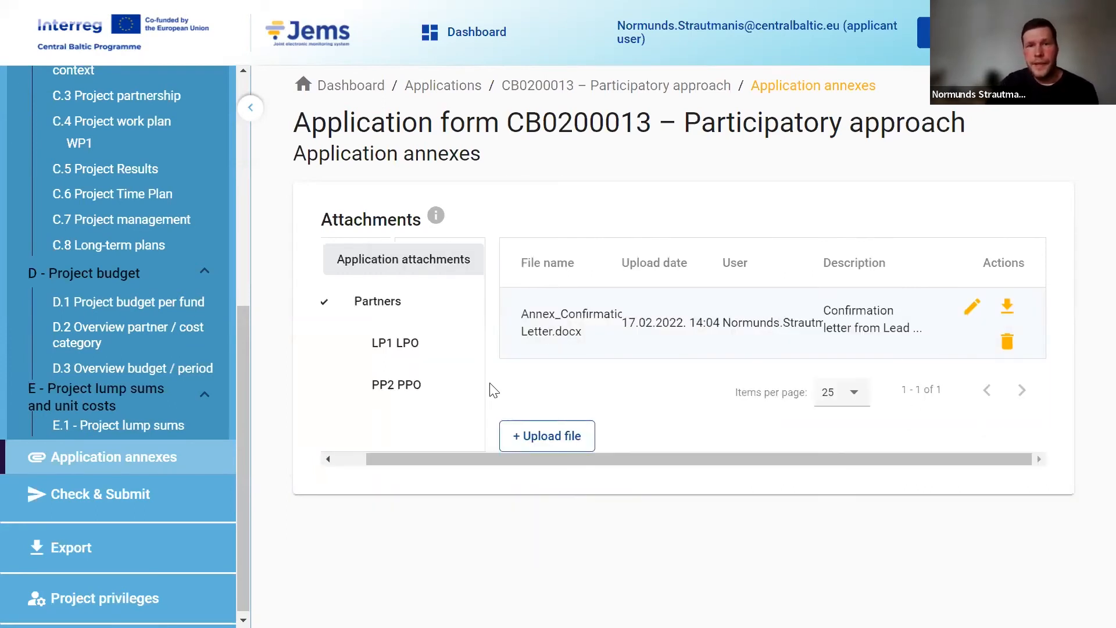
# - Upload the Letter-of-Intent document to the LP1 LPO partner attachments, and review the overall list of application attachments
pyautogui.click(398, 345)
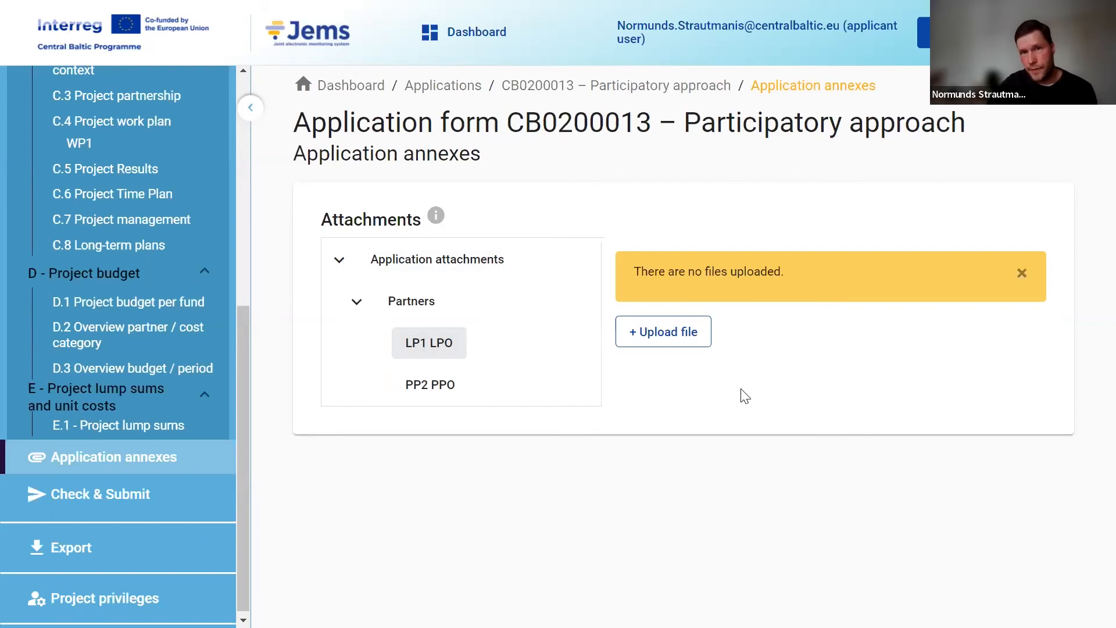
pyautogui.click(669, 347)
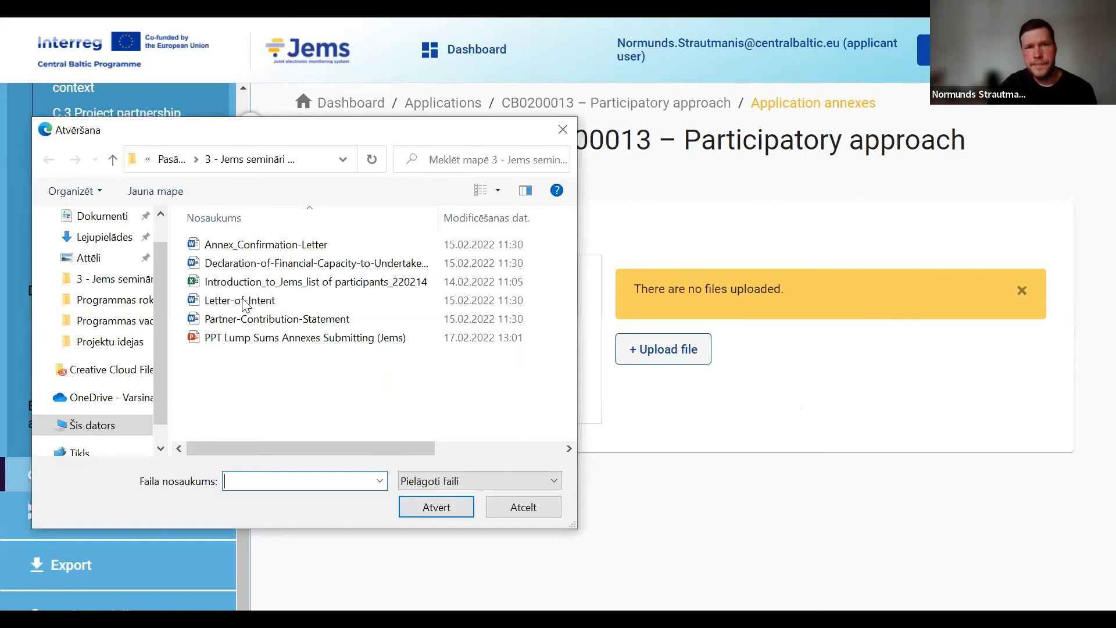
pyautogui.click(506, 301)
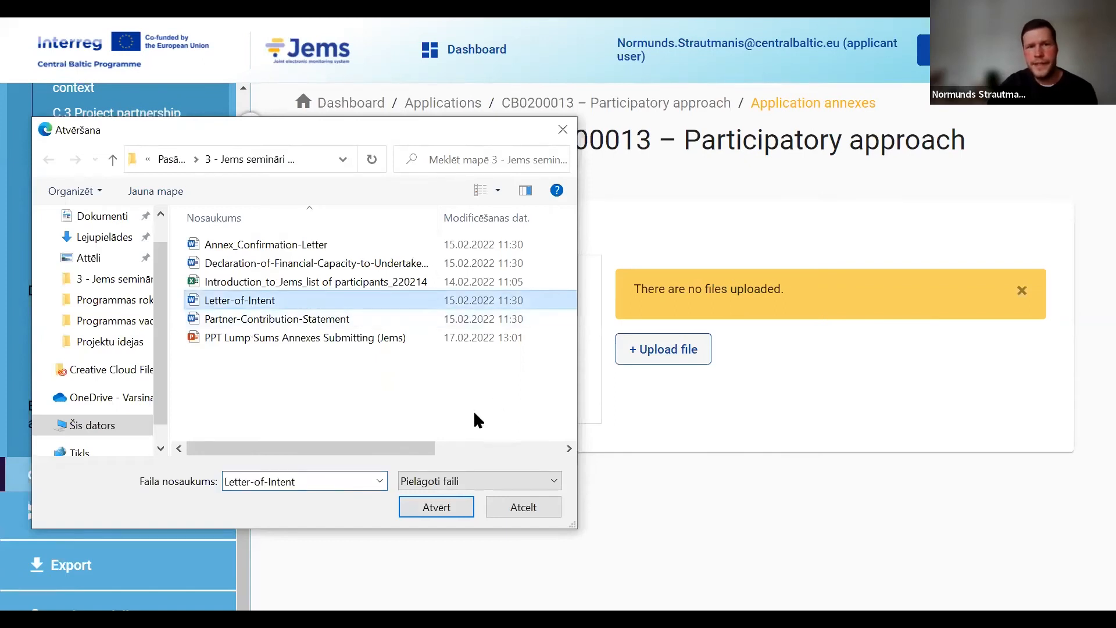
pyautogui.click(433, 506)
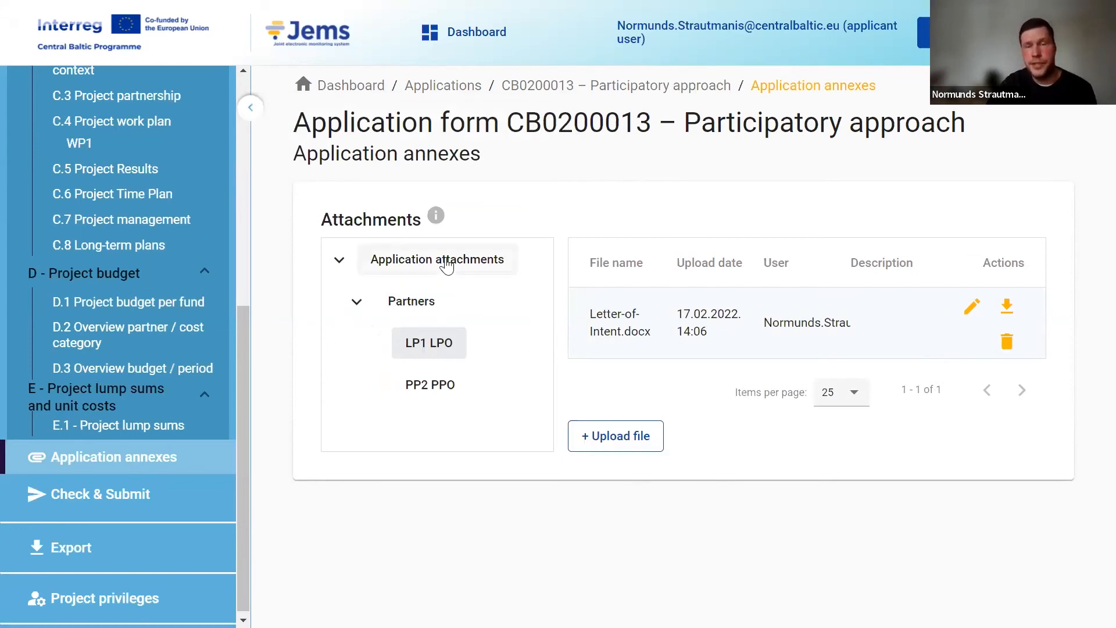
pyautogui.click(477, 272)
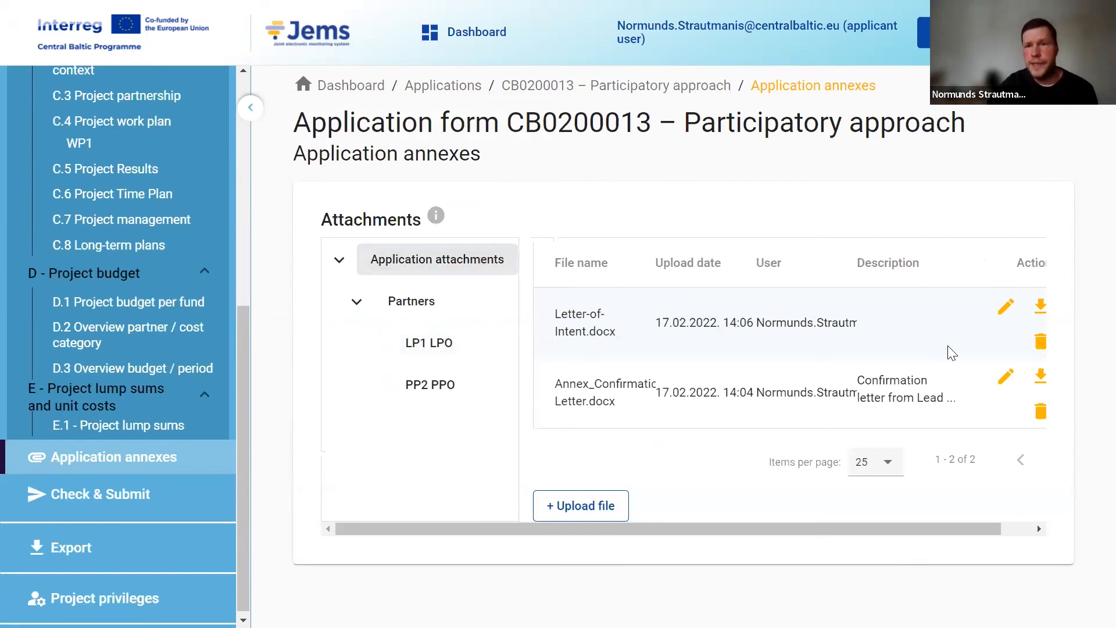
pyautogui.moveTo(823, 525); pyautogui.dragTo(528, 173)
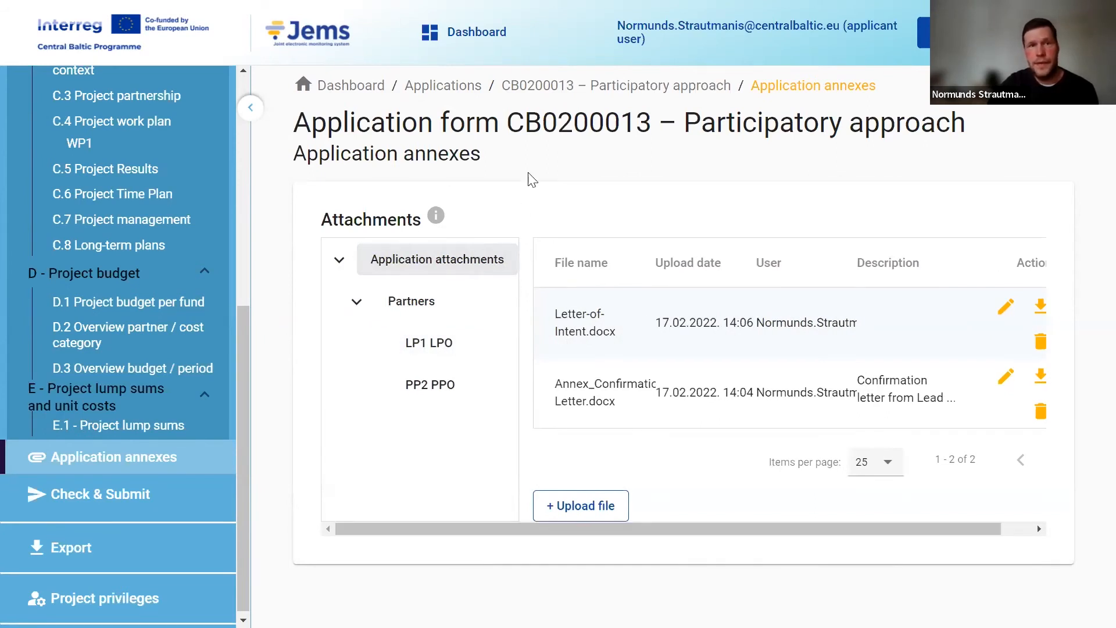